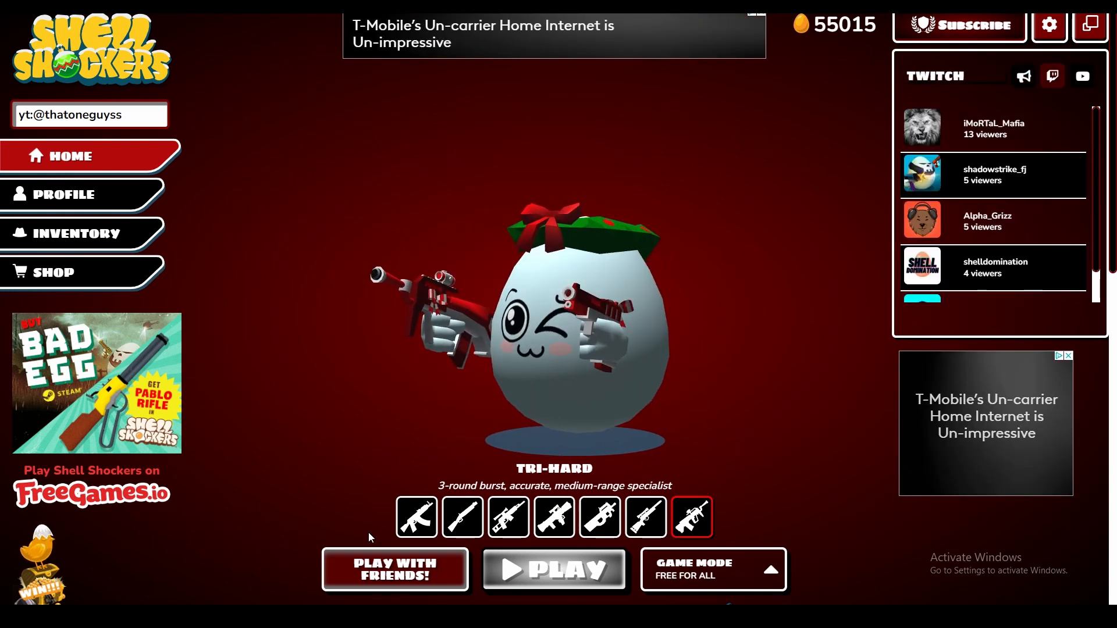
Step: Select the Crackshot sniper class and start a free-for-all match
{"action": "left_click", "coordinate": [645, 517]}
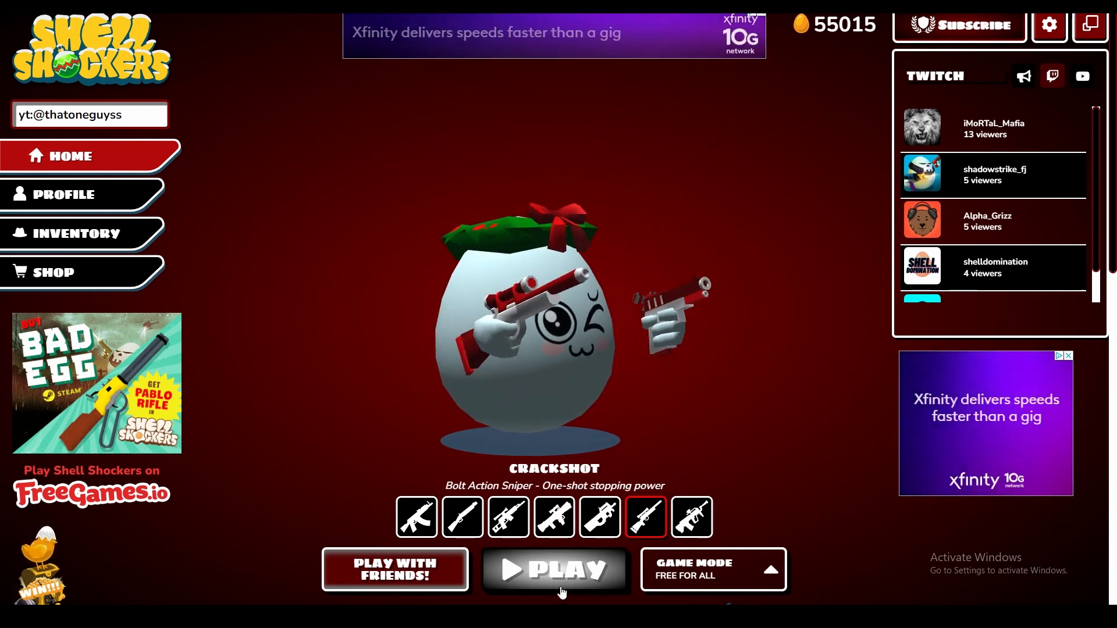
{"action": "left_click", "coordinate": [562, 589]}
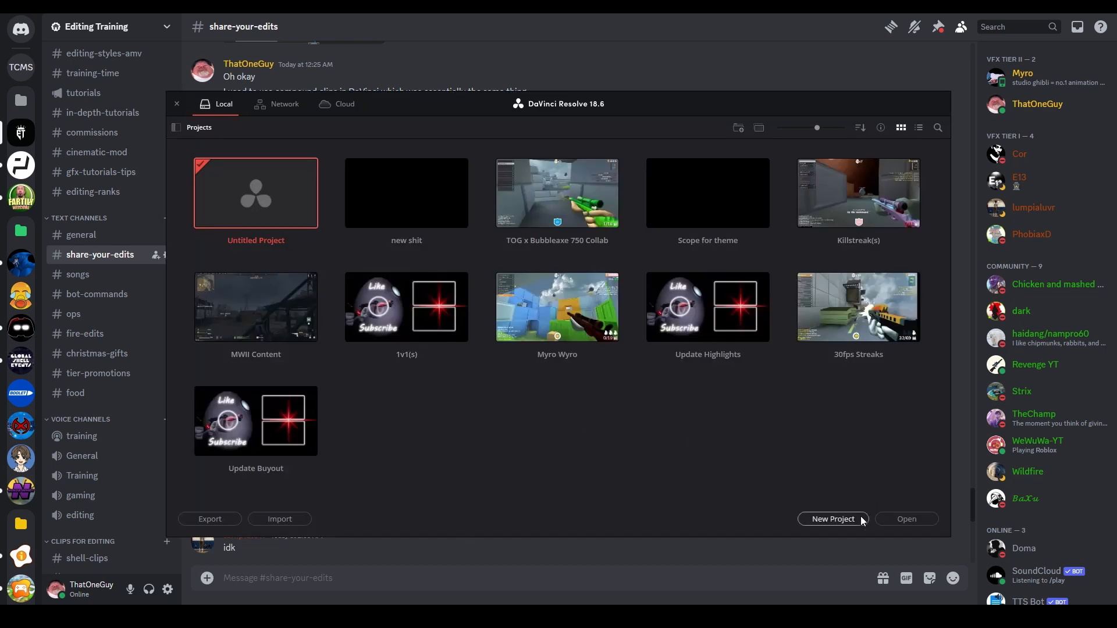
Step: Switch to DaVinci Resolve, create a new project named Editing Tutorial, and open its Edit page
{"action": "left_click", "coordinate": [834, 519]}
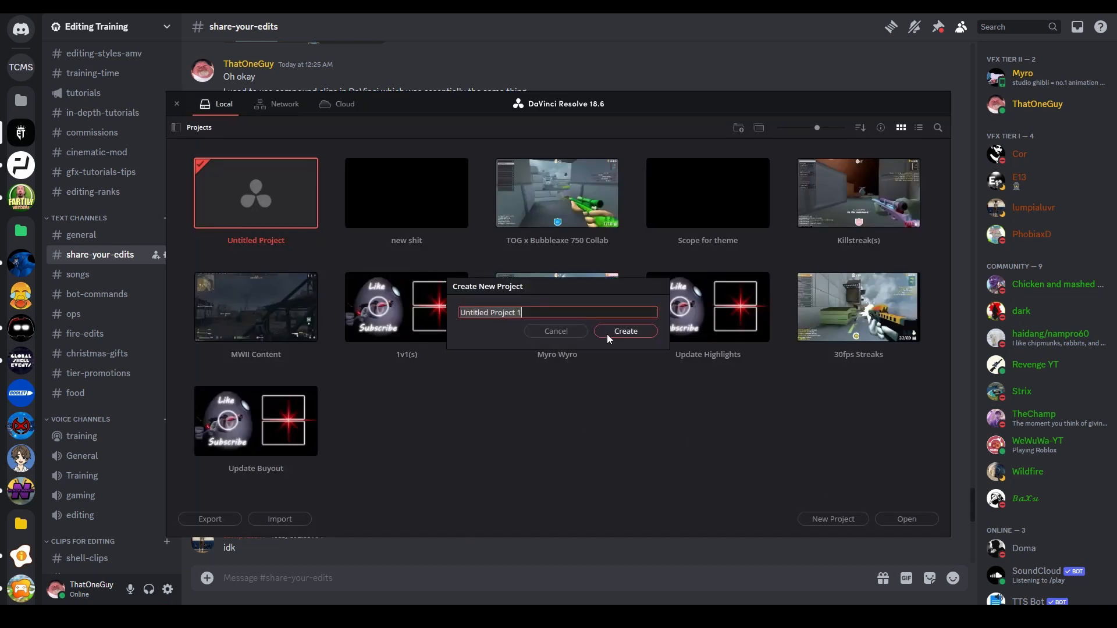
{"action": "type", "text": "Editing Turo"}
{"action": "key", "text": "BackSpace"}
{"action": "key", "text": "BackSpace"}
{"action": "type", "text": "torial"}
{"action": "left_click", "coordinate": [606, 333]}
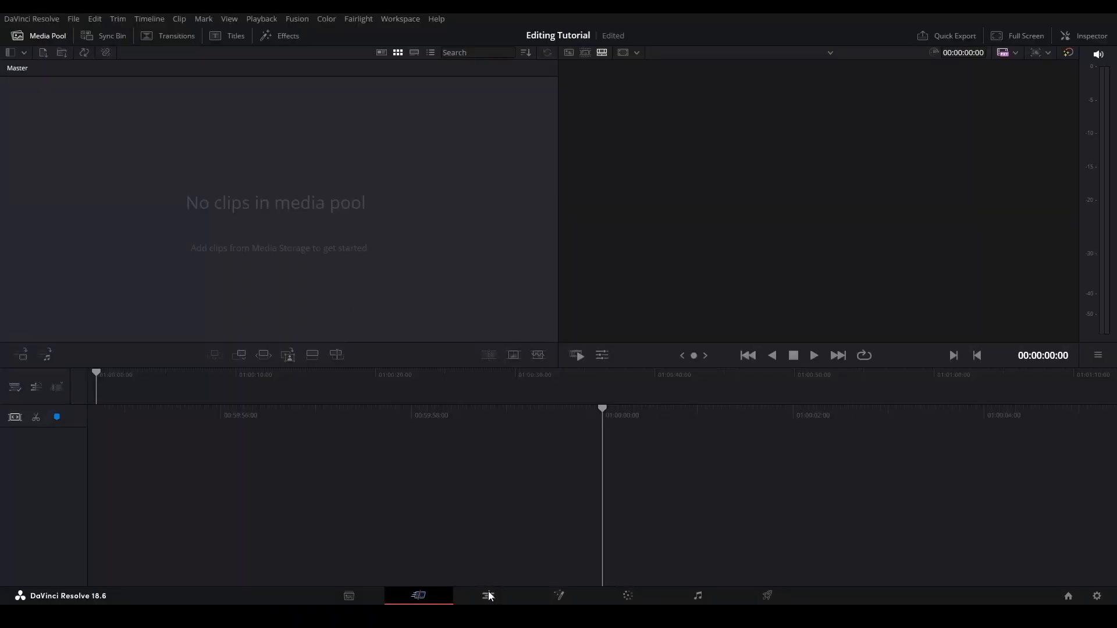
{"action": "left_click", "coordinate": [488, 596]}
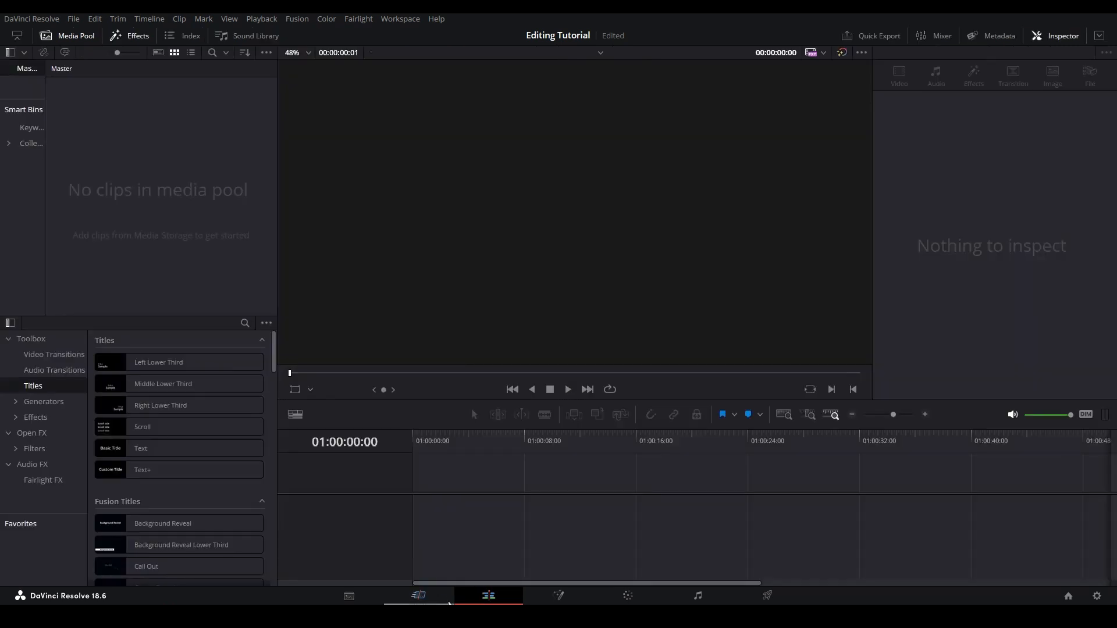
Step: Show text labels under the page navigation icons, and switch back to icons only
{"action": "right_click", "coordinate": [837, 599]}
{"action": "left_click", "coordinate": [872, 598]}
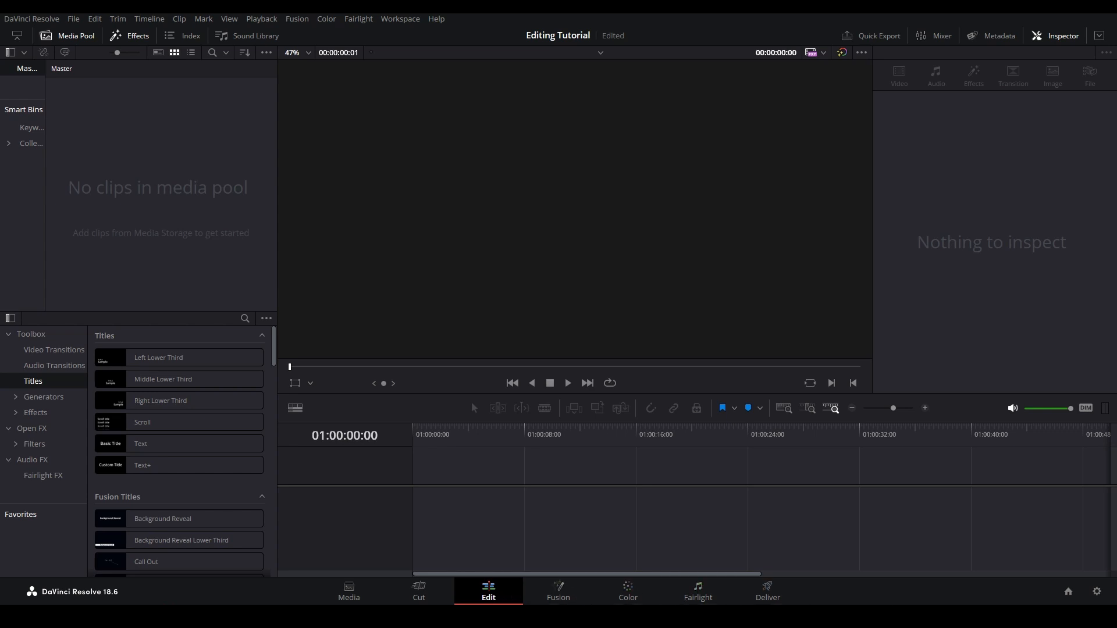
{"action": "right_click", "coordinate": [895, 589]}
{"action": "left_click", "coordinate": [948, 597]}
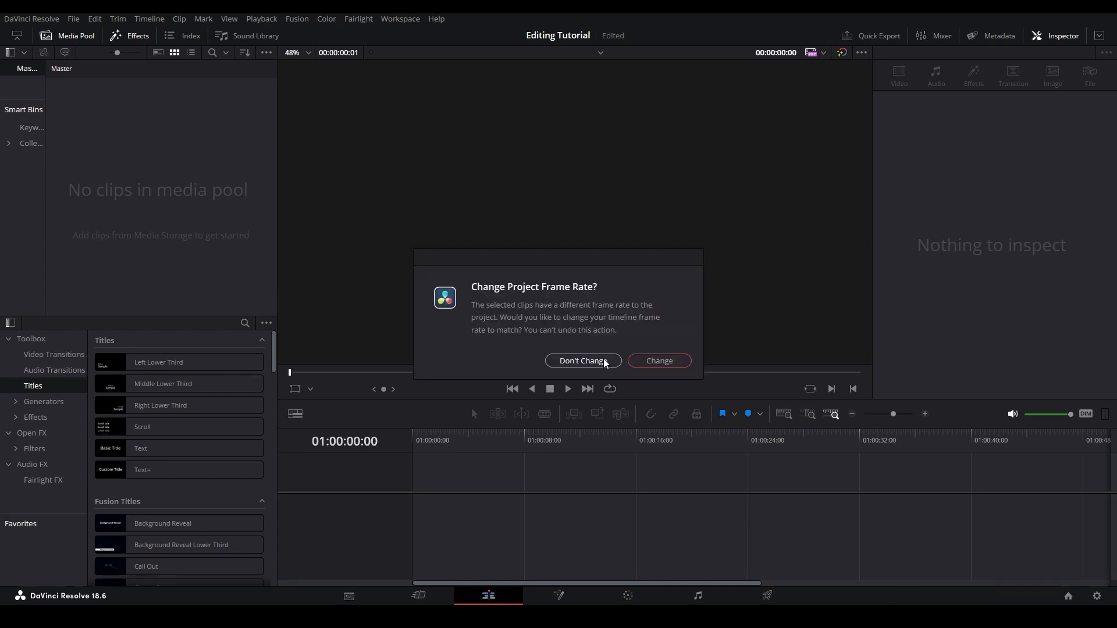
Step: Import the gameplay clips without changing the project frame rate, and undo the import
{"action": "left_click", "coordinate": [600, 359]}
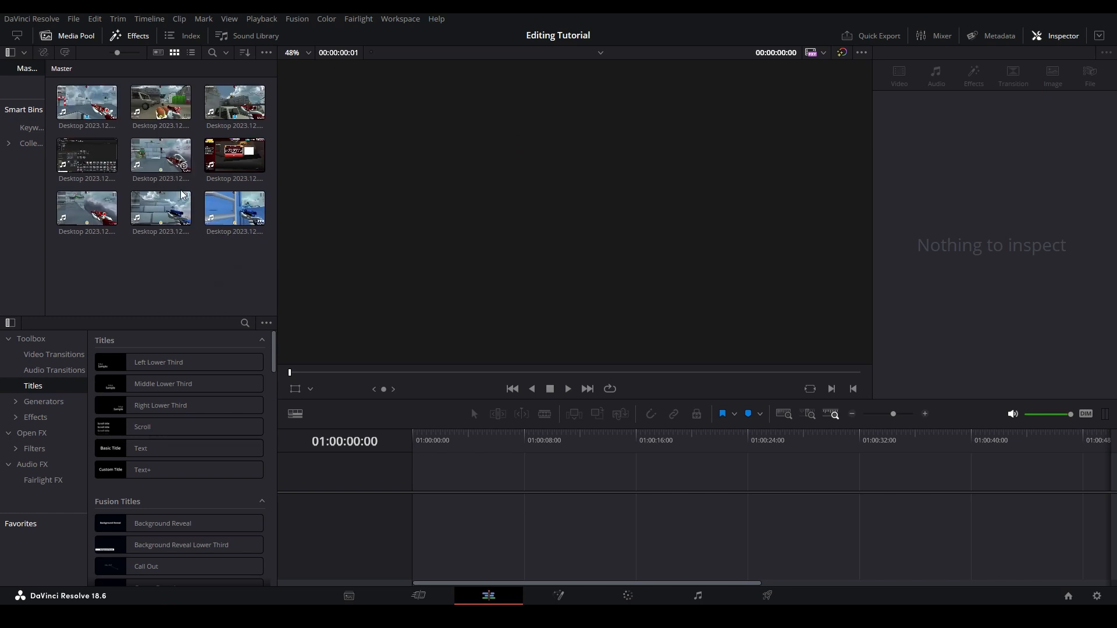
{"action": "key", "text": "ctrl+z"}
Step: Open the timeline frame rate choices in the project's master settings
{"action": "left_click", "coordinate": [73, 21]}
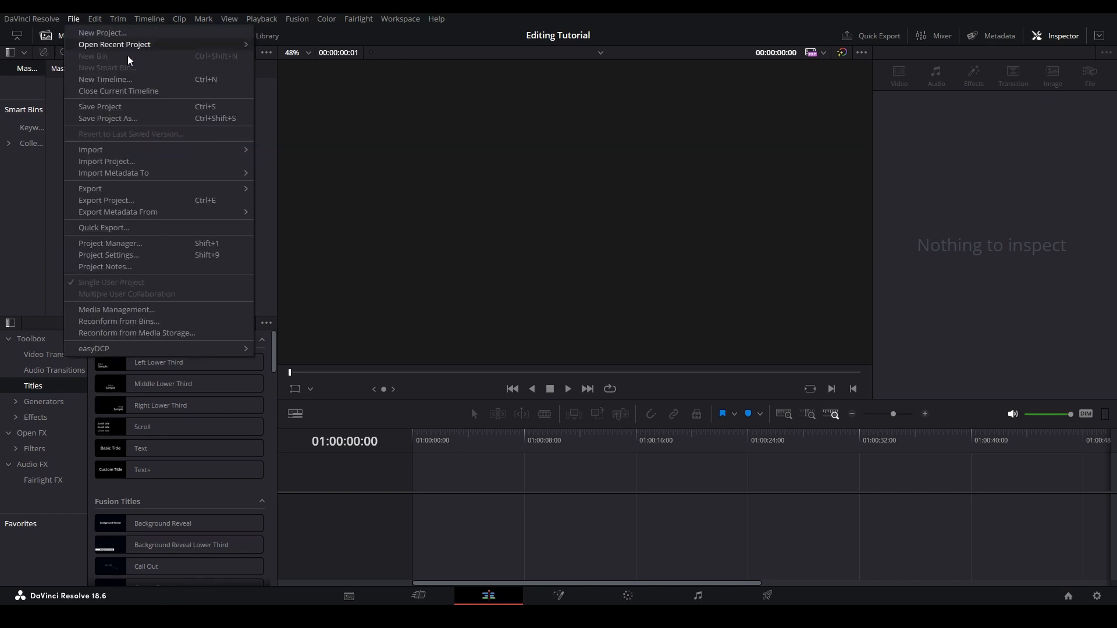
{"action": "left_click", "coordinate": [232, 255]}
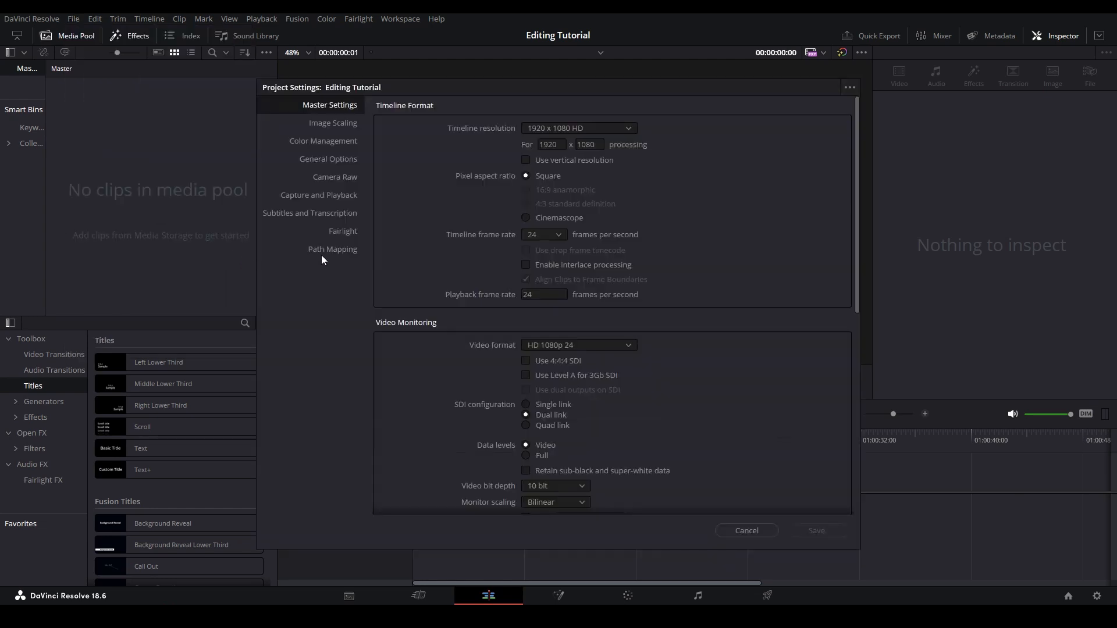
{"action": "left_click", "coordinate": [544, 235]}
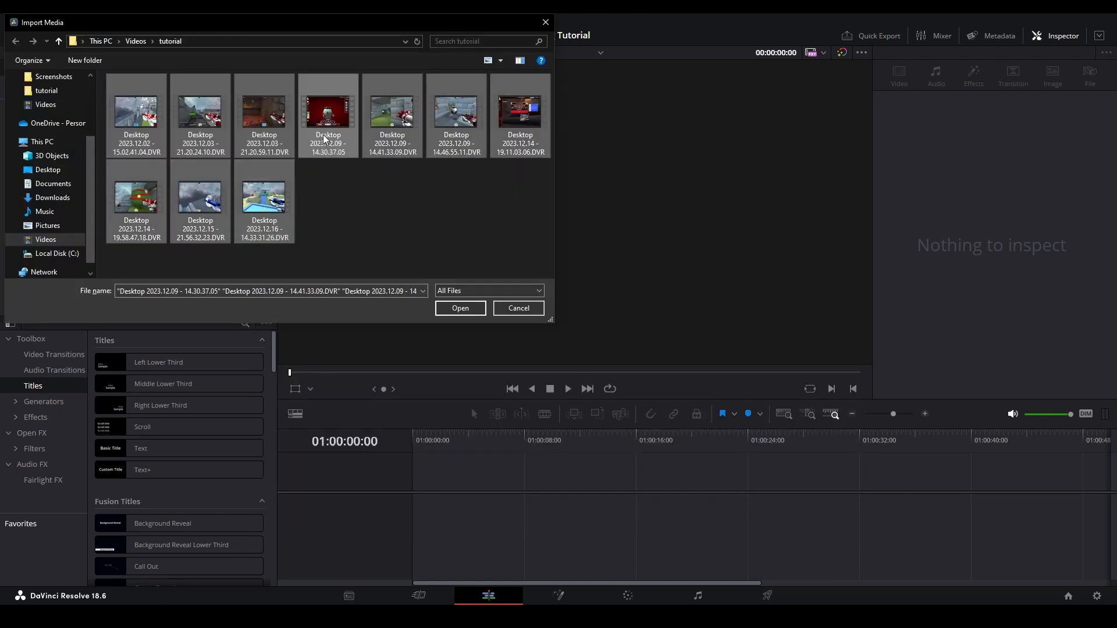
Step: Import the Desktop 2023.12 gameplay recordings from the tutorial folder, keeping the project frame rate, and select the first clip
{"action": "left_click", "coordinate": [452, 309]}
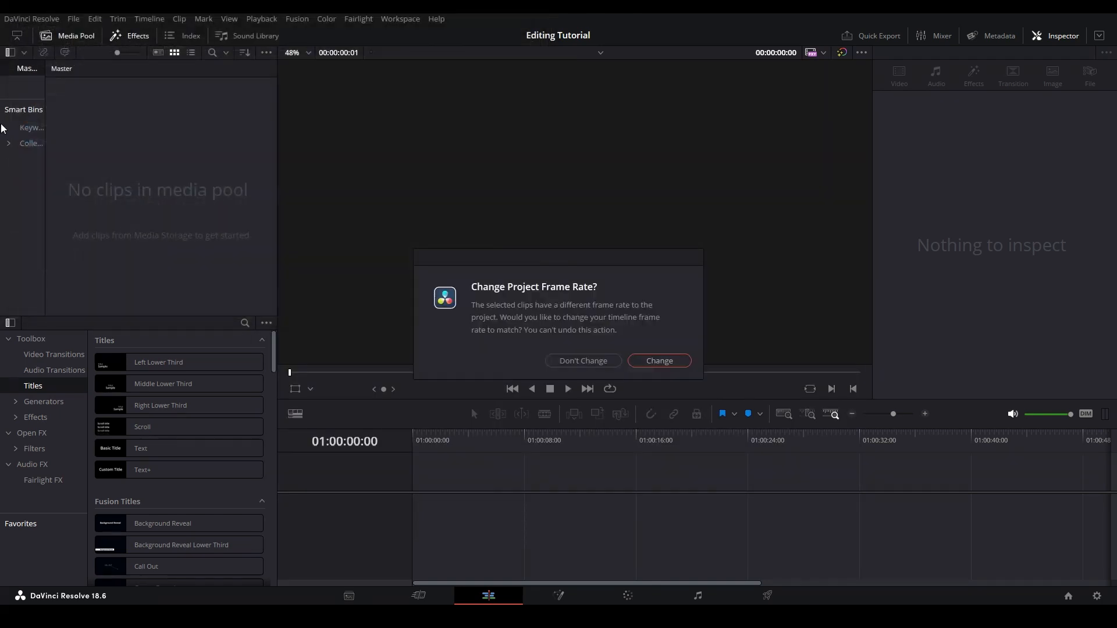
{"action": "left_click", "coordinate": [583, 361]}
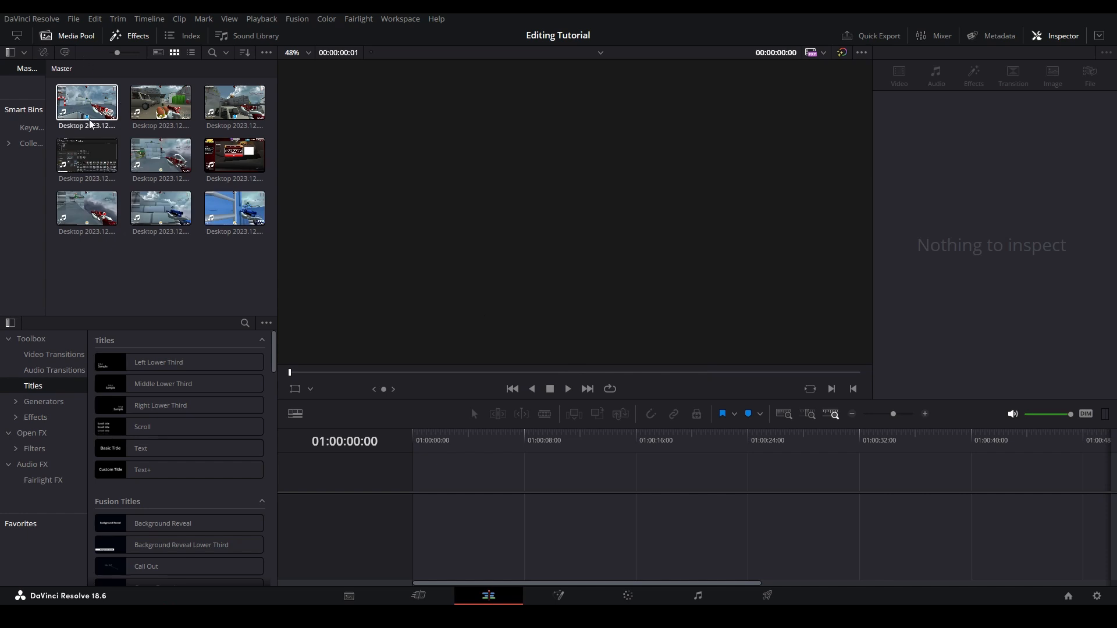
{"action": "left_click", "coordinate": [90, 123]}
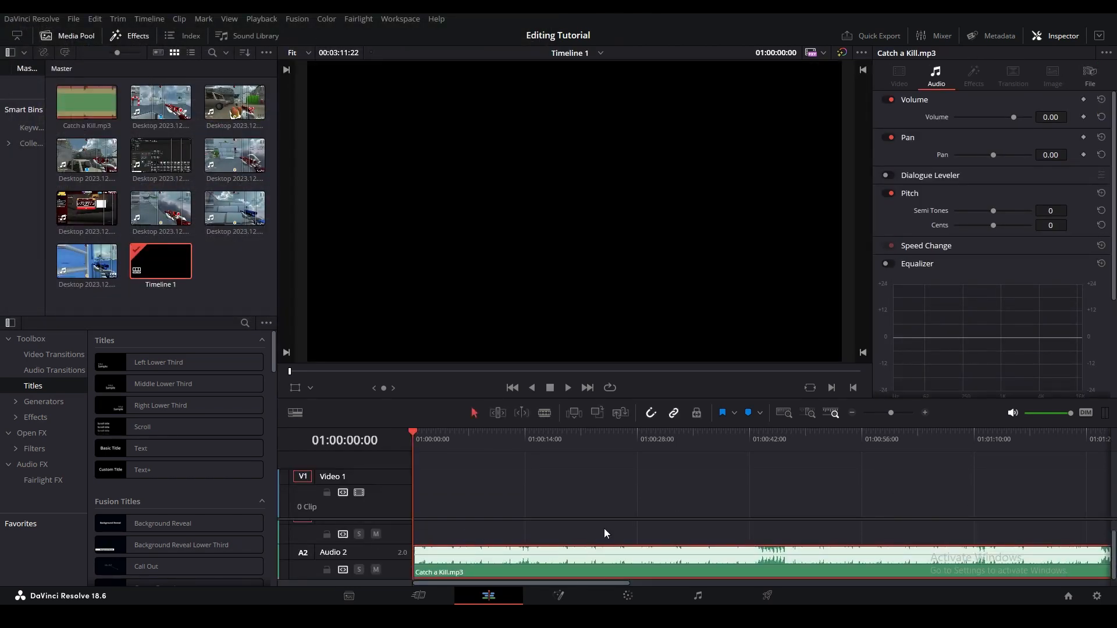
Step: Remove the song Catch a Kill.mp3 from Audio 2 and place it on Audio 3 instead
{"action": "scroll", "coordinate": [514, 582], "scroll_direction": "up", "scroll_amount": 1}
{"action": "key", "text": "Delete"}
{"action": "key", "text": "q"}
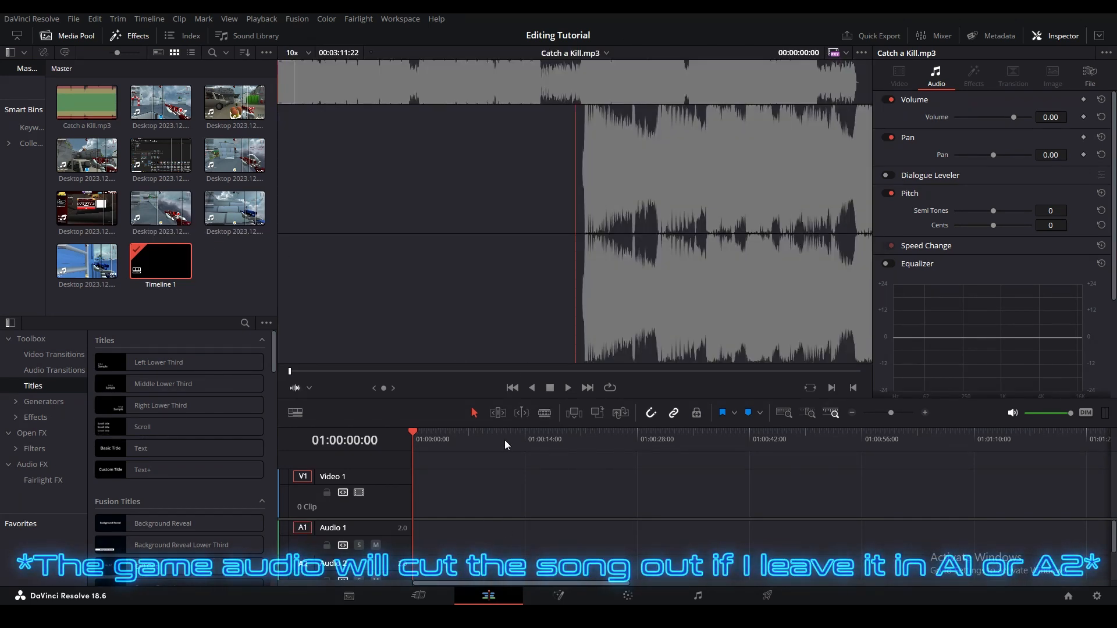
{"action": "scroll", "coordinate": [466, 553], "scroll_direction": "down", "scroll_amount": 1}
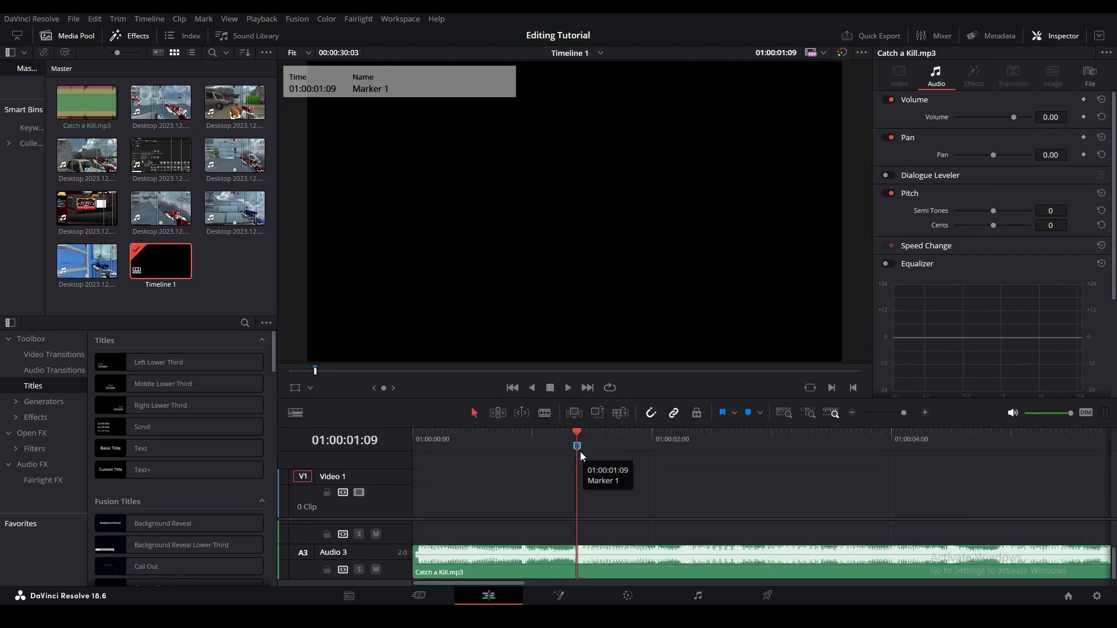
Step: Play the song and add timeline markers on its beats between about 01:00:02 and 01:00:08
{"action": "mouse_move", "coordinate": [582, 442]}
{"action": "left_mouse_down"}
{"action": "mouse_move", "coordinate": [736, 433]}
{"action": "mouse_move", "coordinate": [666, 434]}
{"action": "left_mouse_up"}
{"action": "key", "text": "m"}
{"action": "key", "text": "space"}
{"action": "key", "text": "m"}
{"action": "key", "text": "m"}
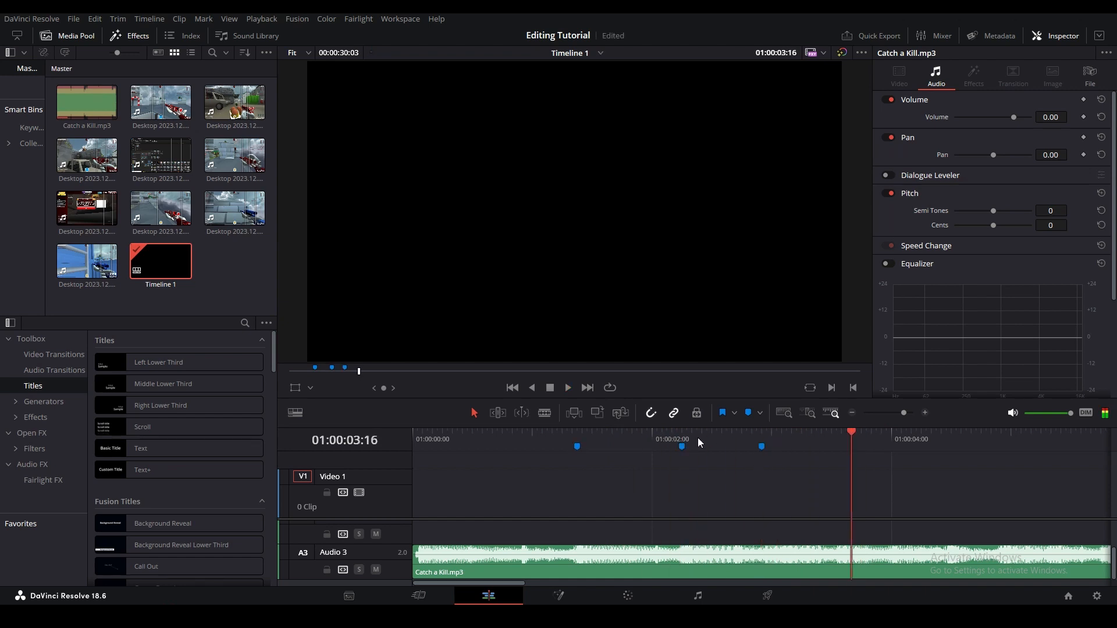
{"action": "key", "text": "m"}
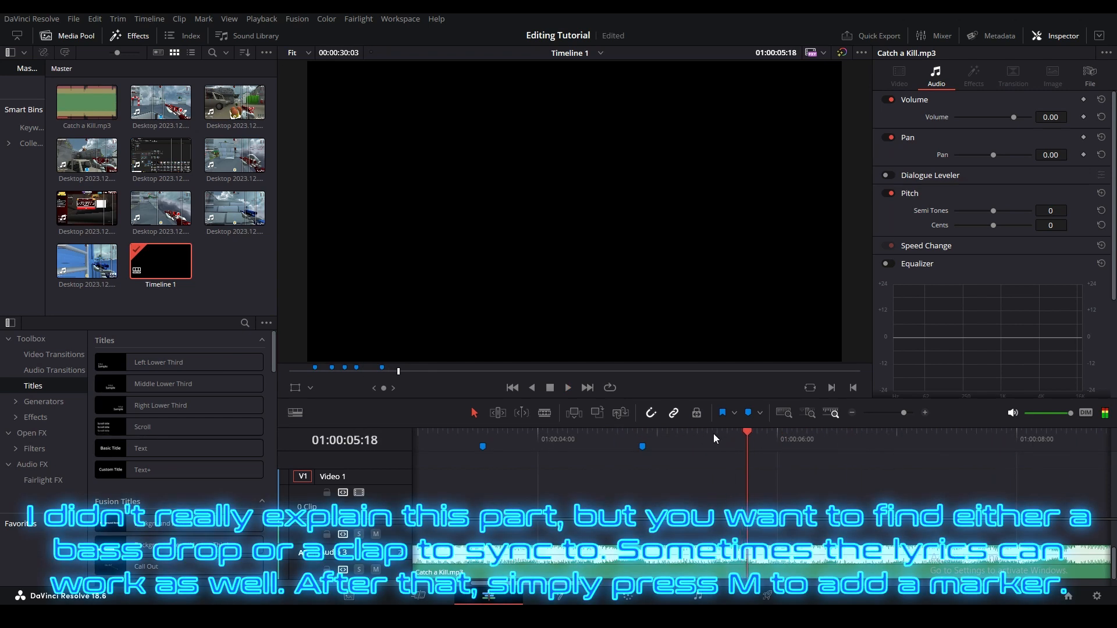
{"action": "key", "text": "m"}
{"action": "key", "text": "m"}
{"action": "key", "text": "m"}
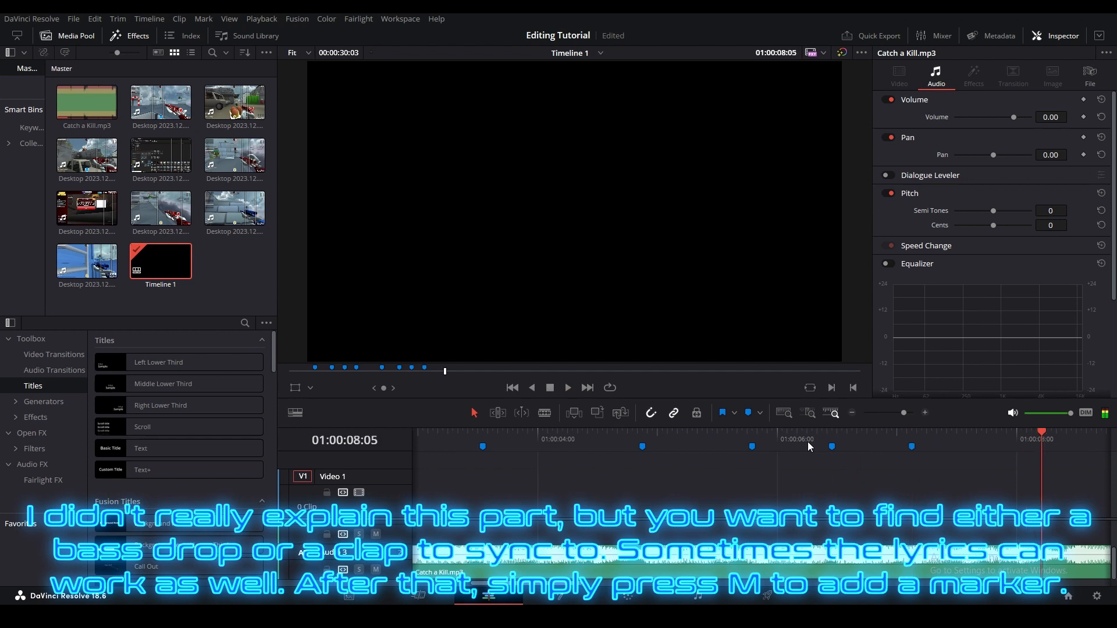
{"action": "key", "text": "m"}
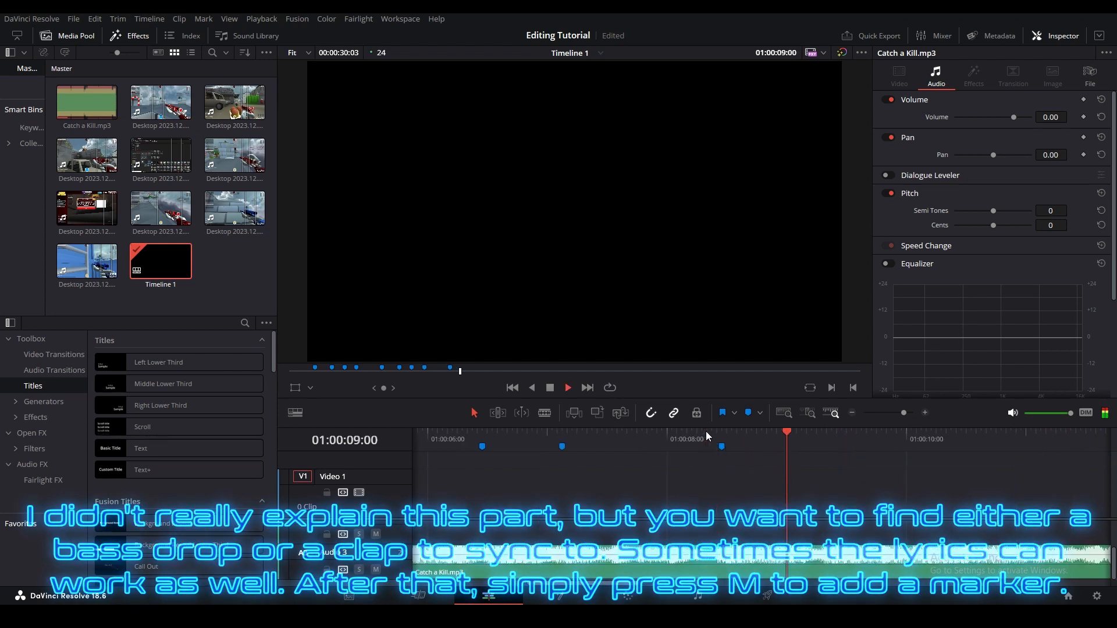
Step: Mark the beats near 01:00:09 and 01:00:10, replaying the passage to clean up the doubled marker
{"action": "key", "text": "m"}
{"action": "key", "text": "m"}
{"action": "key", "text": "space"}
{"action": "left_click", "coordinate": [830, 437]}
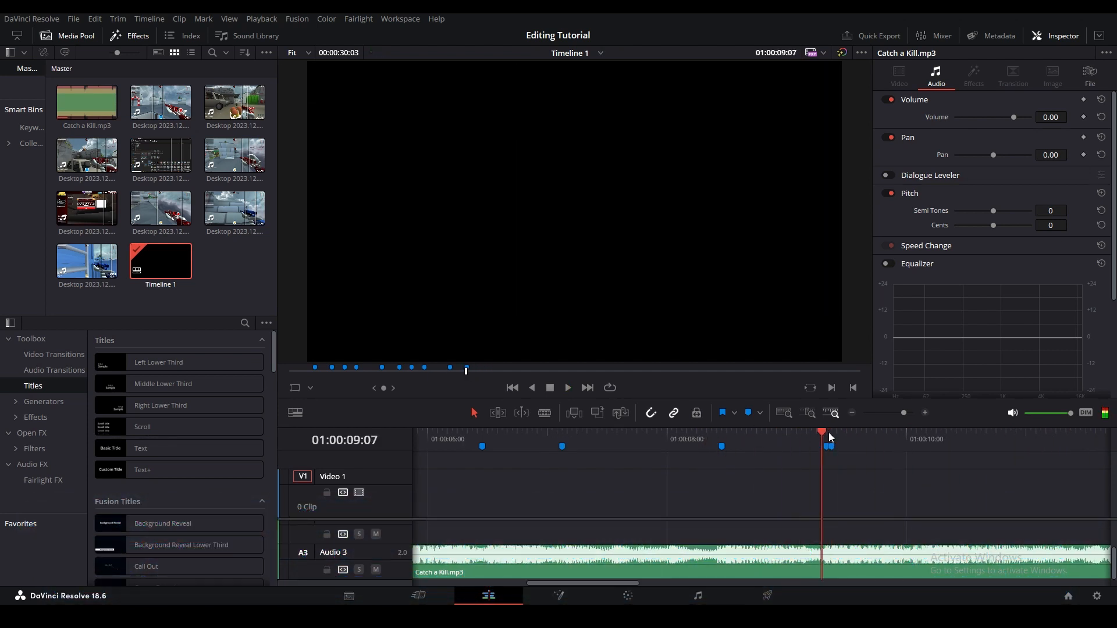
{"action": "key", "text": "space"}
{"action": "key", "text": "m"}
{"action": "left_click", "coordinate": [579, 434]}
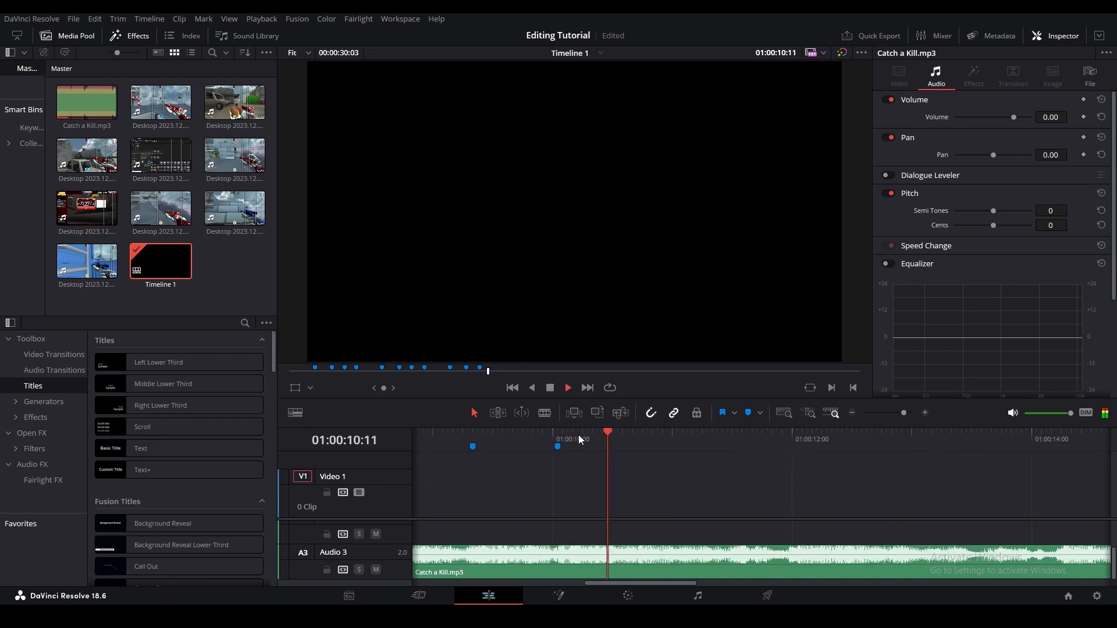
Step: Add timeline markers on the song's beats from about 01:00:10 to 01:00:18
{"action": "key", "text": "m"}
{"action": "key", "text": "m"}
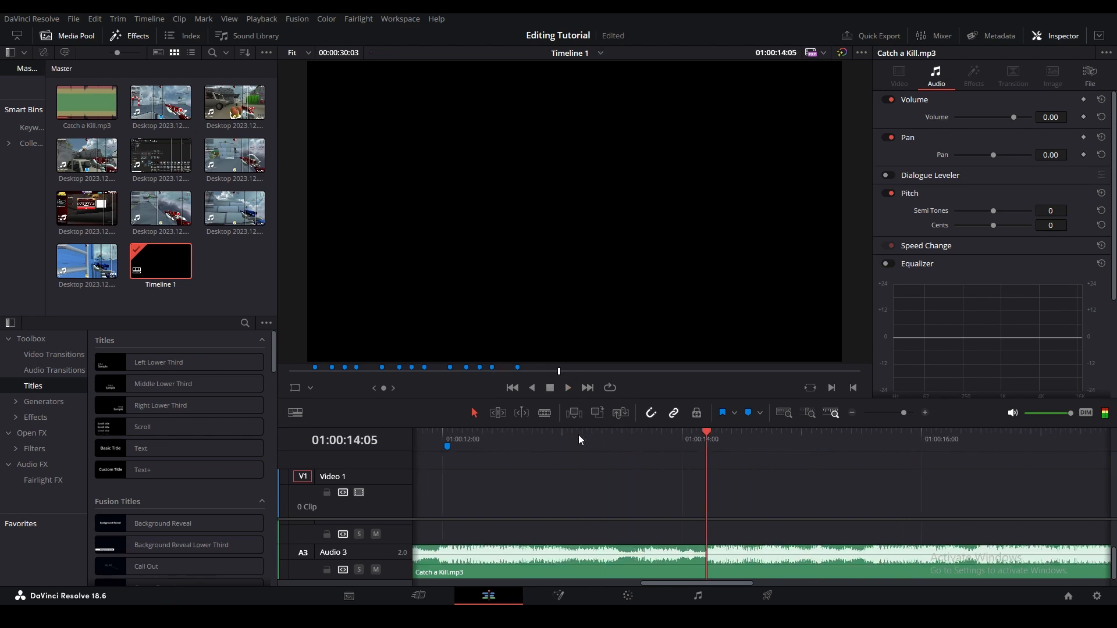
{"action": "key", "text": "m"}
{"action": "key", "text": "m"}
{"action": "key", "text": "m"}
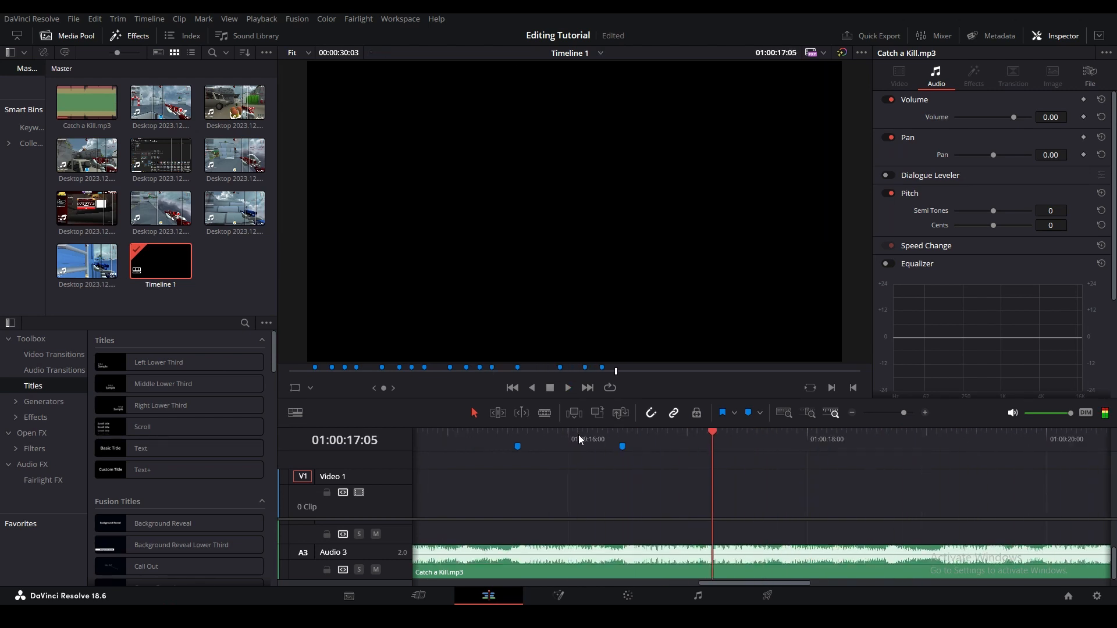
{"action": "key", "text": "m"}
{"action": "key", "text": "m"}
{"action": "key", "text": "space"}
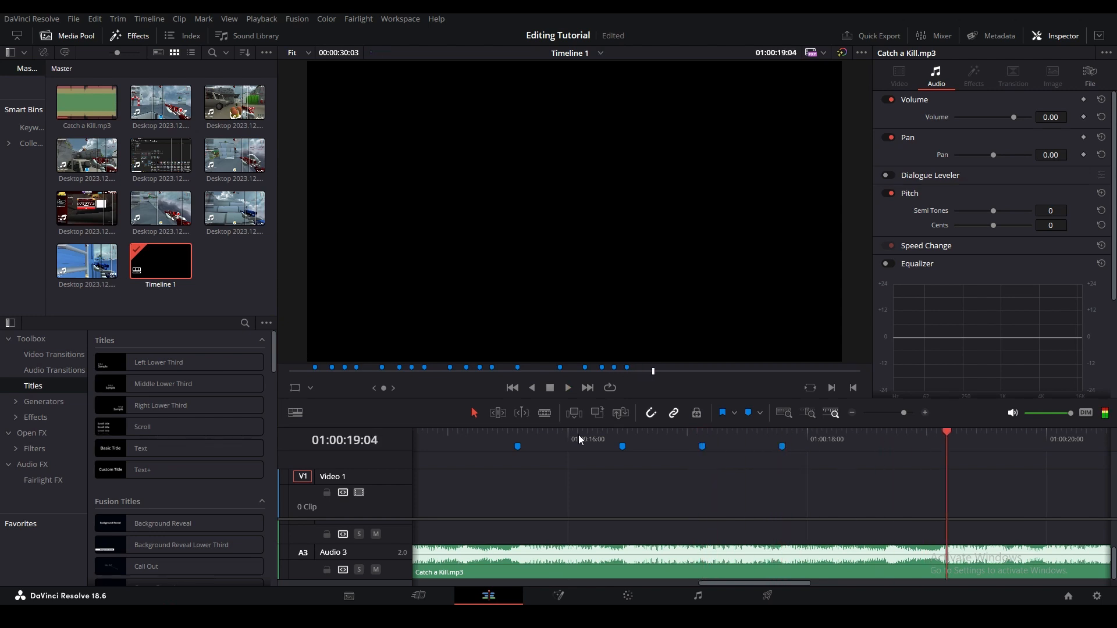
Step: Shuttle through the song and add beat markers at about 01:00:19:03, 01:00:20:00 and 01:00:20:17
{"action": "key", "text": "m"}
{"action": "key", "text": "j"}
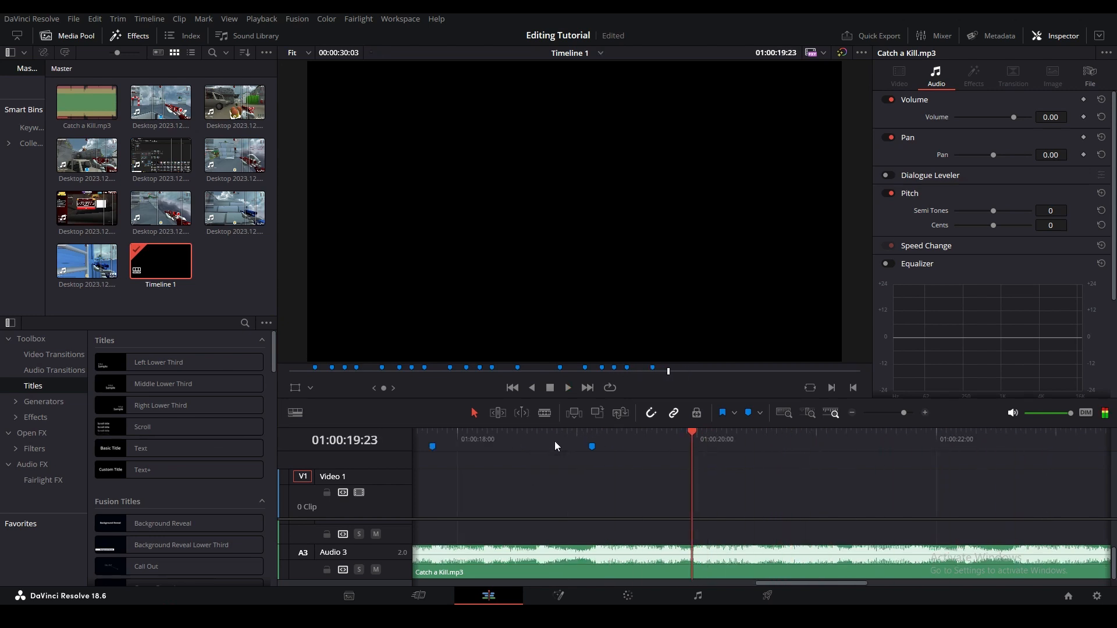
{"action": "key", "text": "l"}
{"action": "key", "text": "j"}
{"action": "key", "text": "m"}
{"action": "key", "text": "l"}
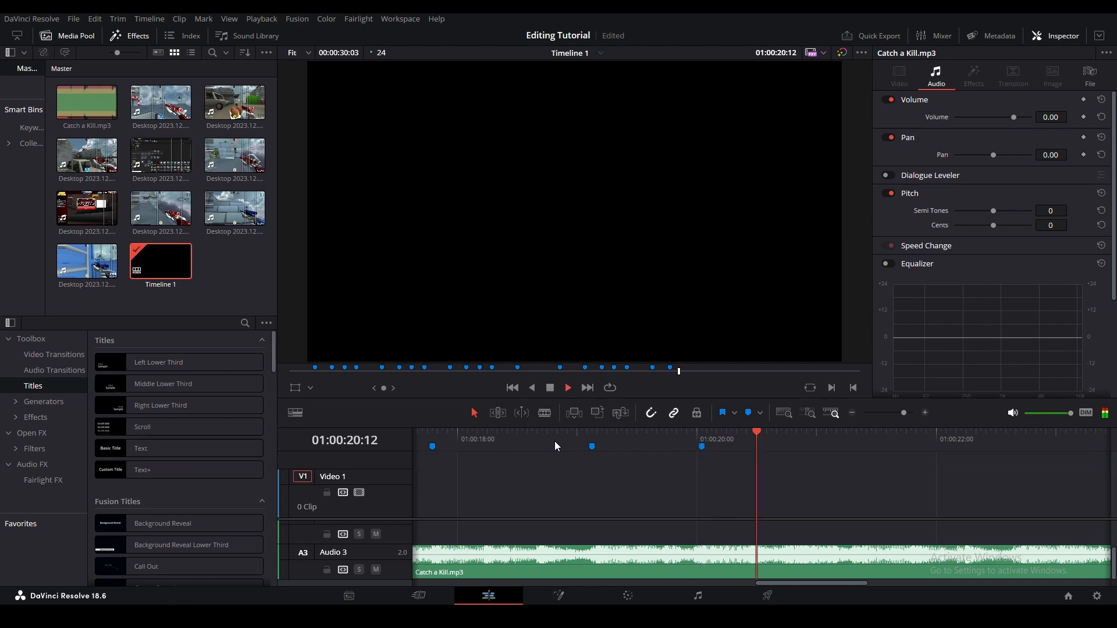
{"action": "key", "text": "j"}
{"action": "key", "text": "l"}
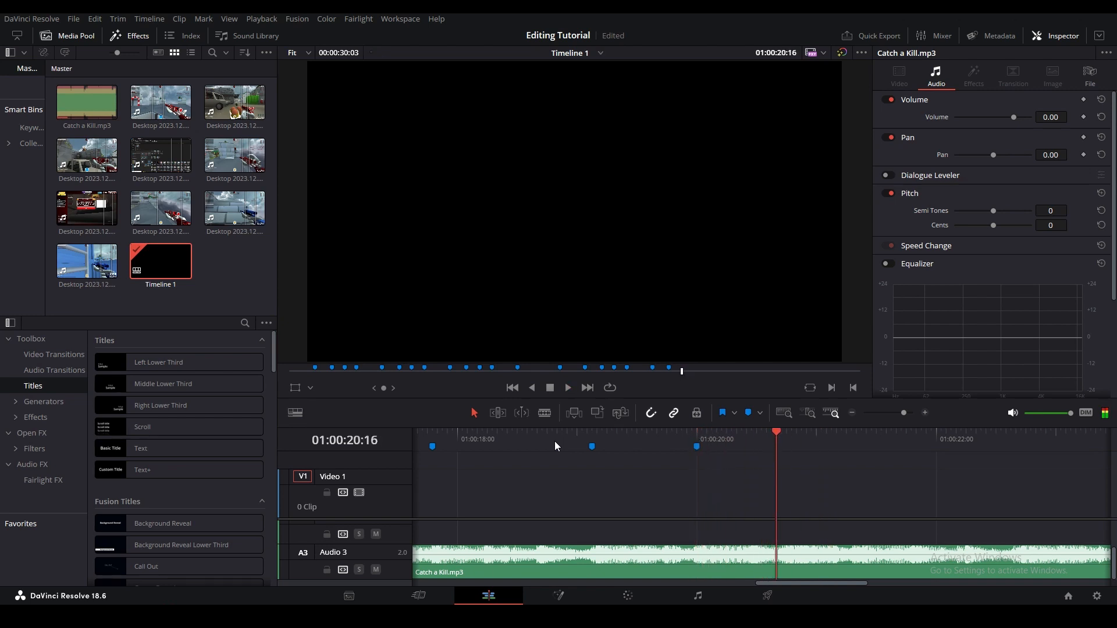
{"action": "key", "text": "m"}
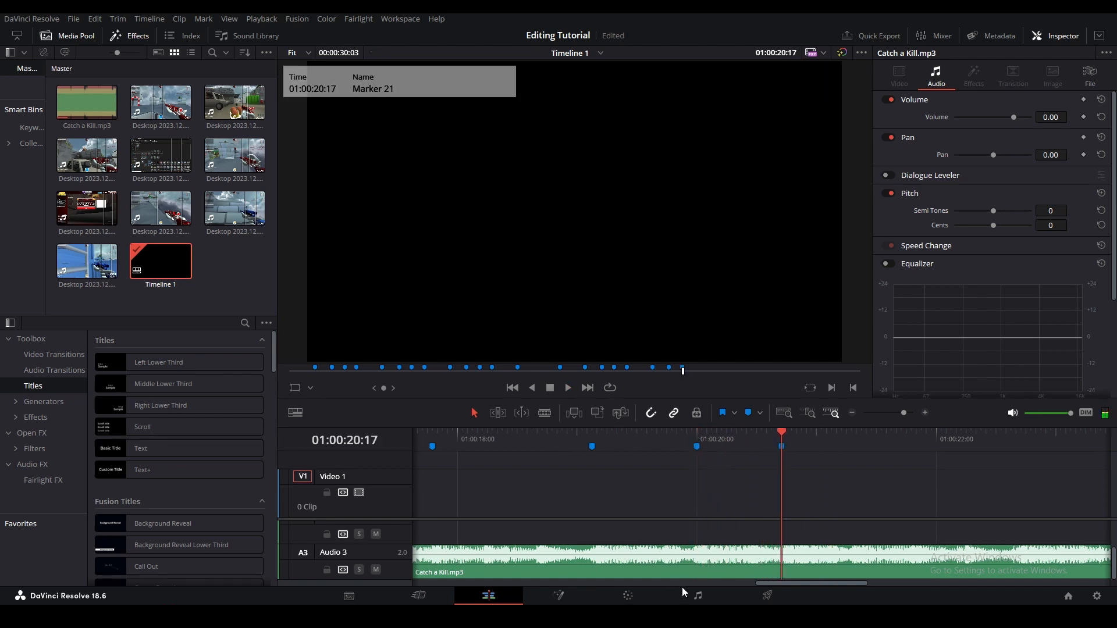
Step: On the Fairlight page, open the Audio 3 track equalizer and enable Band 1 with its frequency set to 30
{"action": "left_click", "coordinate": [698, 595]}
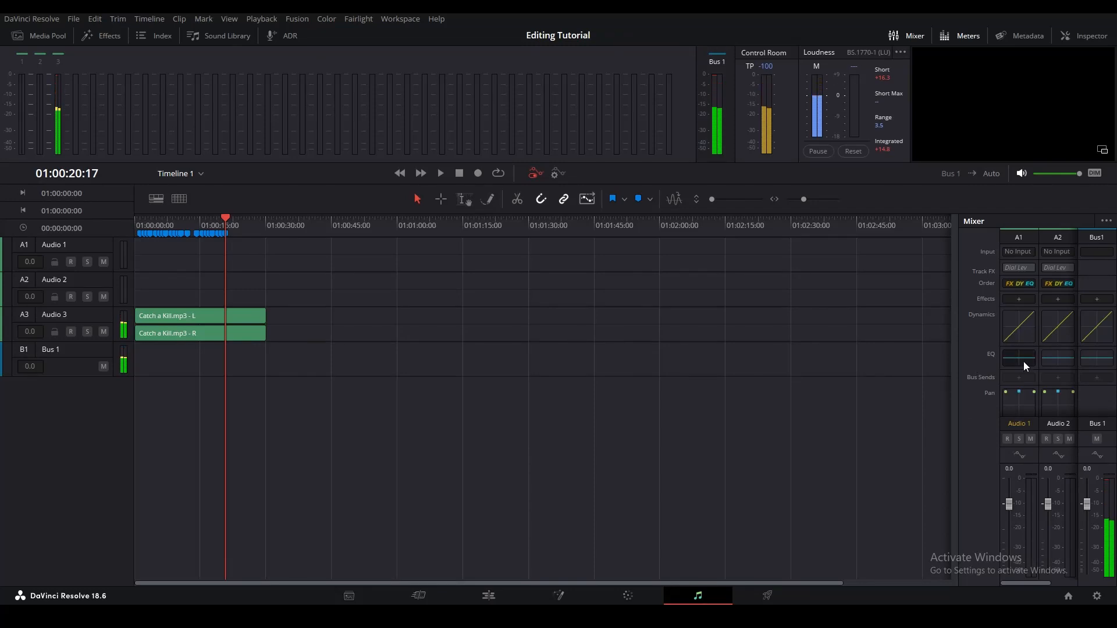
{"action": "left_click", "coordinate": [1046, 238]}
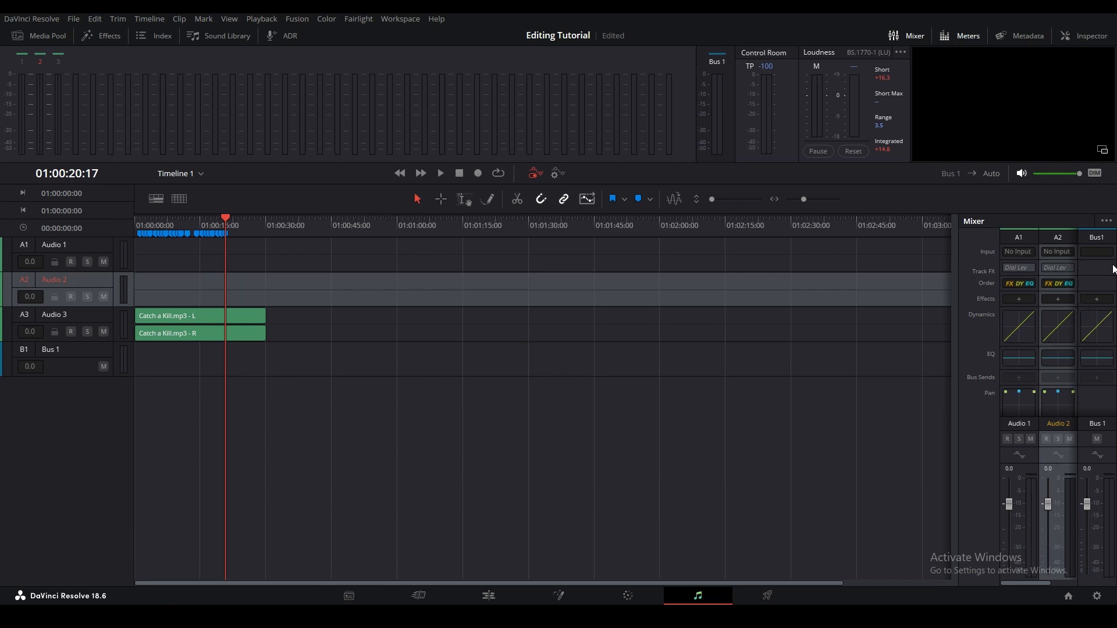
{"action": "left_click_drag", "start_coordinate": [956, 257], "coordinate": [926, 259]}
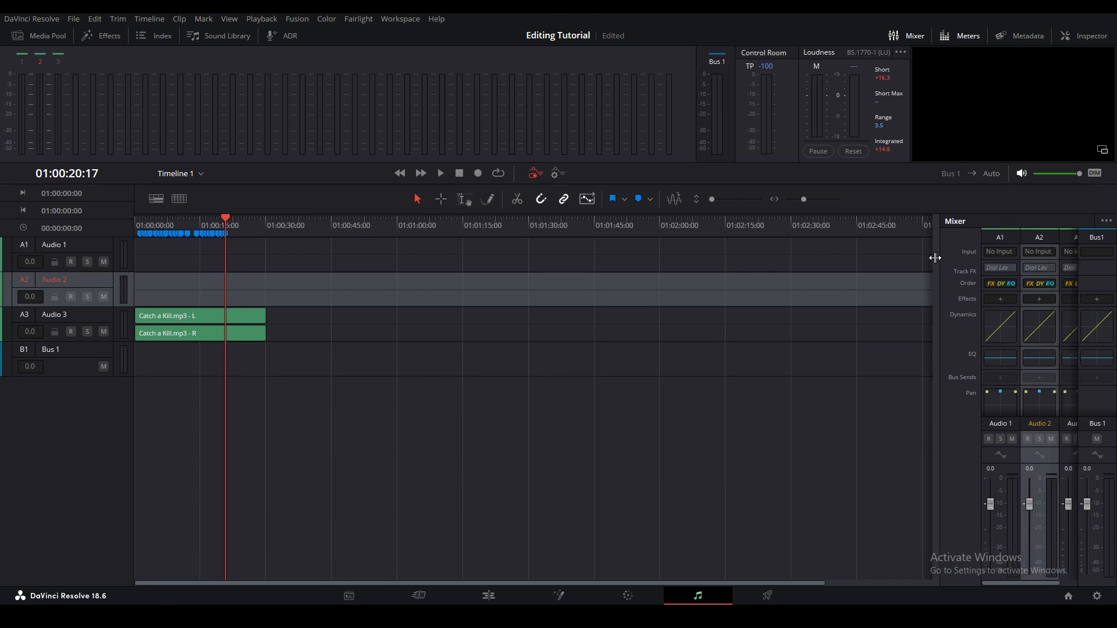
{"action": "double_click", "coordinate": [1064, 359]}
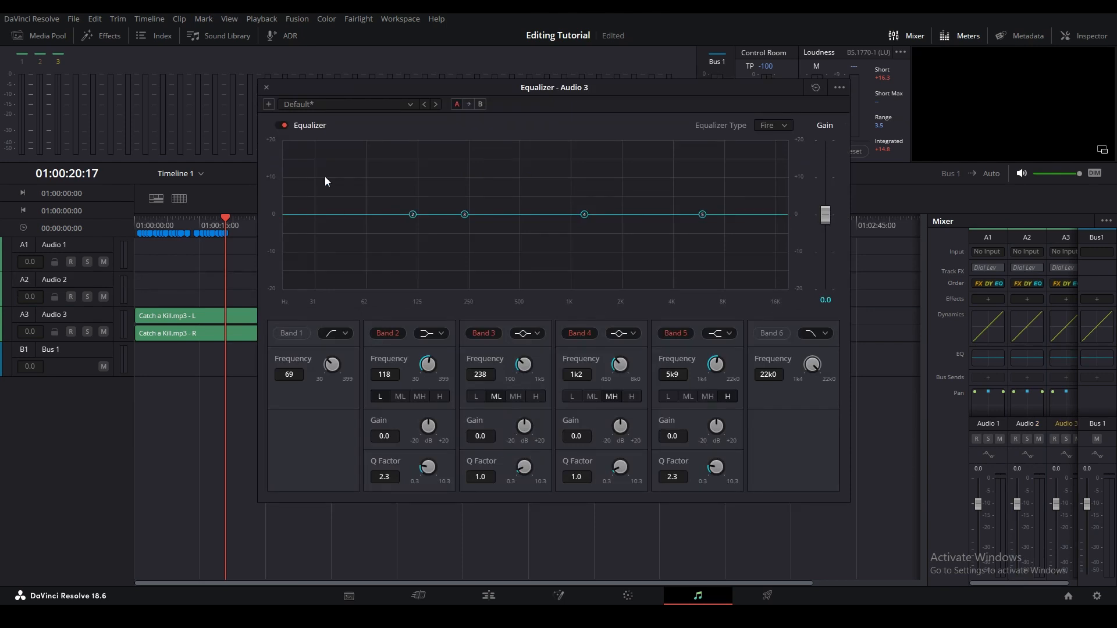
{"action": "left_click", "coordinate": [291, 333]}
{"action": "left_click_drag", "start_coordinate": [330, 366], "coordinate": [114, 409]}
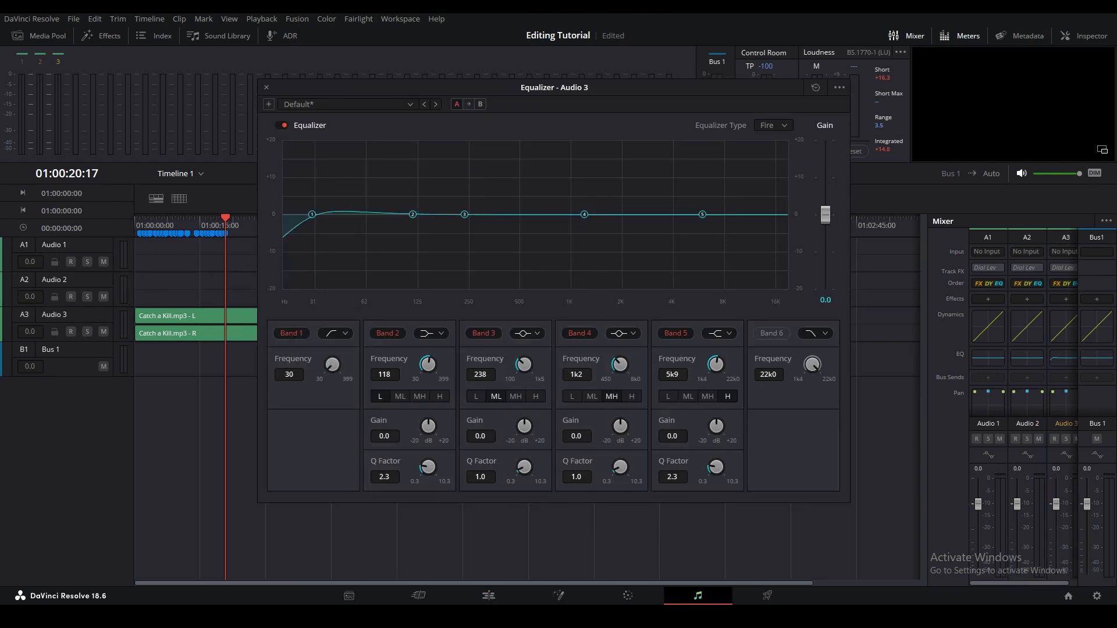
Step: Return to the Edit page and move the playhead to the end of the song
{"action": "left_click", "coordinate": [489, 596]}
{"action": "key", "text": "End"}
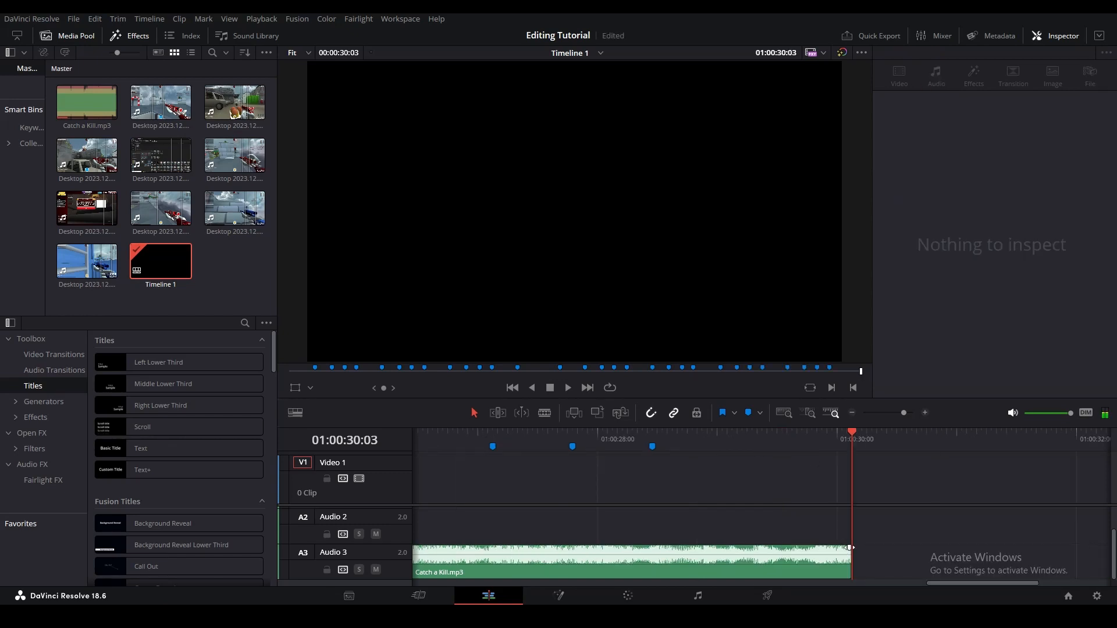
Step: Add a fade-out of about 1.5 seconds to the end of the song and play the timeline from the start
{"action": "left_click_drag", "start_coordinate": [850, 547], "coordinate": [667, 548]}
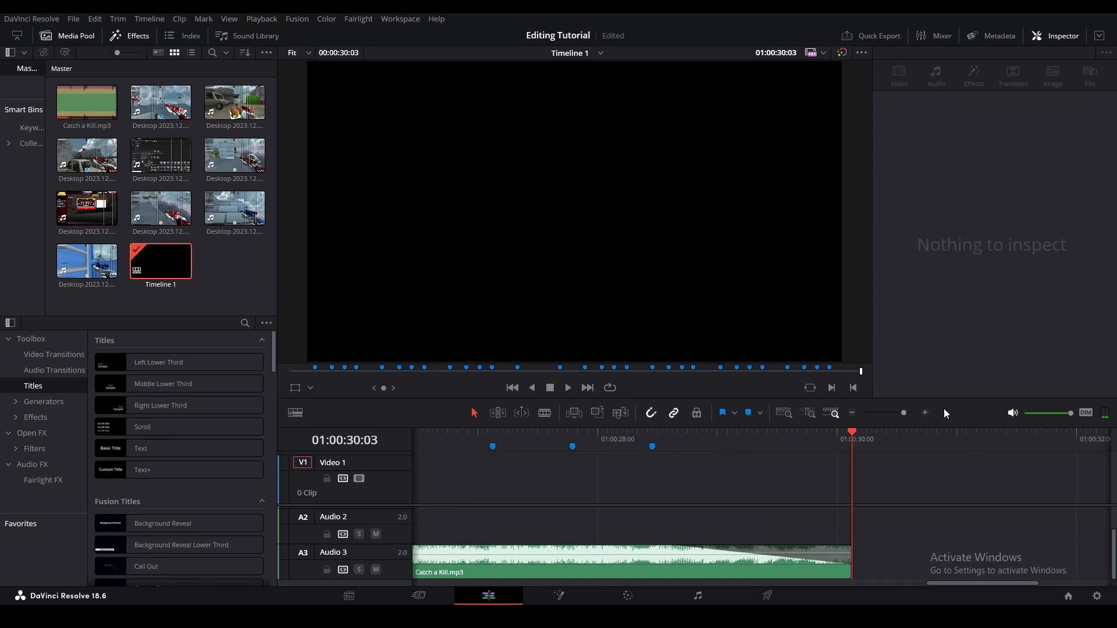
{"action": "left_click_drag", "start_coordinate": [902, 417], "coordinate": [896, 416]}
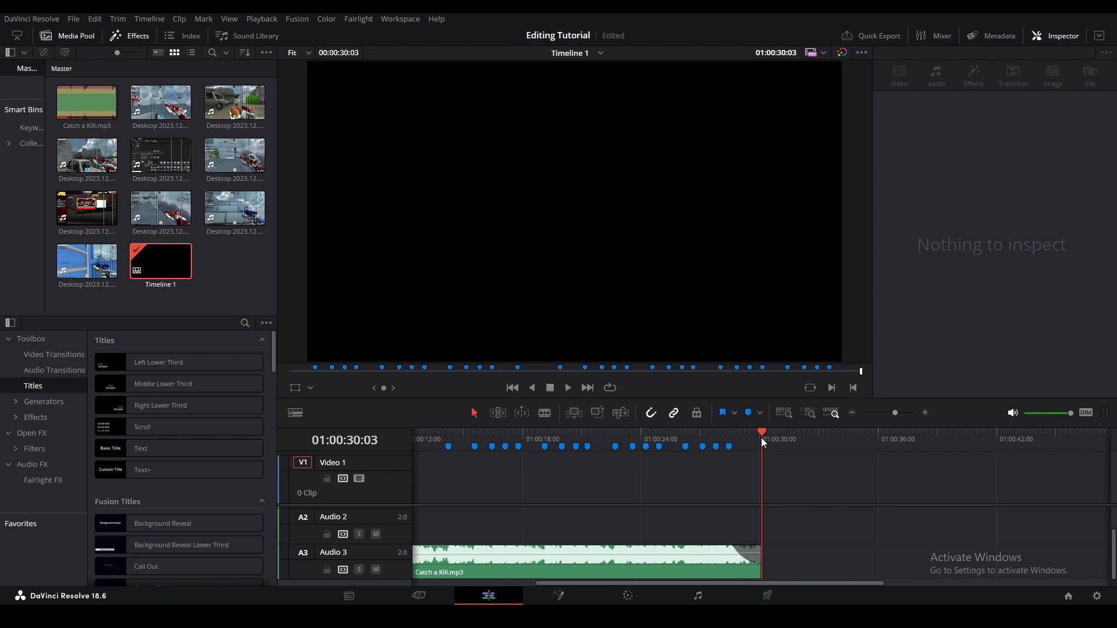
{"action": "key", "text": "Home"}
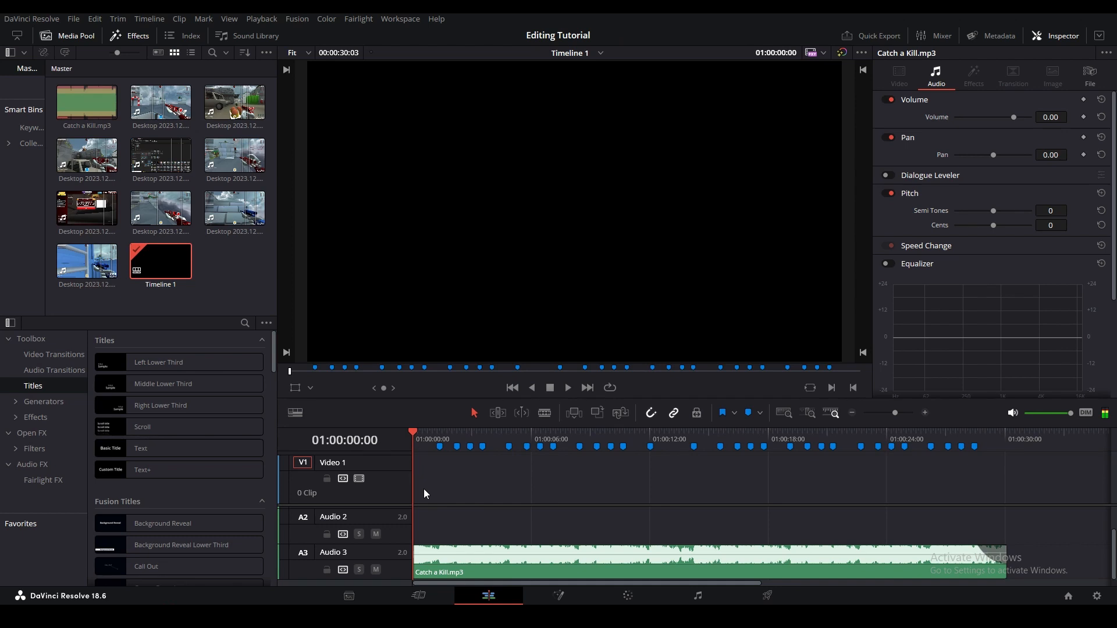
{"action": "key", "text": "space"}
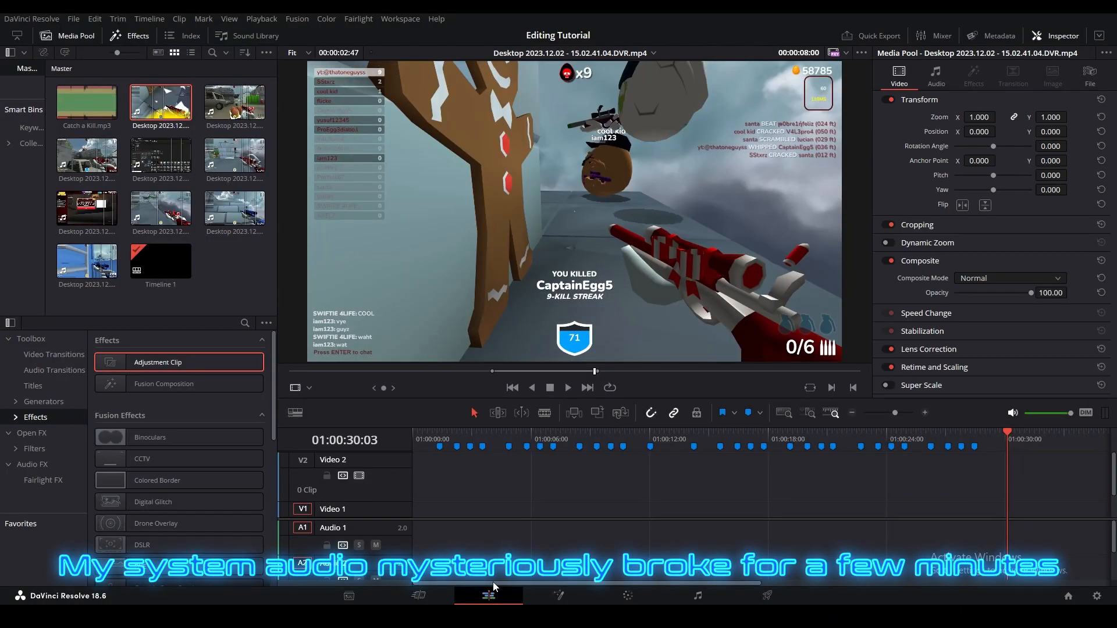
Step: Place the clip "Desktop 2023.12.02 - 15.02.41.04.DVR.mp4" at the start of the Video 1 track
{"action": "left_click", "coordinate": [492, 584]}
{"action": "scroll", "coordinate": [465, 484], "scroll_direction": "down", "scroll_amount": 1}
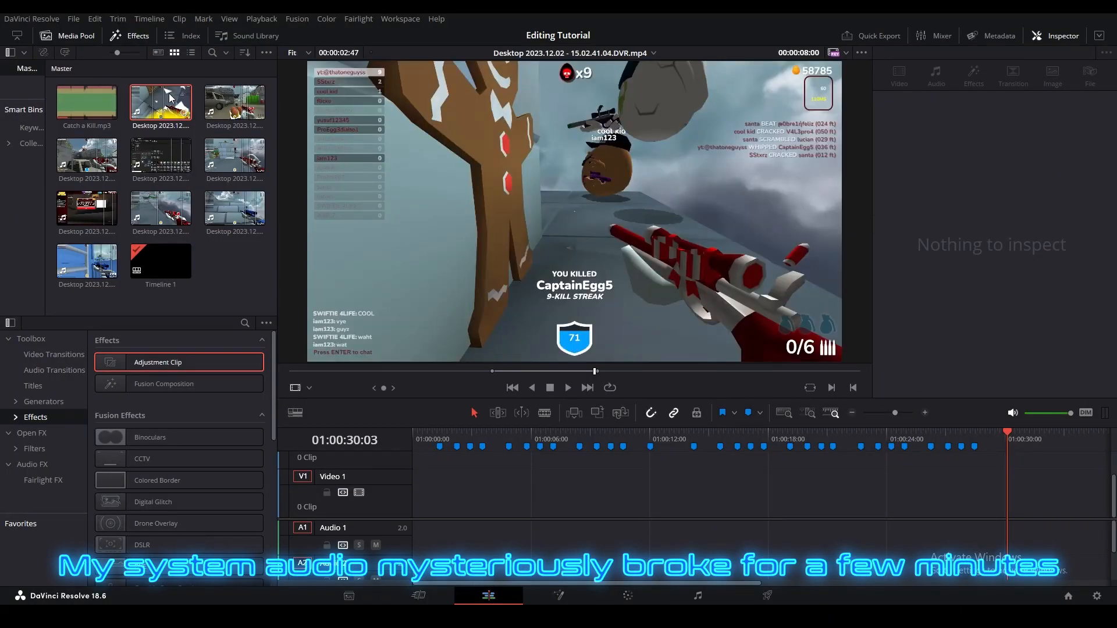
{"action": "left_click", "coordinate": [160, 103]}
{"action": "left_click_drag", "start_coordinate": [159, 103], "coordinate": [414, 510]}
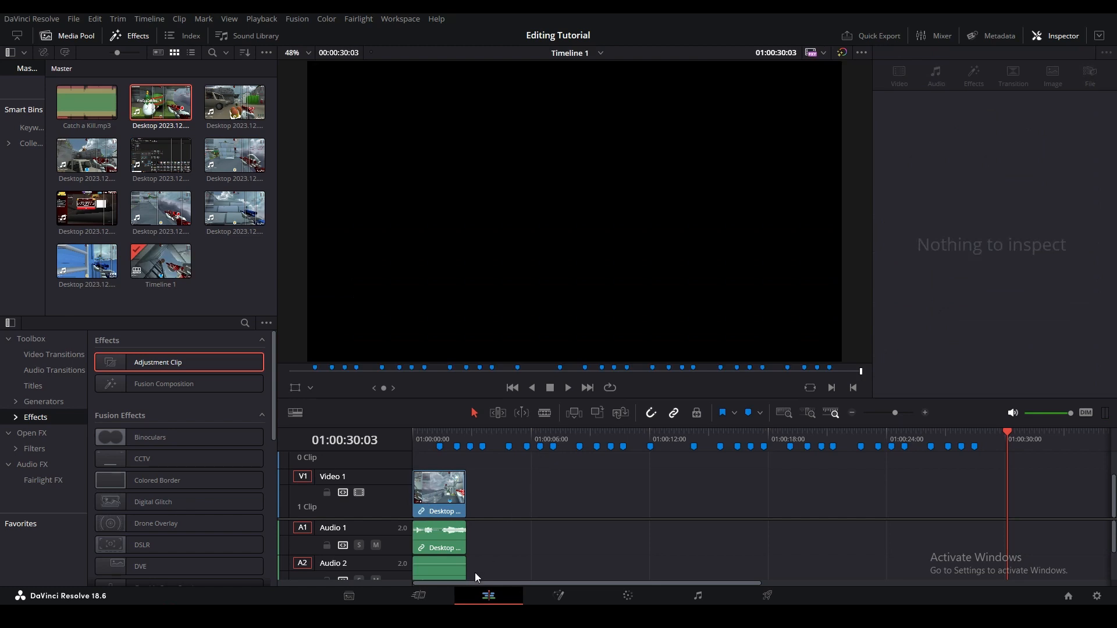
Step: Unlink the gameplay clip's audio from its video and delete the audio on Audio 1 and Audio 2
{"action": "right_click", "coordinate": [441, 547]}
{"action": "left_click", "coordinate": [464, 538]}
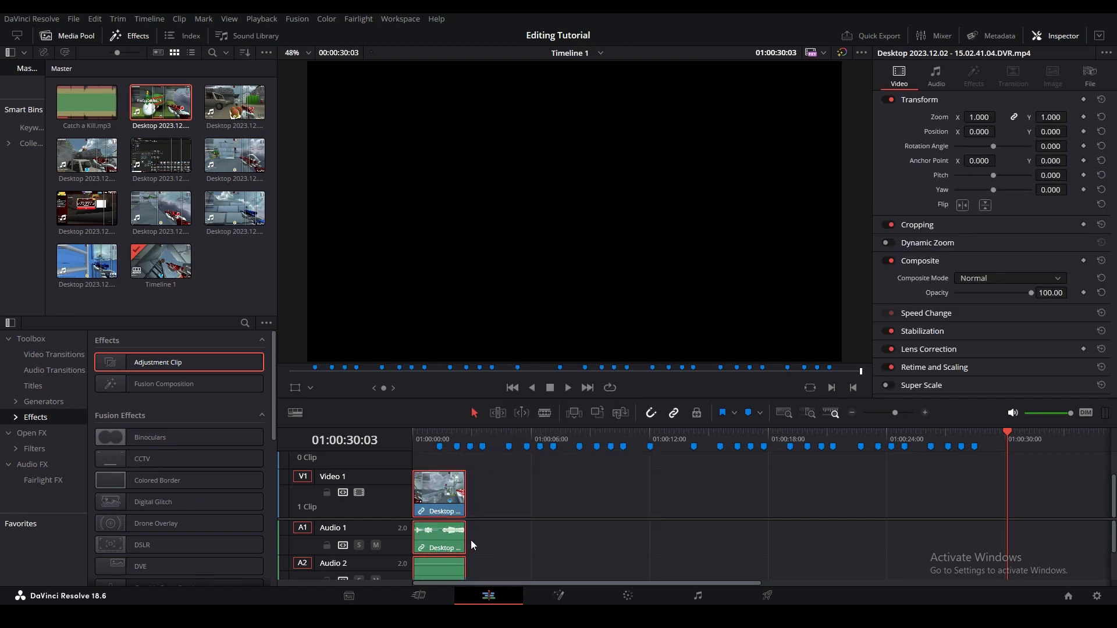
{"action": "right_click", "coordinate": [439, 543]}
{"action": "left_click", "coordinate": [465, 533]}
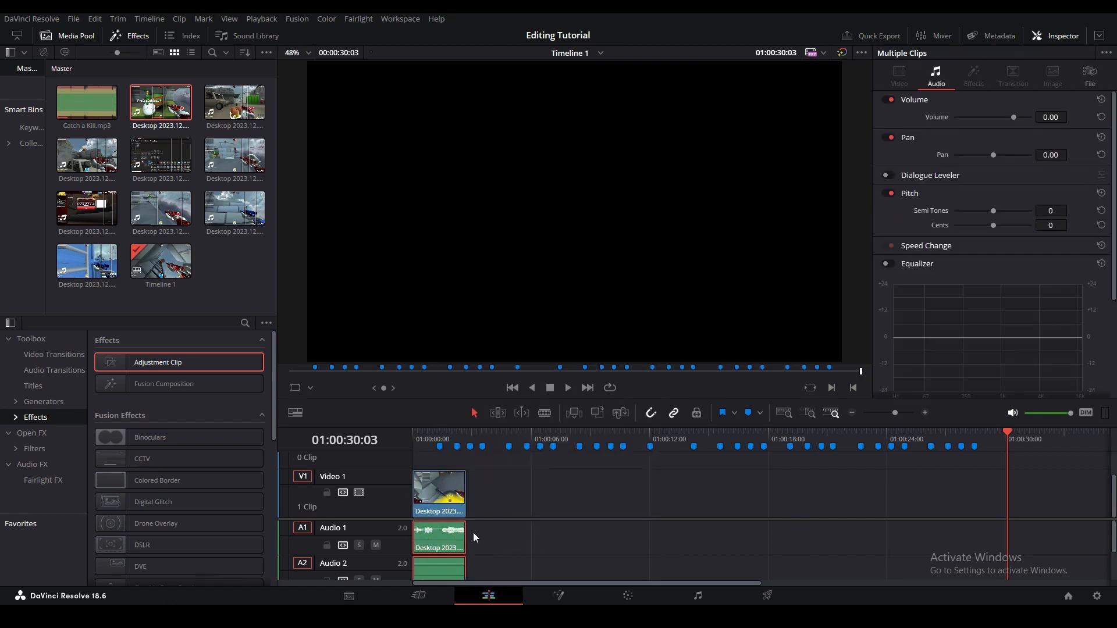
{"action": "scroll", "coordinate": [611, 547], "scroll_direction": "down", "scroll_amount": 2}
{"action": "scroll", "coordinate": [498, 535], "scroll_direction": "up", "scroll_amount": 2}
{"action": "key", "text": "Delete"}
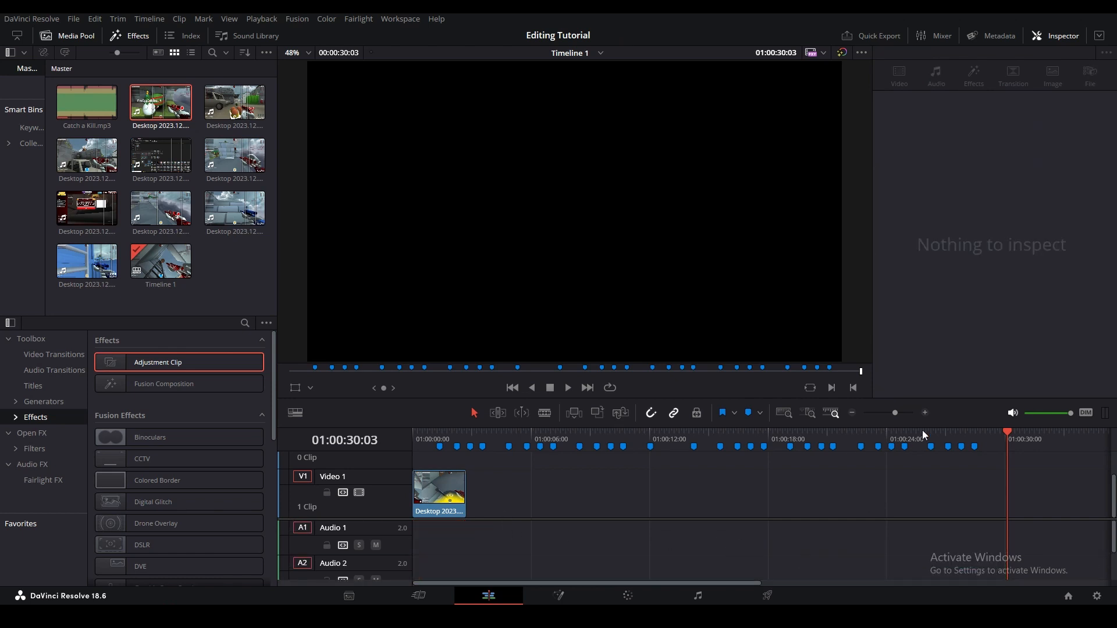
Step: Move the gameplay clip to start at the first beat marker, 01:00:01:09, and show its retime controls
{"action": "left_click", "coordinate": [424, 436]}
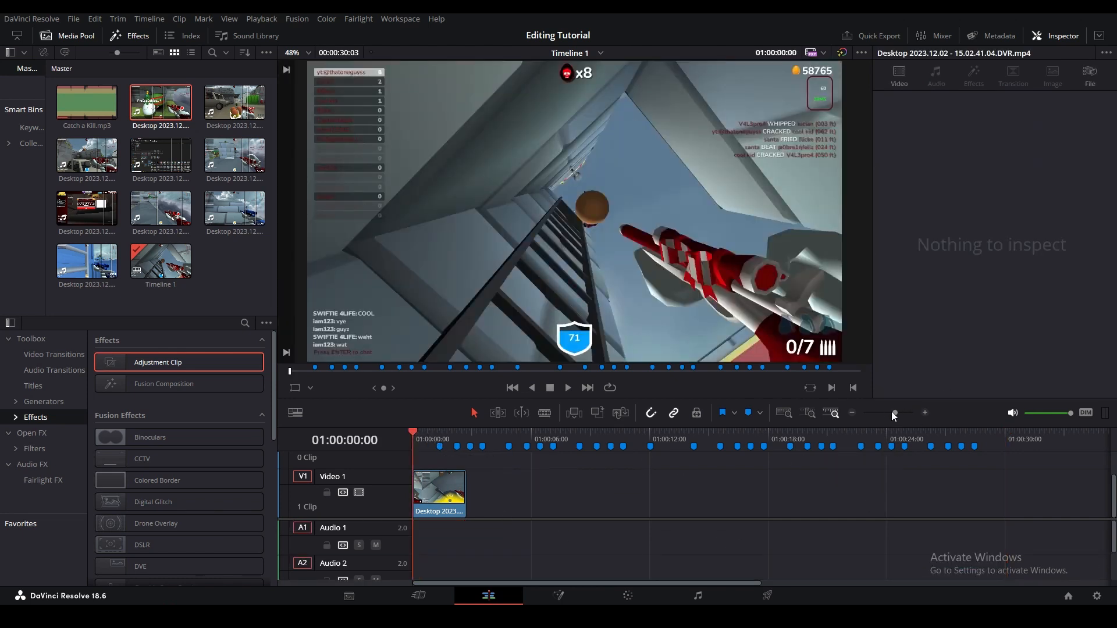
{"action": "left_click_drag", "start_coordinate": [894, 413], "coordinate": [903, 413]}
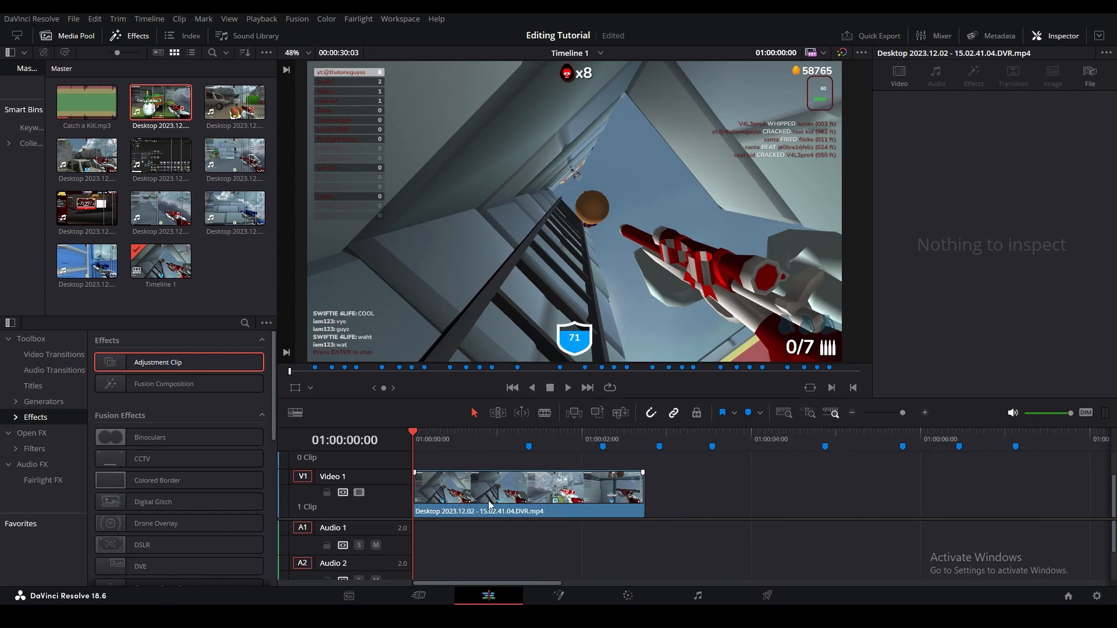
{"action": "left_click_drag", "start_coordinate": [488, 500], "coordinate": [601, 501]}
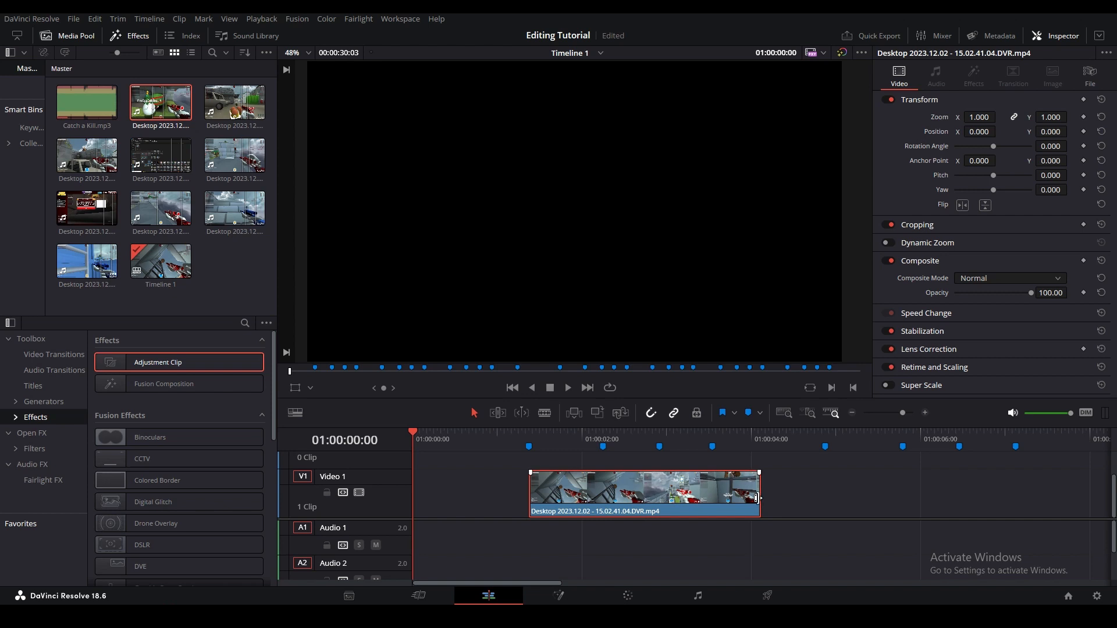
{"action": "left_click_drag", "start_coordinate": [757, 498], "coordinate": [759, 473]}
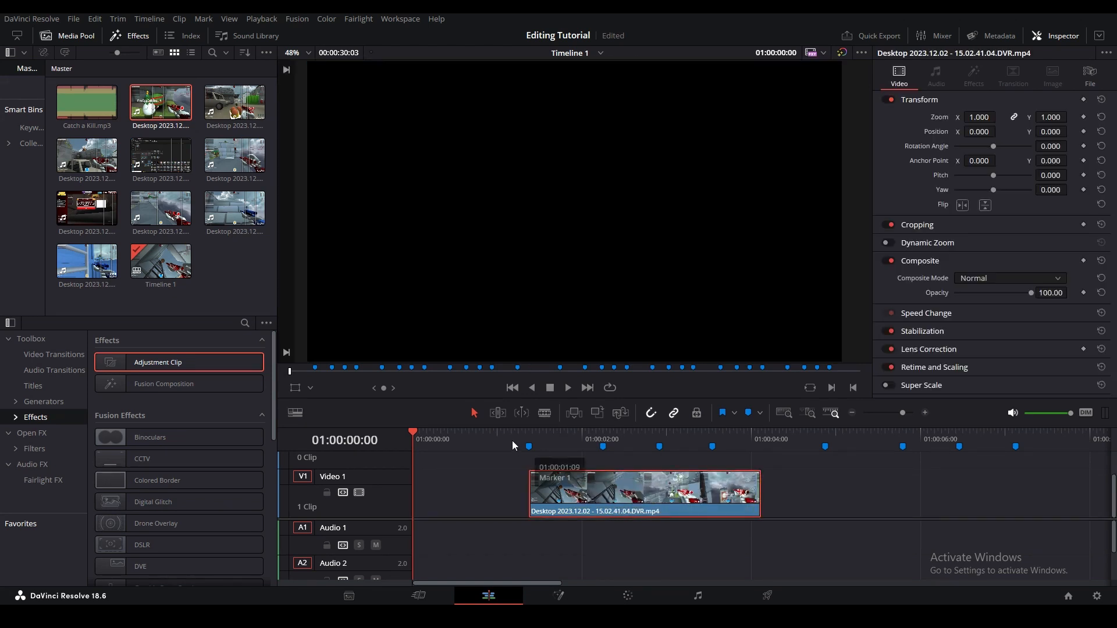
{"action": "left_click", "coordinate": [528, 446]}
{"action": "key", "text": "ctrl+r"}
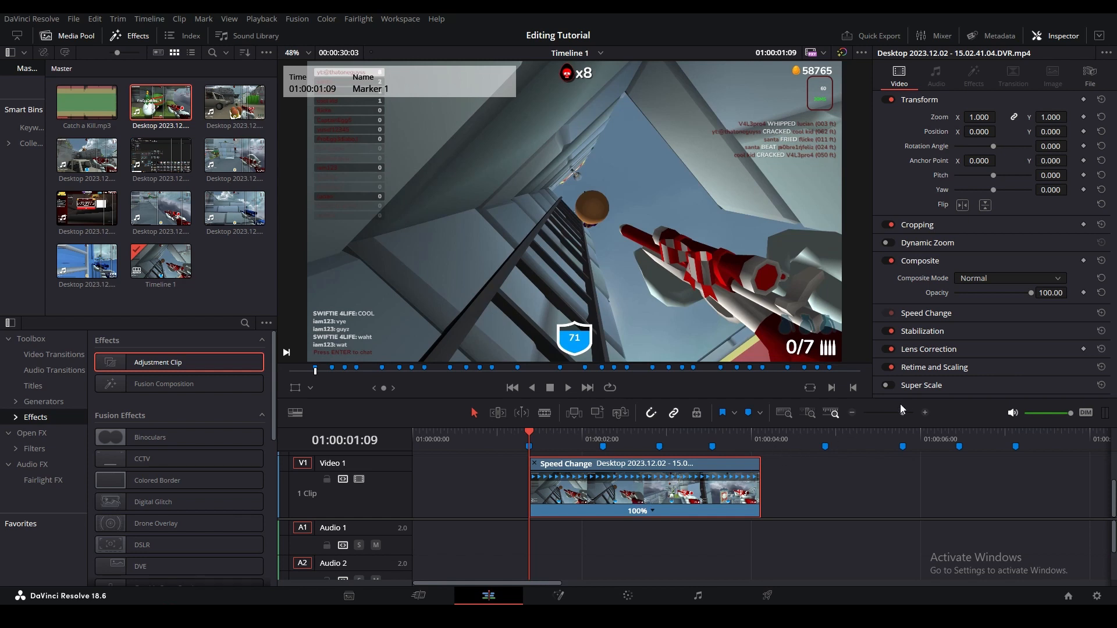
Step: Add speed points to the gameplay clip at 01:00:03:02, just before the kill, and at 01:00:03:09, just after it
{"action": "left_click_drag", "start_coordinate": [903, 413], "coordinate": [906, 412]}
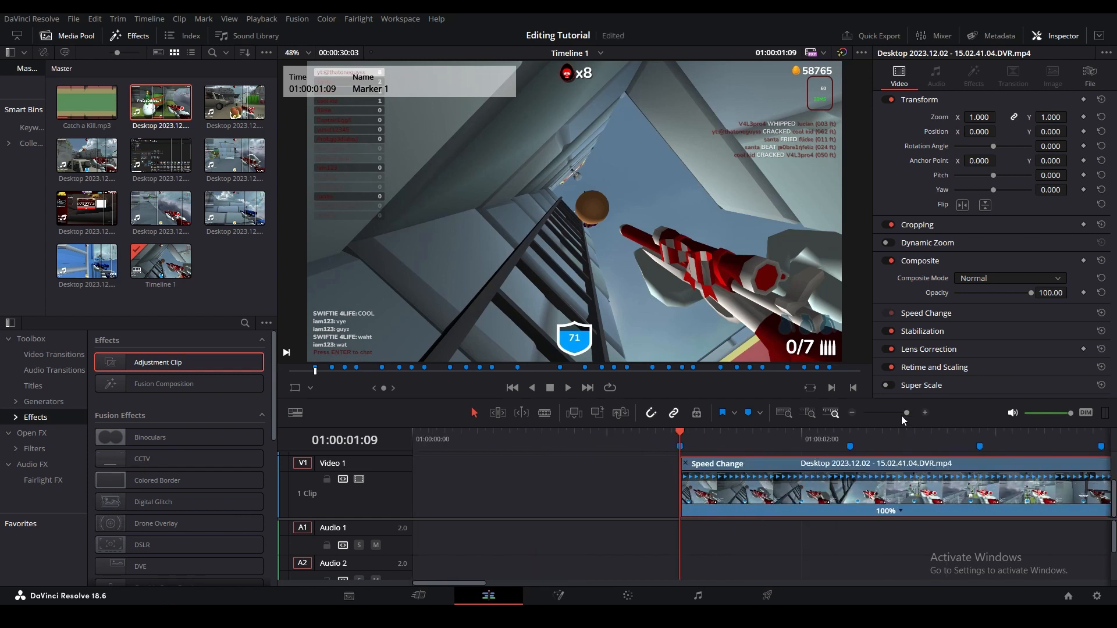
{"action": "mouse_move", "coordinate": [457, 582]}
{"action": "left_mouse_down"}
{"action": "mouse_move", "coordinate": [494, 581]}
{"action": "mouse_move", "coordinate": [480, 584]}
{"action": "left_mouse_up"}
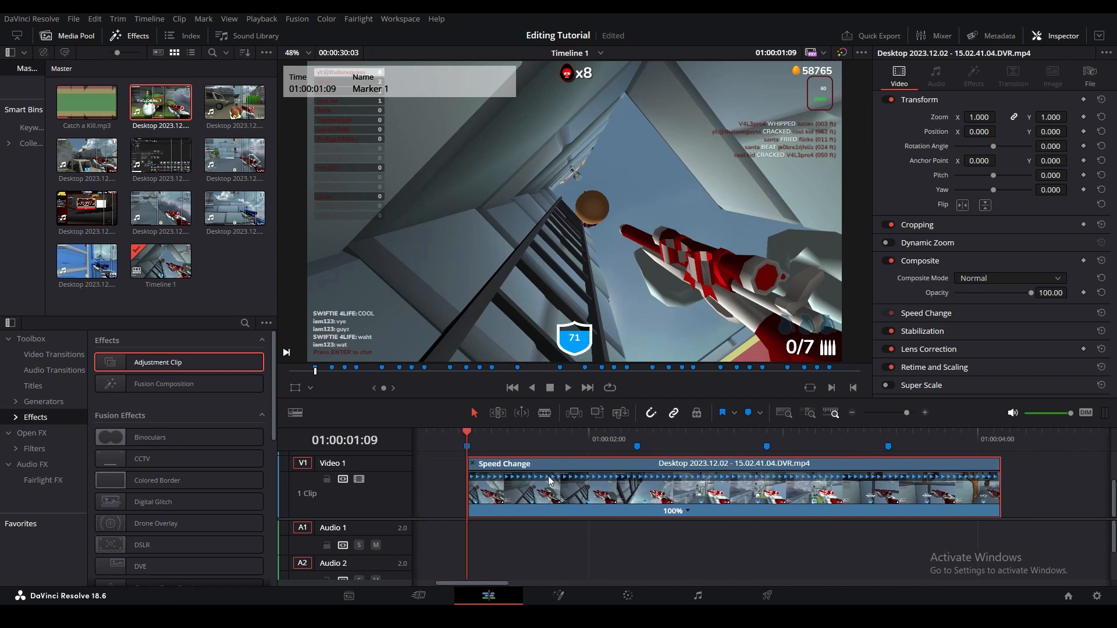
{"action": "mouse_move", "coordinate": [830, 434]}
{"action": "left_mouse_down"}
{"action": "mouse_move", "coordinate": [771, 429]}
{"action": "mouse_move", "coordinate": [799, 431]}
{"action": "left_mouse_up"}
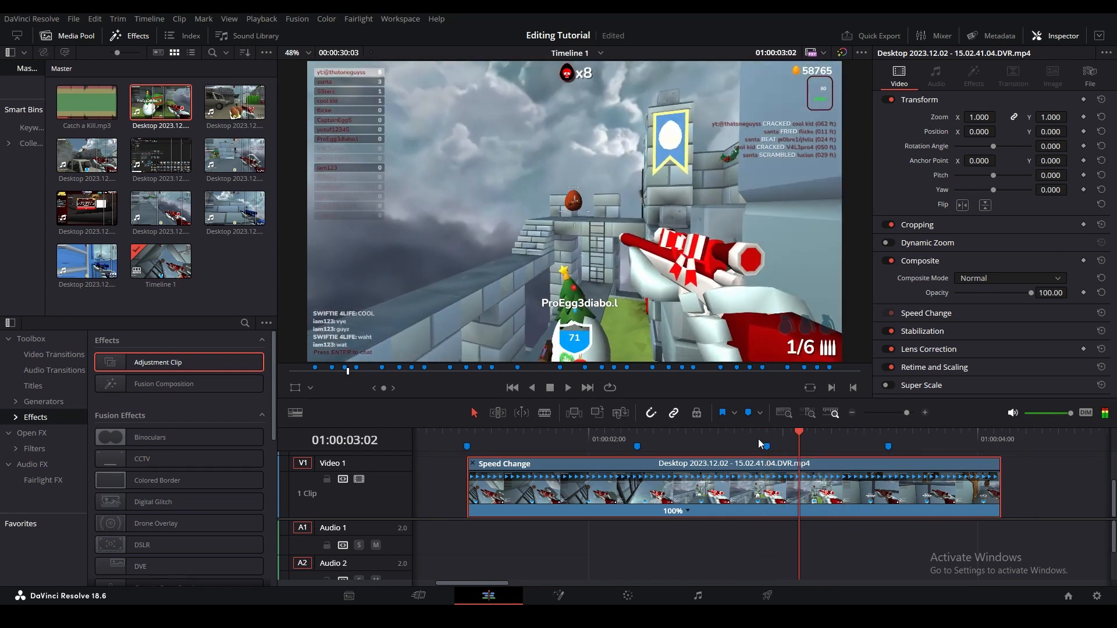
{"action": "left_click", "coordinate": [687, 511]}
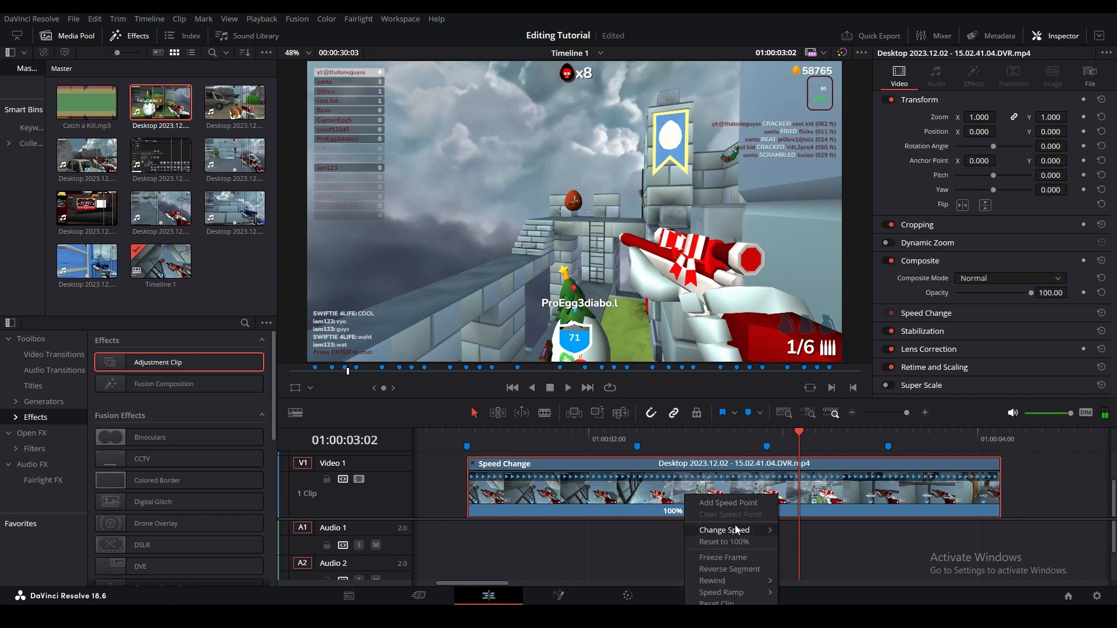
{"action": "left_click", "coordinate": [738, 506]}
{"action": "key", "text": "space"}
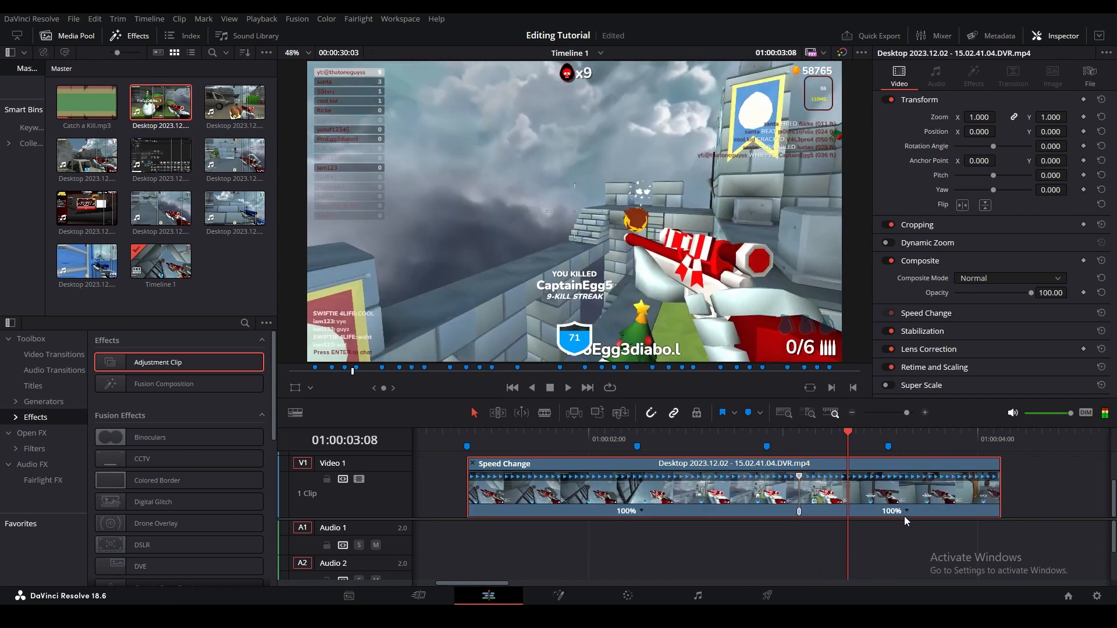
{"action": "left_click", "coordinate": [906, 511]}
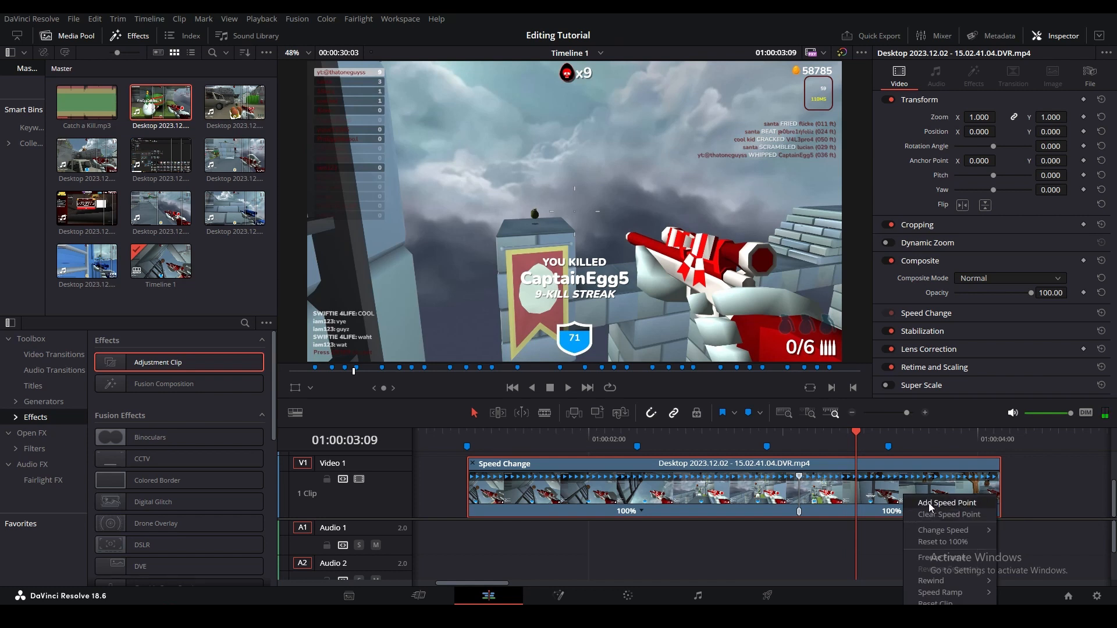
{"action": "left_click", "coordinate": [930, 503]}
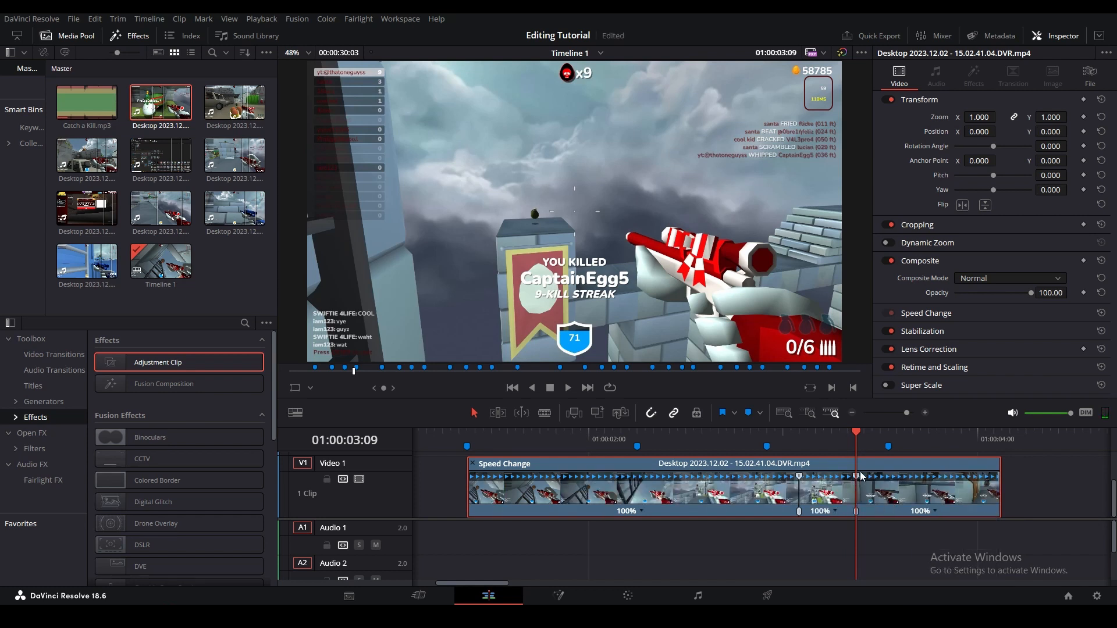
Step: Speed up the short segment around the kill, slow the opening segment to 80% so the kill meets the fourth beat marker, and play the result
{"action": "left_click_drag", "start_coordinate": [856, 476], "coordinate": [813, 481]}
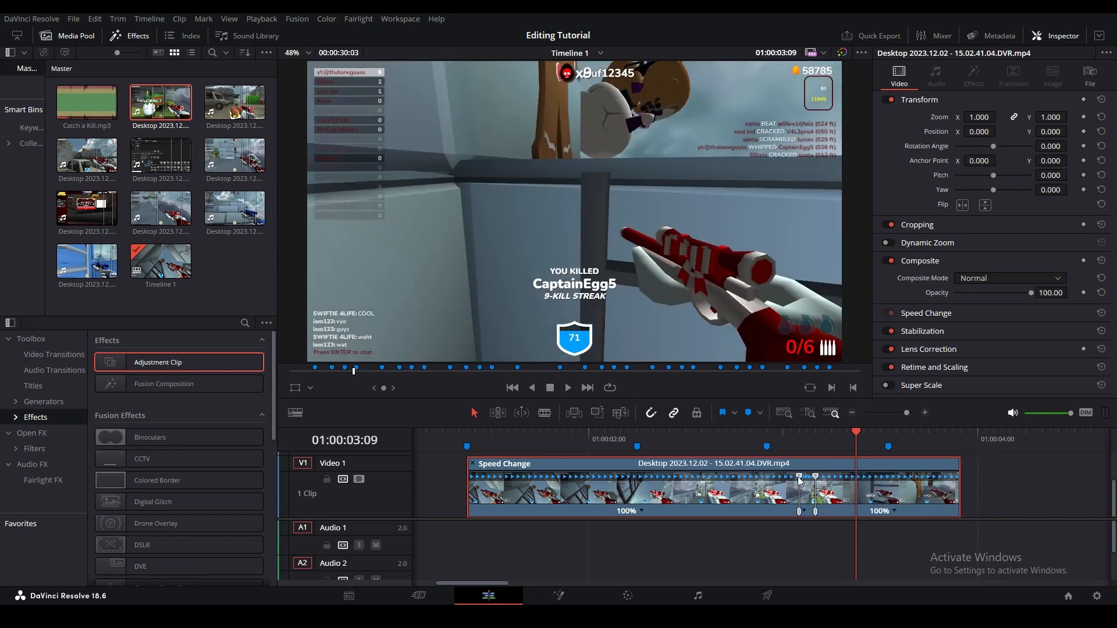
{"action": "left_click_drag", "start_coordinate": [798, 480], "coordinate": [888, 479]}
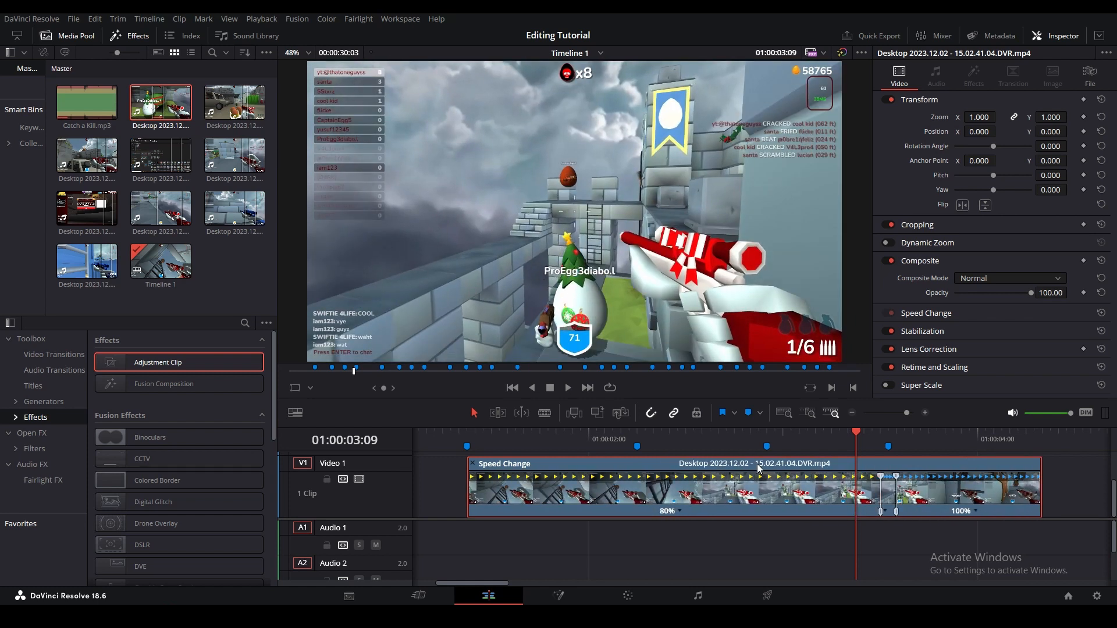
{"action": "left_click", "coordinate": [446, 431]}
{"action": "key", "text": "space"}
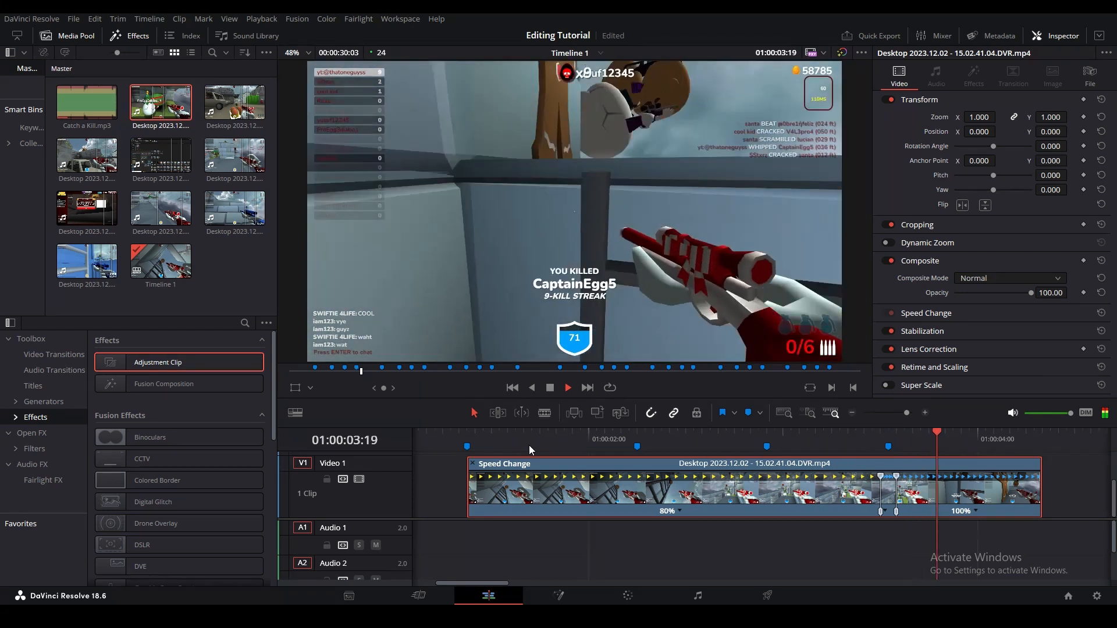
Step: Move the gameplay clip to start at the second beat marker and add speed points at 01:00:02:10 and 01:00:02:21
{"action": "left_click_drag", "start_coordinate": [614, 448], "coordinate": [630, 449]}
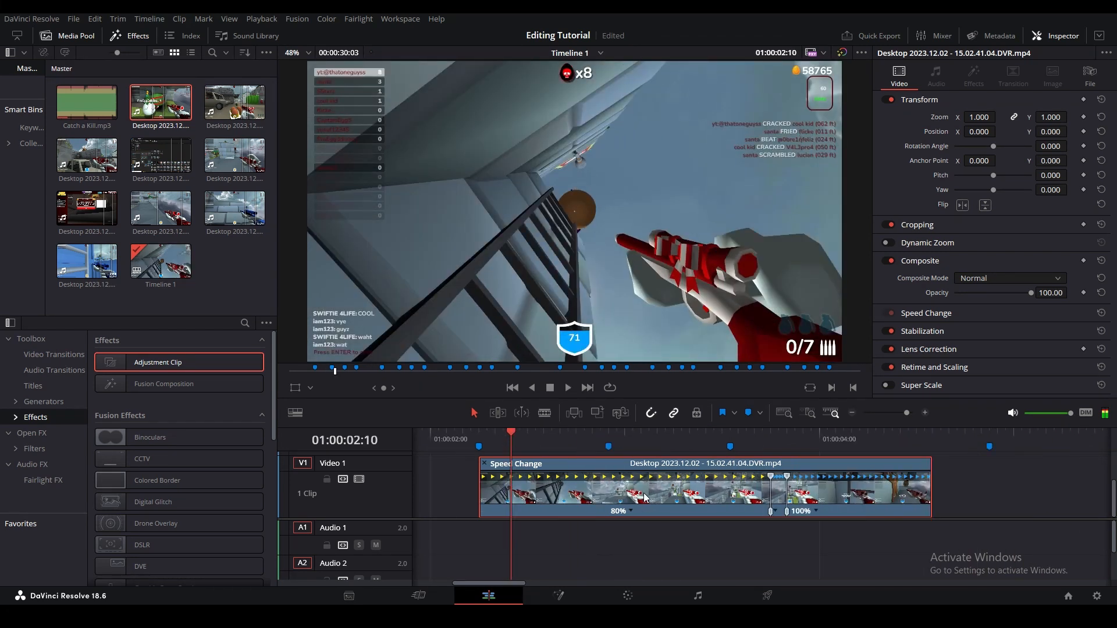
{"action": "left_click", "coordinate": [631, 510]}
{"action": "left_click", "coordinate": [661, 505]}
{"action": "key", "text": "space"}
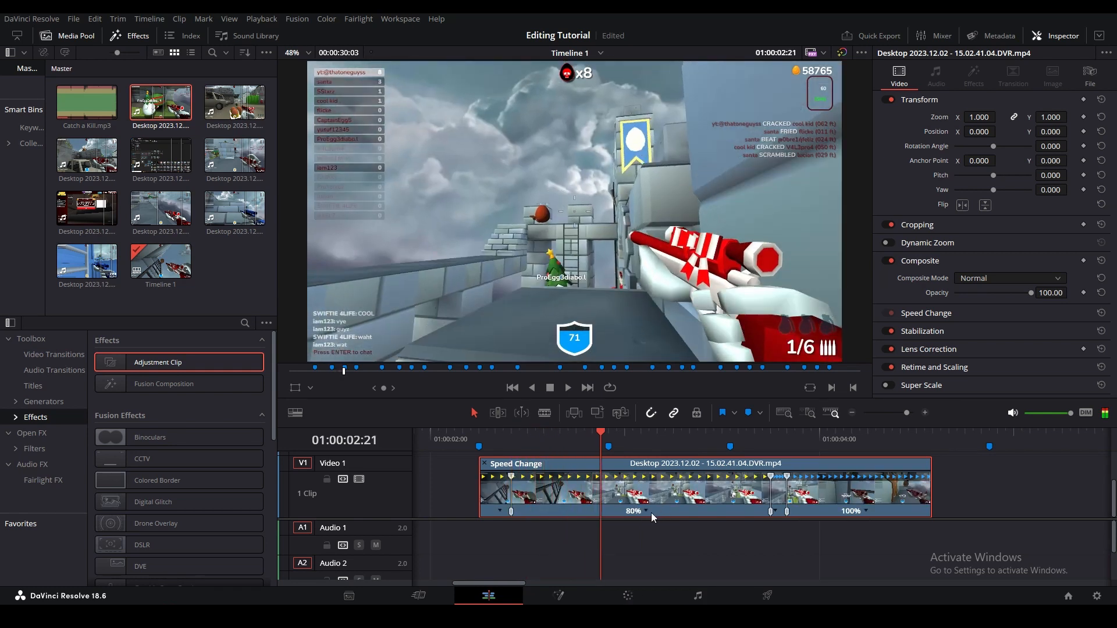
{"action": "left_click", "coordinate": [644, 511]}
{"action": "left_click", "coordinate": [672, 505]}
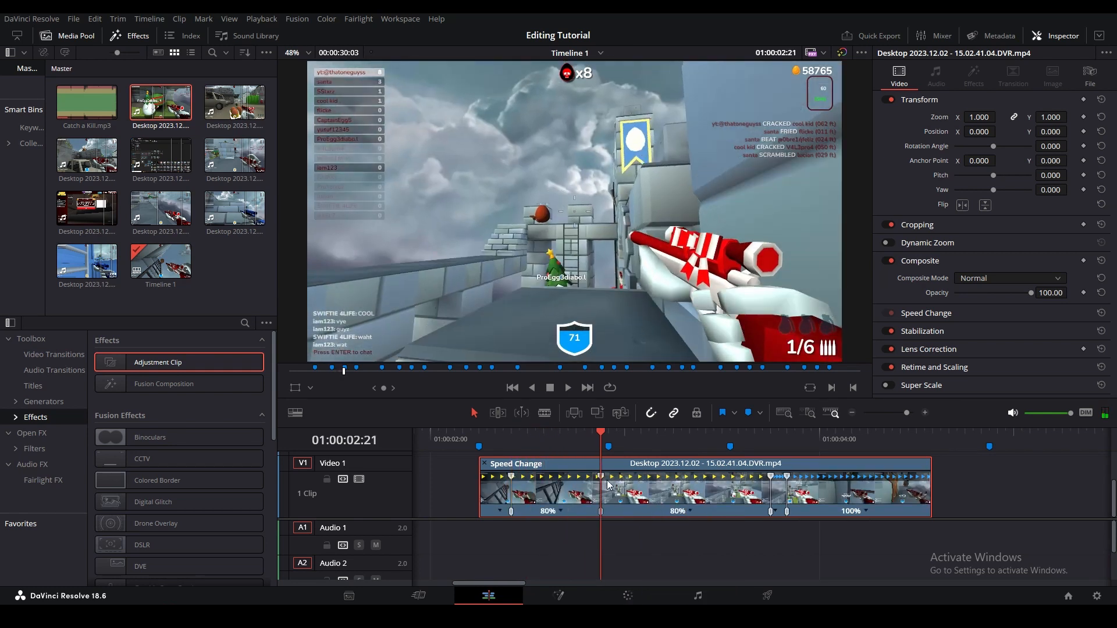
Step: Speed up the segment between the two new speed points and shift the clip about 0.4 seconds later
{"action": "left_click_drag", "start_coordinate": [602, 480], "coordinate": [553, 477]}
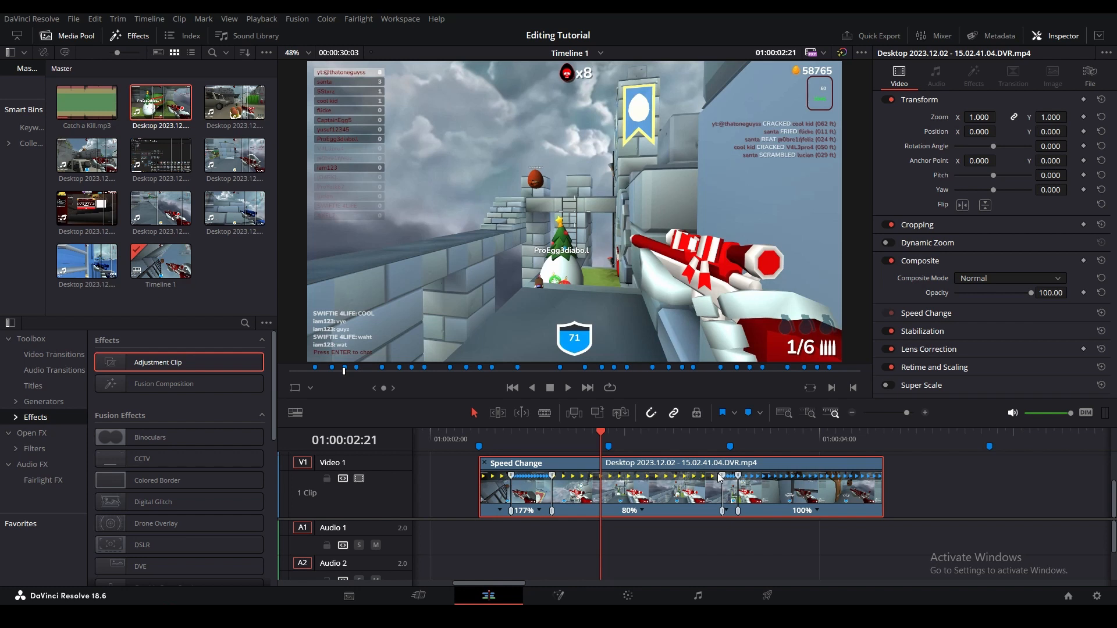
{"action": "left_click_drag", "start_coordinate": [645, 472], "coordinate": [736, 465]}
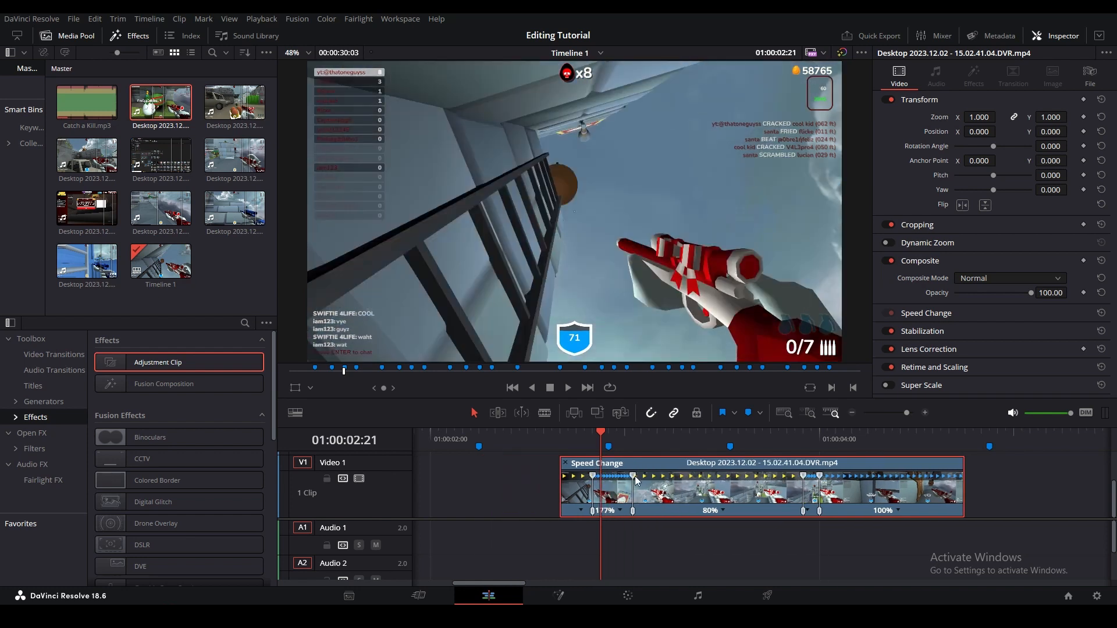
{"action": "mouse_move", "coordinate": [632, 476]}
{"action": "left_mouse_down"}
{"action": "mouse_move", "coordinate": [617, 477]}
{"action": "mouse_move", "coordinate": [648, 463]}
{"action": "left_mouse_up"}
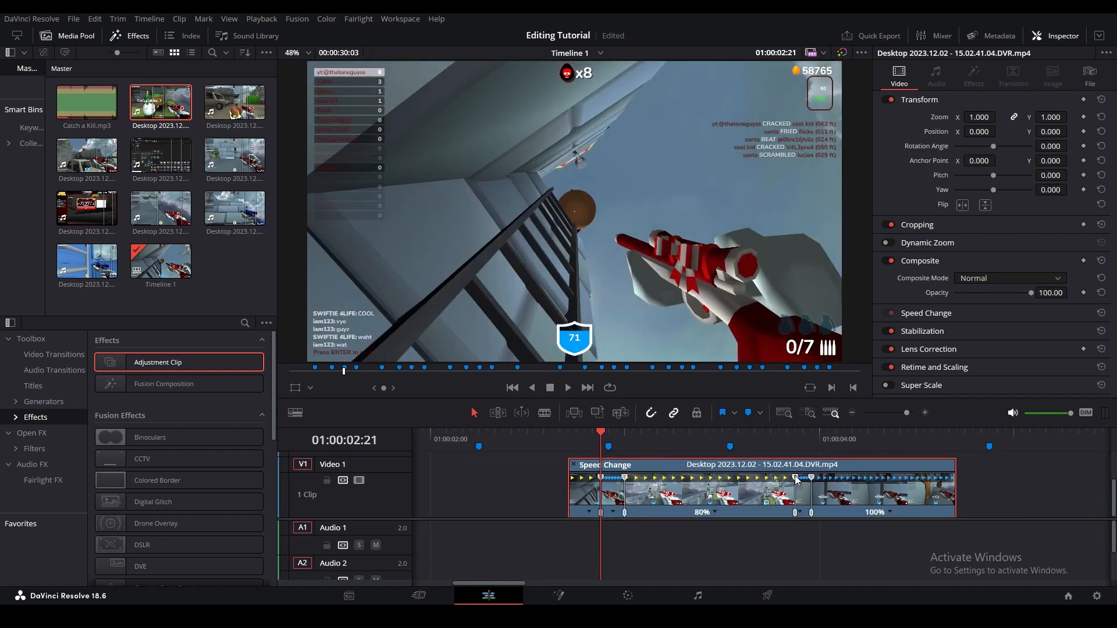
Step: Speed the segment before the kill up to 141%, extend the clip's start back to the second beat marker, and play the result
{"action": "left_click_drag", "start_coordinate": [797, 478], "coordinate": [722, 481]}
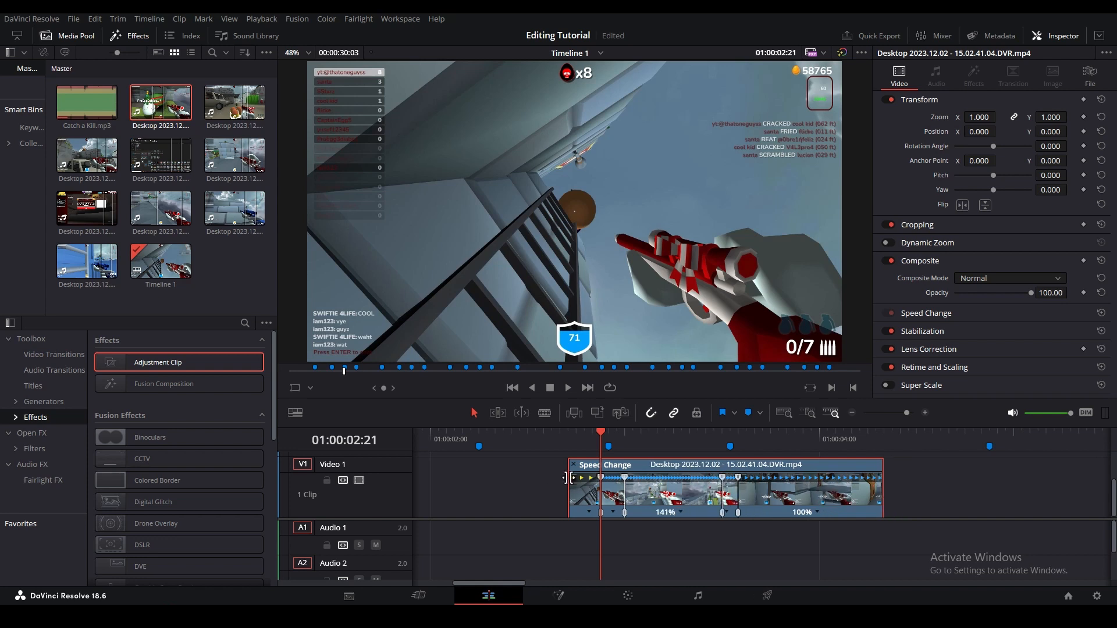
{"action": "left_click_drag", "start_coordinate": [571, 481], "coordinate": [480, 480]}
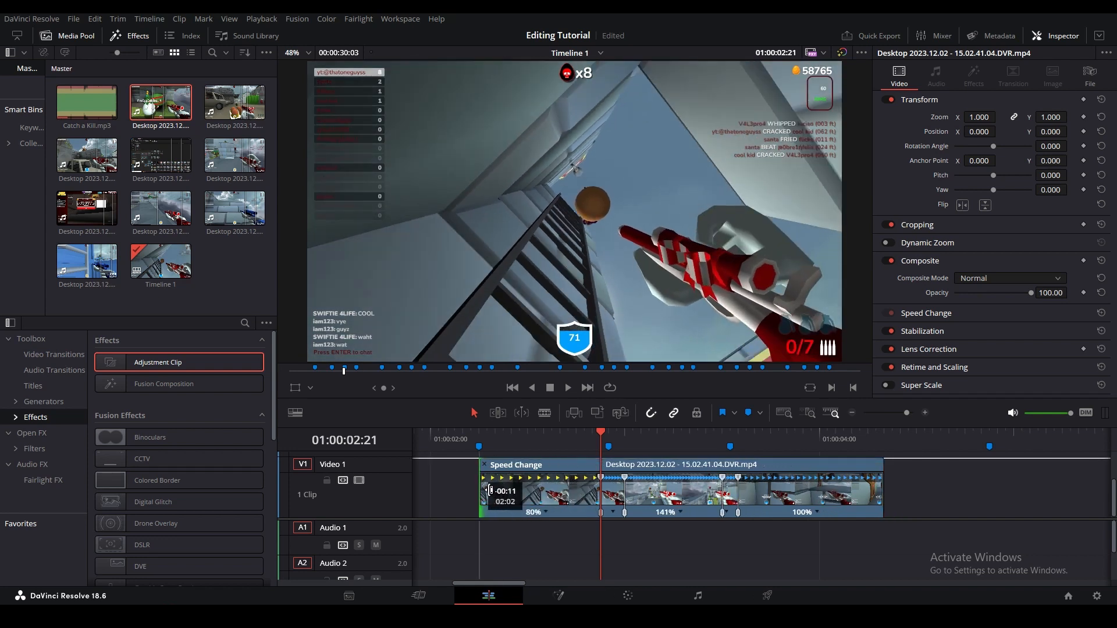
{"action": "left_click", "coordinate": [449, 446]}
{"action": "key", "text": "space"}
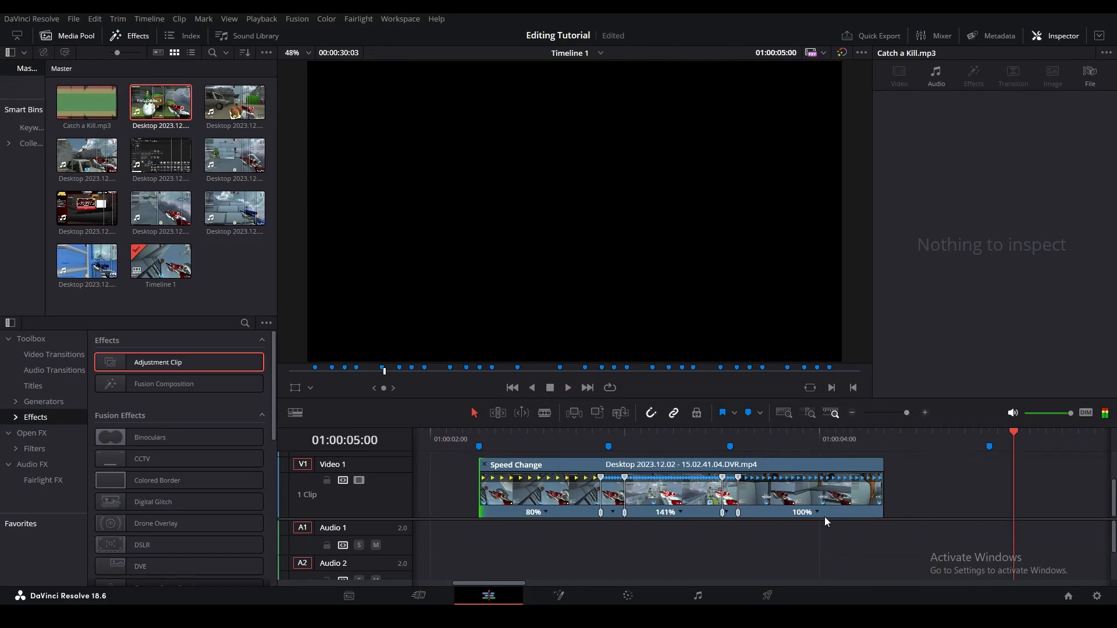
Step: Set the speed of the gameplay clip's last segment, after the kill, to 50%
{"action": "left_click", "coordinate": [816, 512]}
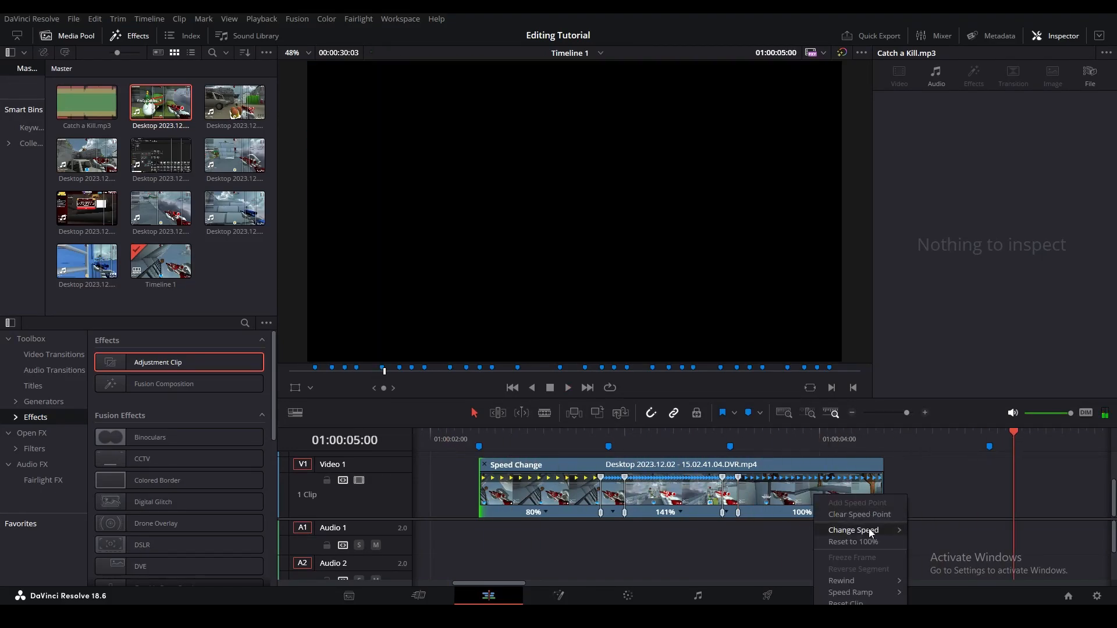
{"action": "mouse_move", "coordinate": [868, 530]}
{"action": "left_click", "coordinate": [917, 533]}
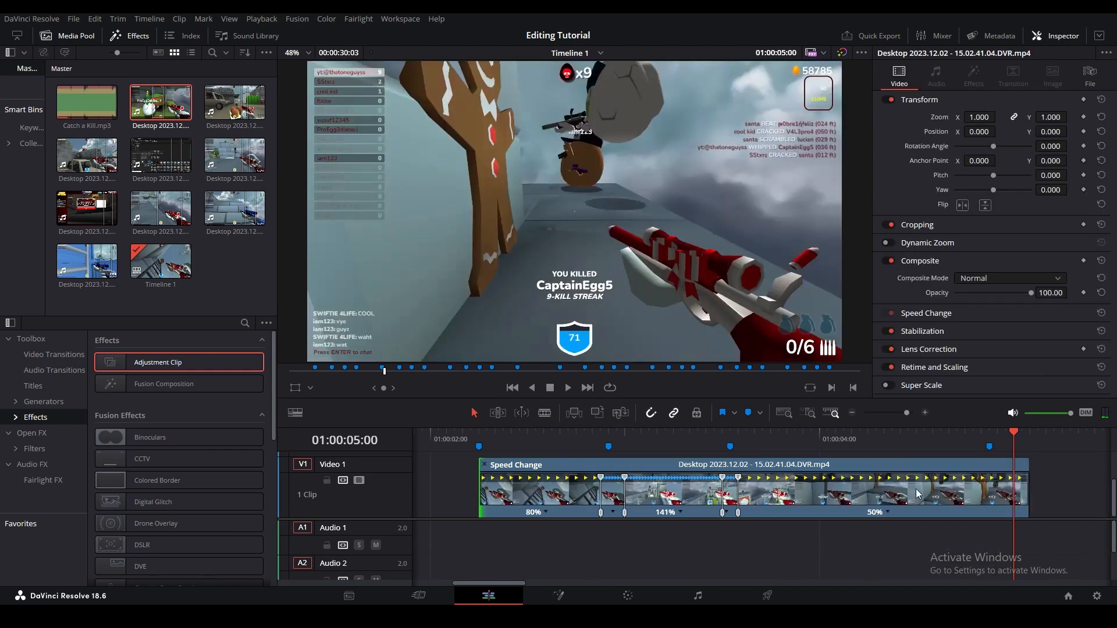
Step: Trim the gameplay clip's end back to the beat marker at 01:00:04:21 and play the result
{"action": "left_click_drag", "start_coordinate": [1029, 500], "coordinate": [989, 500]}
{"action": "left_click", "coordinate": [546, 435]}
{"action": "left_click", "coordinate": [779, 508]}
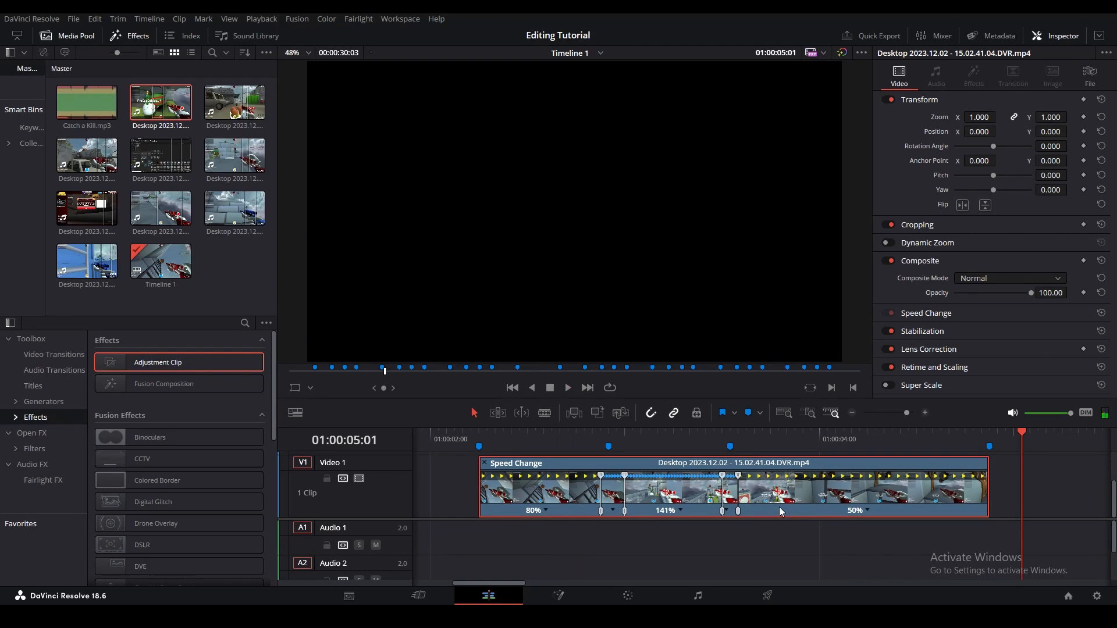
Step: Open the gameplay clip's retime curve, display Retime Speed, and smooth the curve around the first pair of speed points
{"action": "right_click", "coordinate": [777, 503]}
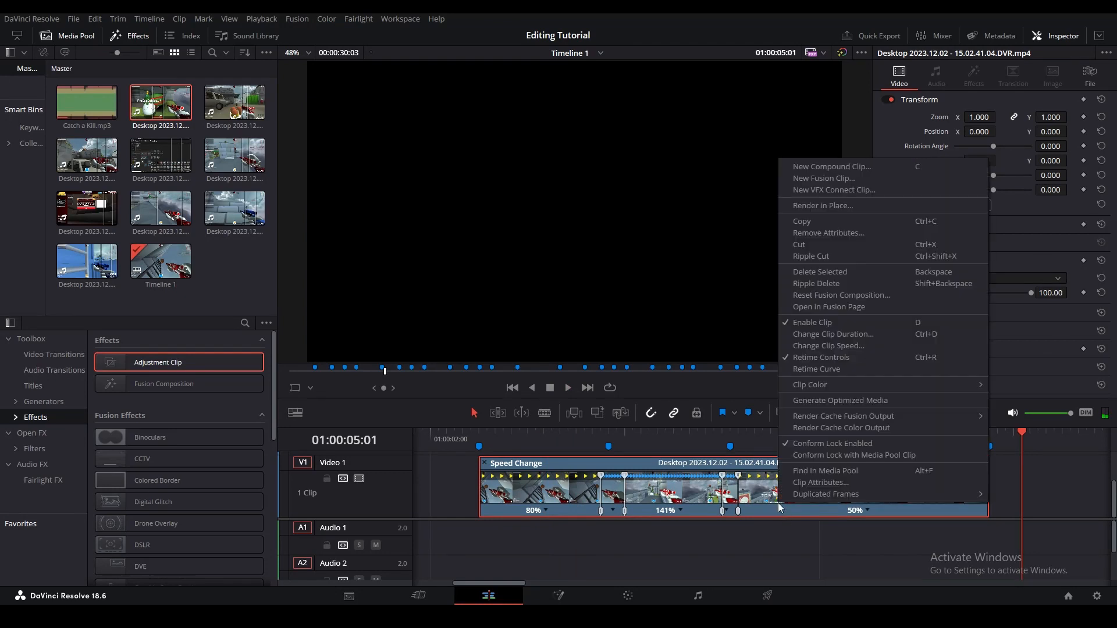
{"action": "left_click", "coordinate": [861, 371]}
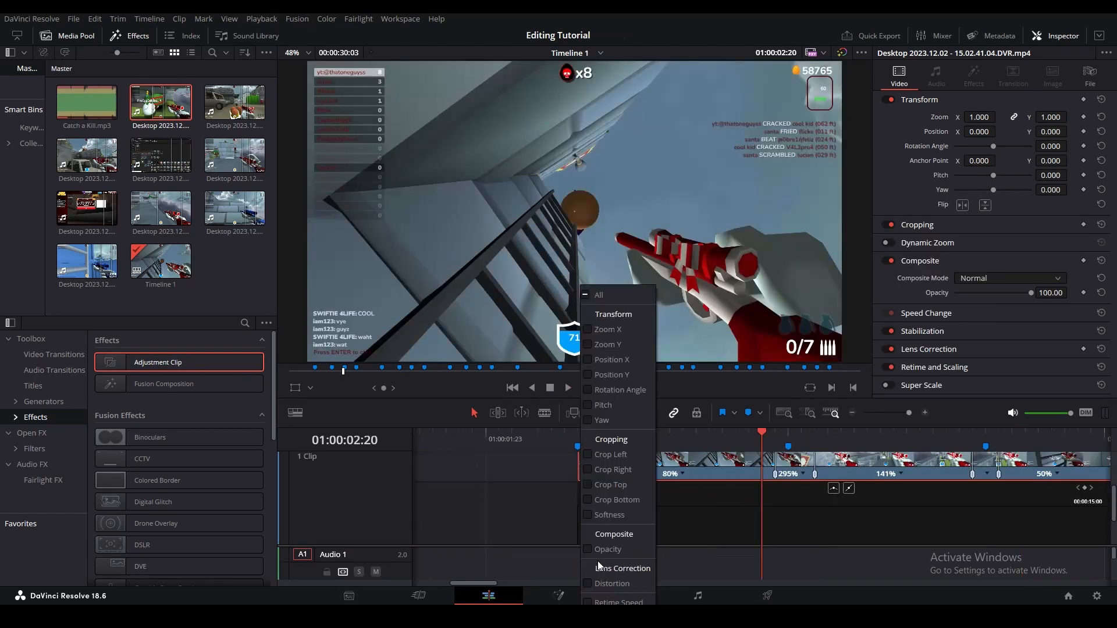
{"action": "left_click", "coordinate": [589, 601]}
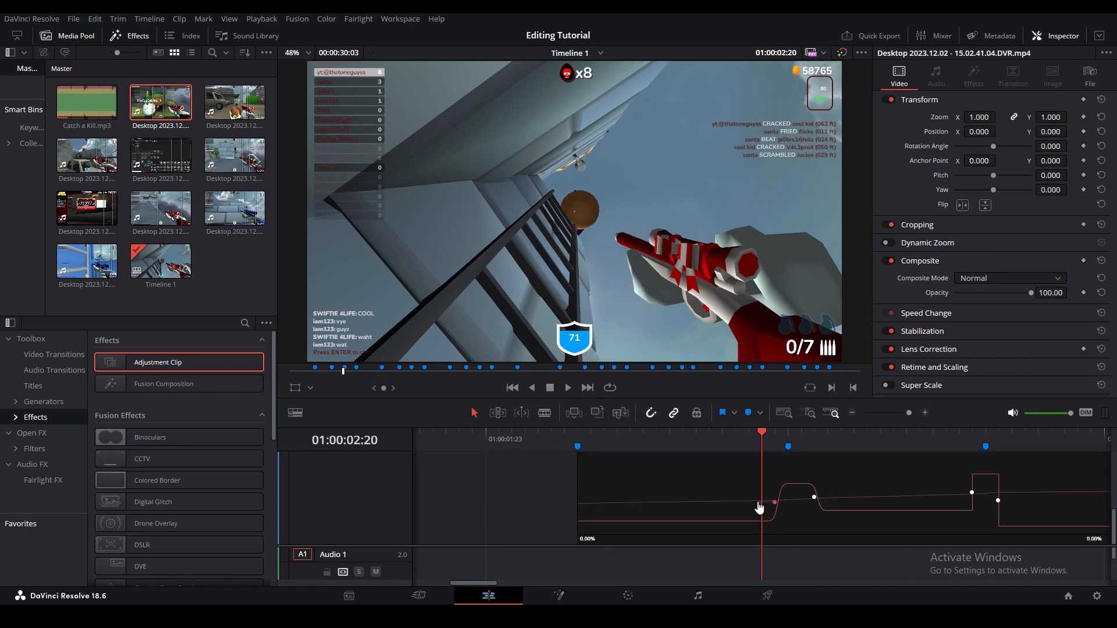
{"action": "left_click_drag", "start_coordinate": [760, 503], "coordinate": [799, 496]}
{"action": "left_click", "coordinate": [804, 503]}
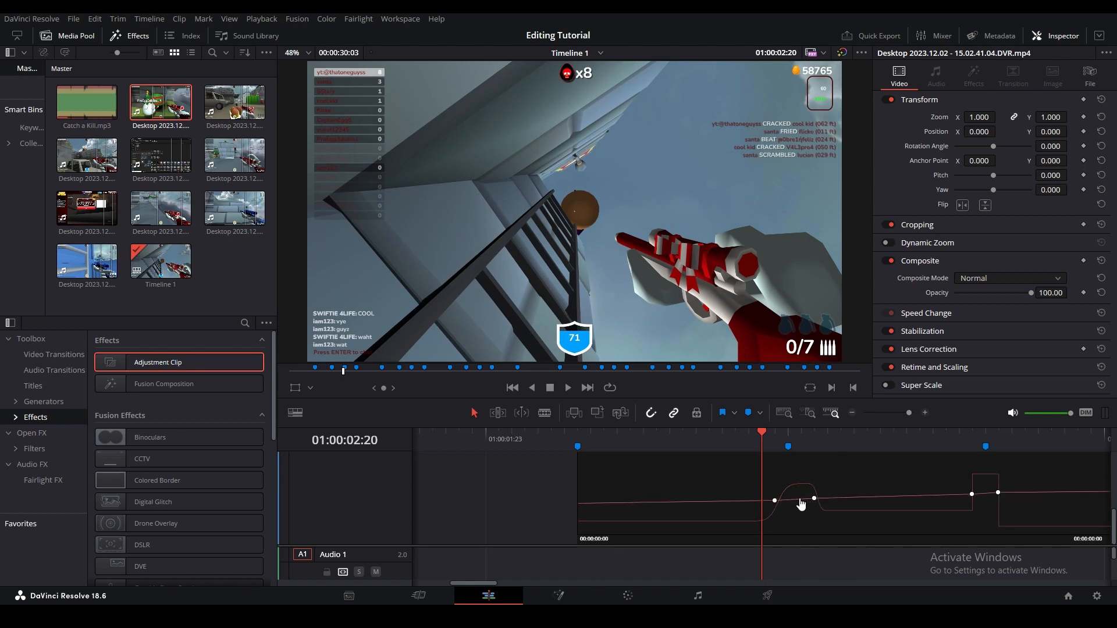
Step: Hide the Retime Frame curve, refine the smoothing at the second speed point on the Retime Speed curve, and play the ramp
{"action": "left_click", "coordinate": [589, 472]}
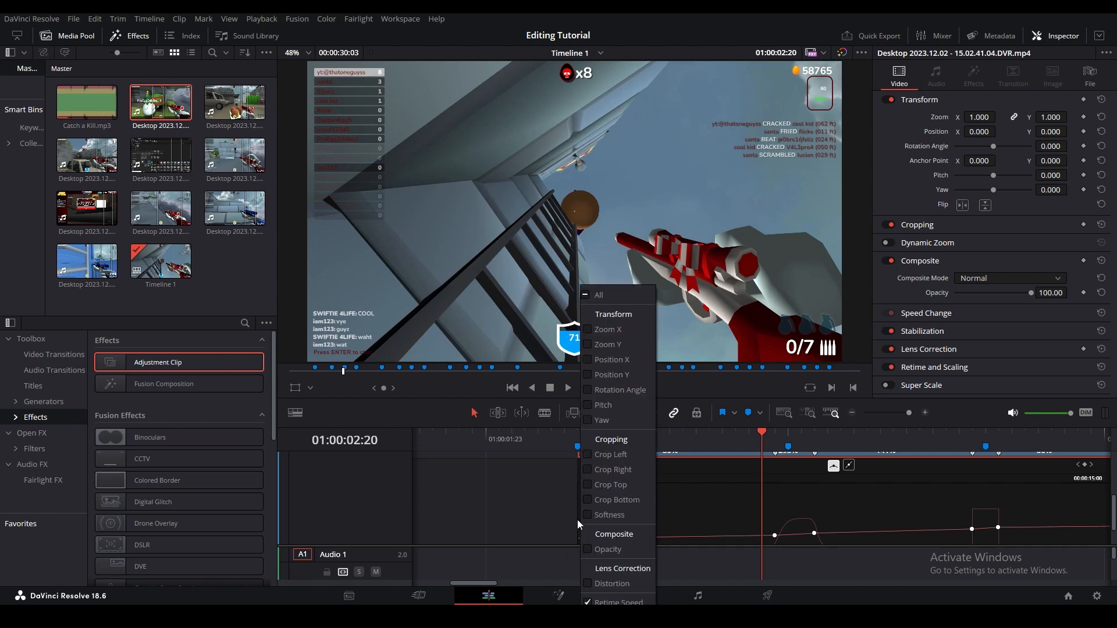
{"action": "left_click", "coordinate": [777, 499]}
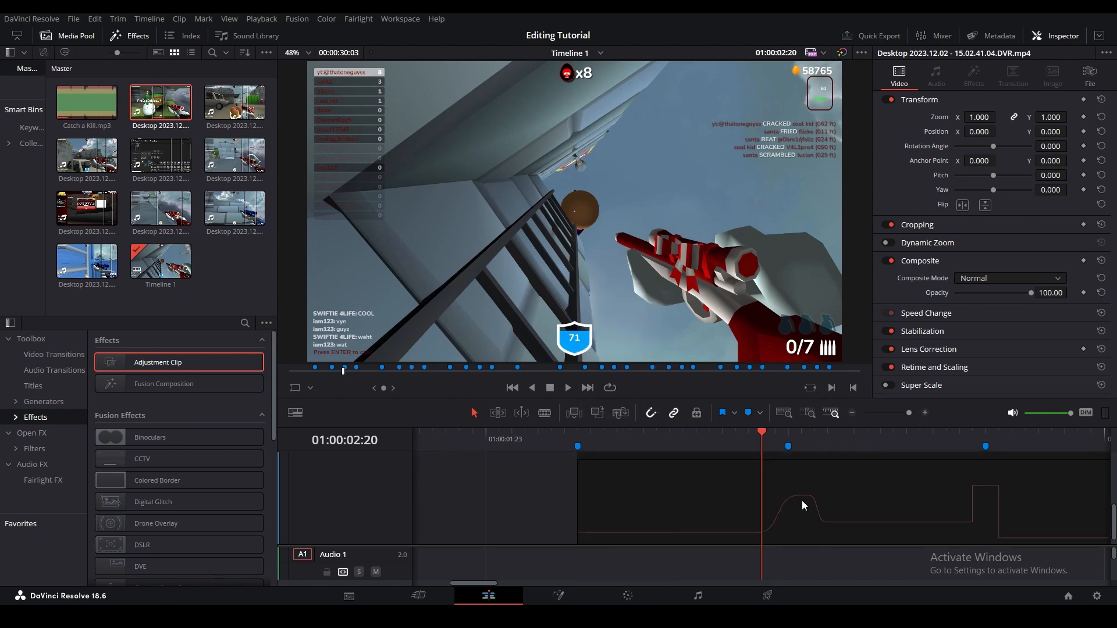
{"action": "left_click", "coordinate": [819, 512]}
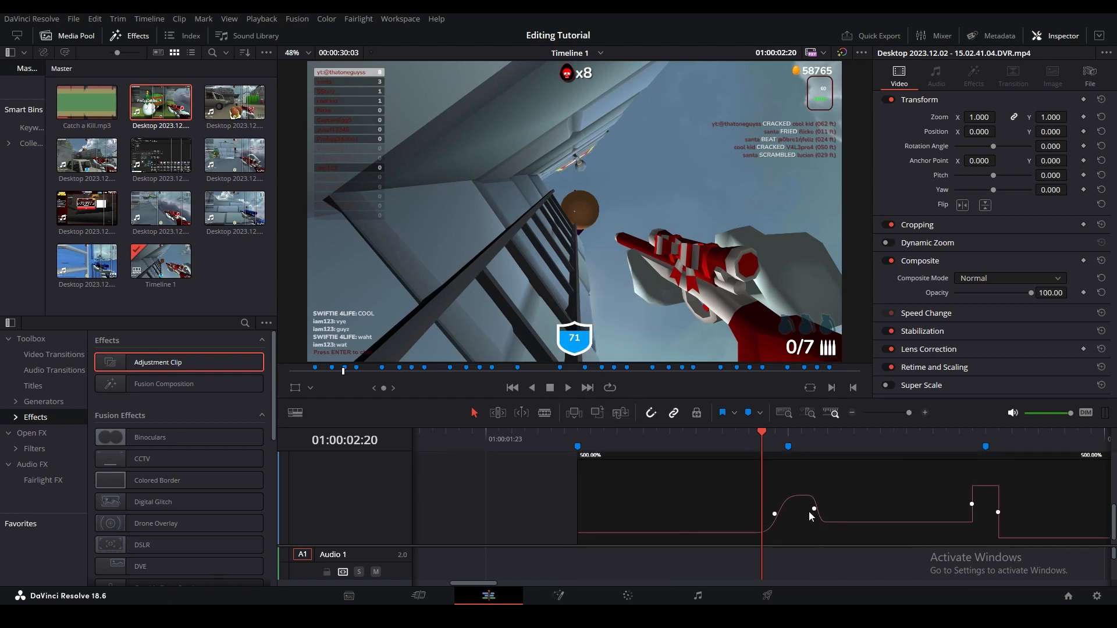
{"action": "scroll", "coordinate": [814, 508], "scroll_direction": "up", "scroll_amount": 2}
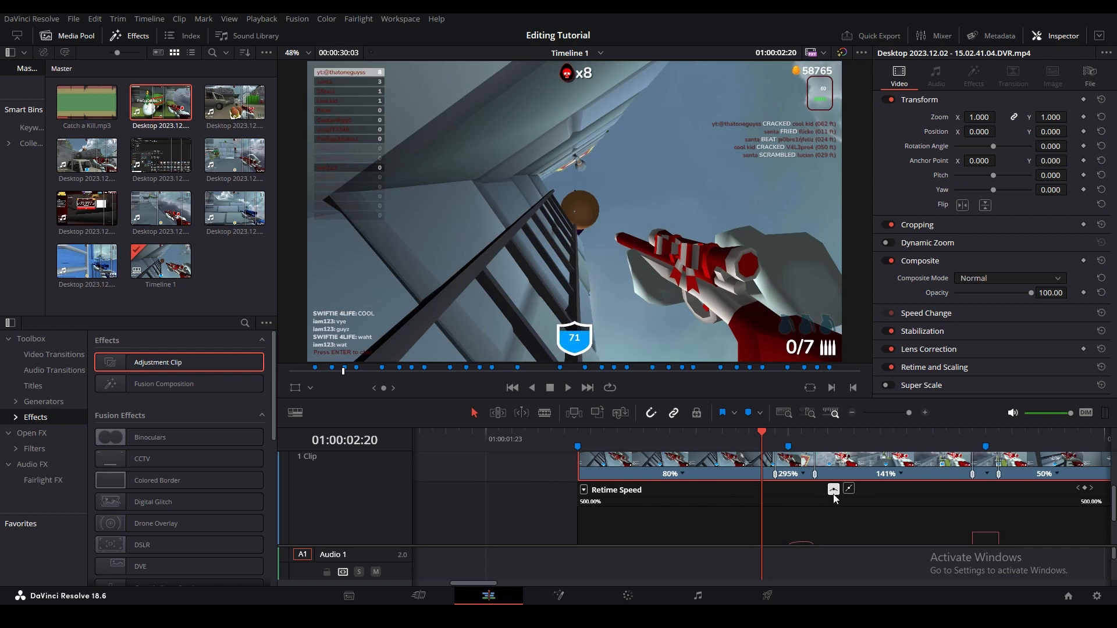
{"action": "scroll", "coordinate": [815, 506], "scroll_direction": "down", "scroll_amount": 2}
{"action": "key", "text": "space"}
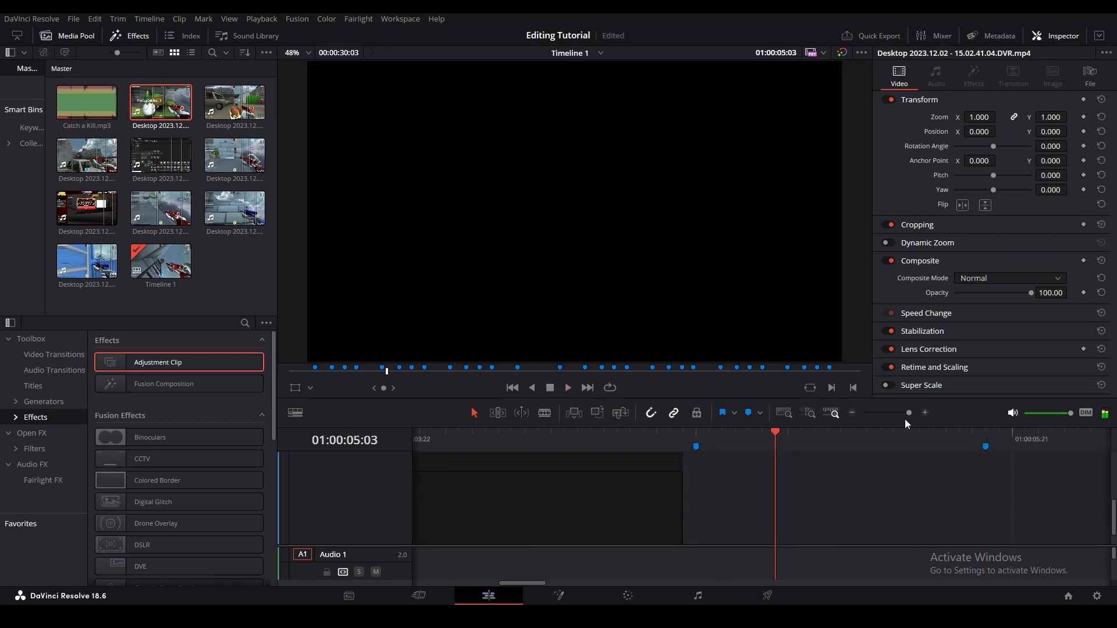
Step: Return the playhead to the second beat marker and hide the gameplay clip's retime curve
{"action": "left_click_drag", "start_coordinate": [909, 413], "coordinate": [896, 413]}
{"action": "scroll", "coordinate": [547, 465], "scroll_direction": "up", "scroll_amount": 2}
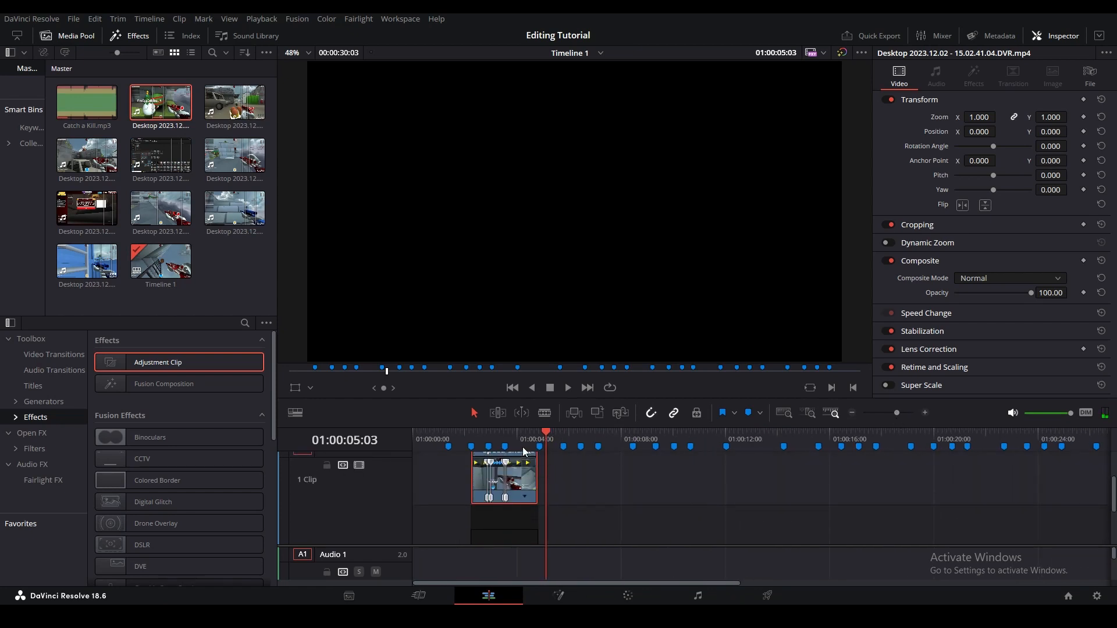
{"action": "left_click", "coordinate": [471, 436]}
{"action": "left_click_drag", "start_coordinate": [896, 413], "coordinate": [900, 414]}
{"action": "scroll", "coordinate": [615, 497], "scroll_direction": "up", "scroll_amount": 1}
{"action": "scroll", "coordinate": [617, 499], "scroll_direction": "down", "scroll_amount": 1}
{"action": "right_click", "coordinate": [636, 507]}
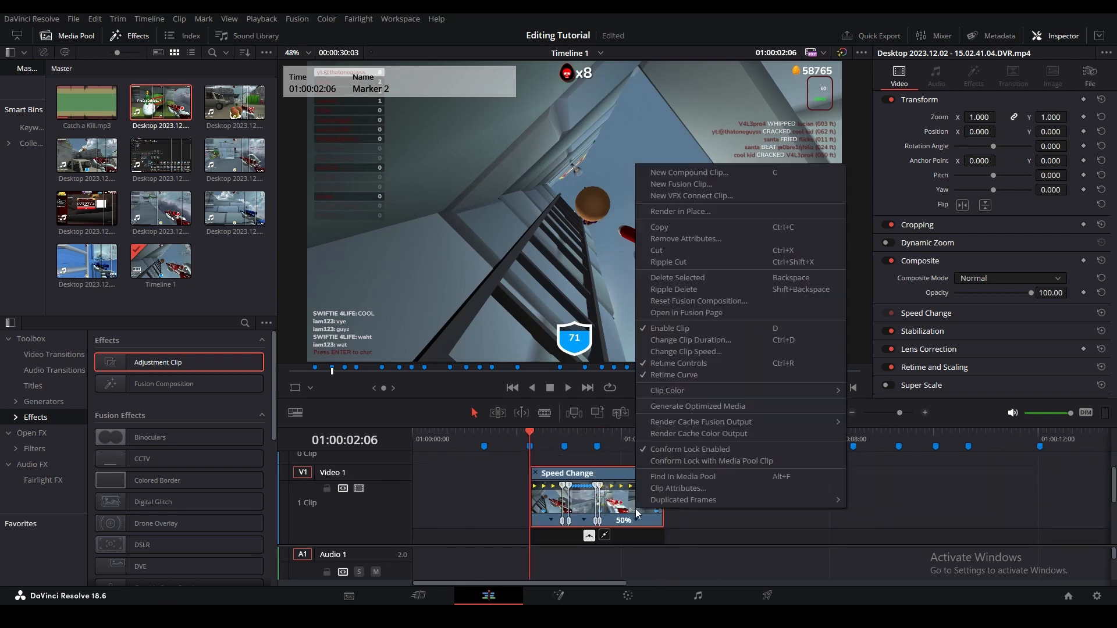
{"action": "left_click", "coordinate": [699, 382]}
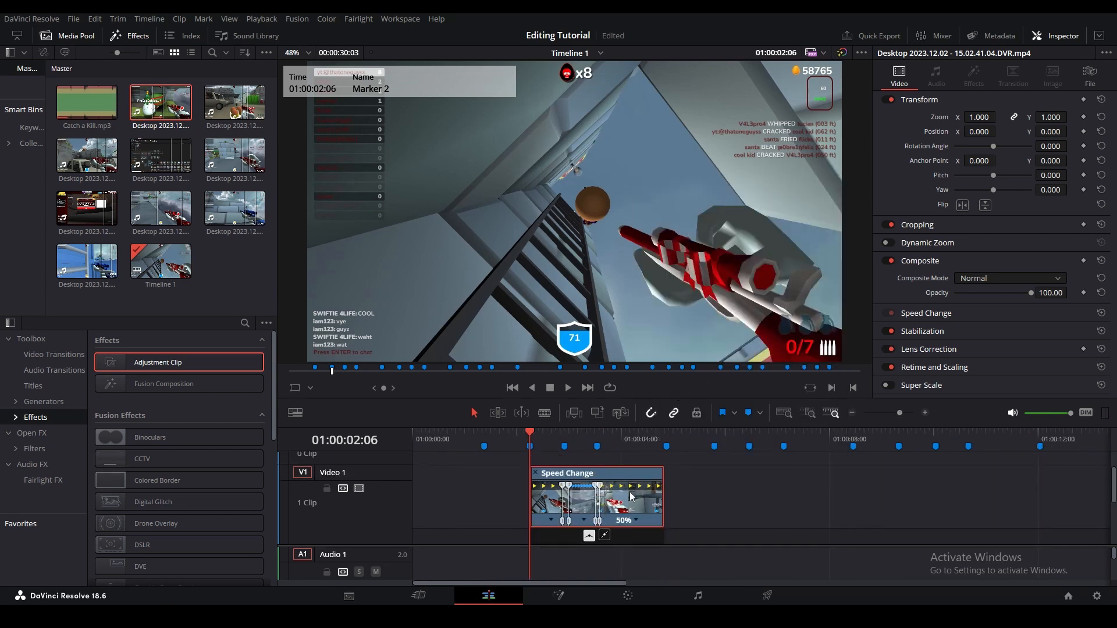
{"action": "right_click", "coordinate": [629, 491]}
{"action": "left_click", "coordinate": [684, 357]}
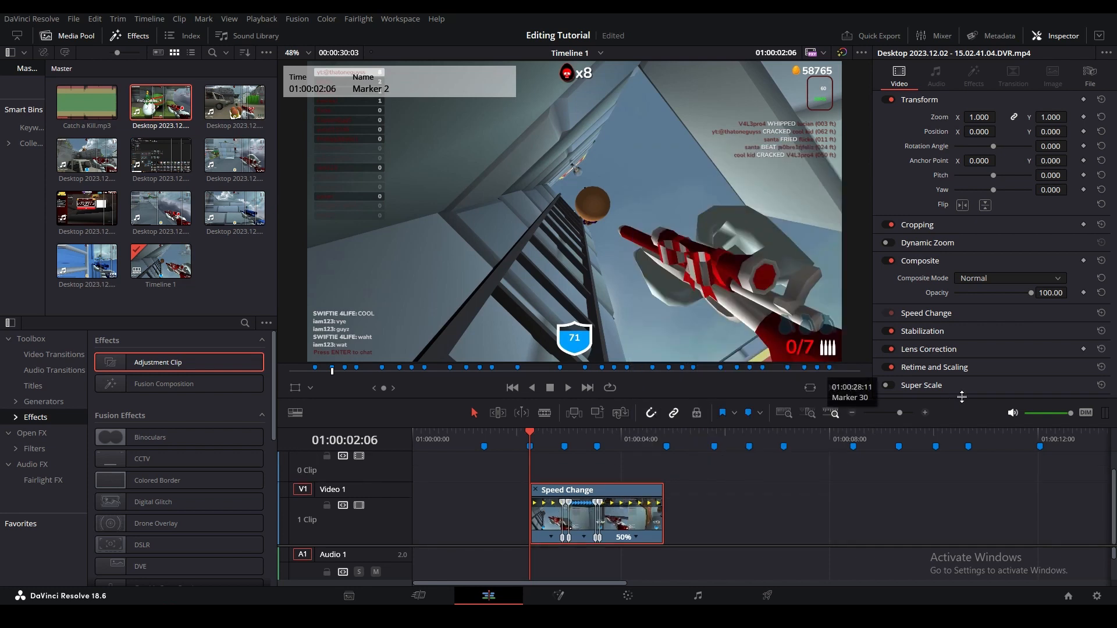
Step: Expand the clip's Retime and Scaling settings and review the Retime Process and Motion Estimation options
{"action": "left_click", "coordinate": [957, 366]}
{"action": "scroll", "coordinate": [991, 307], "scroll_direction": "down", "scroll_amount": 2}
{"action": "left_click", "coordinate": [999, 305]}
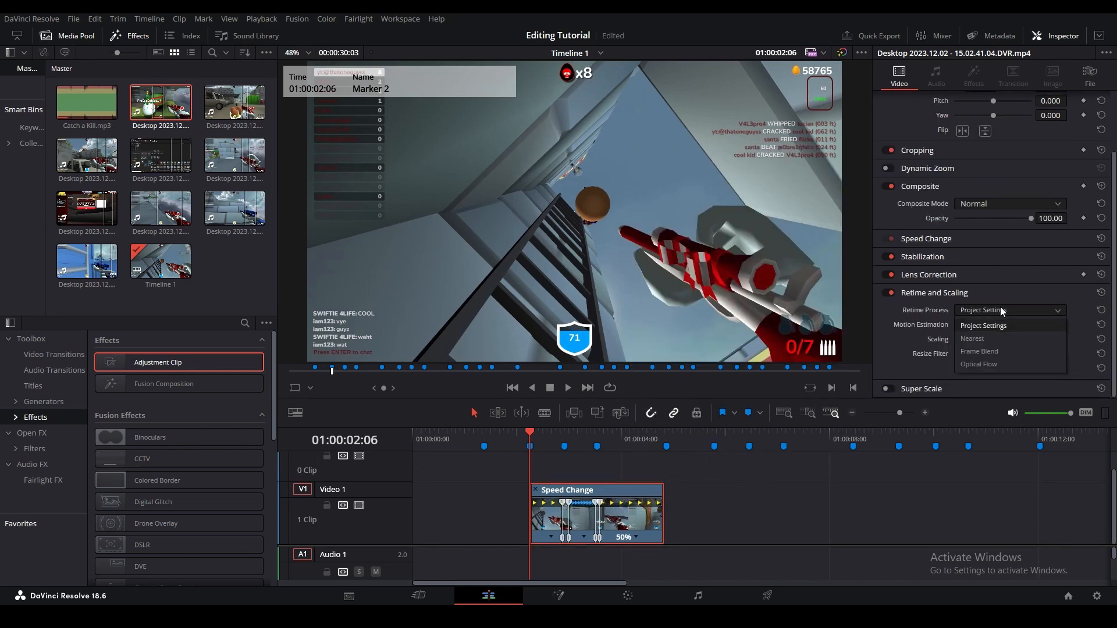
{"action": "left_click", "coordinate": [991, 311]}
{"action": "left_click", "coordinate": [987, 324]}
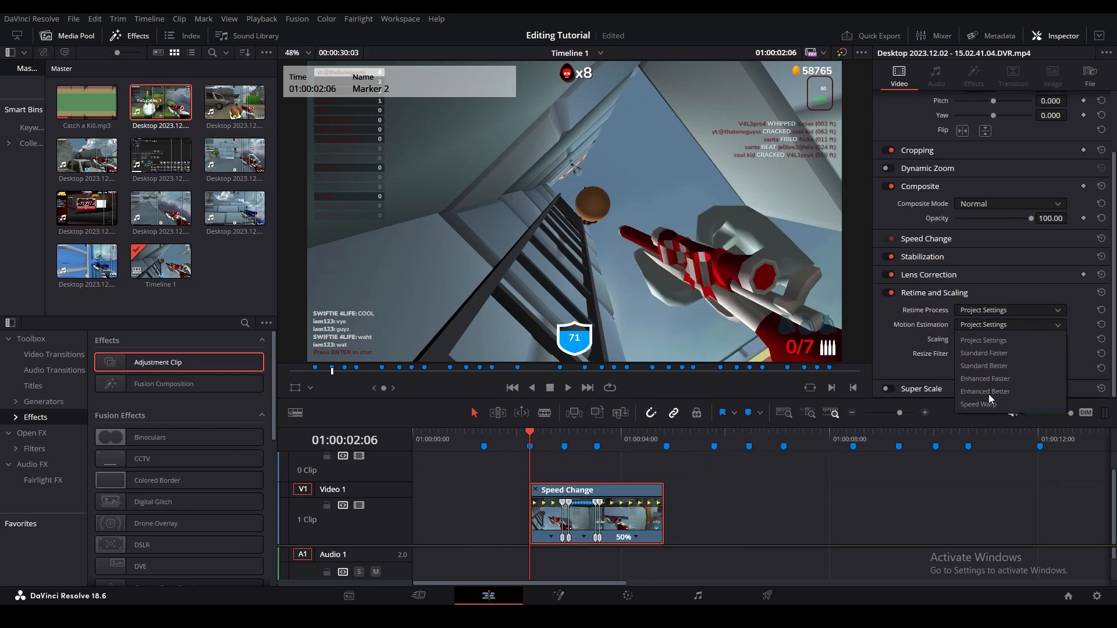
{"action": "left_click", "coordinate": [991, 321]}
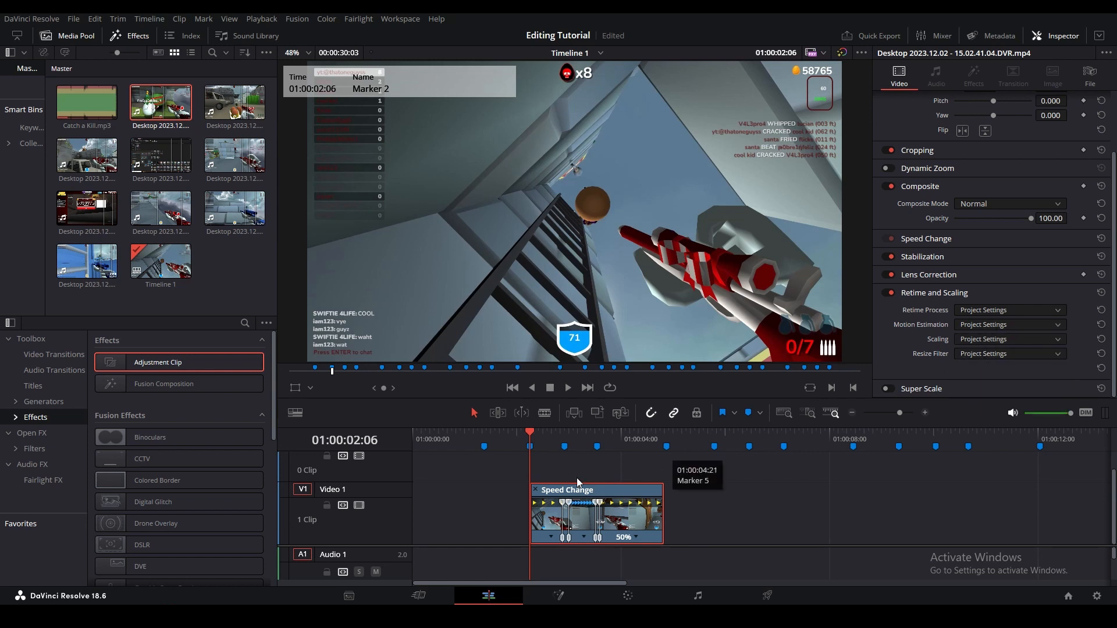
Step: Hide the first clip's retime controls and place the clip Desktop 2023.12.03 - 21.20.24.10.DVR.mp4 on Video 1 at the sixth beat marker
{"action": "left_click", "coordinate": [504, 442]}
{"action": "key", "text": "ctrl+z"}
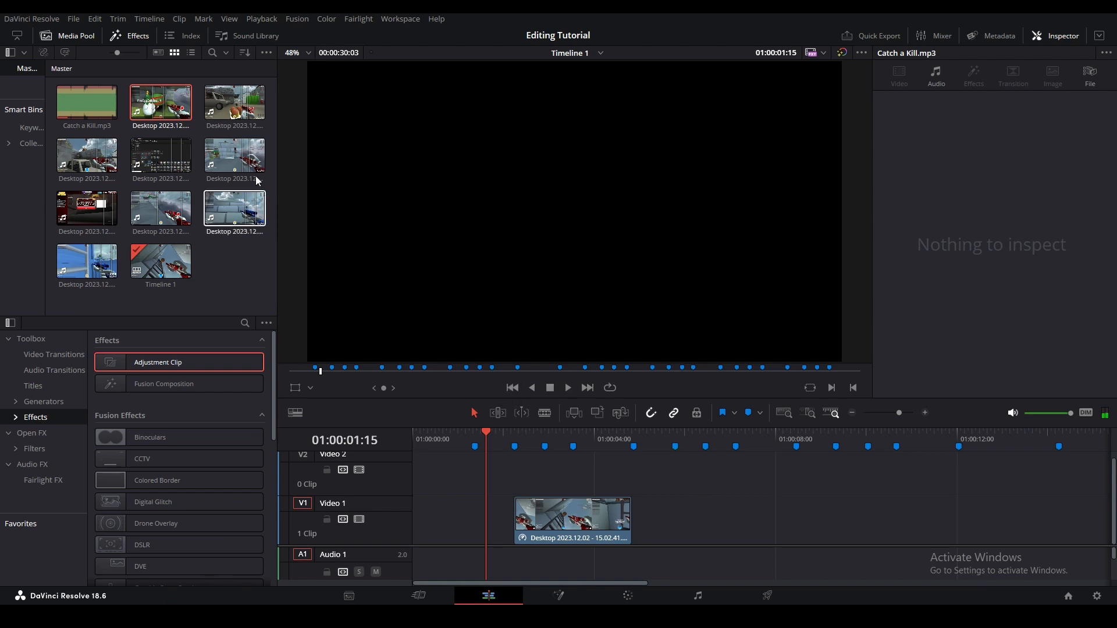
{"action": "left_click", "coordinate": [230, 111]}
{"action": "left_click_drag", "start_coordinate": [239, 115], "coordinate": [677, 530]}
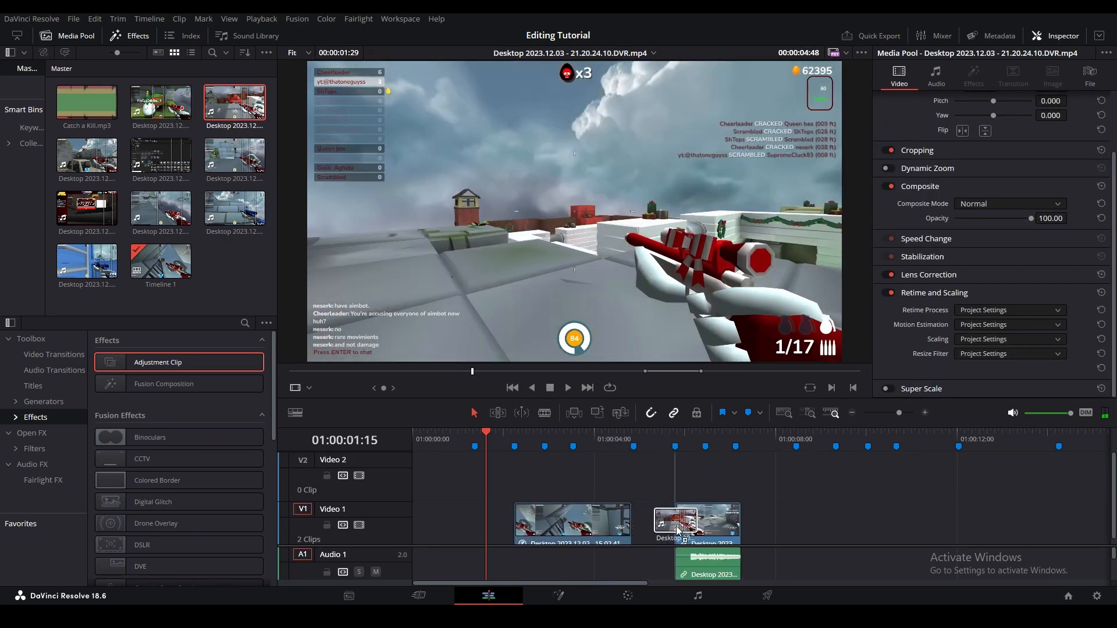
{"action": "left_click", "coordinate": [759, 509]}
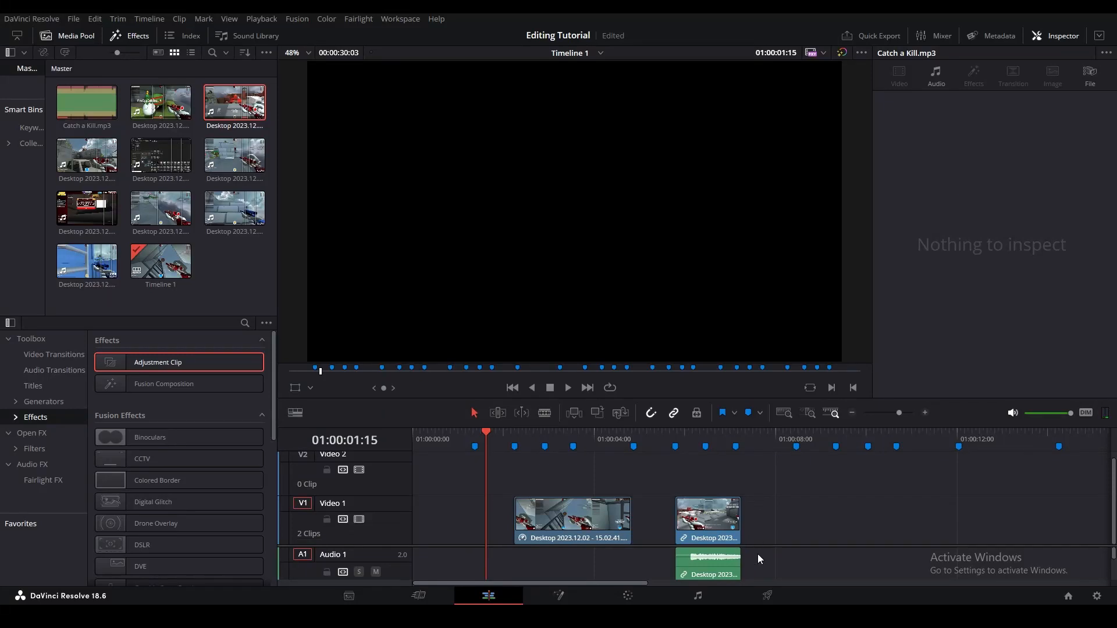
{"action": "left_click", "coordinate": [679, 542]}
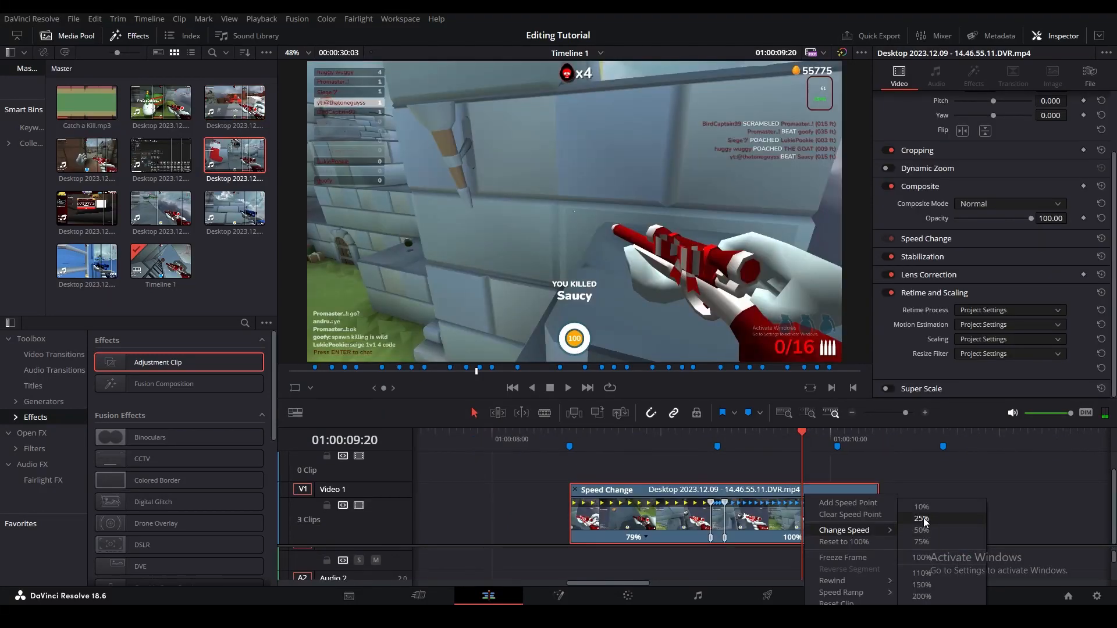
Step: Slow the third clip's segment after the kill to 25%, cut off the clip beyond the beat marker at 01:00:10:01, and play it
{"action": "left_click", "coordinate": [925, 531]}
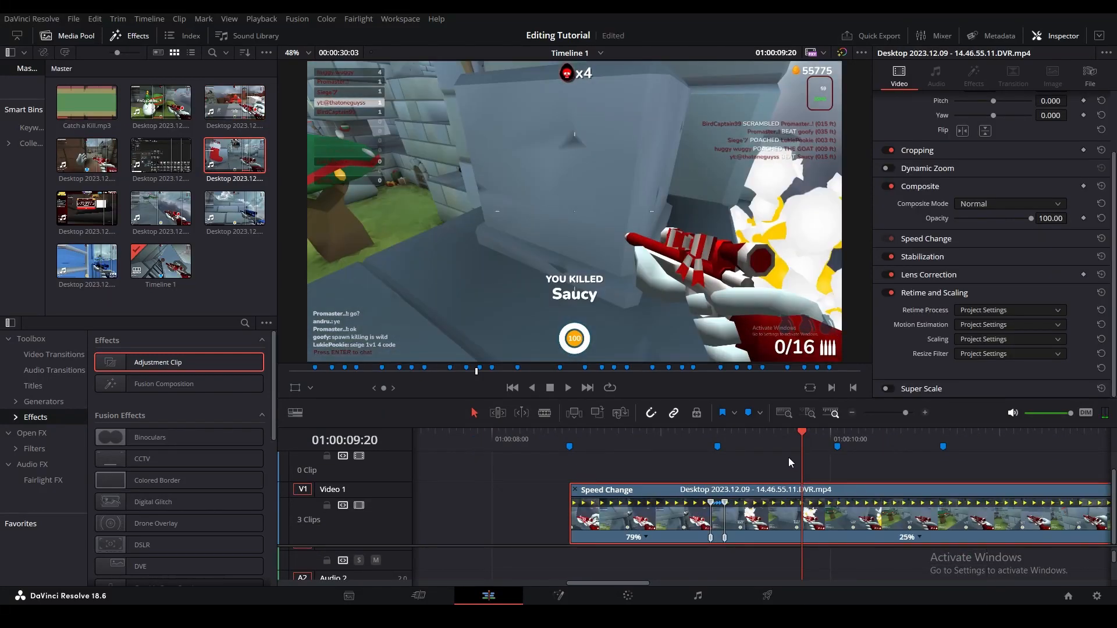
{"action": "key", "text": "Right"}
{"action": "key", "text": "Right"}
{"action": "key", "text": "Right"}
{"action": "key", "text": "Right"}
{"action": "key", "text": "Right"}
{"action": "key", "text": "Right"}
{"action": "key", "text": "Right"}
{"action": "key", "text": "Right"}
{"action": "key", "text": "Right"}
{"action": "key", "text": "Right"}
{"action": "key", "text": "Right"}
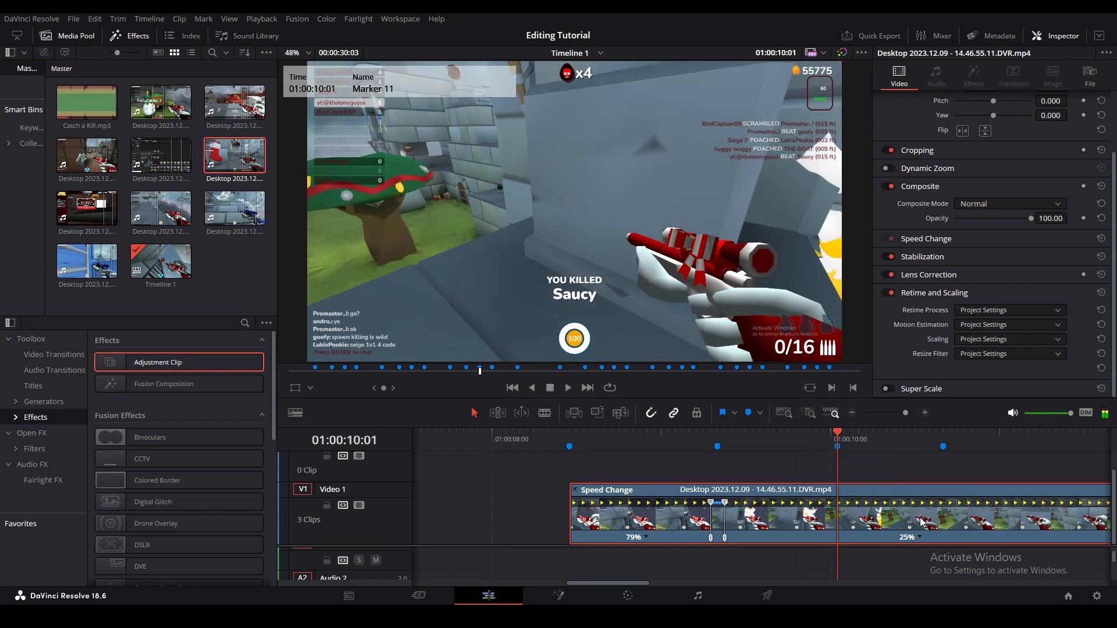
{"action": "key", "text": "ctrl+b"}
{"action": "left_click", "coordinate": [921, 522]}
{"action": "key", "text": "Delete"}
{"action": "left_click", "coordinate": [612, 444]}
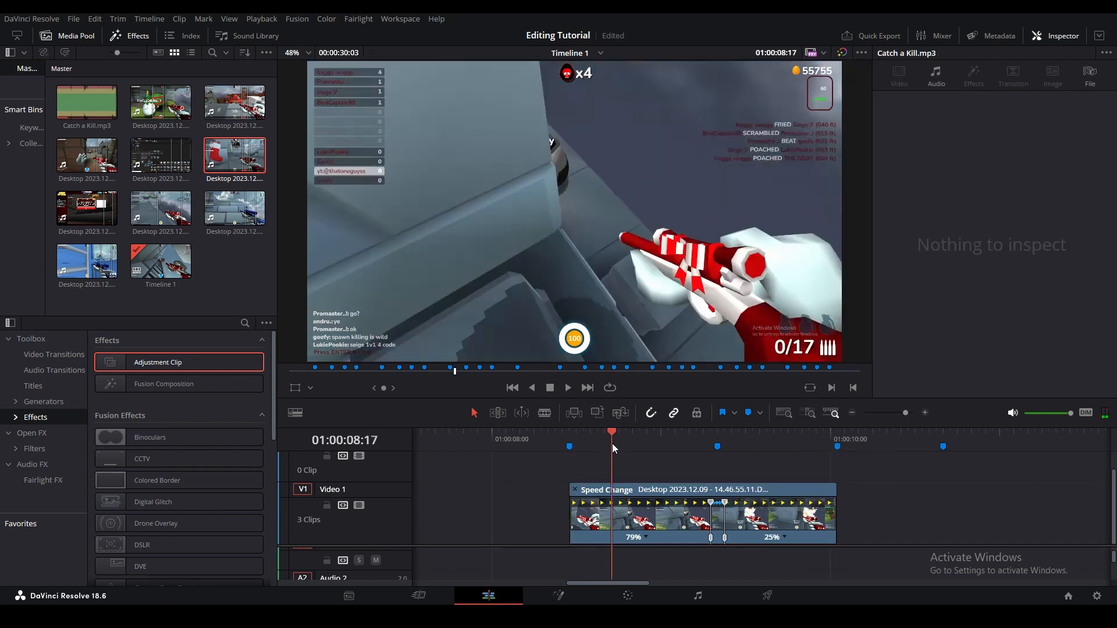
{"action": "left_click", "coordinate": [595, 444]}
{"action": "key", "text": "space"}
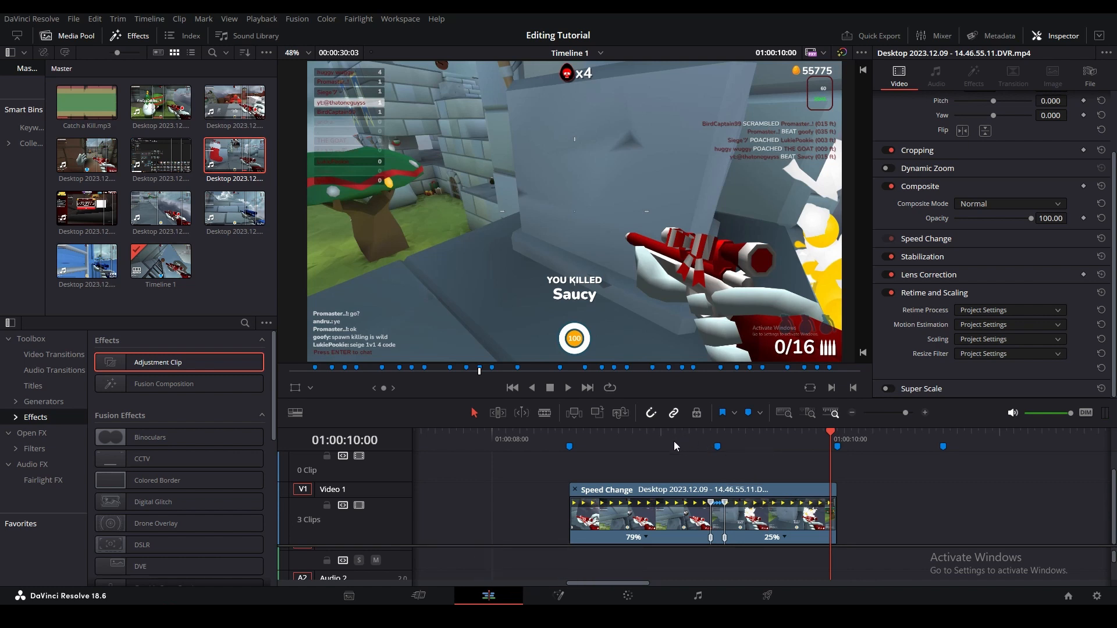
{"action": "key", "text": "/"}
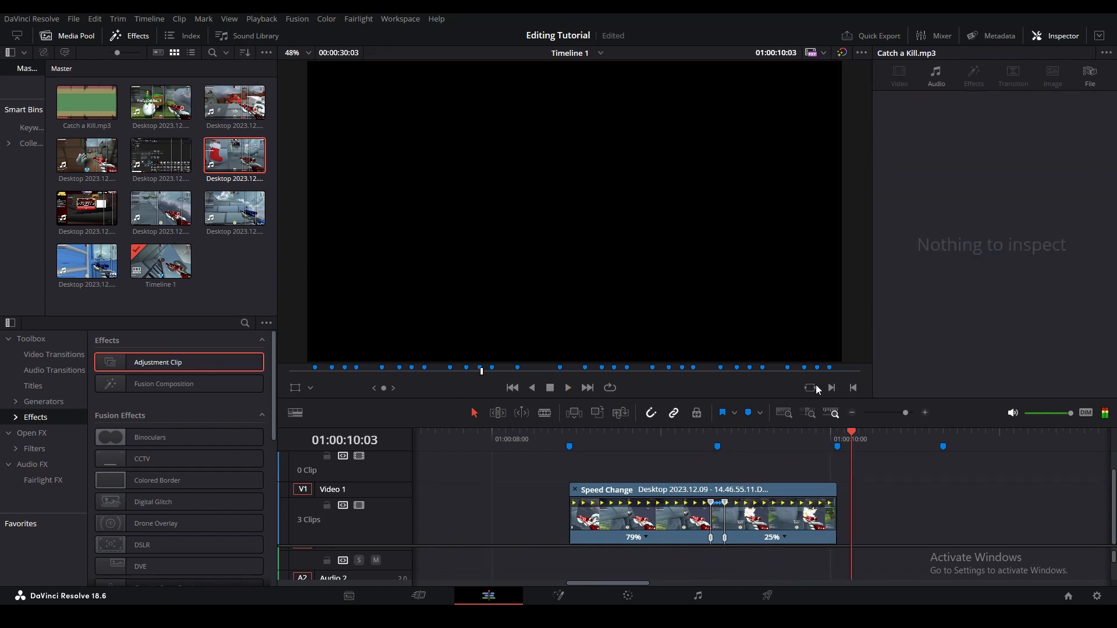
Step: Set the third clip's Retime Process to Optical Flow and Motion Estimation to Enhanced Better, and play the slowed part
{"action": "left_click", "coordinate": [746, 434]}
{"action": "left_click", "coordinate": [781, 493]}
{"action": "left_click", "coordinate": [984, 310]}
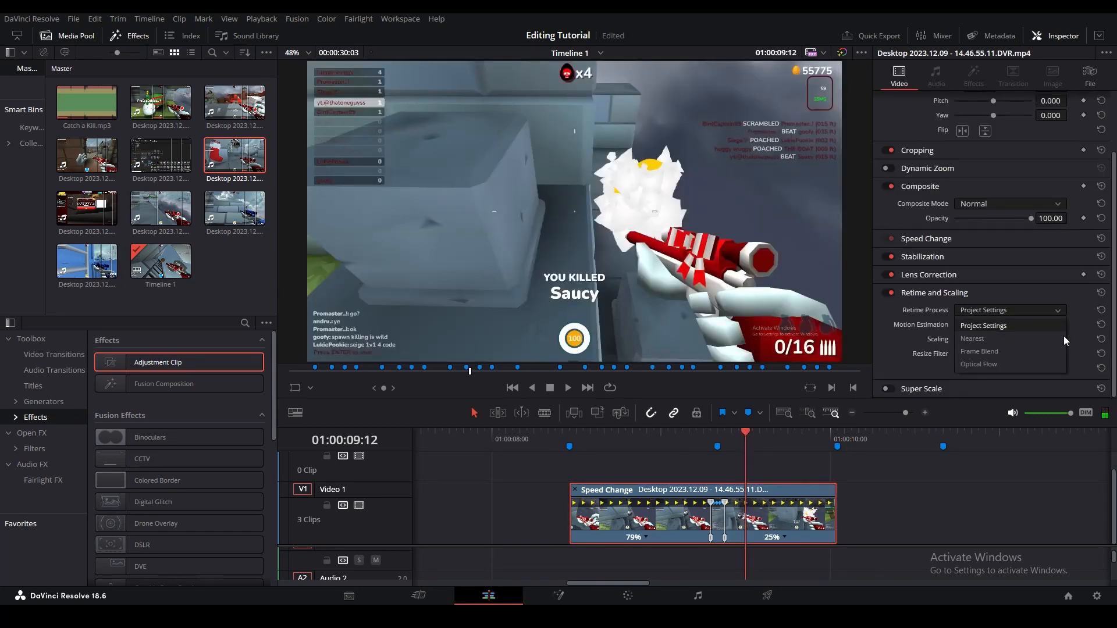
{"action": "left_click", "coordinate": [1011, 363]}
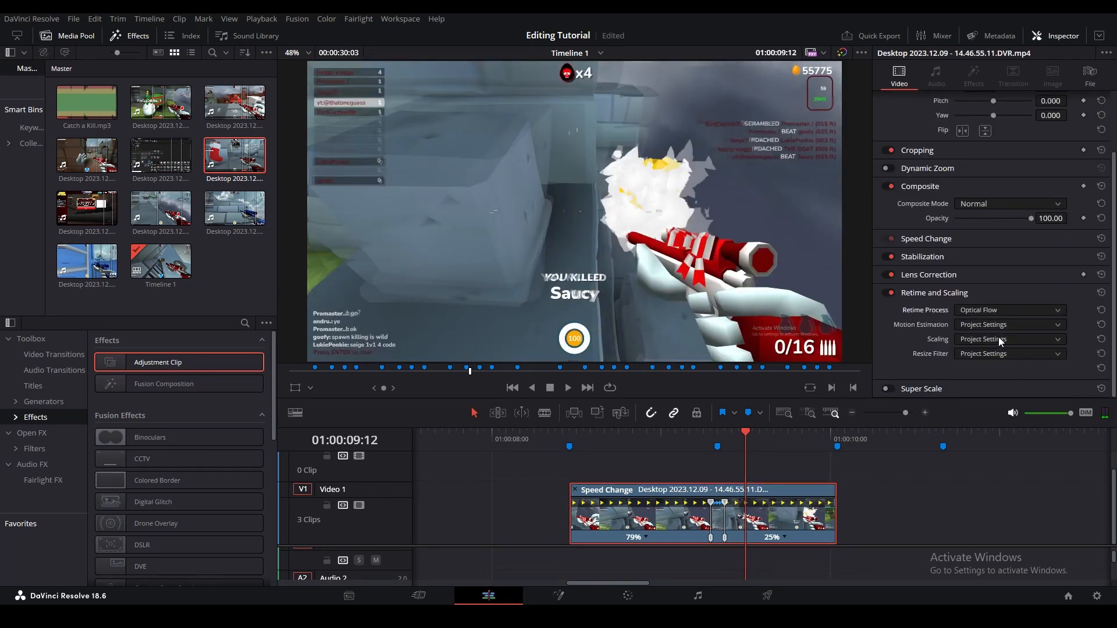
{"action": "left_click", "coordinate": [997, 326]}
{"action": "left_click", "coordinate": [1024, 393]}
{"action": "left_click", "coordinate": [690, 432]}
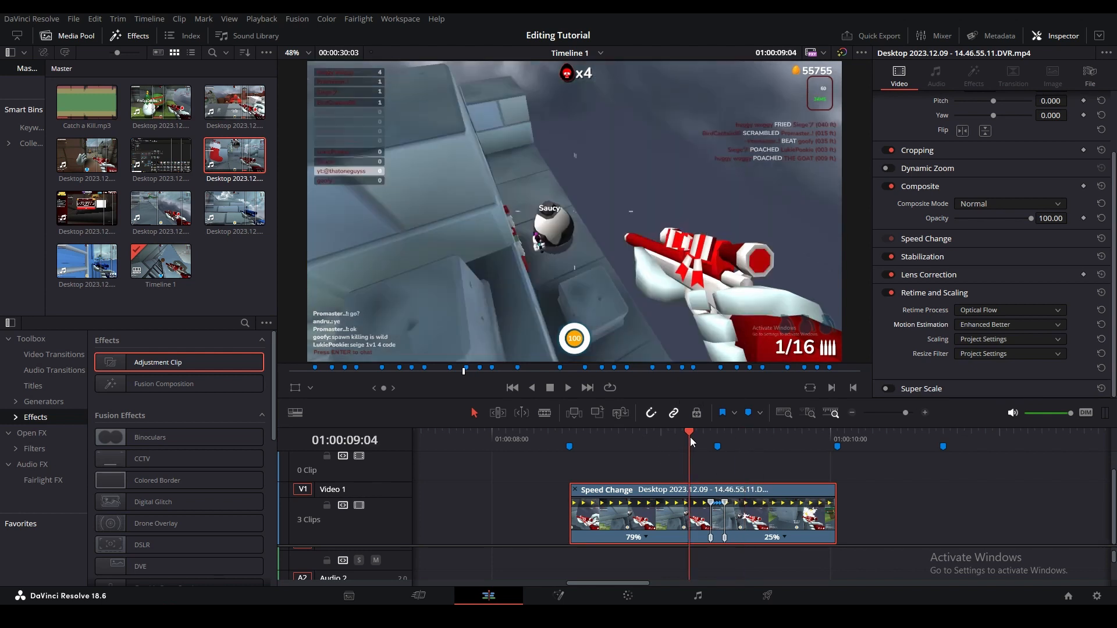
{"action": "key", "text": "space"}
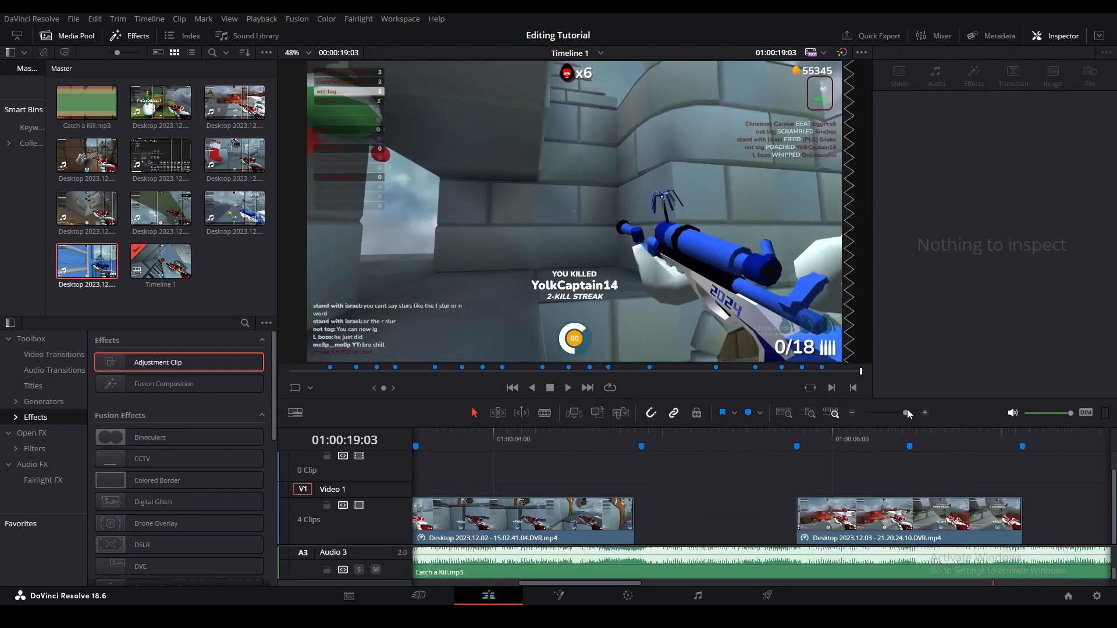
Step: Play the edit from the start of the timeline at 01:00:00:00
{"action": "left_click_drag", "start_coordinate": [907, 412], "coordinate": [899, 412]}
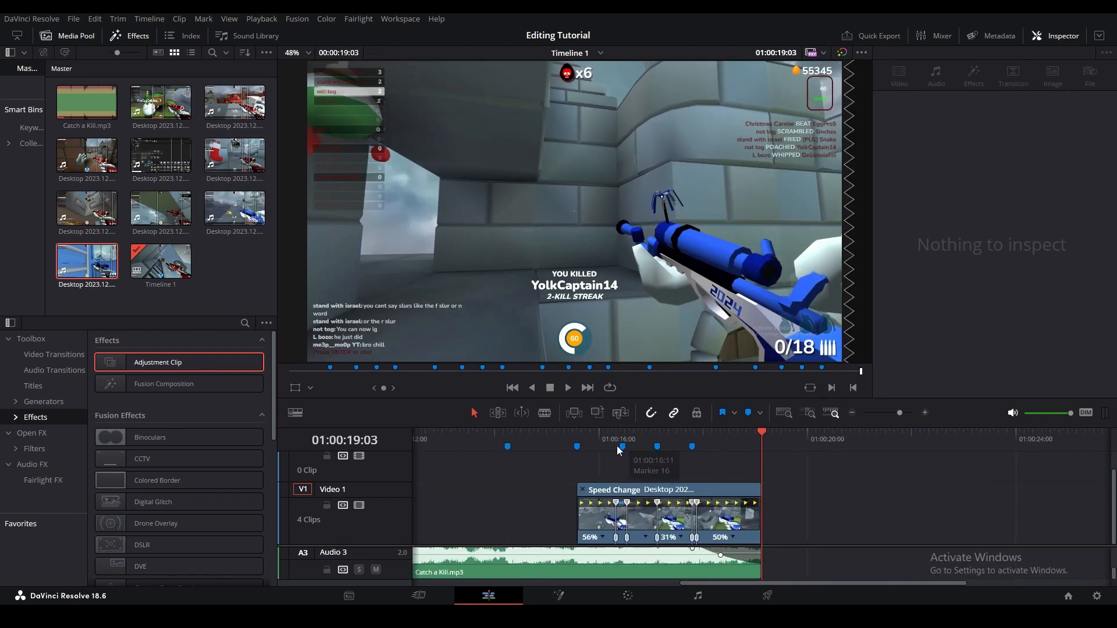
{"action": "left_click_drag", "start_coordinate": [434, 435], "coordinate": [365, 445]}
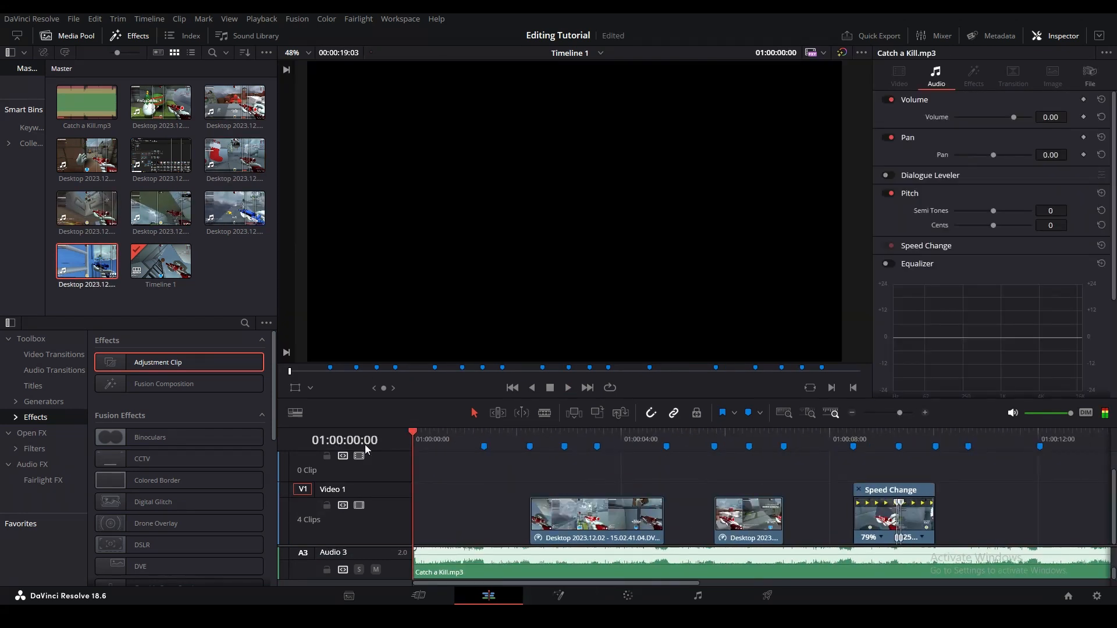
{"action": "left_click", "coordinate": [537, 514]}
{"action": "key", "text": "space"}
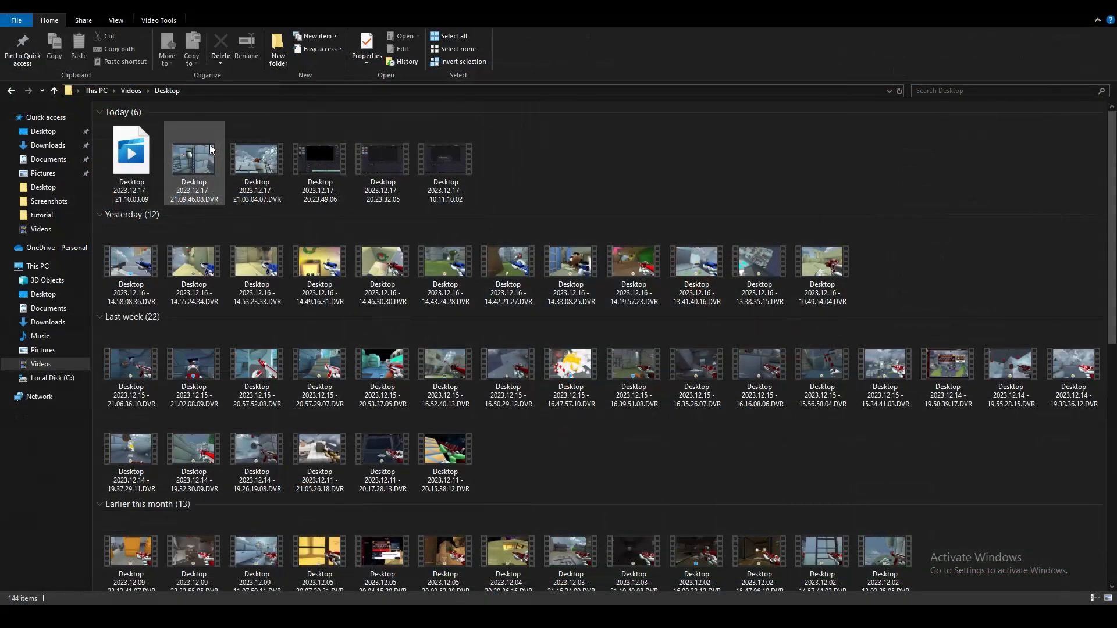
Step: In File Explorer, move the five DVR recordings dated 2023.12.17, from 21.09.46.08 through 10.11.10.02, into the tutorial folder
{"action": "left_click", "coordinate": [211, 150]}
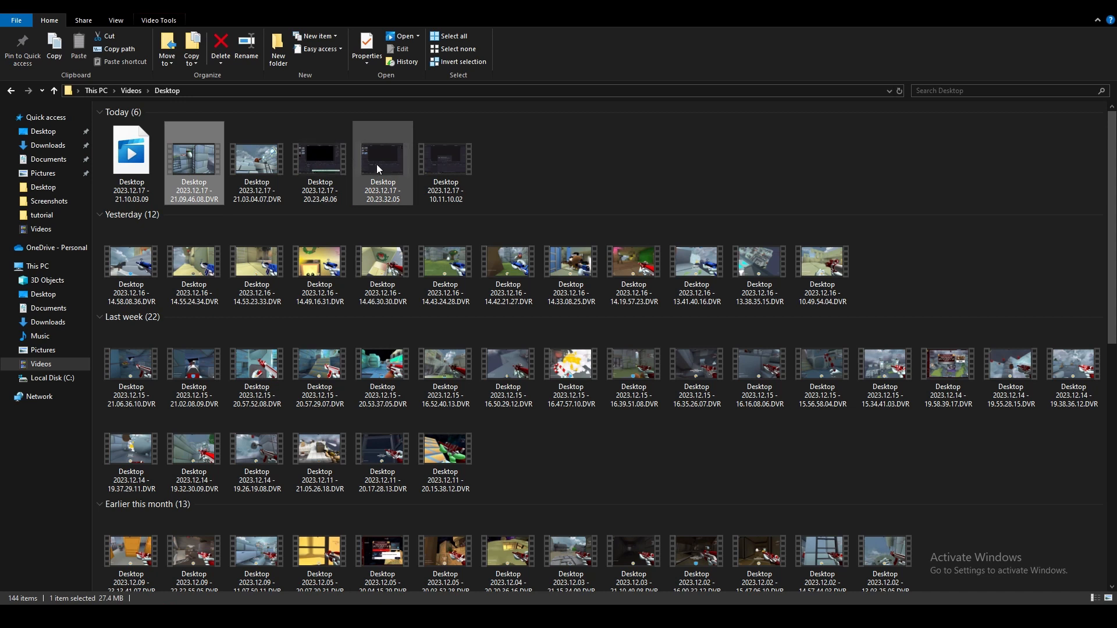
{"action": "left_click", "coordinate": [441, 156], "text": "shift"}
{"action": "left_click_drag", "start_coordinate": [353, 202], "coordinate": [62, 556]}
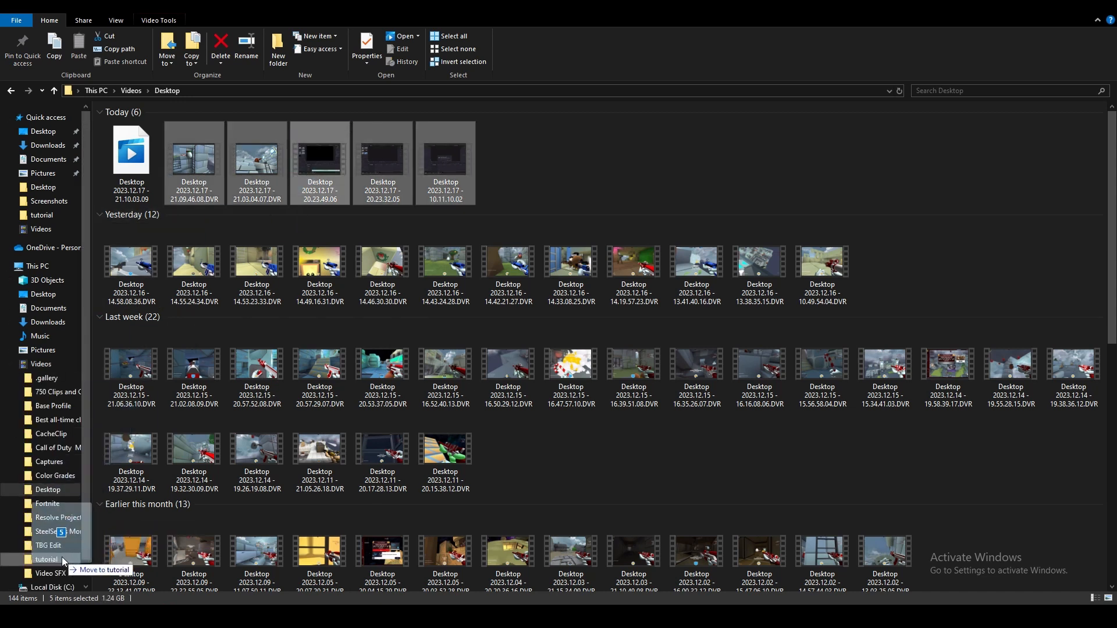
Step: Switch to DaVinci Resolve and import the 2023.12.17 recordings 21.03.04.07 and 21.09.46.08 into the media pool
{"action": "left_click", "coordinate": [61, 557]}
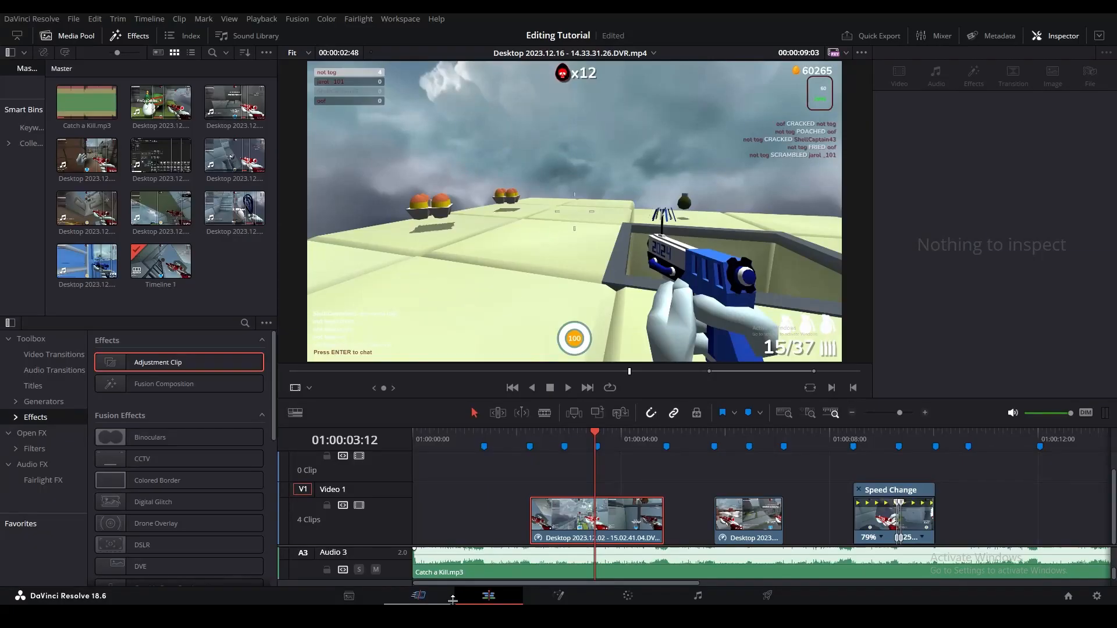
{"action": "key", "text": "ctrl+i"}
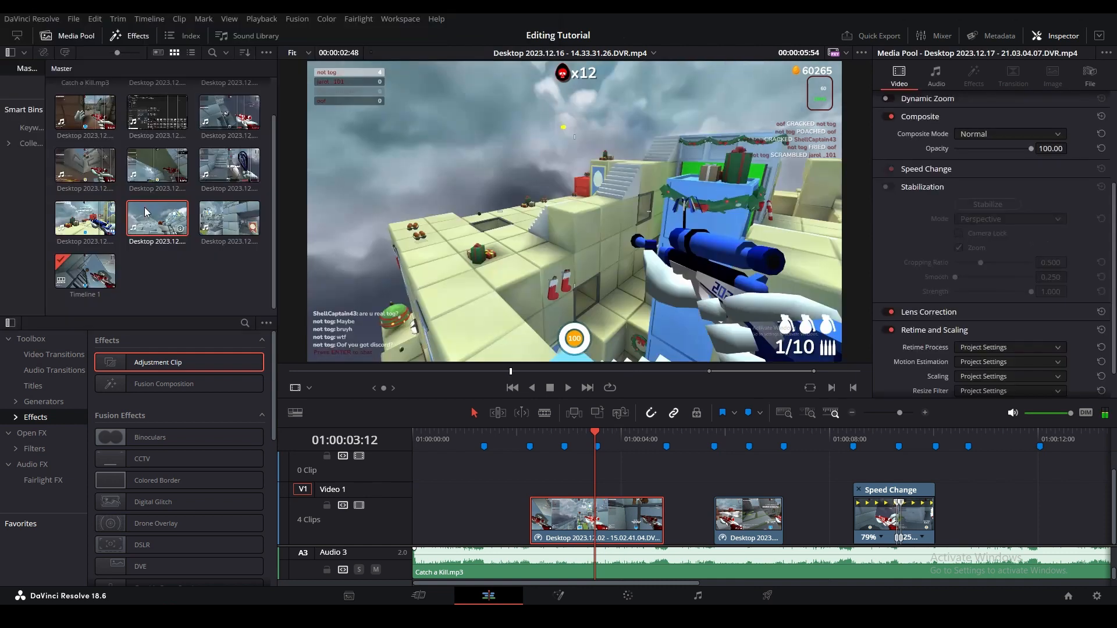
Step: Open recording 2023.12.17 - 21.03.04.07 as source and mark its in point near 00:00:13:52 and out point near 00:00:14:28
{"action": "double_click", "coordinate": [145, 208]}
{"action": "left_click_drag", "start_coordinate": [454, 371], "coordinate": [799, 370]}
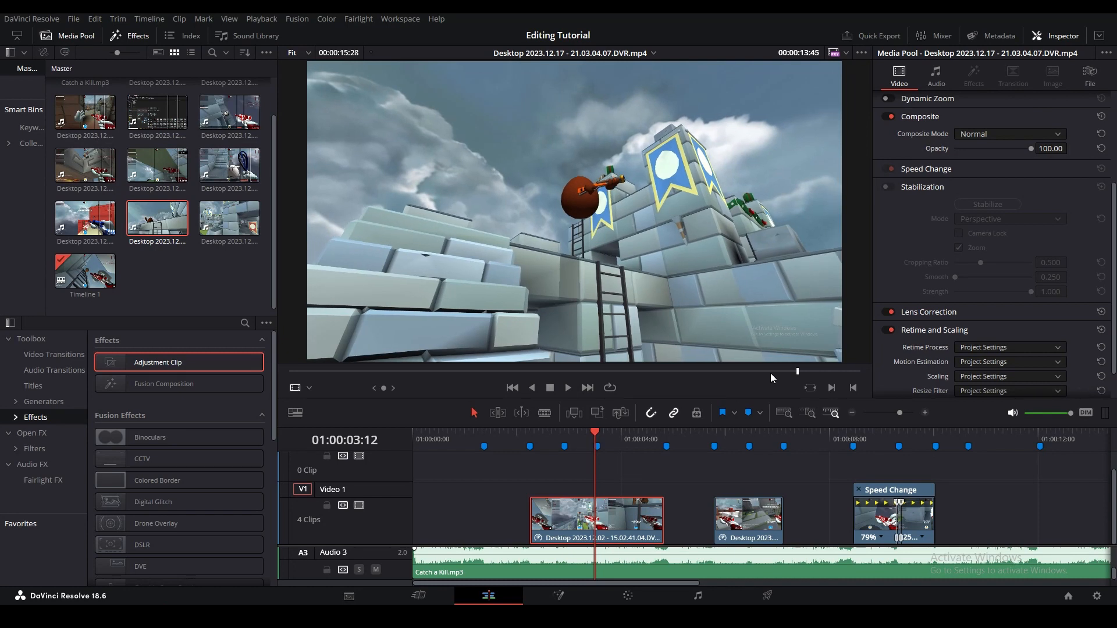
{"action": "key", "text": "space"}
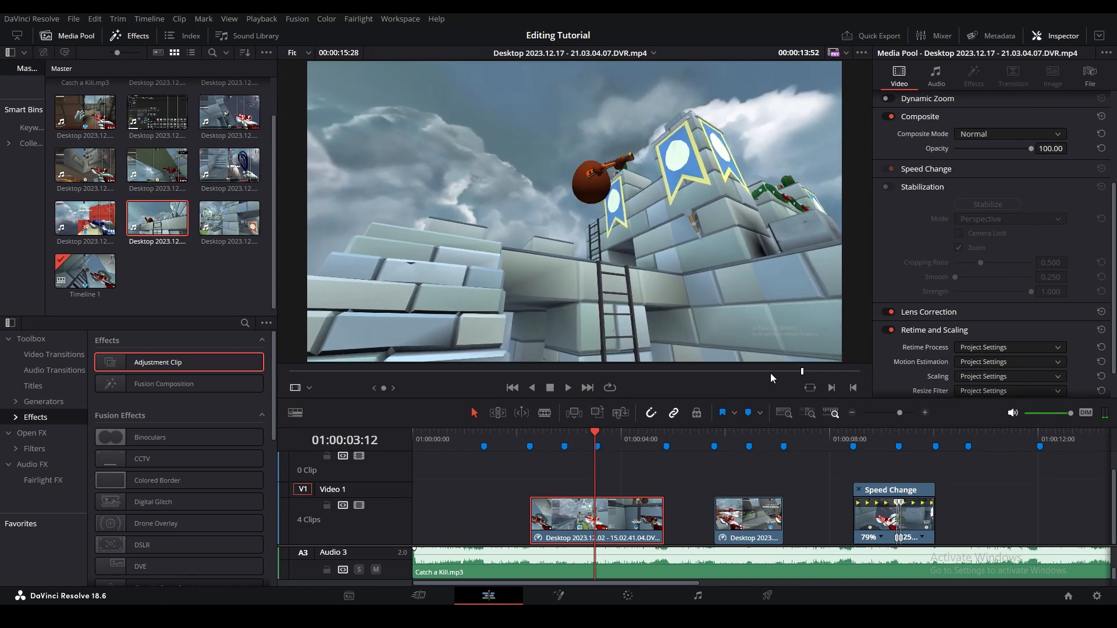
{"action": "key", "text": "i"}
{"action": "key", "text": "o"}
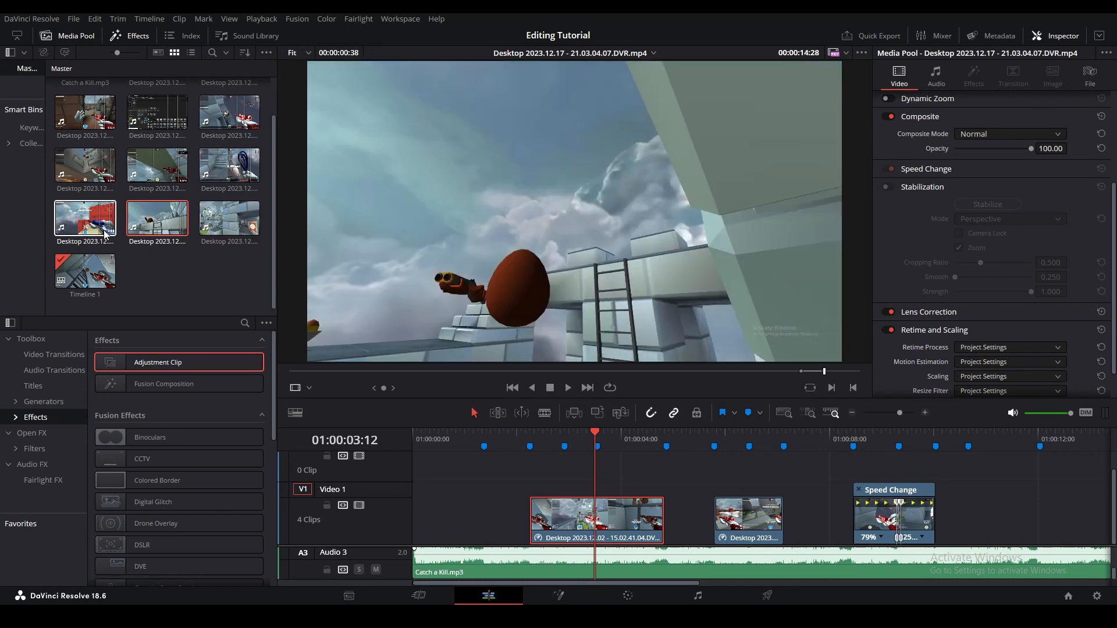
Step: Open recording 2023.12.17 - 21.09.46.08 as source and mark a range of 50 frames ending near 00:00:06:41
{"action": "left_click", "coordinate": [224, 222]}
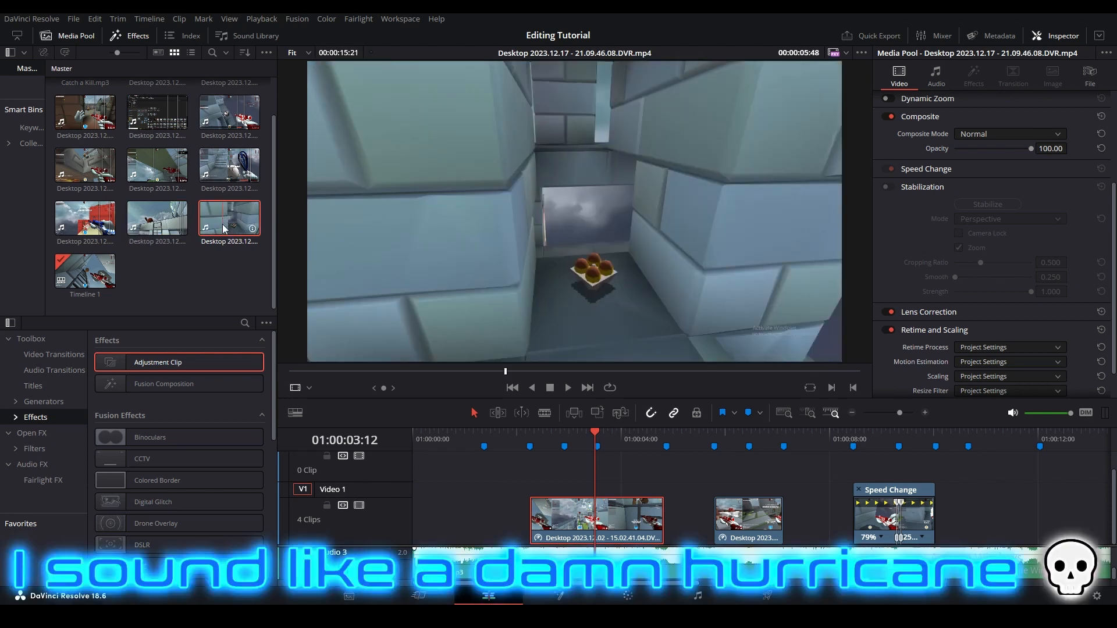
{"action": "left_click_drag", "start_coordinate": [629, 371], "coordinate": [538, 384]}
{"action": "key", "text": "i"}
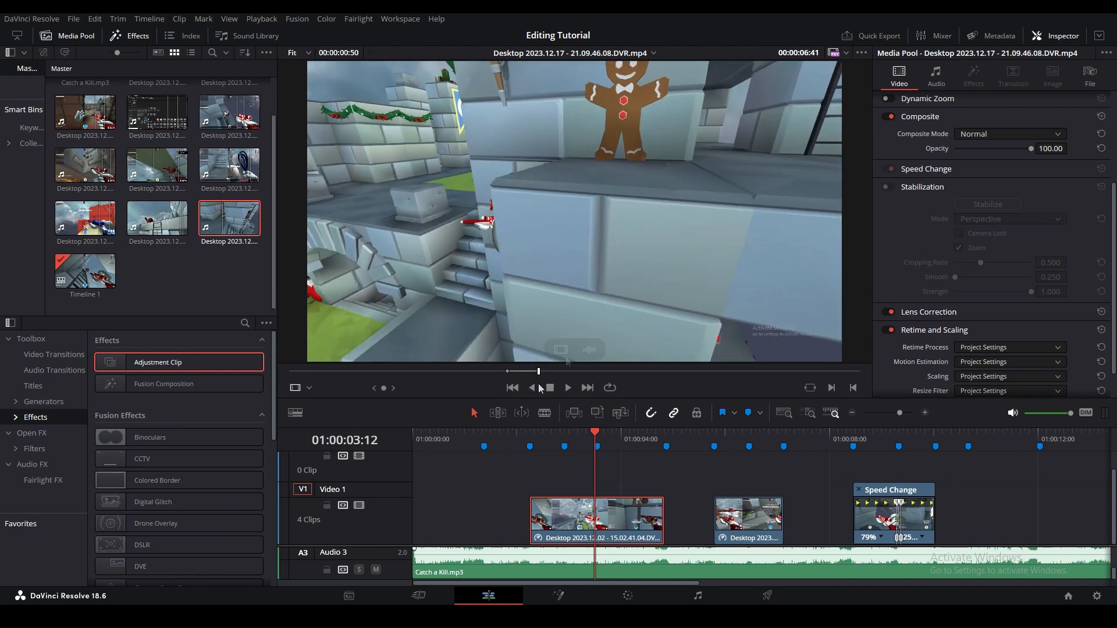
{"action": "key", "text": "o"}
Step: Place the marked 21.03.04.07 range at the start of Video 1 without its audio, trimming its end slightly
{"action": "left_click_drag", "start_coordinate": [157, 218], "coordinate": [430, 494]}
{"action": "right_click", "coordinate": [446, 536]}
{"action": "left_click", "coordinate": [462, 564]}
{"action": "left_click_drag", "start_coordinate": [462, 564], "coordinate": [445, 499]}
{"action": "key", "text": "Delete"}
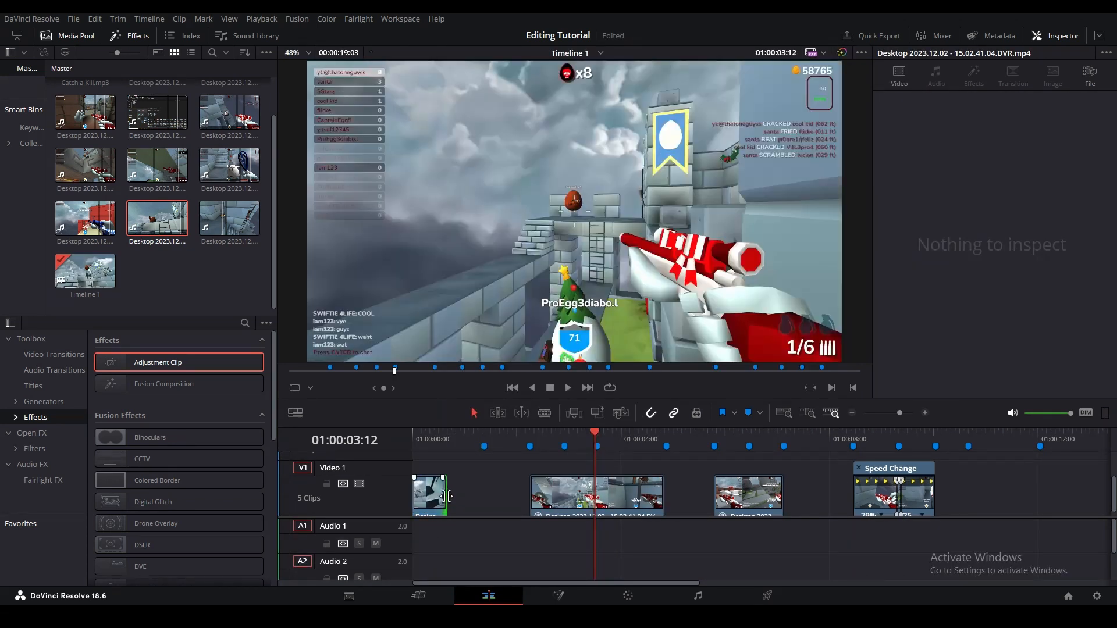
Step: Show the first clip's retime controls and add speed points at 01:00:00:05, 01:00:00:09, 01:00:00:12 and 01:00:00:02
{"action": "left_click", "coordinate": [429, 491]}
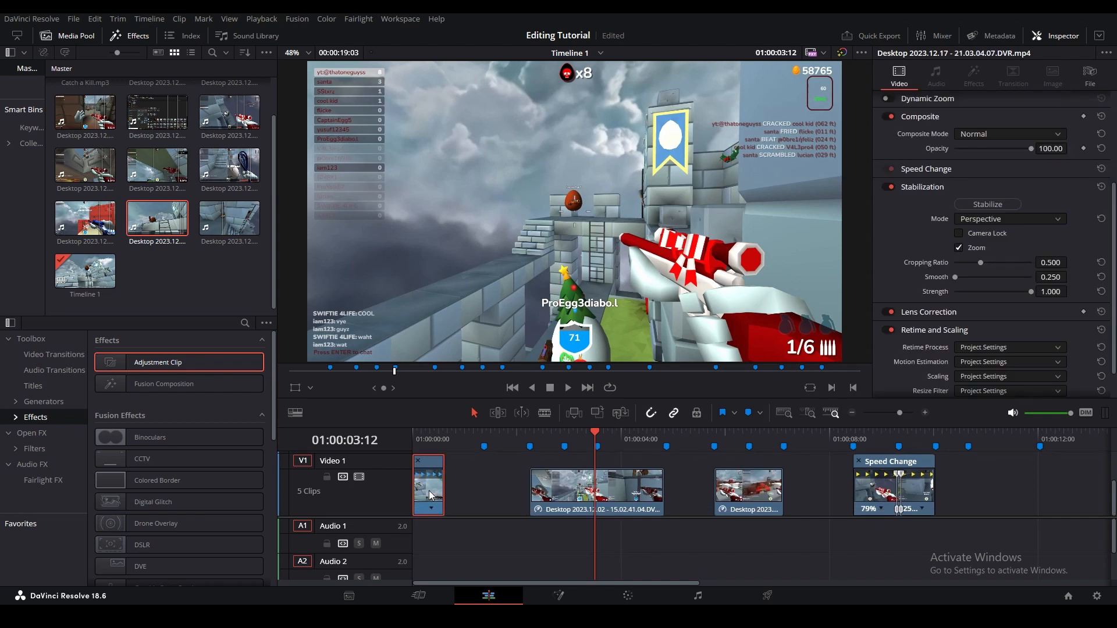
{"action": "left_click", "coordinate": [424, 434]}
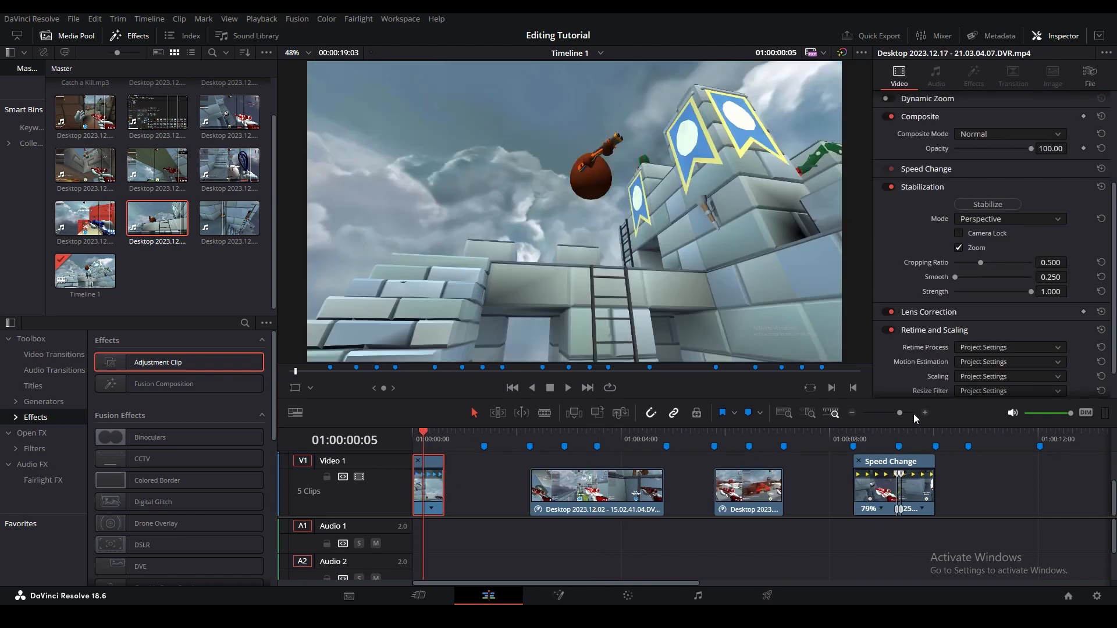
{"action": "left_click_drag", "start_coordinate": [902, 410], "coordinate": [909, 410]}
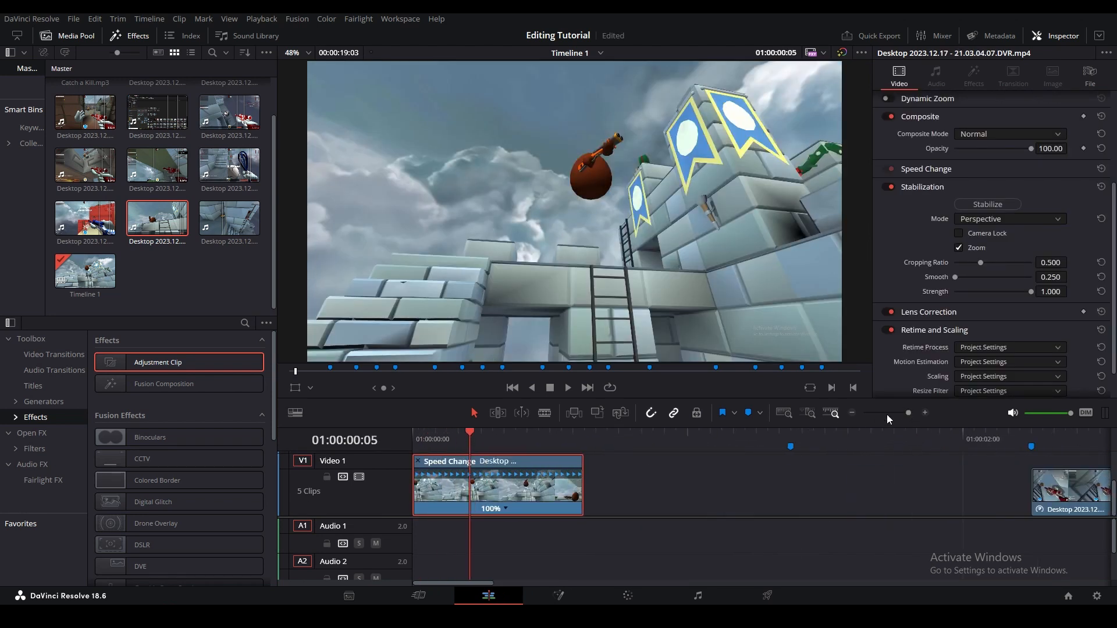
{"action": "left_click", "coordinate": [504, 508]}
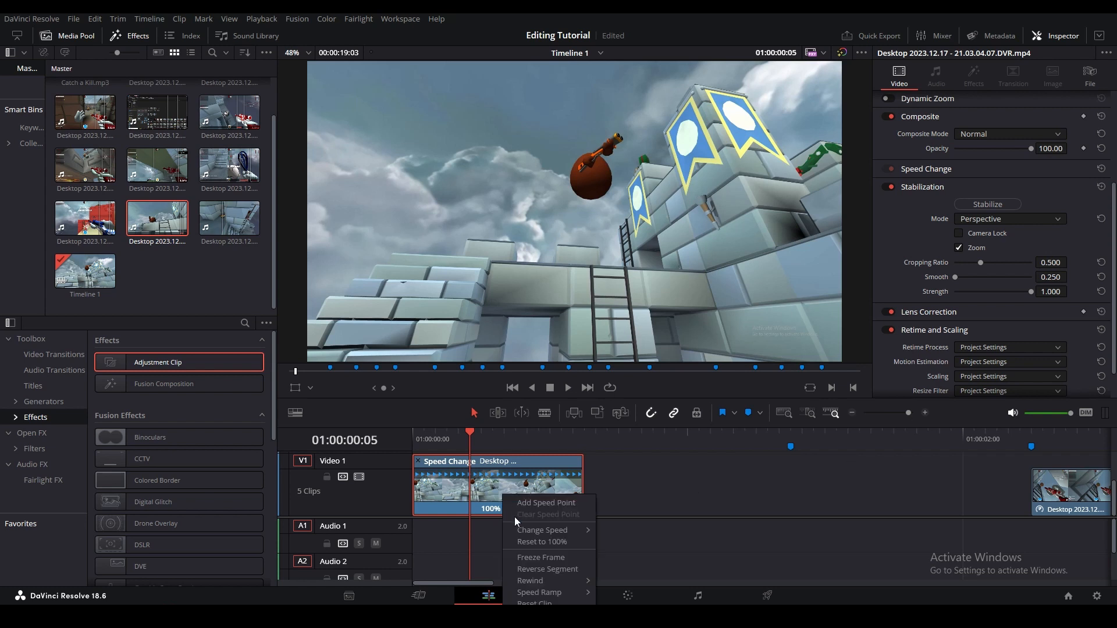
{"action": "left_click", "coordinate": [541, 504]}
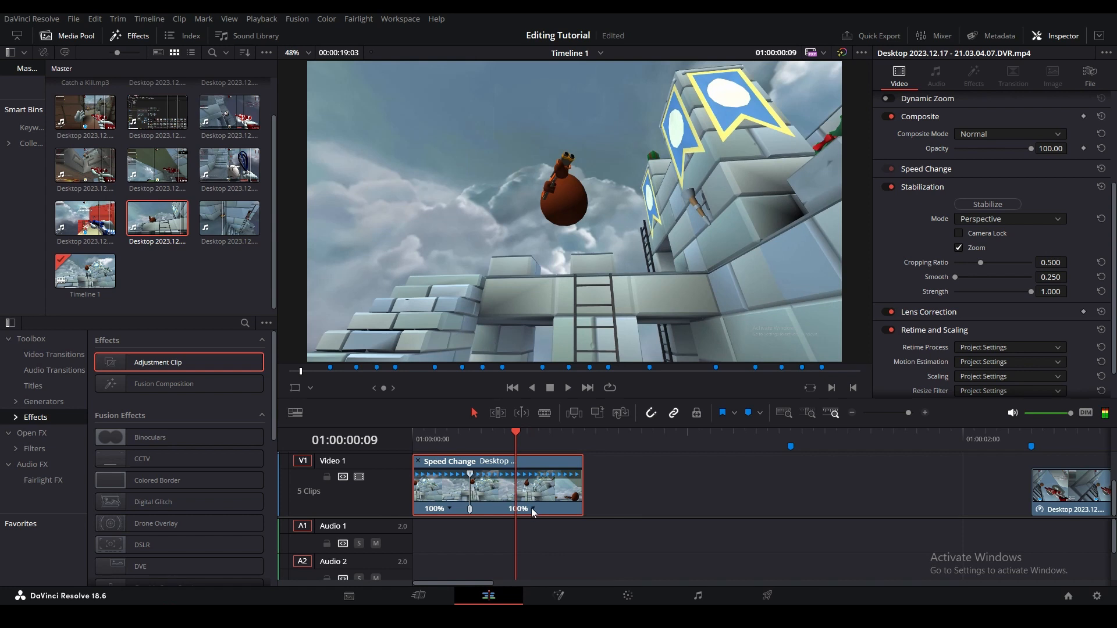
{"action": "left_click", "coordinate": [531, 509]}
{"action": "left_click", "coordinate": [547, 504]}
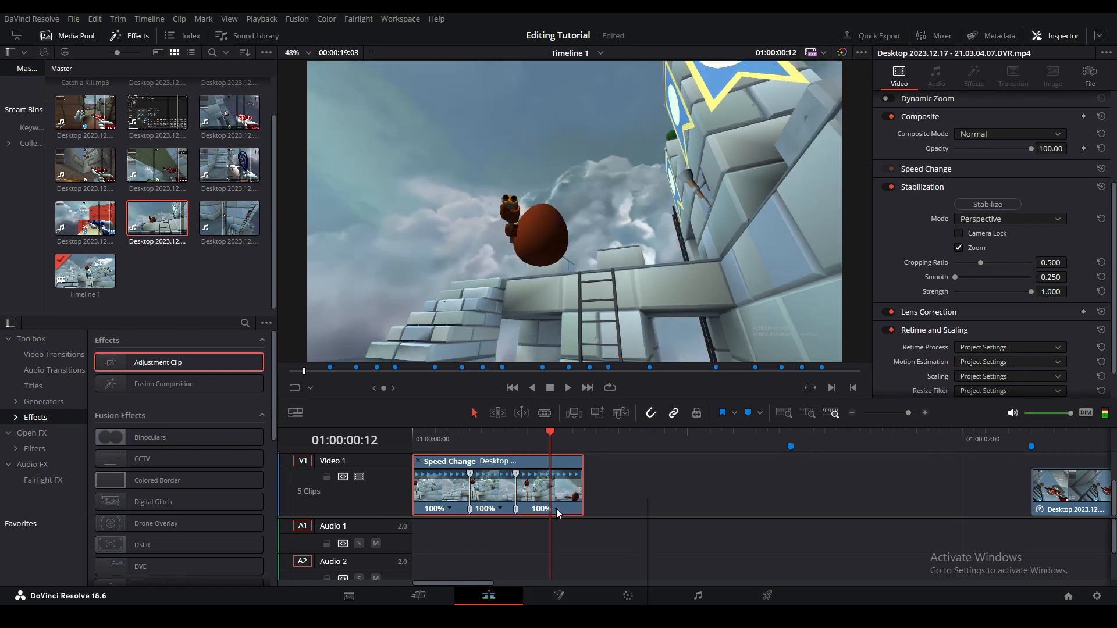
{"action": "left_click", "coordinate": [556, 509]}
{"action": "left_click", "coordinate": [564, 505]}
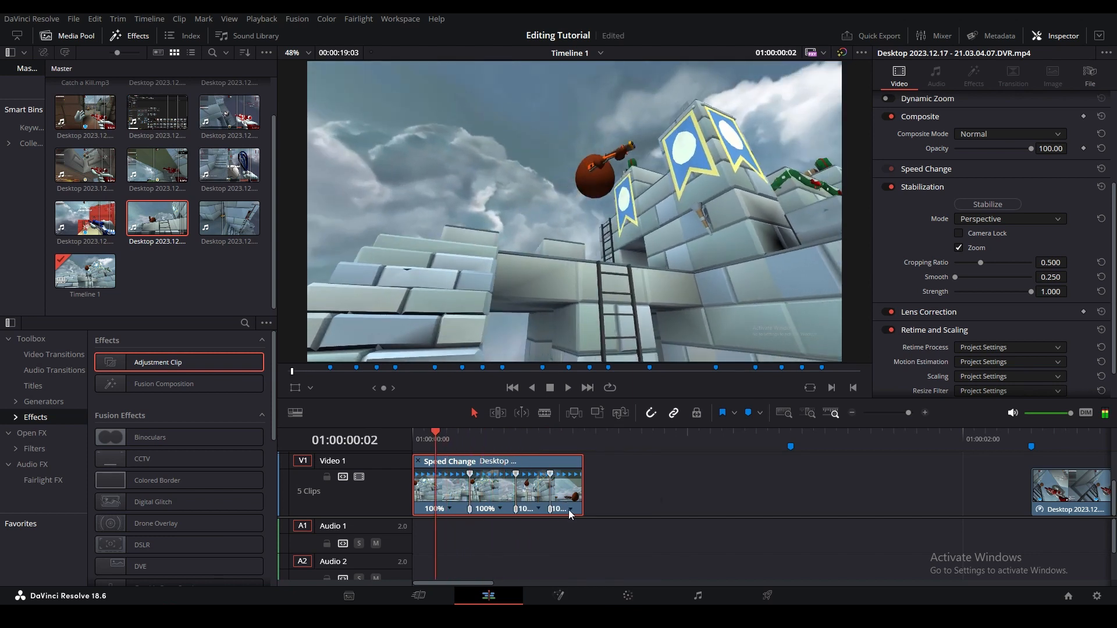
{"action": "left_click", "coordinate": [568, 510]}
{"action": "left_click", "coordinate": [580, 502]}
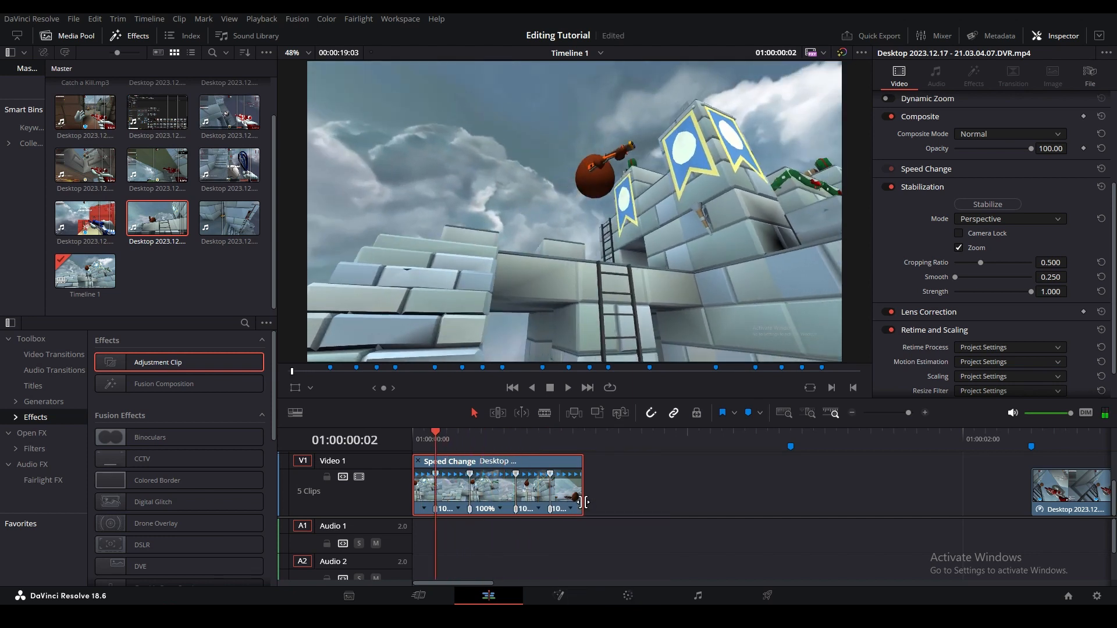
Step: Set the first clip's middle speed segment to 50% and the segments directly before and after it to 75%
{"action": "left_click", "coordinate": [500, 508]}
{"action": "mouse_move", "coordinate": [547, 530]}
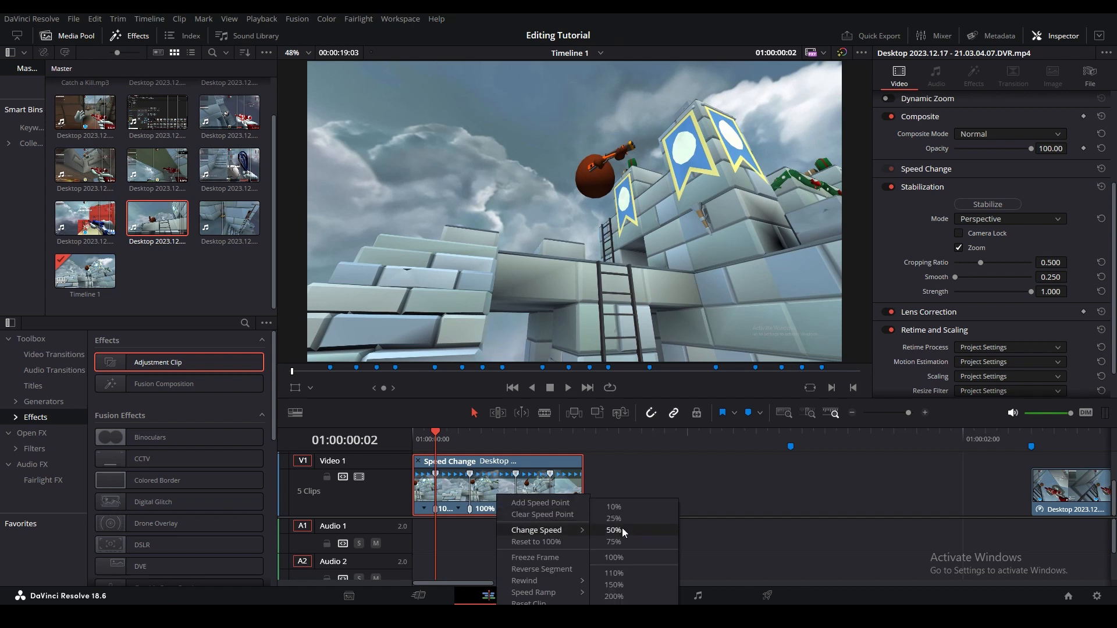
{"action": "left_click", "coordinate": [614, 530]}
{"action": "left_click", "coordinate": [459, 509]}
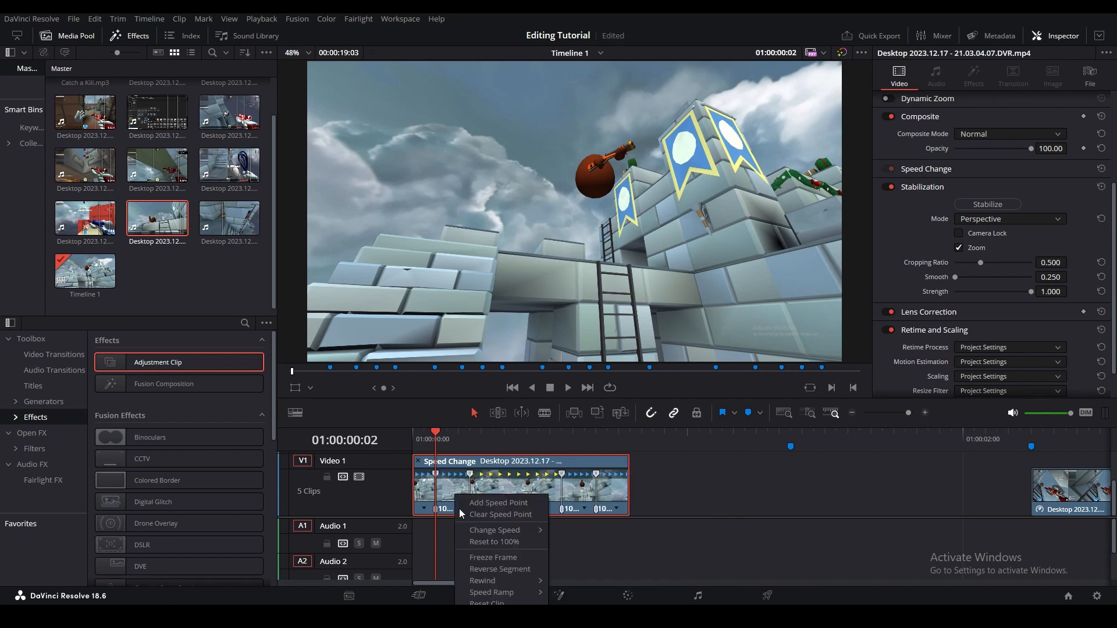
{"action": "mouse_move", "coordinate": [527, 528]}
{"action": "left_click", "coordinate": [578, 545]}
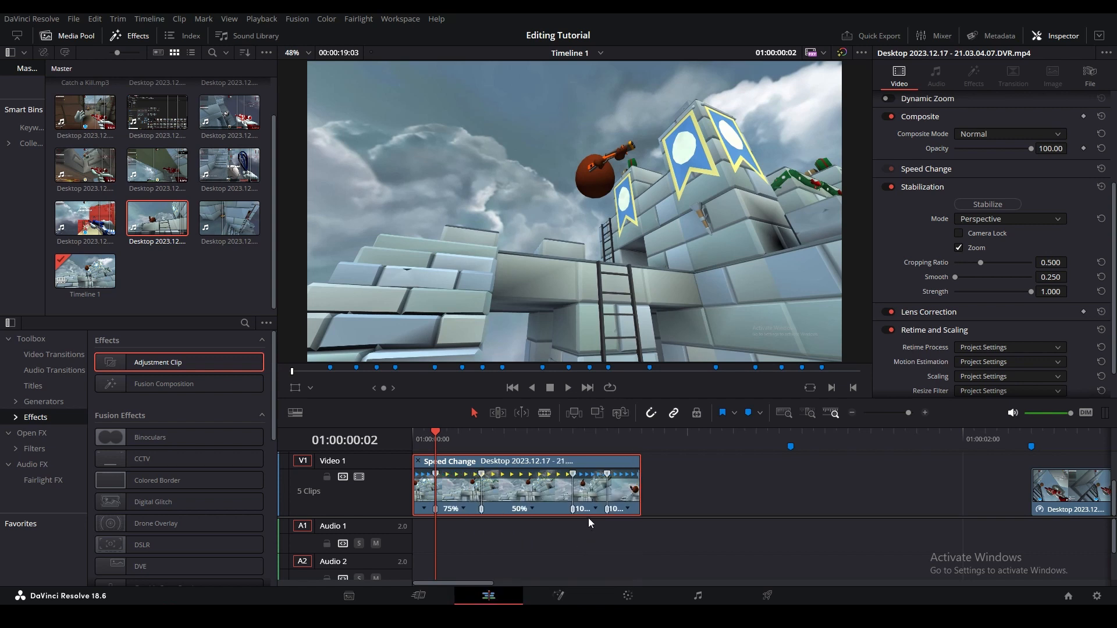
{"action": "left_click", "coordinate": [596, 509]}
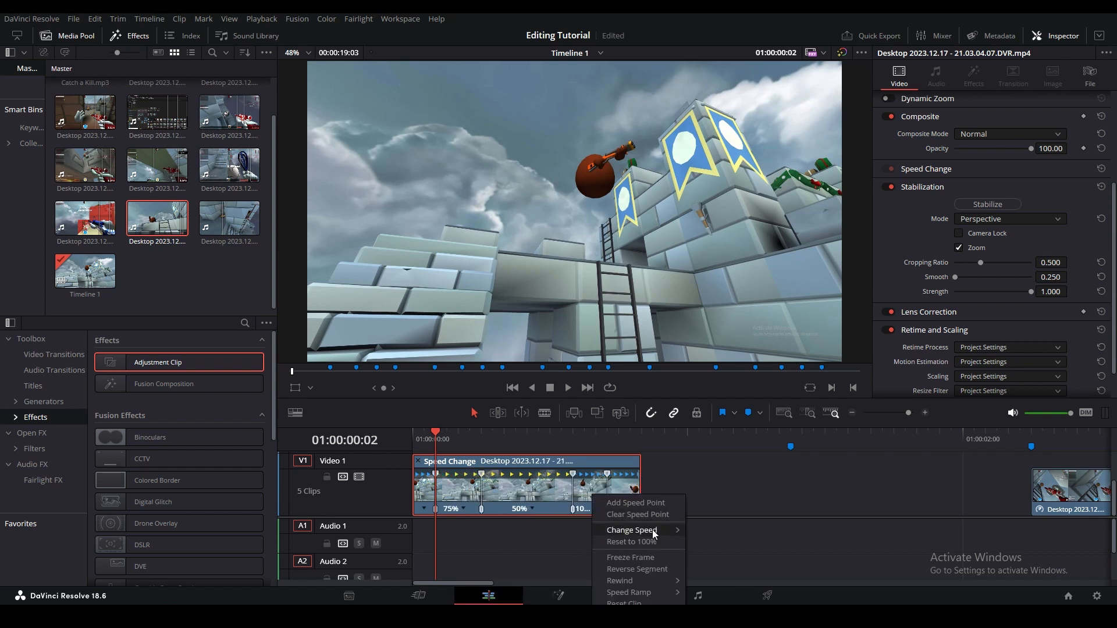
{"action": "mouse_move", "coordinate": [672, 531]}
{"action": "left_click", "coordinate": [702, 540]}
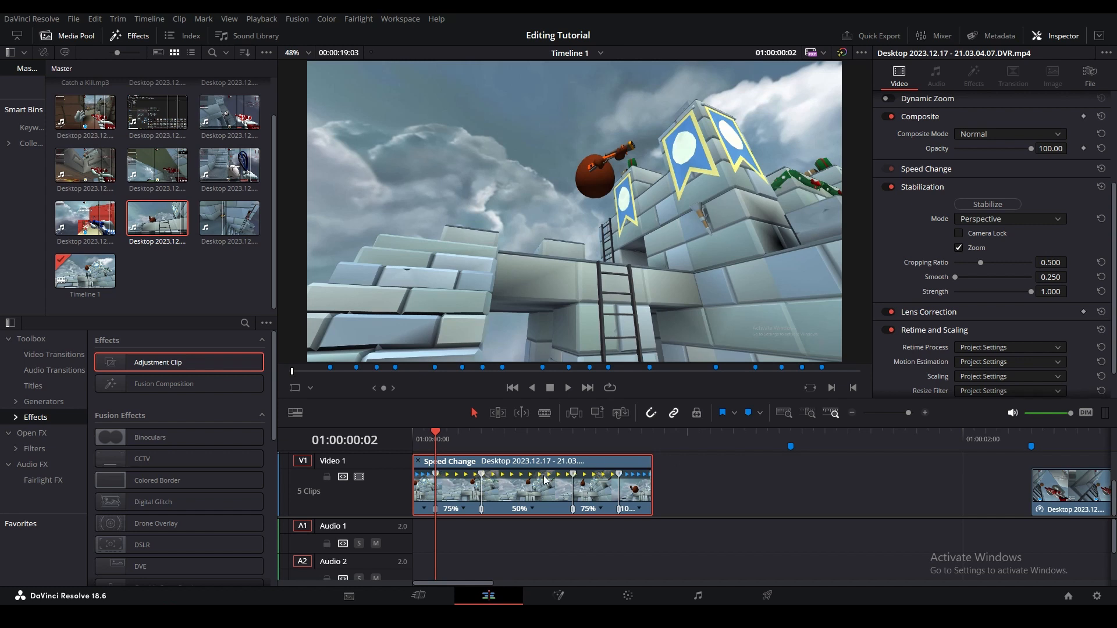
Step: Set the first clip's opening speed segment to 75% and its second segment to 50%
{"action": "left_click", "coordinate": [422, 509]}
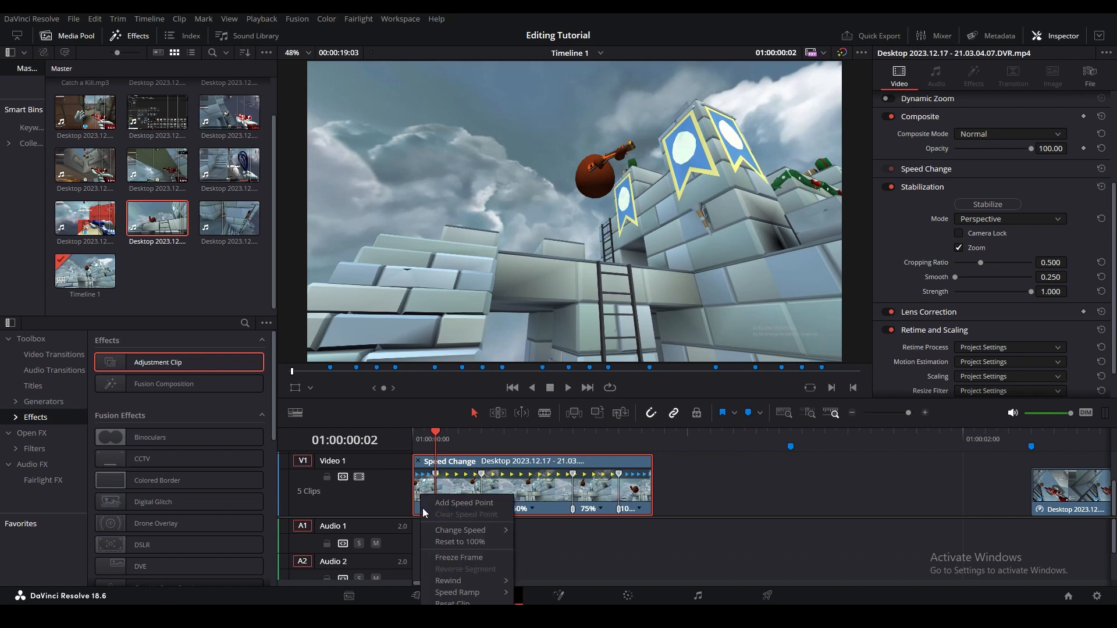
{"action": "mouse_move", "coordinate": [491, 529]}
{"action": "left_click", "coordinate": [529, 543]}
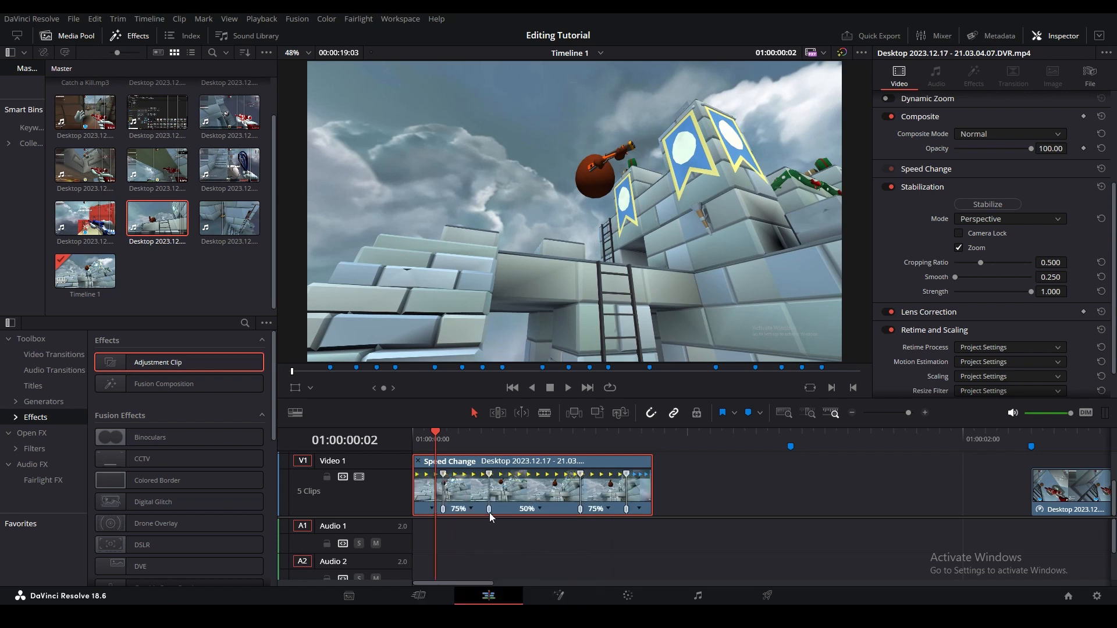
{"action": "left_click", "coordinate": [473, 507]}
{"action": "mouse_move", "coordinate": [515, 529]}
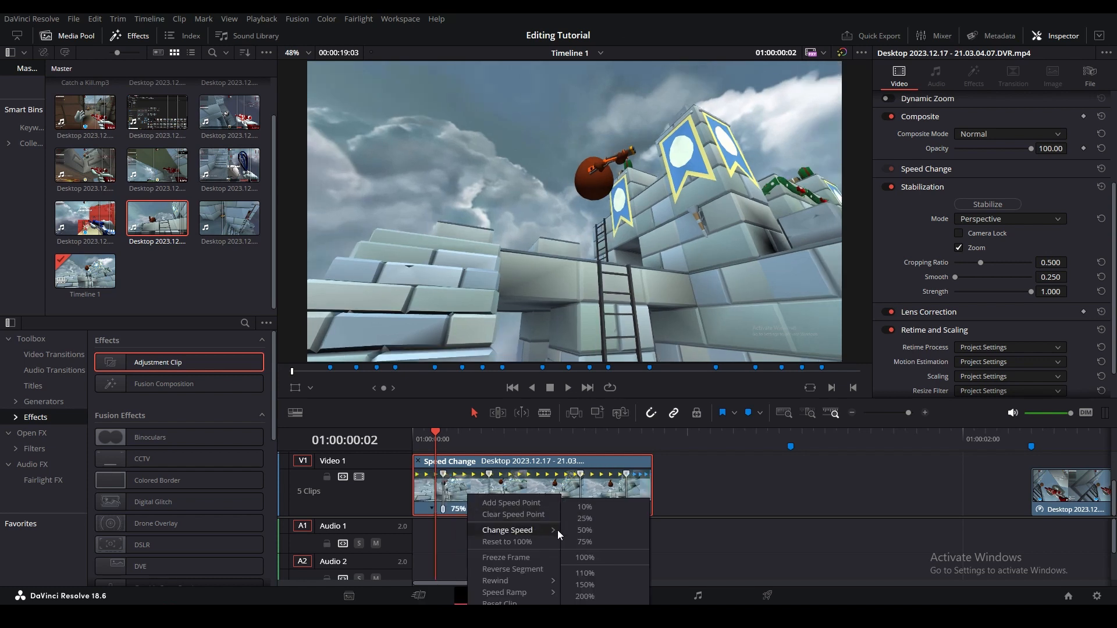
{"action": "left_click", "coordinate": [581, 527]}
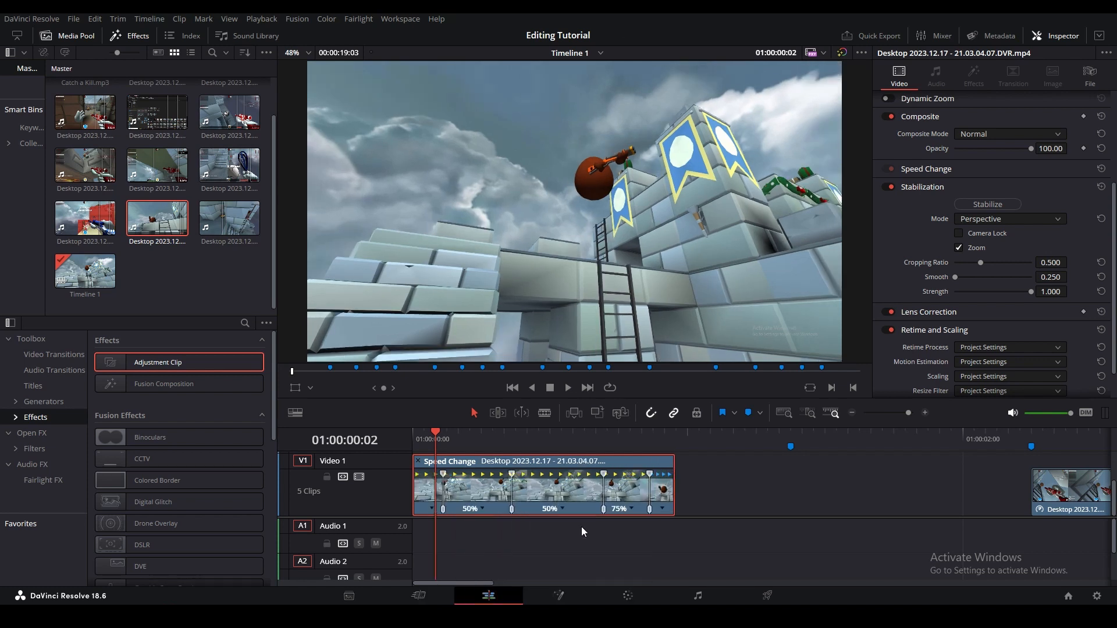
Step: Set the first clip's last two speed segments to 50%, and stretch the middle segment to 25% so the clip ends at the first beat marker
{"action": "left_click", "coordinate": [662, 507]}
{"action": "mouse_move", "coordinate": [732, 530]}
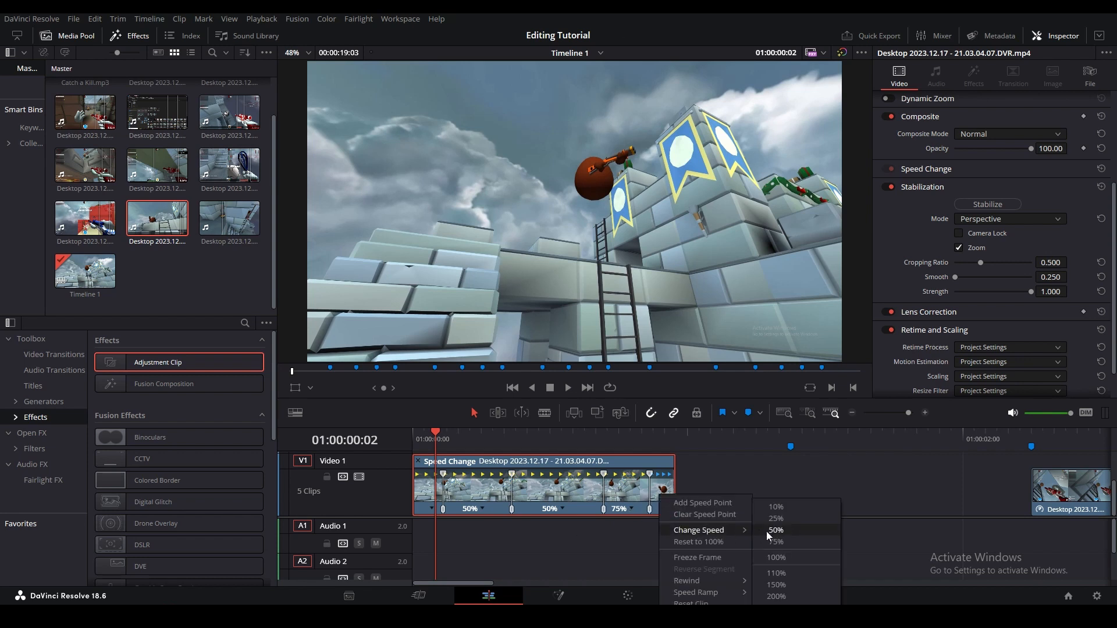
{"action": "left_click", "coordinate": [766, 531]}
{"action": "left_click", "coordinate": [633, 510]}
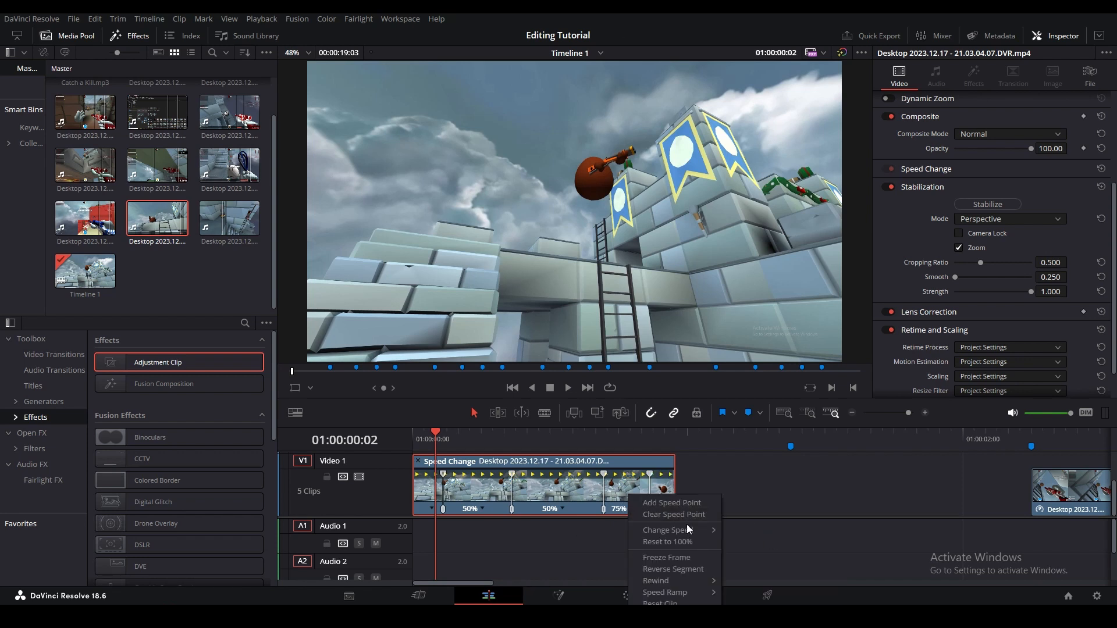
{"action": "mouse_move", "coordinate": [689, 528]}
{"action": "left_click", "coordinate": [737, 531]}
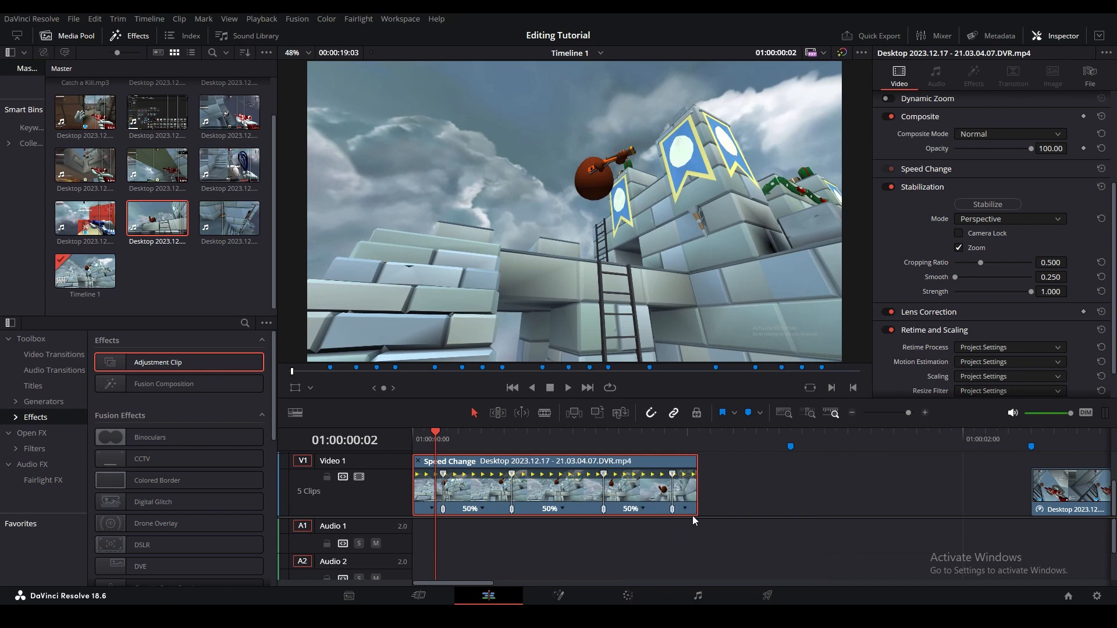
{"action": "left_click_drag", "start_coordinate": [606, 472], "coordinate": [703, 477]}
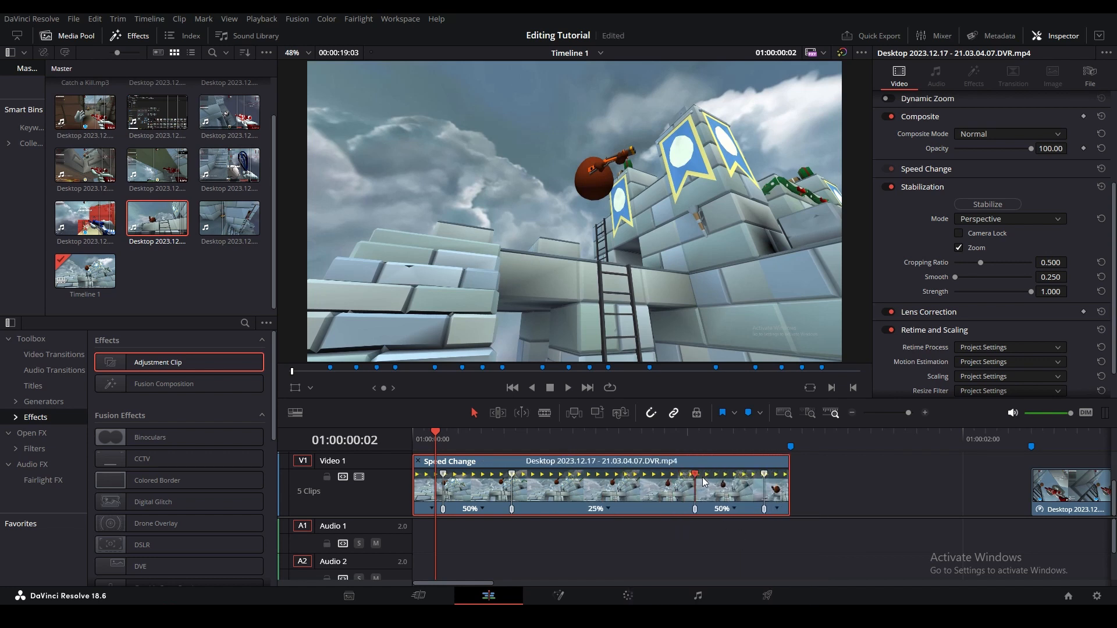
{"action": "left_click", "coordinate": [840, 486]}
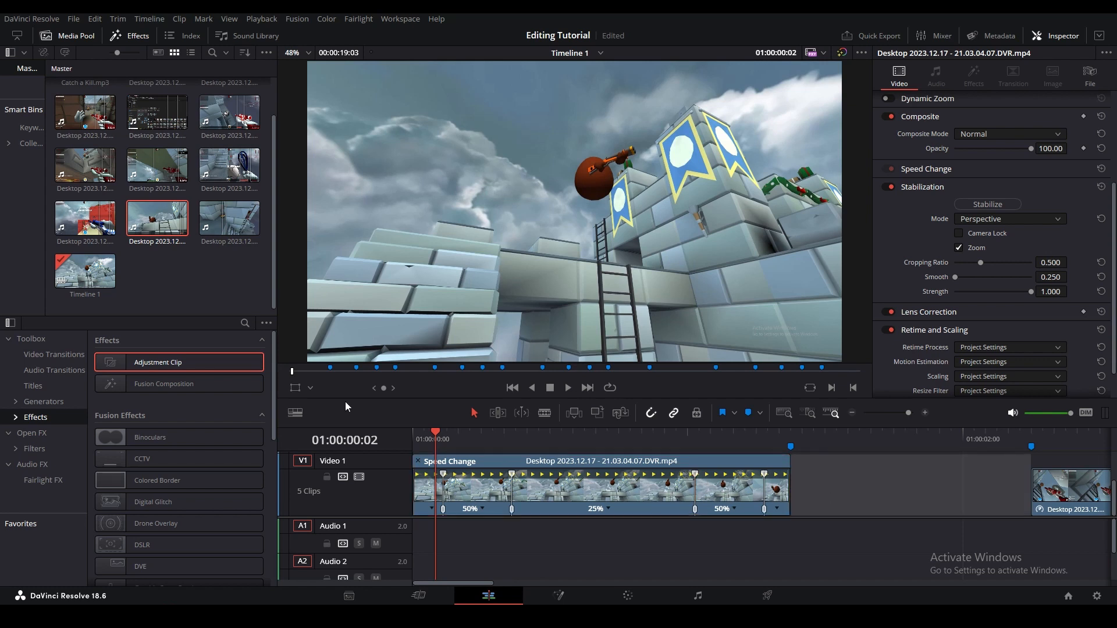
Step: Display the first clip's Retime Speed curve and ease the speed change at its first speed point with a longer curve handle
{"action": "right_click", "coordinate": [603, 494]}
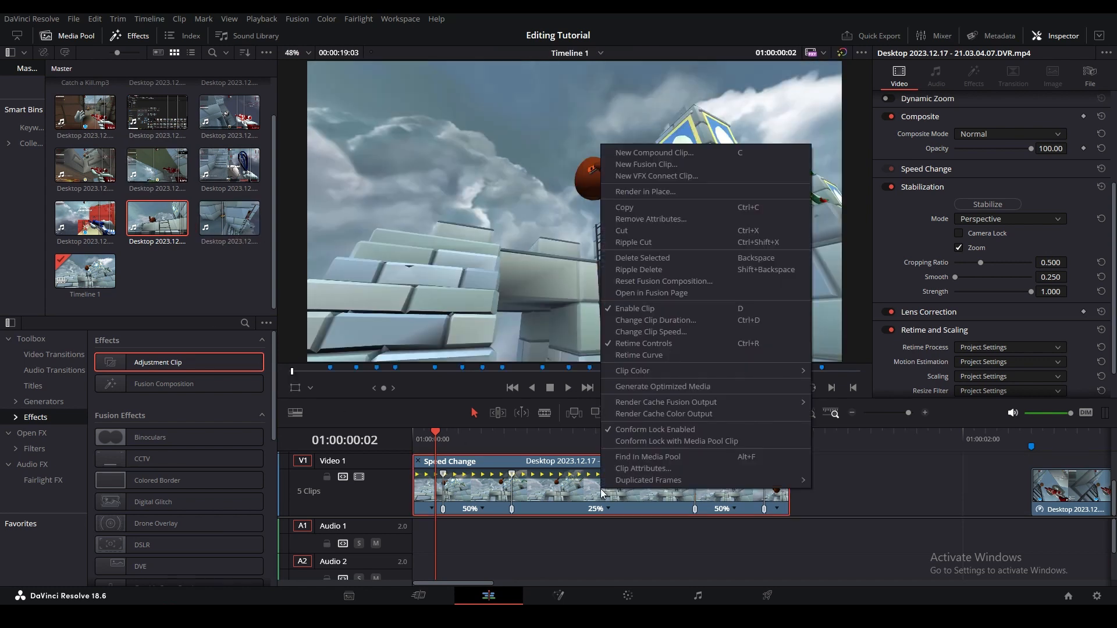
{"action": "left_click", "coordinate": [660, 356]}
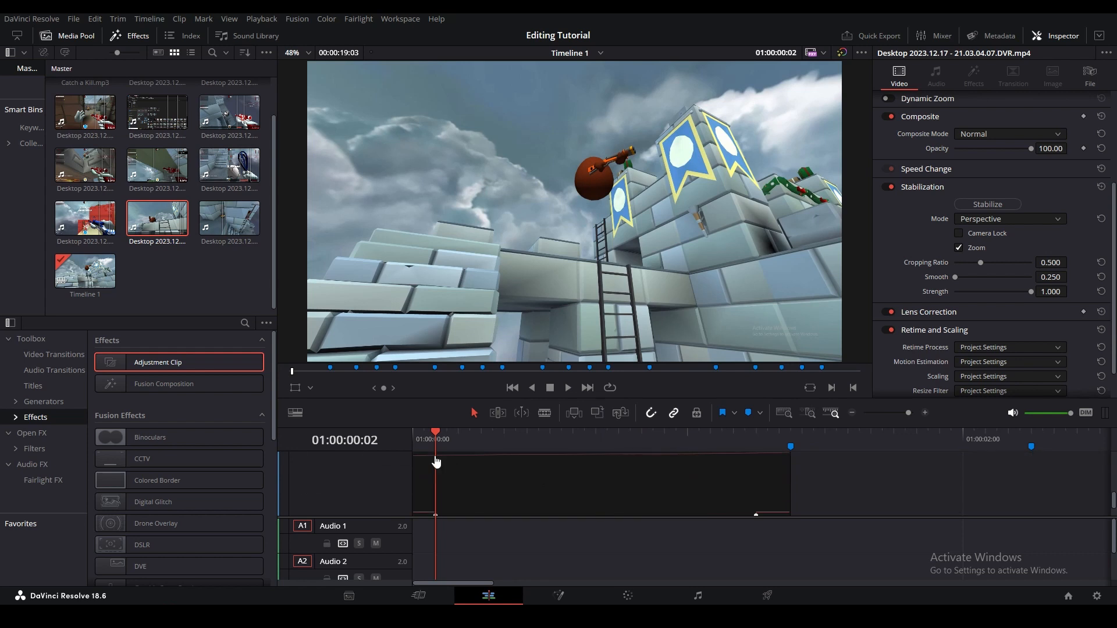
{"action": "left_click", "coordinate": [419, 455]}
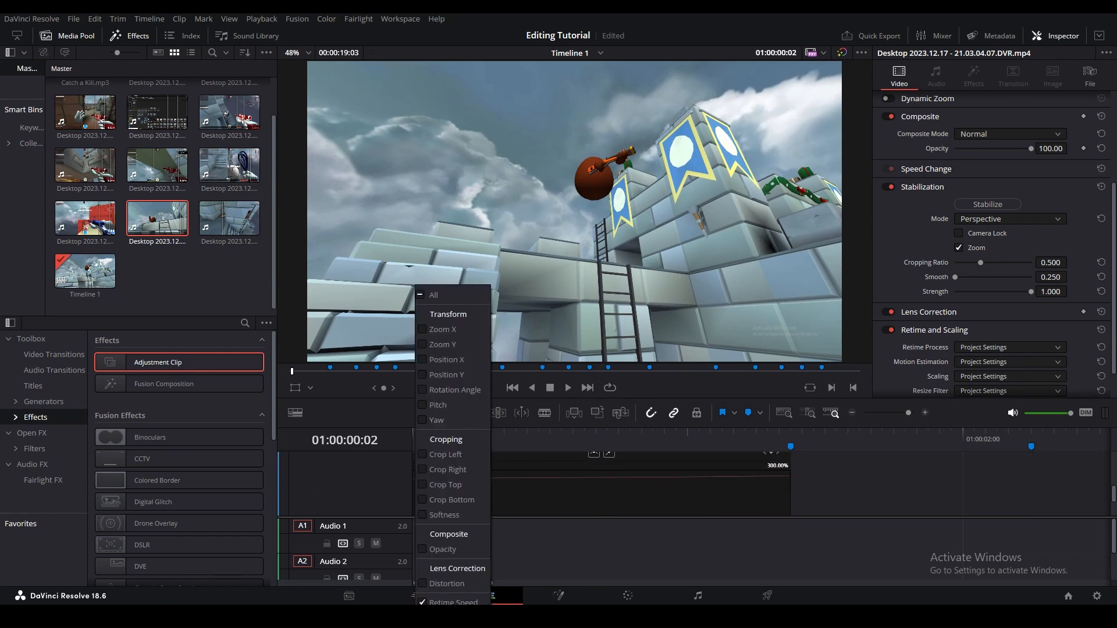
{"action": "left_click", "coordinate": [579, 494]}
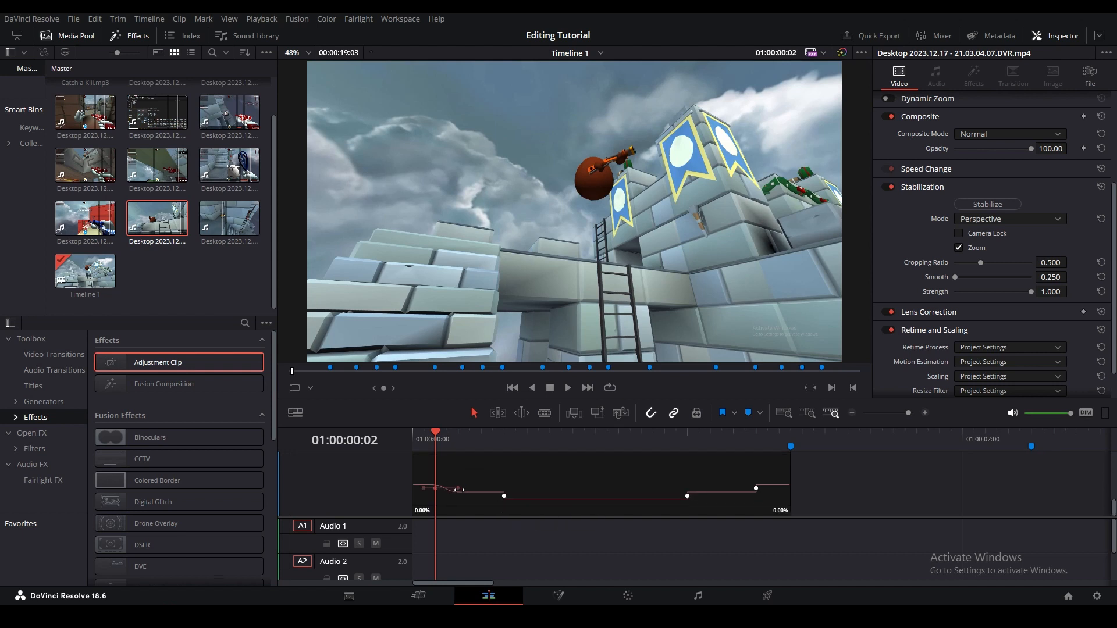
{"action": "left_click_drag", "start_coordinate": [461, 489], "coordinate": [492, 488]}
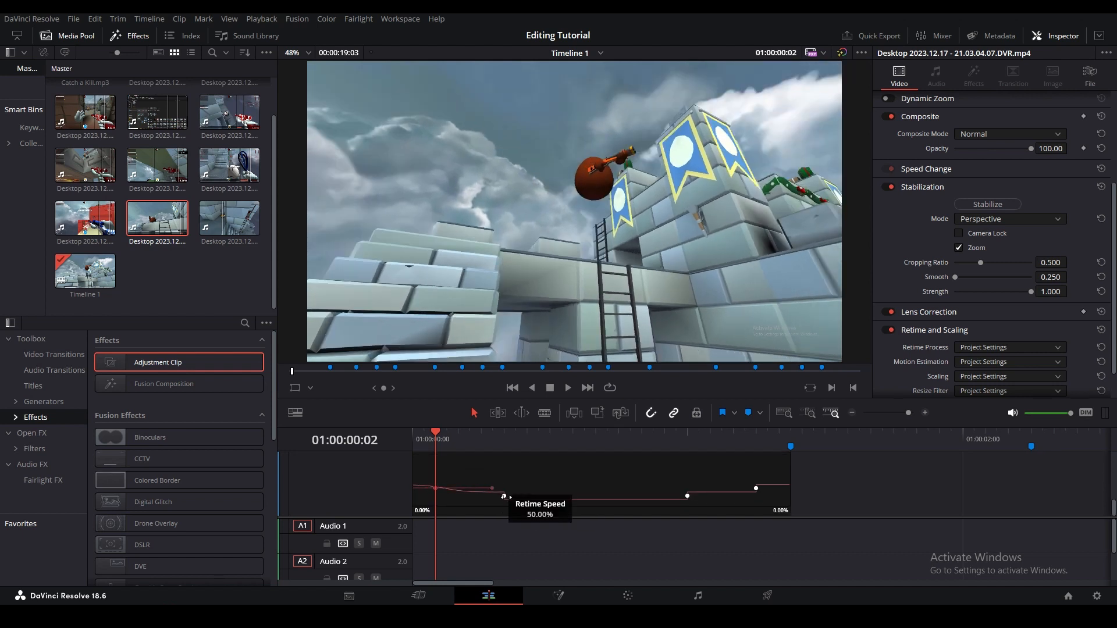
Step: Ease the speed change at the first clip's second speed point by lengthening its curve handle
{"action": "left_click", "coordinate": [504, 497]}
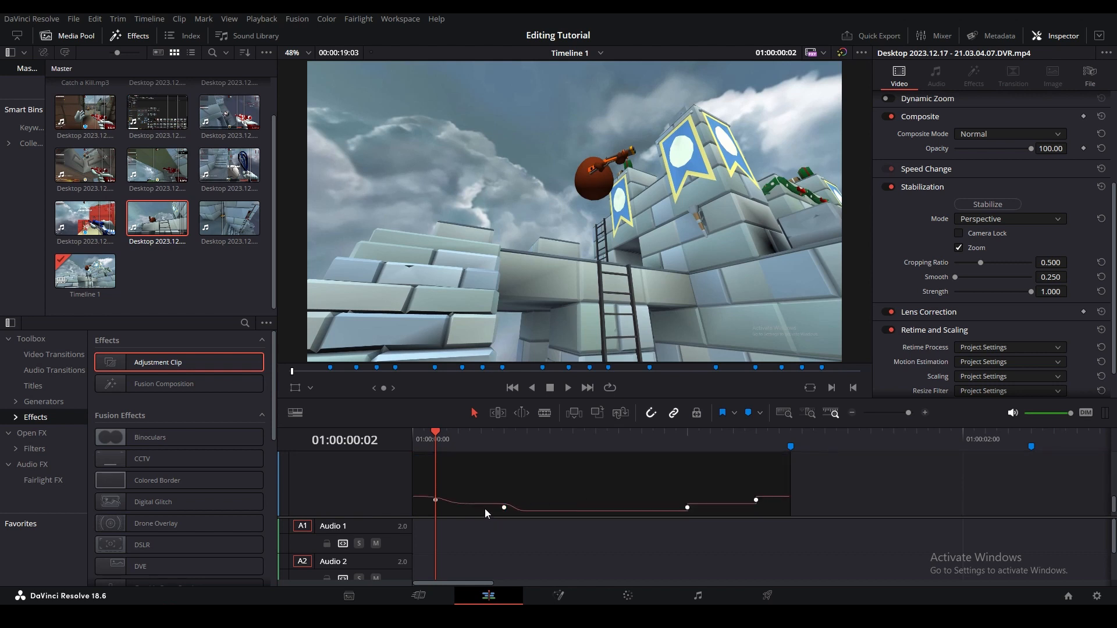
{"action": "left_click_drag", "start_coordinate": [484, 508], "coordinate": [454, 510]}
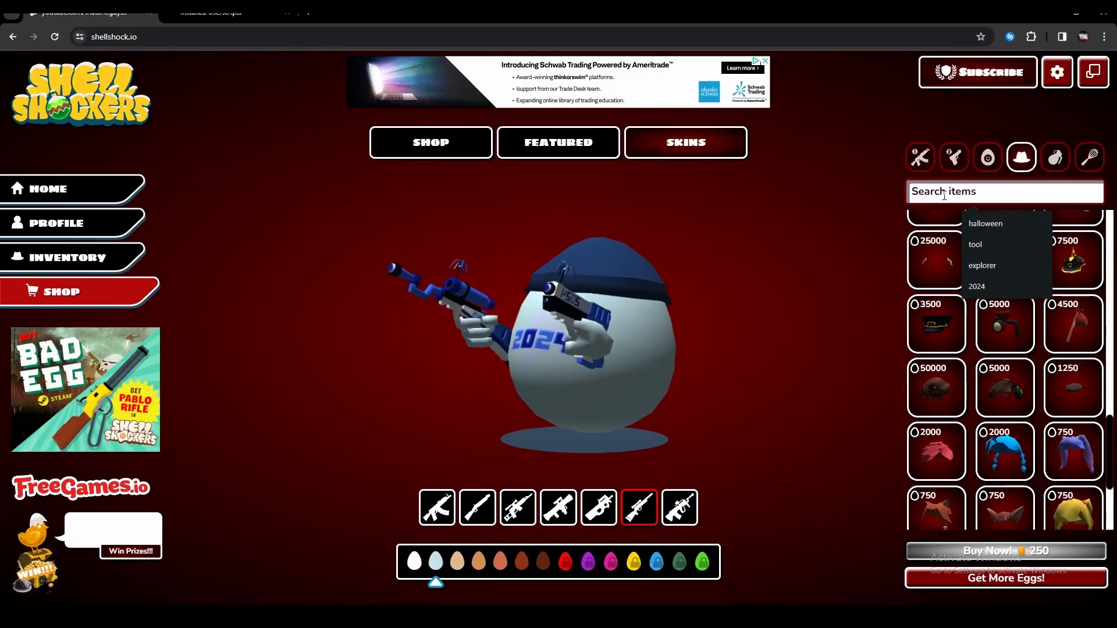
Step: In the Shell Shockers shop in the browser, search the hats for "cyber" and preview the 125000-egg truck hat on the character
{"action": "type", "text": "cyber"}
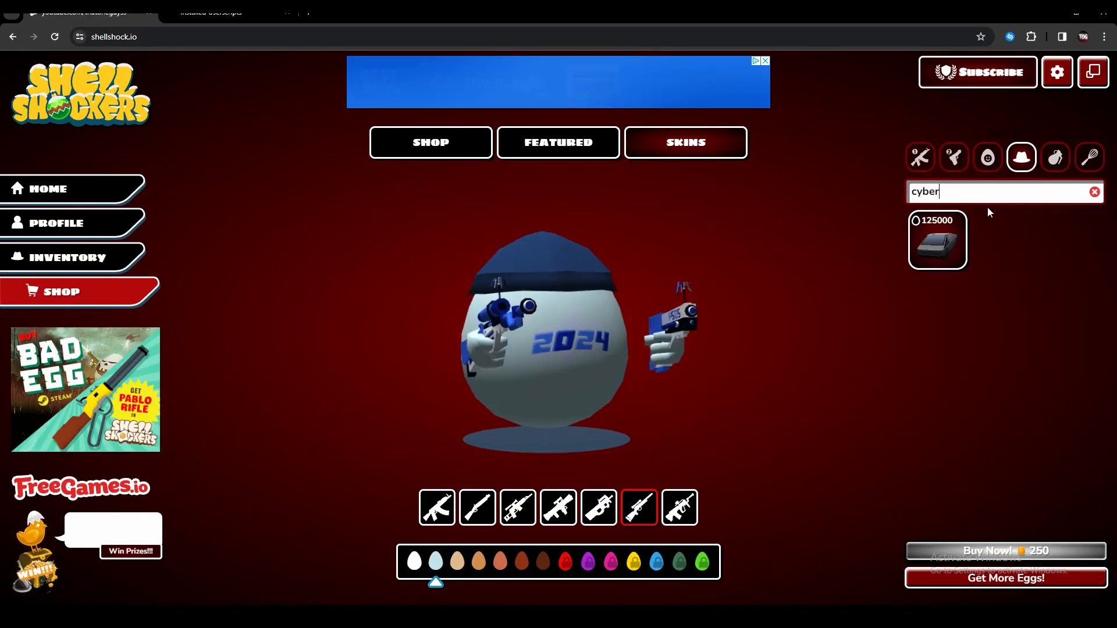
{"action": "left_click", "coordinate": [954, 244]}
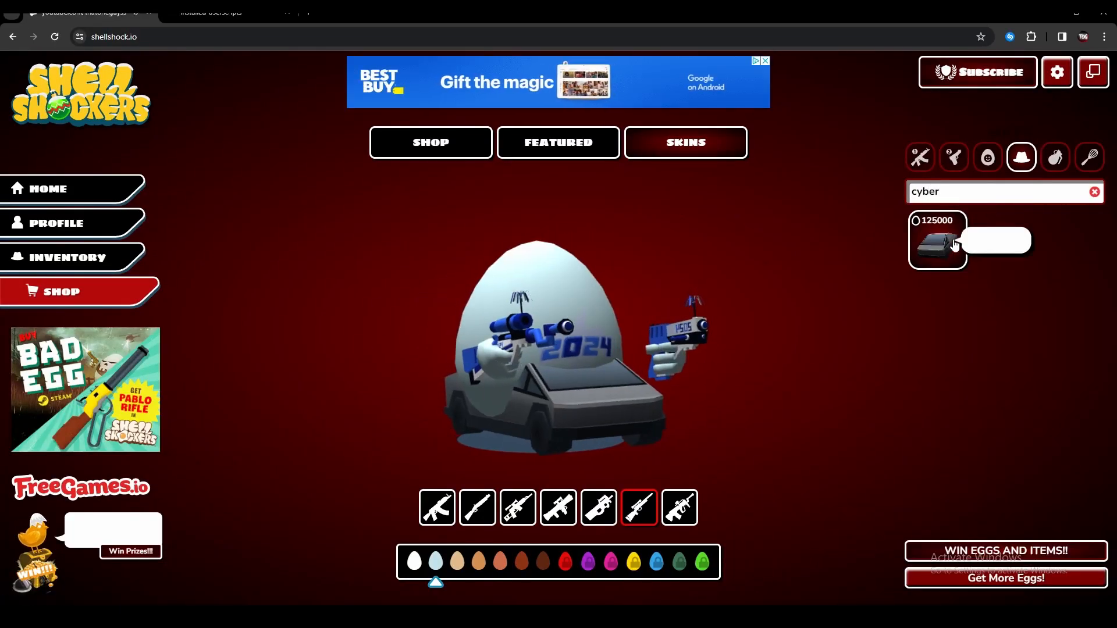
{"action": "left_click_drag", "start_coordinate": [666, 264], "coordinate": [523, 226]}
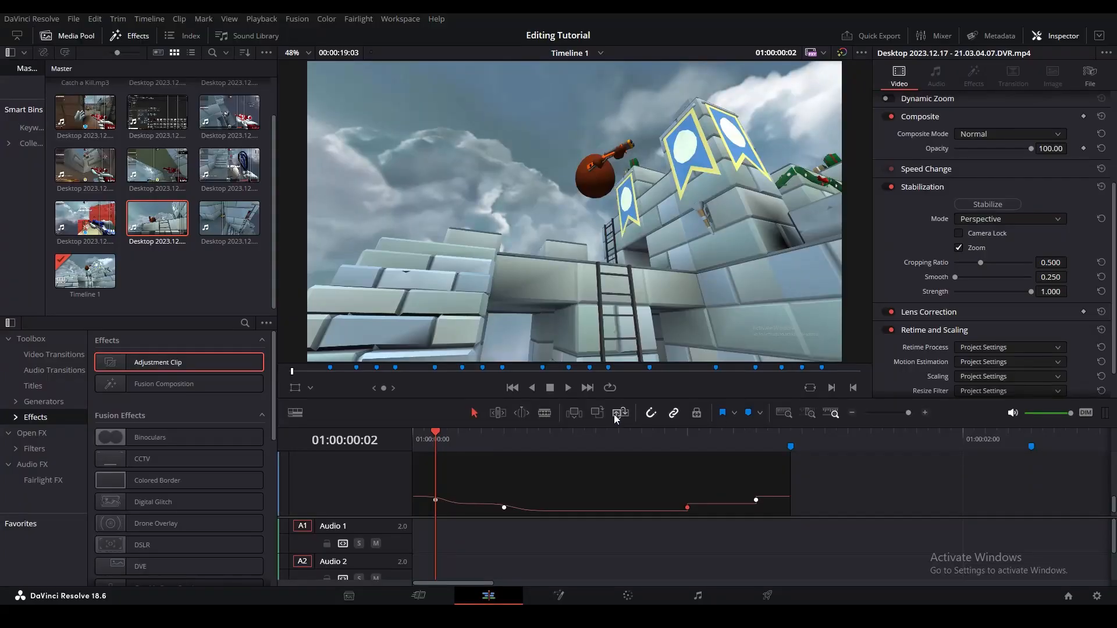
Step: Smooth the speed changes at the first clip's third and fourth speed points by curving them with longer handles
{"action": "scroll", "coordinate": [601, 482], "scroll_direction": "up", "scroll_amount": 4}
{"action": "left_click", "coordinate": [600, 485]}
{"action": "scroll", "coordinate": [698, 490], "scroll_direction": "down", "scroll_amount": 2}
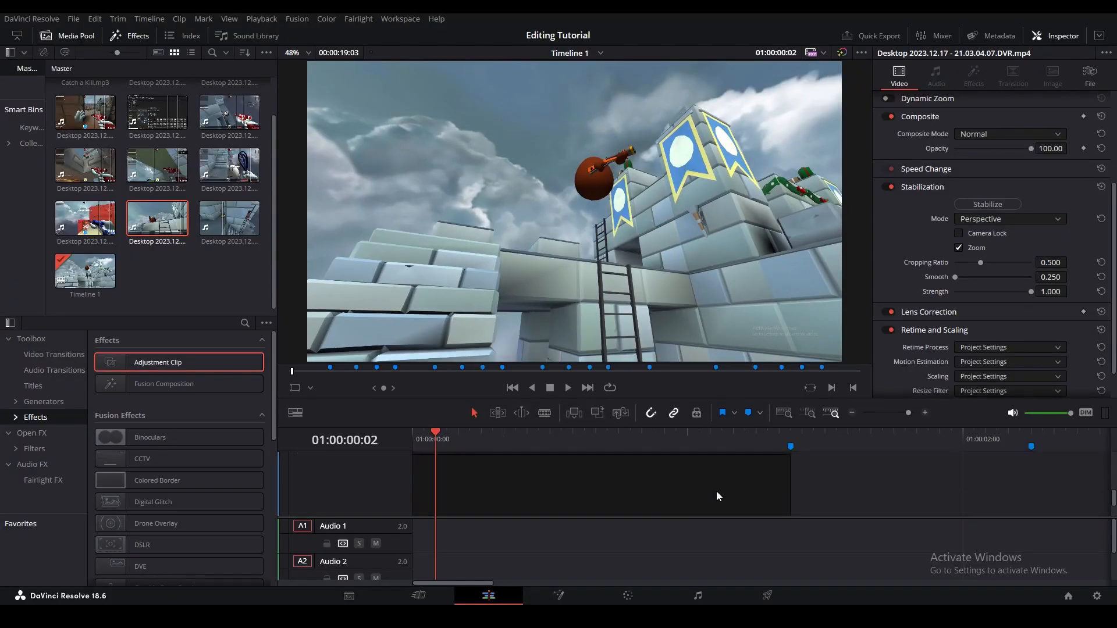
{"action": "scroll", "coordinate": [690, 499], "scroll_direction": "down", "scroll_amount": 1}
{"action": "left_click", "coordinate": [687, 508]}
{"action": "left_click_drag", "start_coordinate": [669, 507], "coordinate": [655, 507]}
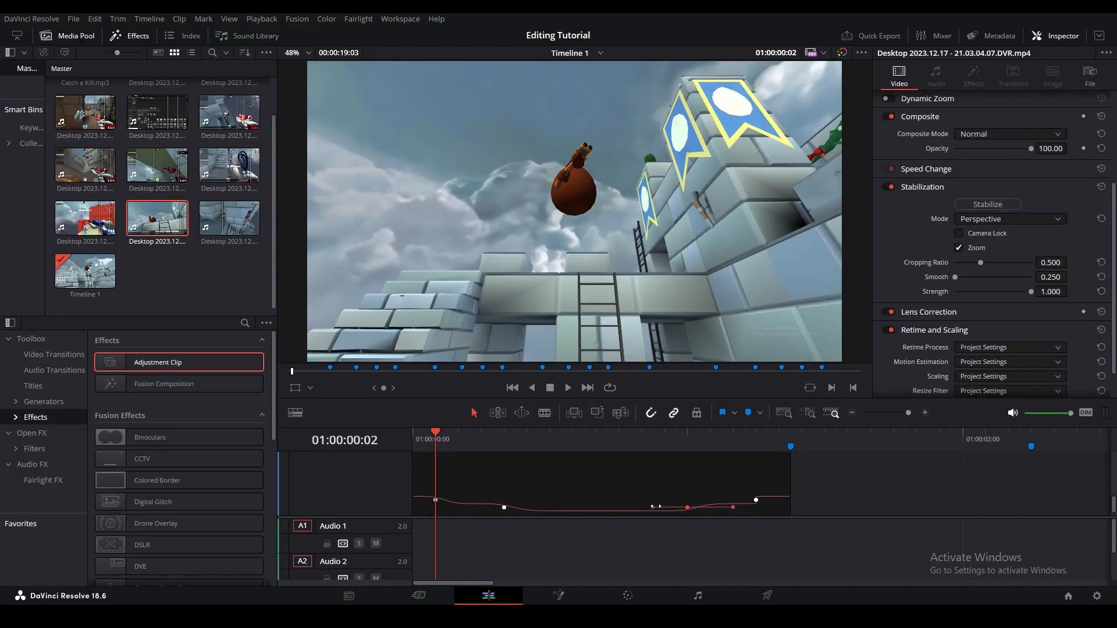
{"action": "scroll", "coordinate": [688, 483], "scroll_direction": "up", "scroll_amount": 3}
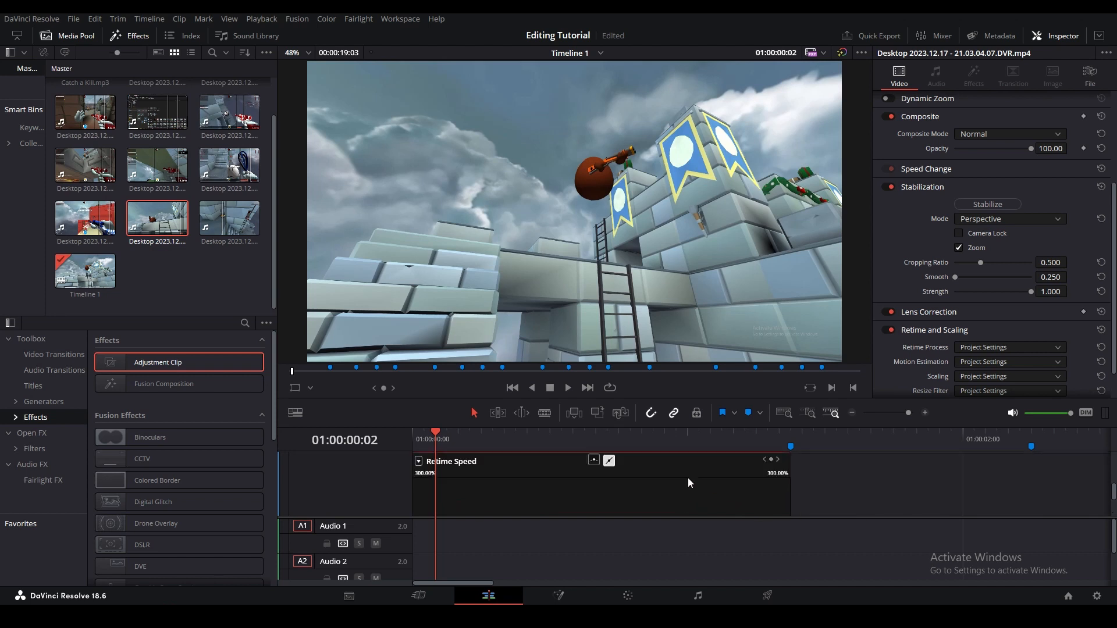
{"action": "scroll", "coordinate": [600, 486], "scroll_direction": "down", "scroll_amount": 3}
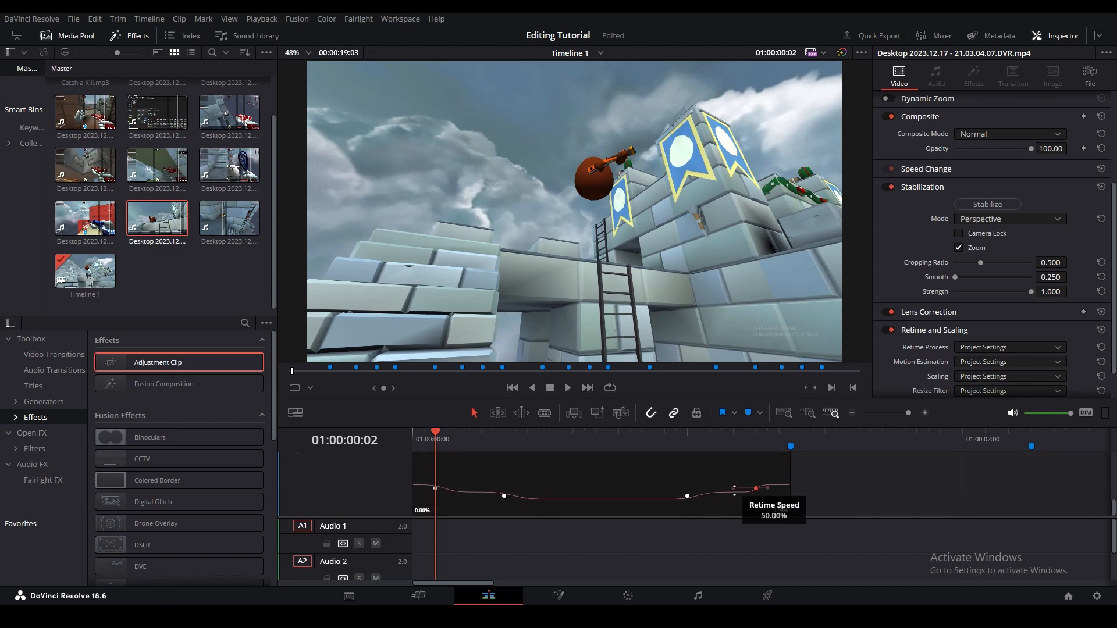
Step: Hide the Retime Speed curve beneath the first clip
{"action": "scroll", "coordinate": [780, 506], "scroll_direction": "up", "scroll_amount": 2}
{"action": "scroll", "coordinate": [782, 493], "scroll_direction": "up", "scroll_amount": 2}
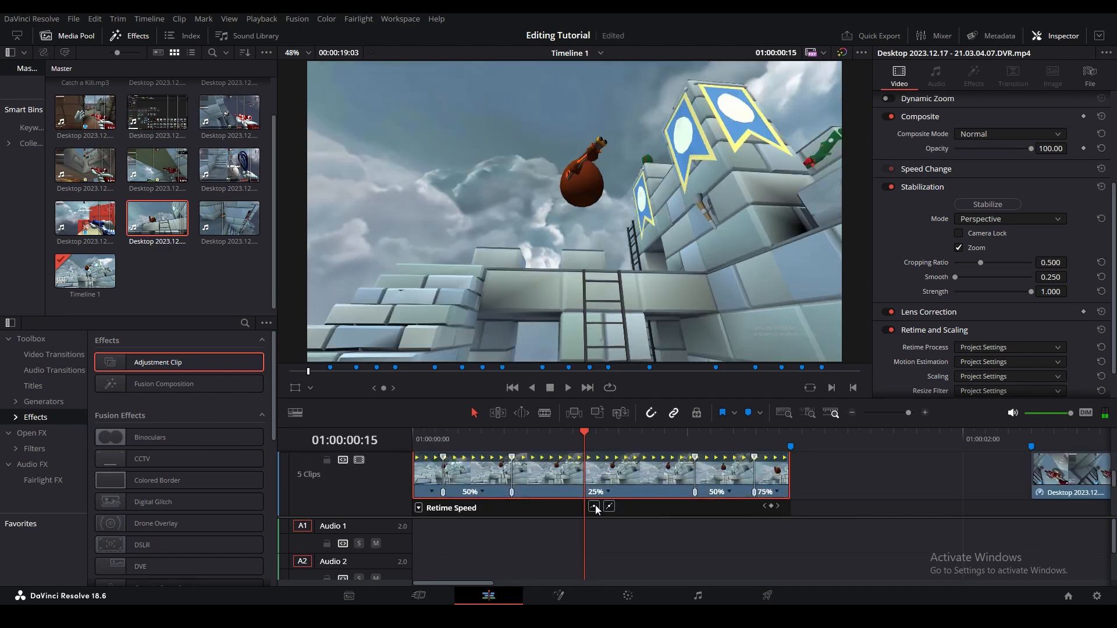
{"action": "left_click", "coordinate": [418, 509]}
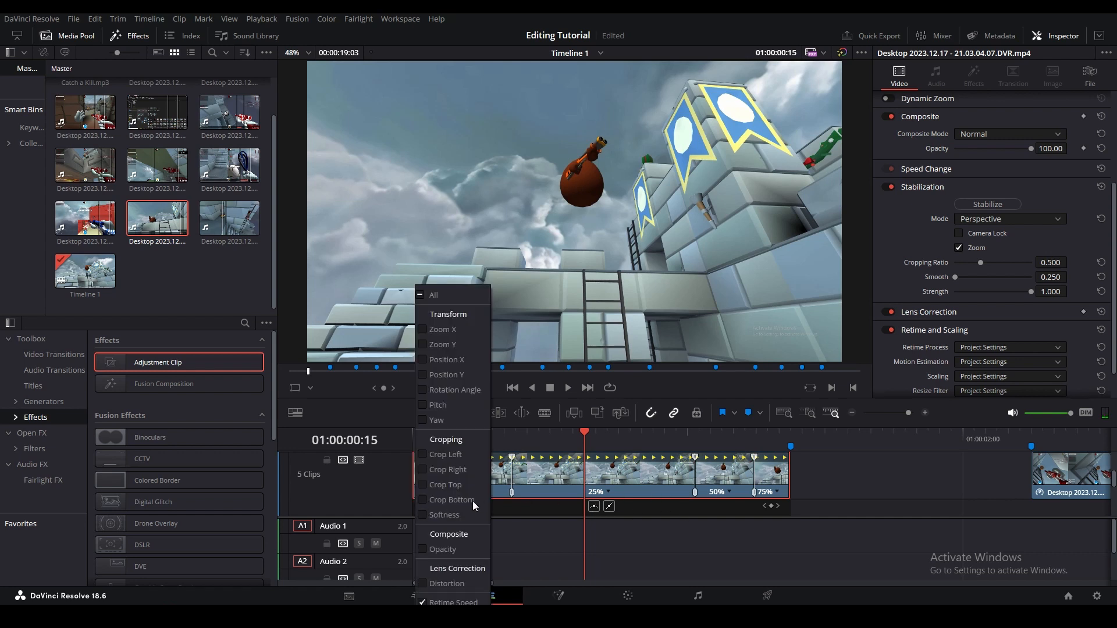
{"action": "scroll", "coordinate": [605, 489], "scroll_direction": "up", "scroll_amount": 1}
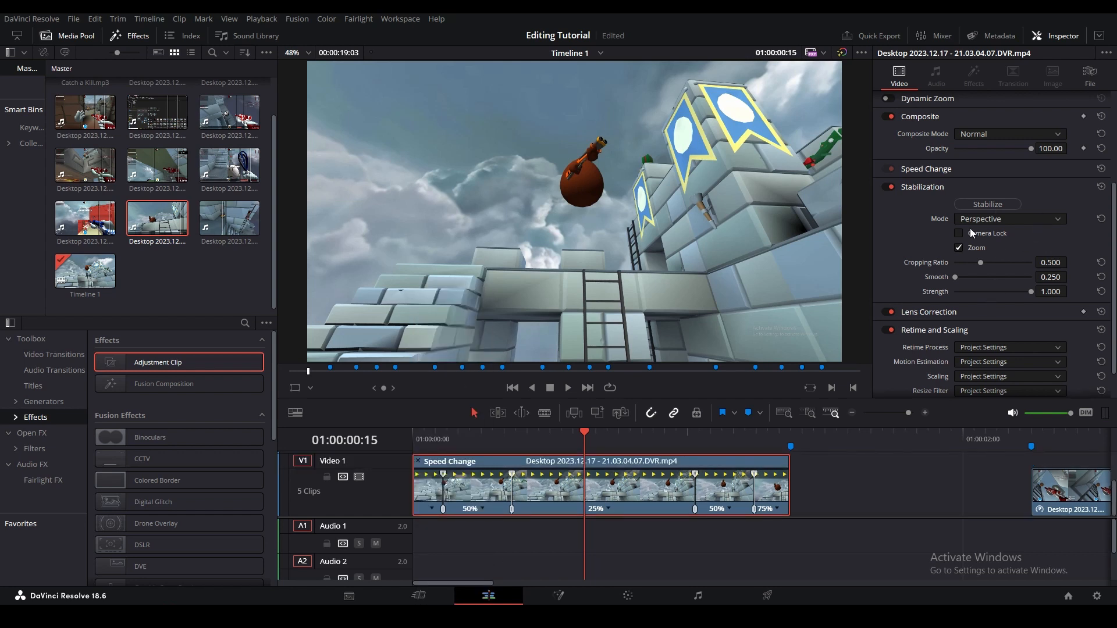
Step: Compare the Optical Flow and Frame Blend retime processes on the first clip
{"action": "left_click", "coordinate": [887, 189]}
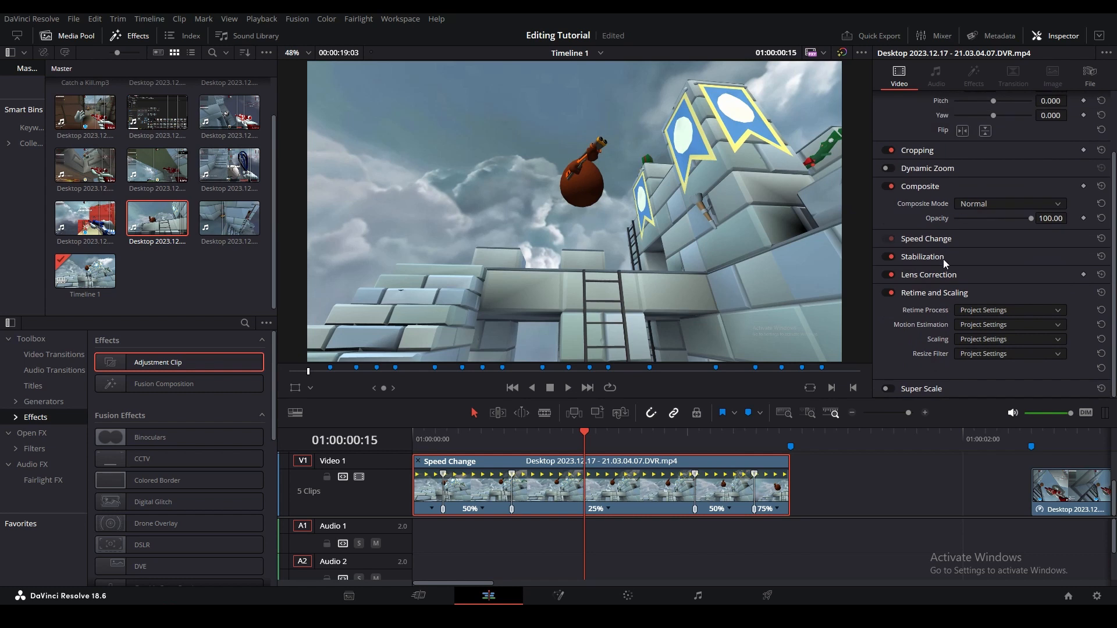
{"action": "left_click", "coordinate": [981, 309]}
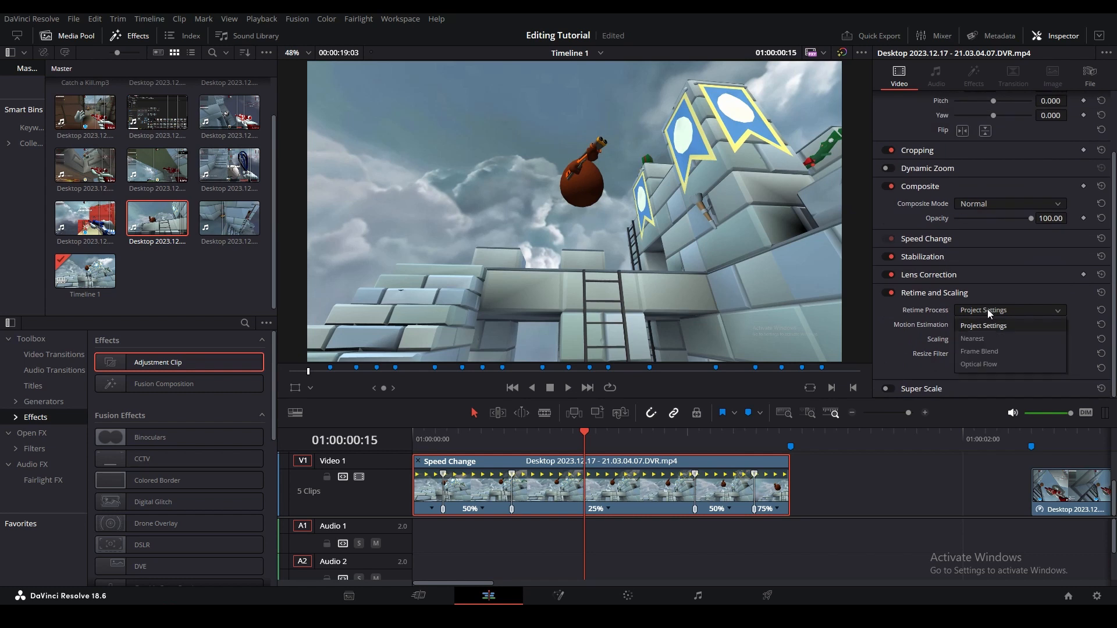
{"action": "left_click", "coordinate": [1007, 364]}
{"action": "left_click", "coordinate": [990, 315]}
{"action": "left_click", "coordinate": [996, 352]}
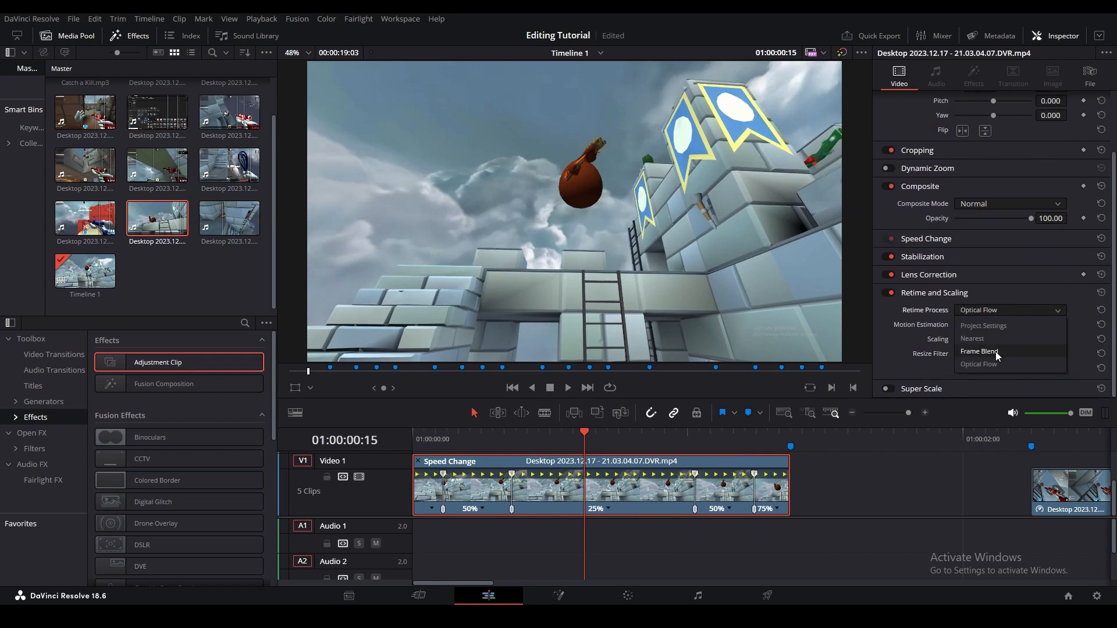
{"action": "left_click", "coordinate": [979, 310]}
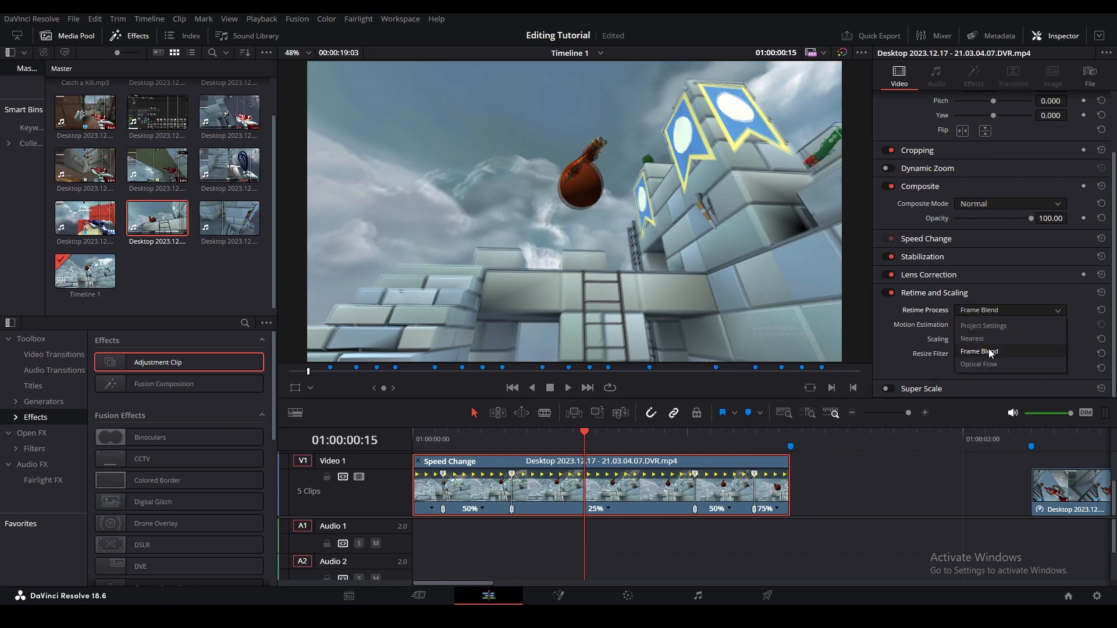
{"action": "left_click", "coordinate": [989, 351]}
{"action": "left_click", "coordinate": [986, 315]}
{"action": "left_click", "coordinate": [1000, 363]}
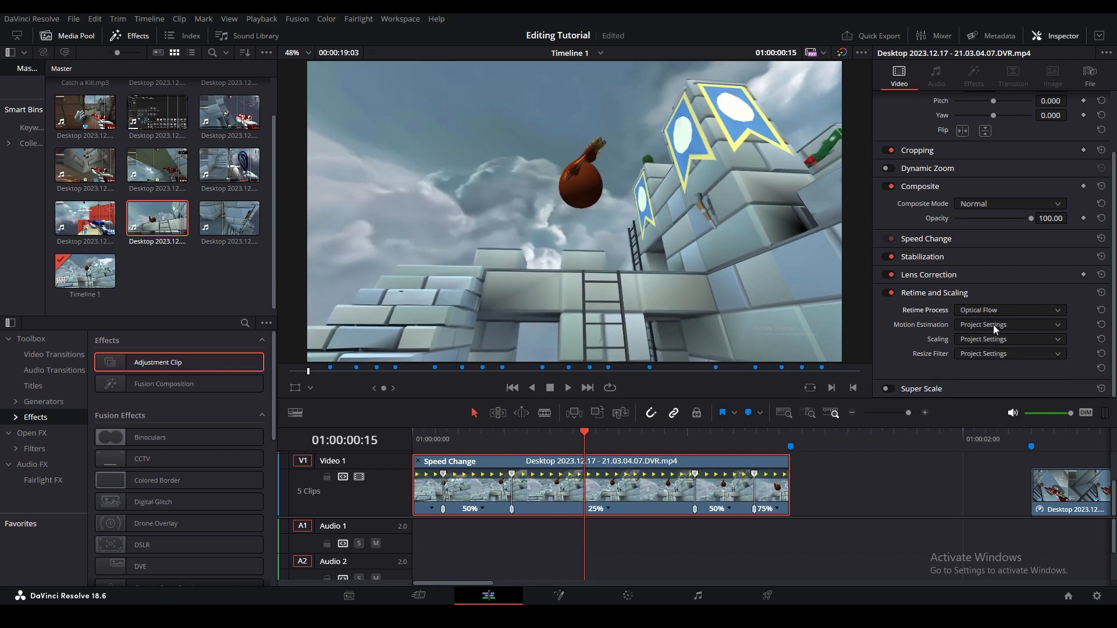
{"action": "left_click", "coordinate": [989, 316]}
{"action": "left_click", "coordinate": [1001, 351]}
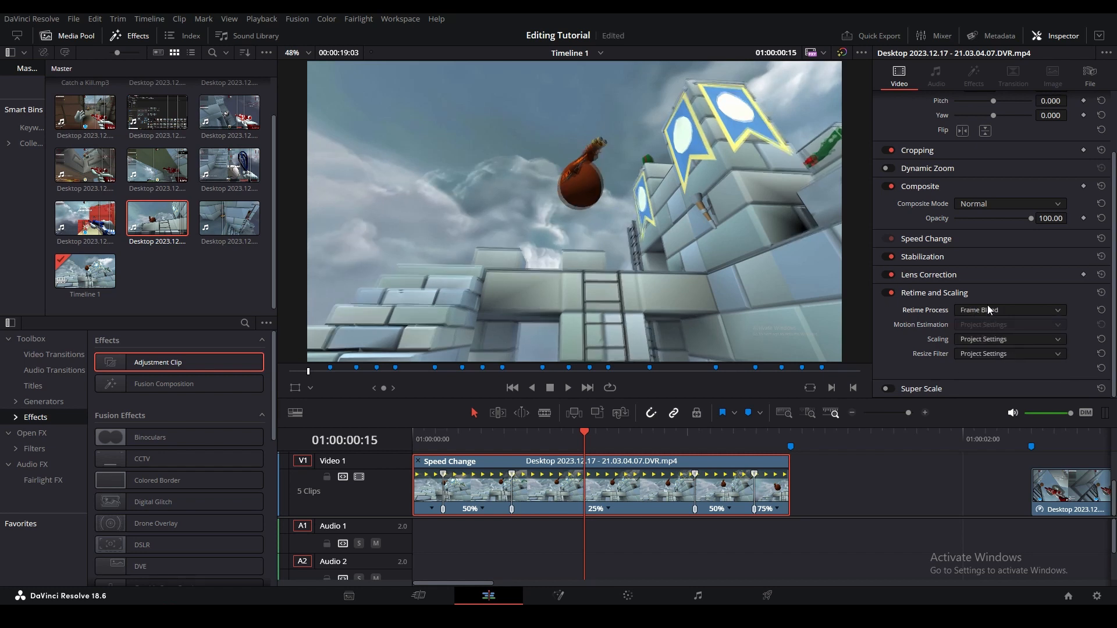
Step: Set the first clip's retime process to Optical Flow and its motion estimation to Standard Faster
{"action": "left_click", "coordinate": [989, 311]}
{"action": "left_click", "coordinate": [999, 362]}
{"action": "left_click", "coordinate": [990, 324]}
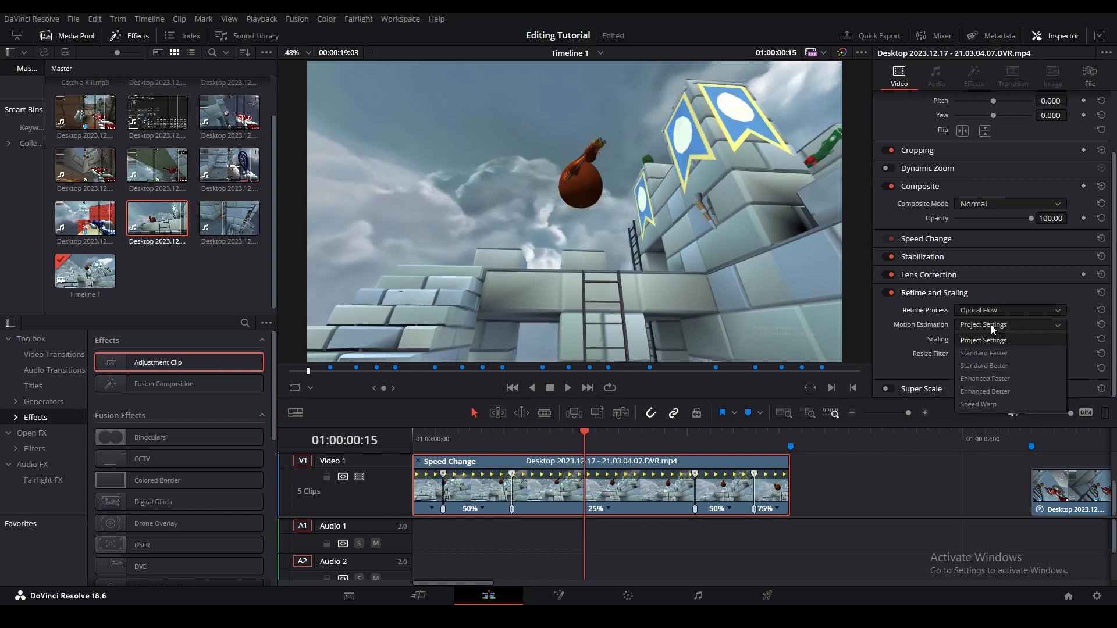
{"action": "left_click", "coordinate": [970, 354]}
Step: Place the 21.09.46.08 gameplay clip directly after the first clip and stretch its end toward the second beat marker
{"action": "left_click_drag", "start_coordinate": [229, 218], "coordinate": [815, 483]}
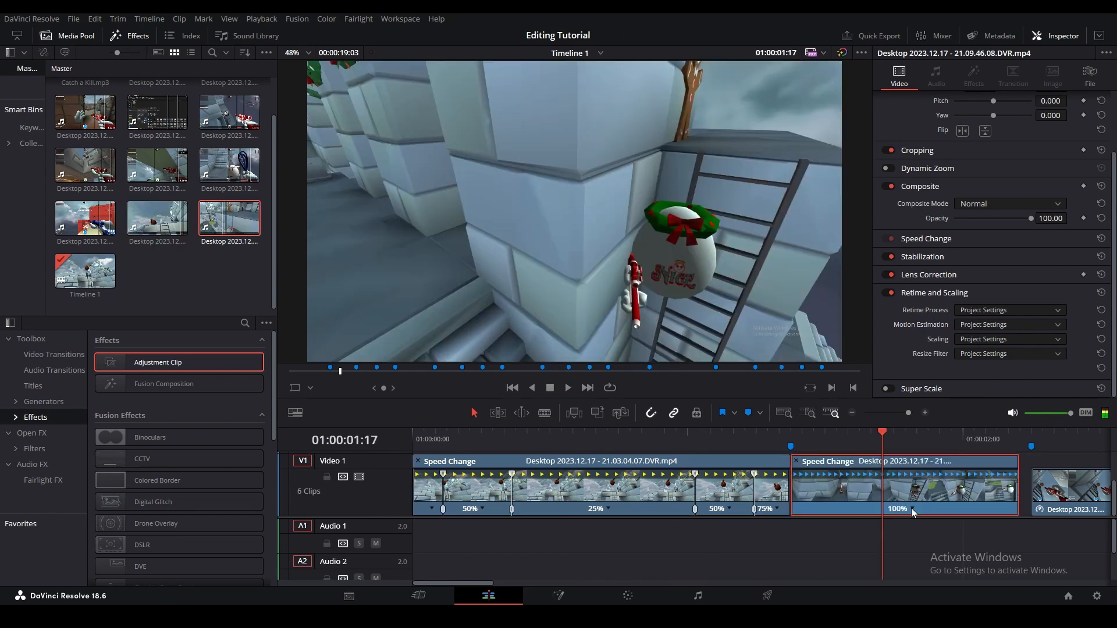
{"action": "mouse_move", "coordinate": [1017, 461]}
{"action": "left_mouse_down"}
{"action": "mouse_move", "coordinate": [1030, 461]}
{"action": "mouse_move", "coordinate": [1019, 468]}
{"action": "left_mouse_up"}
{"action": "left_click", "coordinate": [1016, 473]}
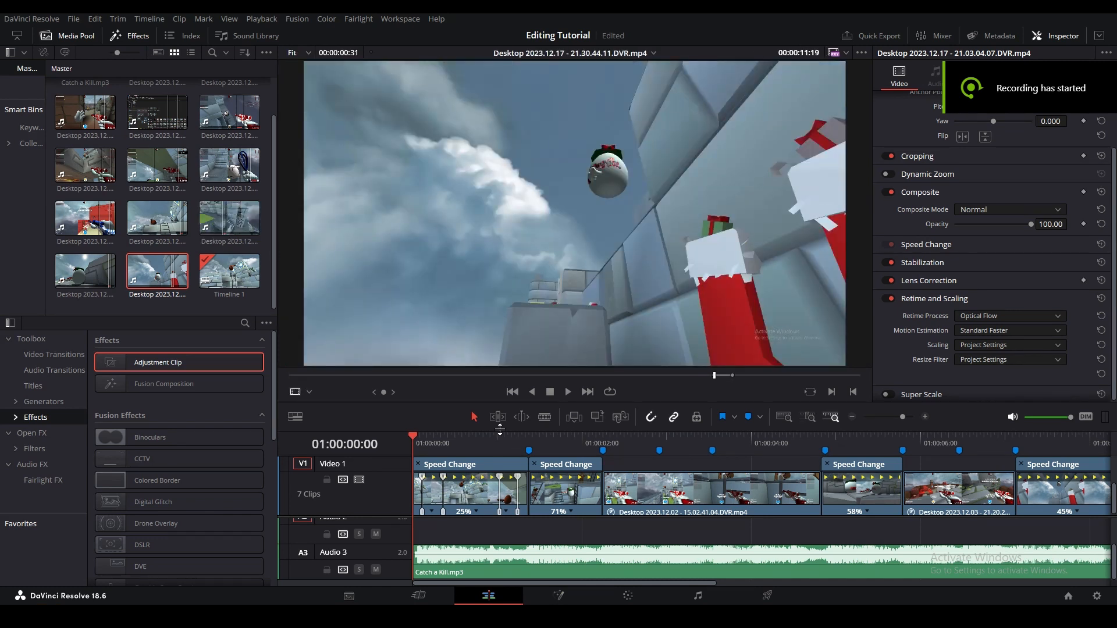
Step: Hide the retime controls on the first, second and fourth clips of Video 1
{"action": "left_click", "coordinate": [518, 437]}
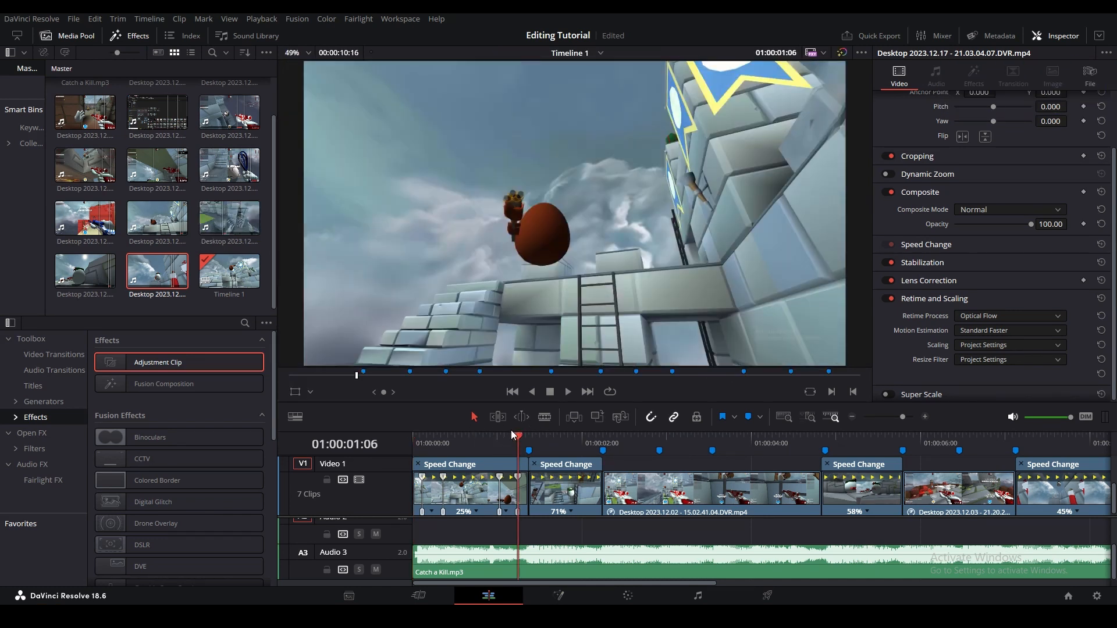
{"action": "left_click", "coordinate": [500, 486]}
{"action": "key", "text": "ctrl+r"}
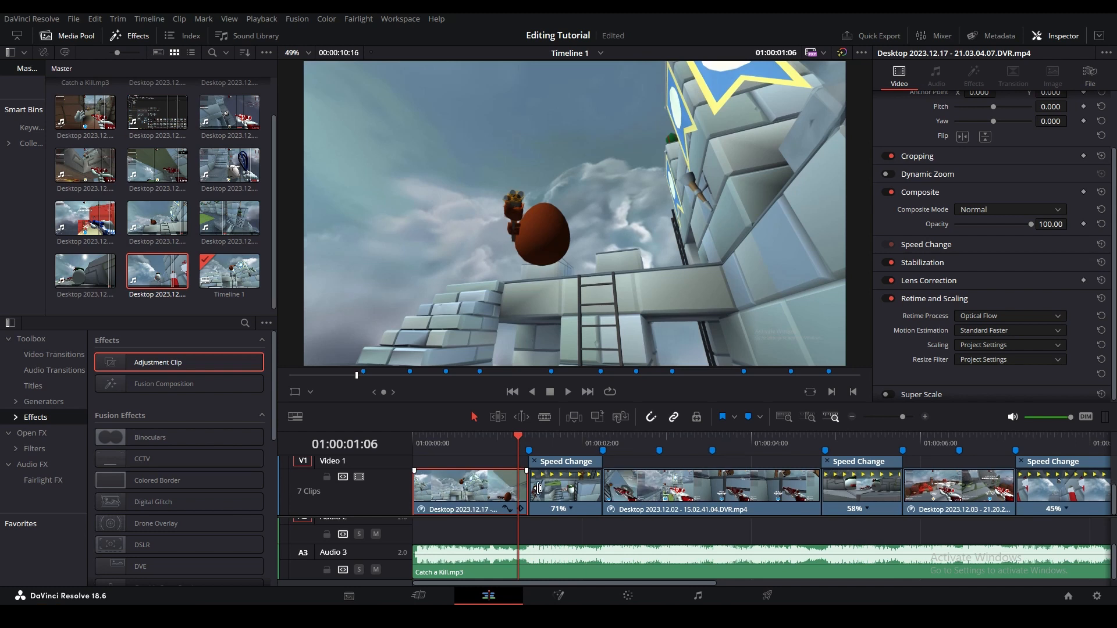
{"action": "left_click", "coordinate": [540, 489]}
{"action": "key", "text": "ctrl+r"}
{"action": "left_click", "coordinate": [859, 494]}
{"action": "key", "text": "ctrl+r"}
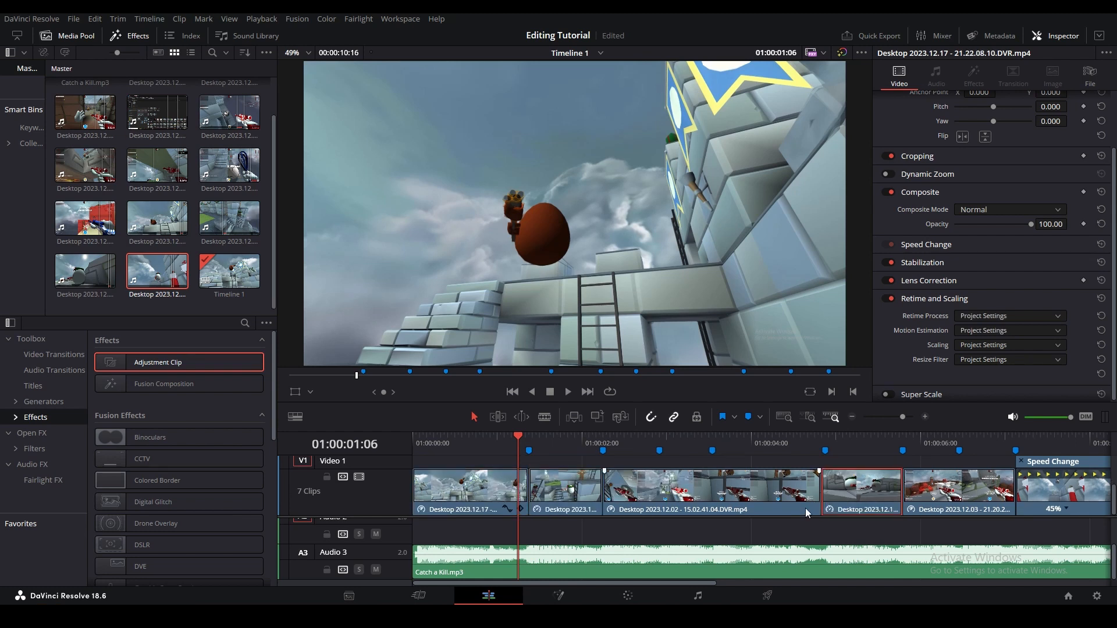
Step: Hide the retime controls on the last two clips of Video 1
{"action": "left_click_drag", "start_coordinate": [681, 584], "coordinate": [838, 584]}
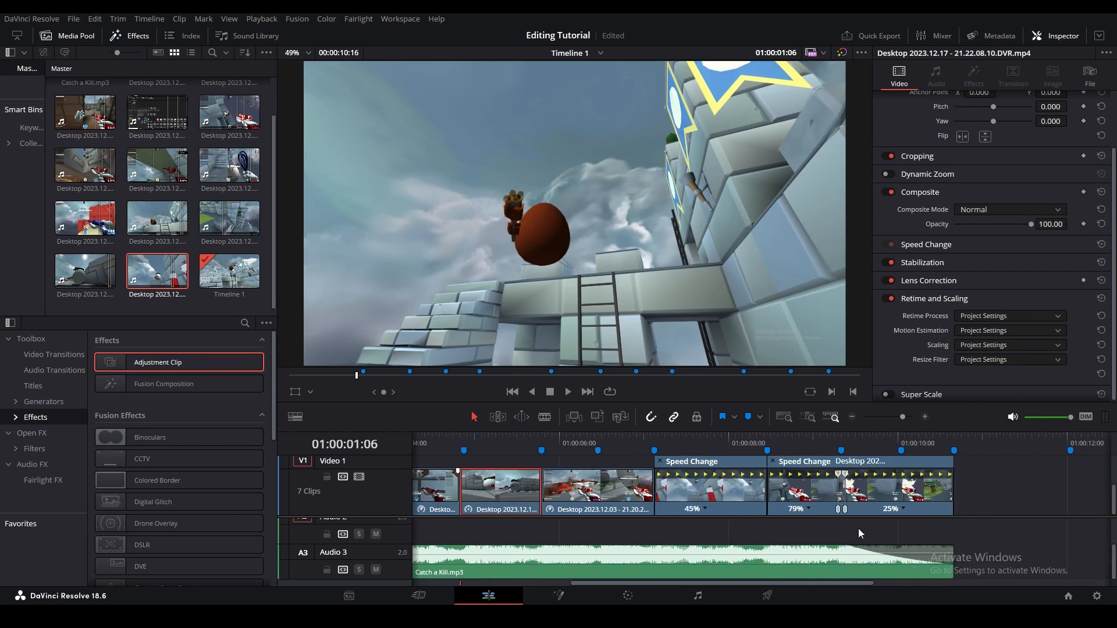
{"action": "left_click", "coordinate": [748, 500]}
{"action": "key", "text": "ctrl+r"}
{"action": "left_click", "coordinate": [831, 500]}
{"action": "key", "text": "ctrl+r"}
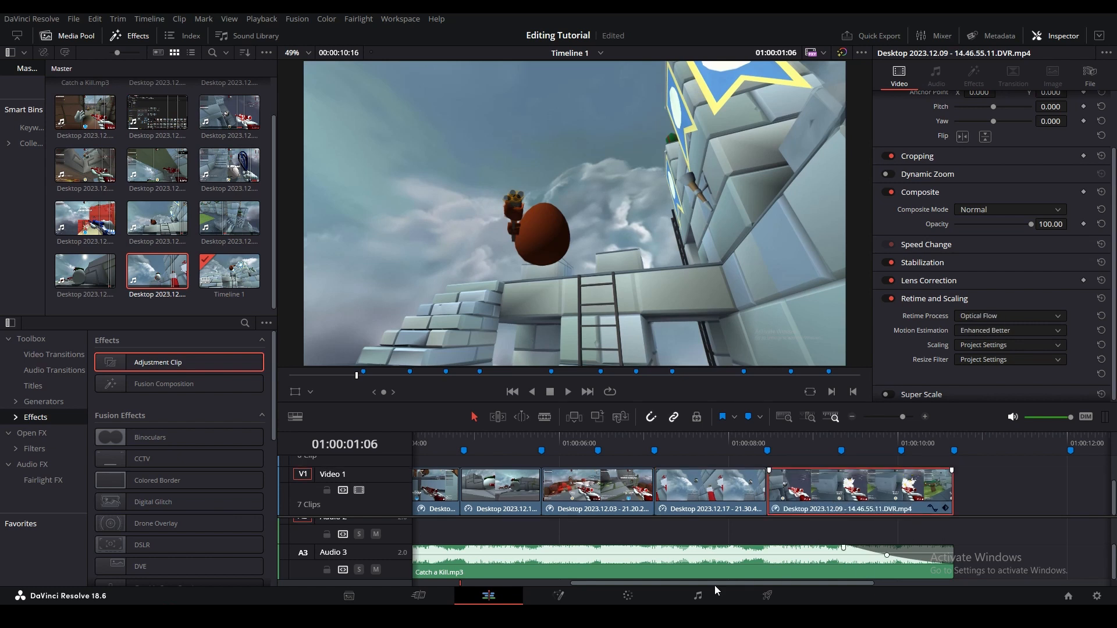
Step: Add a 6-frame Cross Dissolve at the cut between the first and second clips
{"action": "left_click_drag", "start_coordinate": [746, 583], "coordinate": [470, 571]}
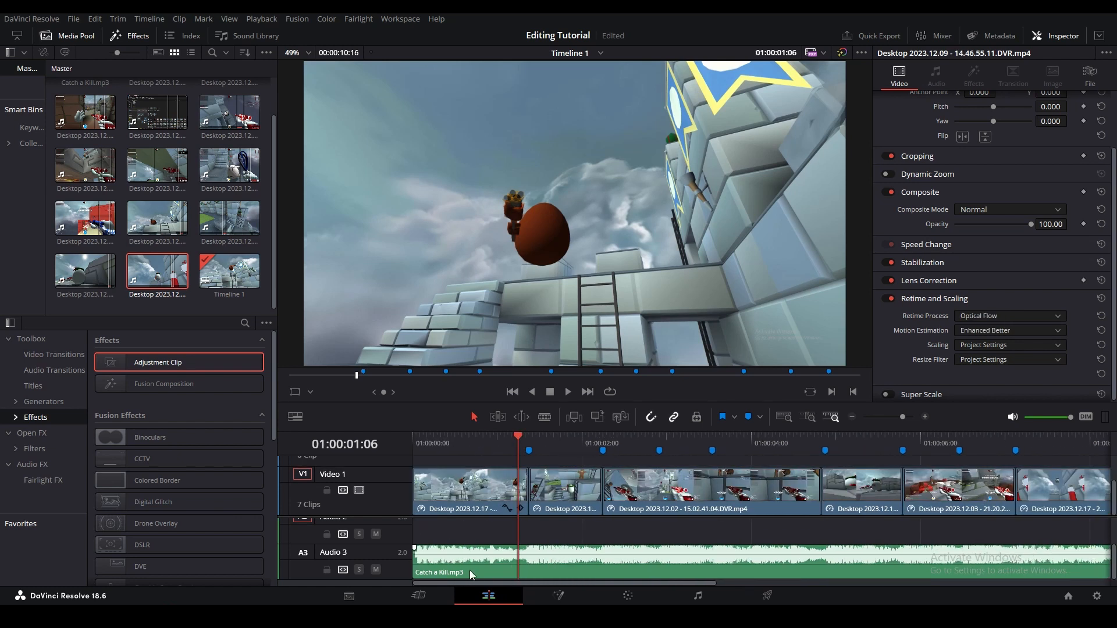
{"action": "left_click", "coordinate": [474, 444]}
{"action": "right_click", "coordinate": [529, 501]}
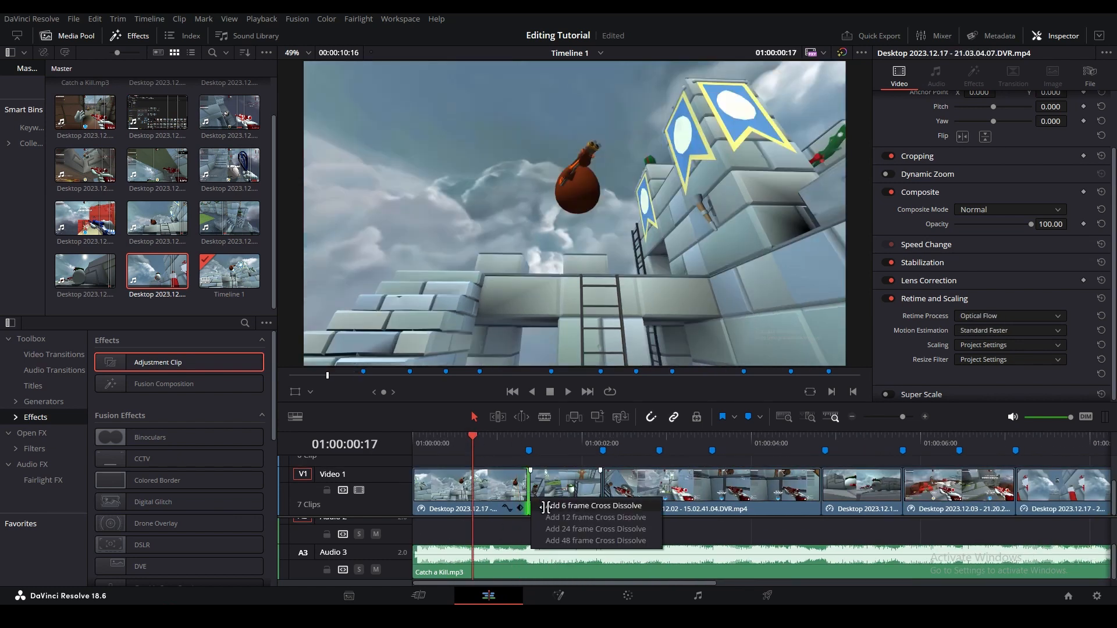
{"action": "left_click", "coordinate": [594, 506]}
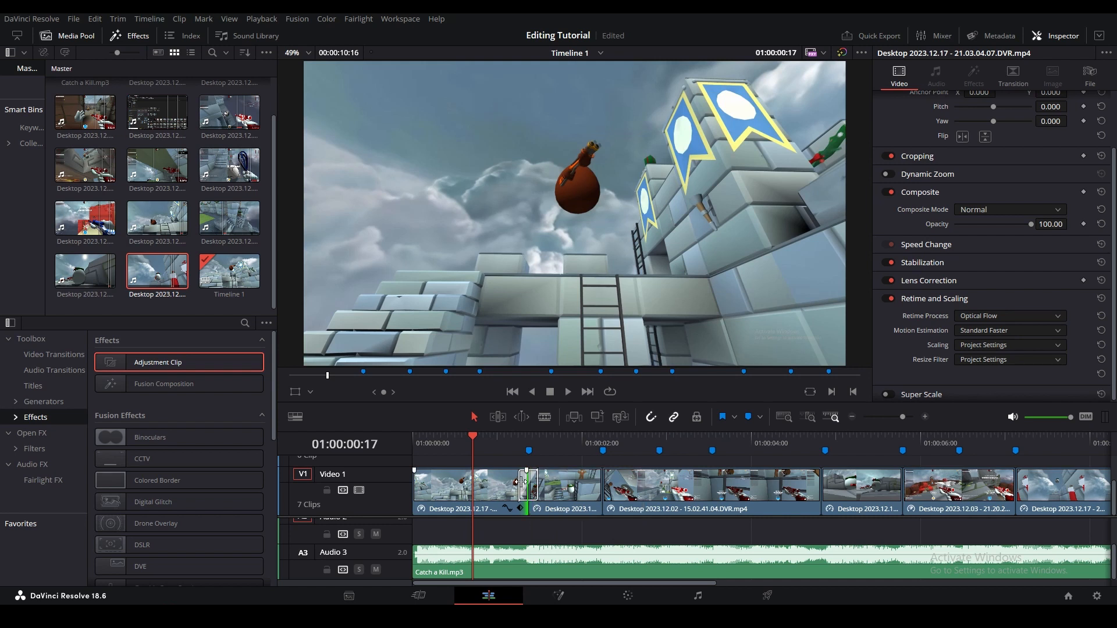
Step: Change the transition between the first and second clips to Blur Dissolve
{"action": "left_click", "coordinate": [523, 485]}
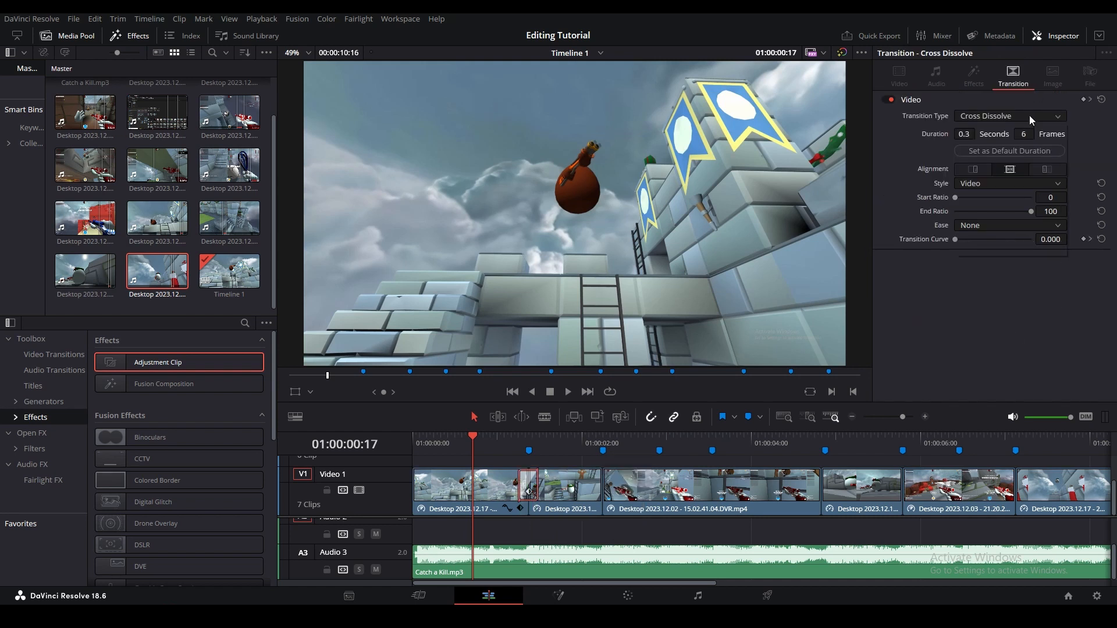
{"action": "left_click", "coordinate": [1029, 116]}
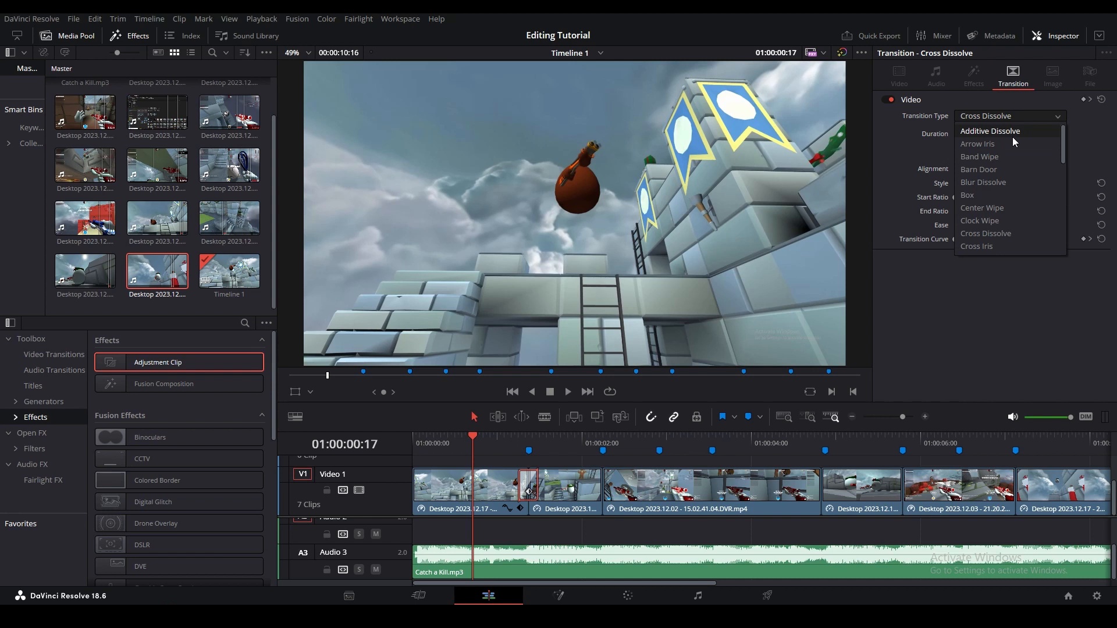
{"action": "scroll", "coordinate": [1012, 142], "scroll_direction": "down", "scroll_amount": 1}
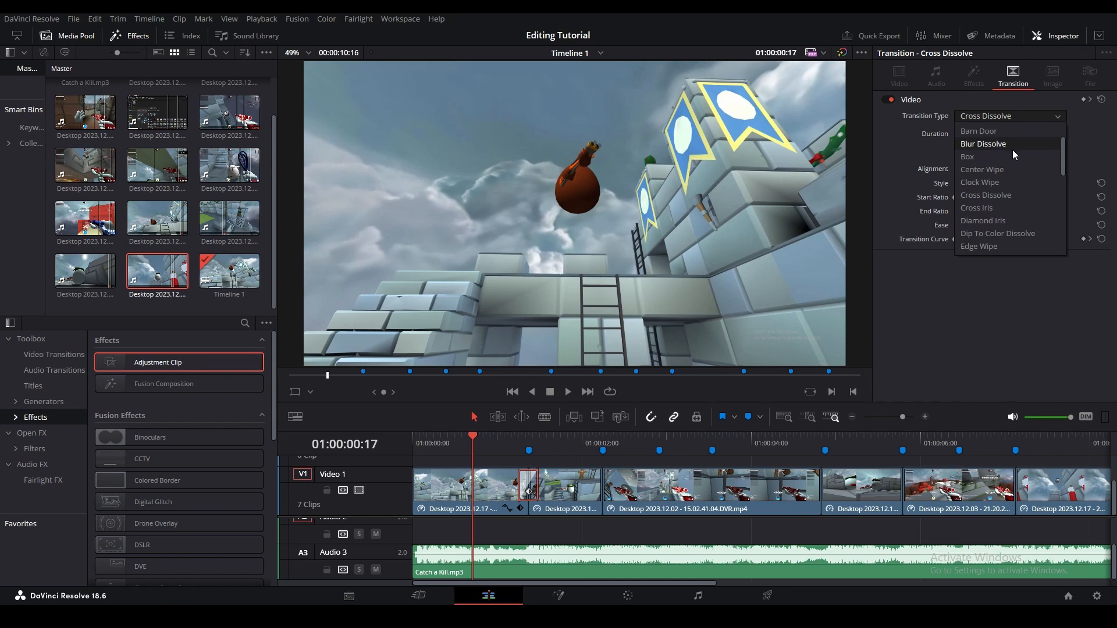
{"action": "left_click", "coordinate": [1012, 147]}
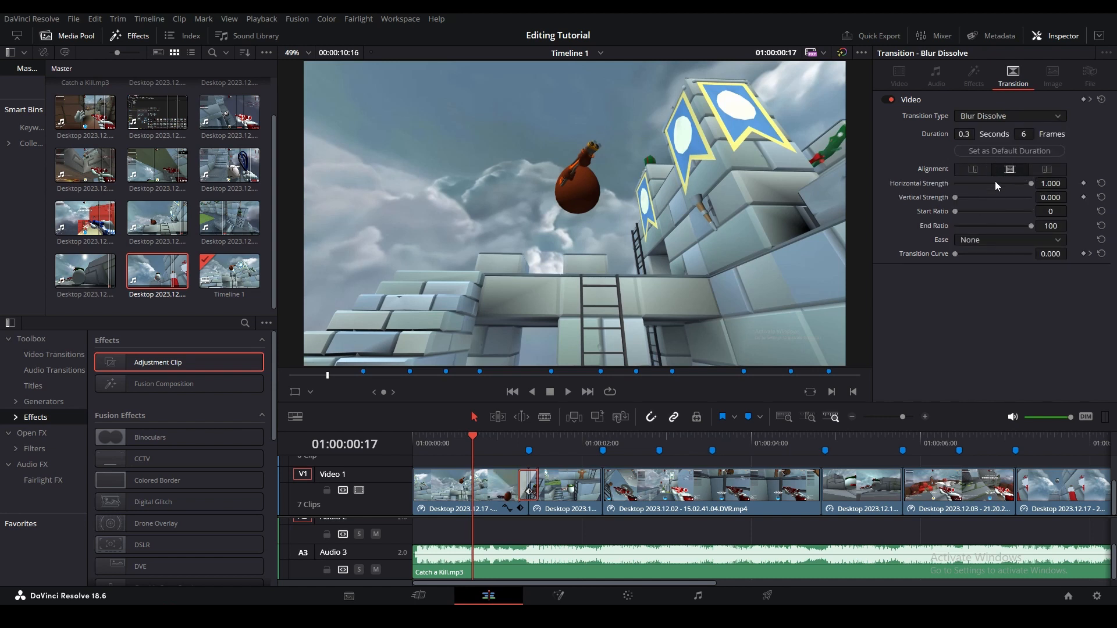
Step: Set the Blur Dissolve's ease to In & Out and its horizontal strength to 0.400
{"action": "left_click", "coordinate": [975, 240]}
{"action": "left_click", "coordinate": [993, 306]}
{"action": "double_click", "coordinate": [1024, 184]}
{"action": "left_click", "coordinate": [1057, 183]}
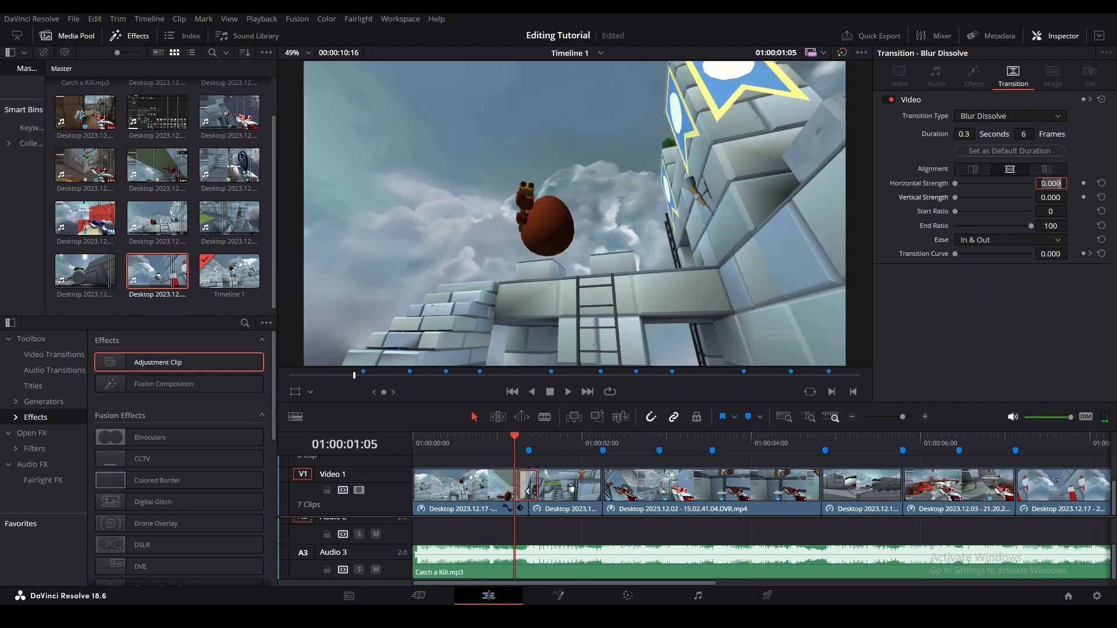
{"action": "left_click_drag", "start_coordinate": [1058, 183], "coordinate": [1054, 184]}
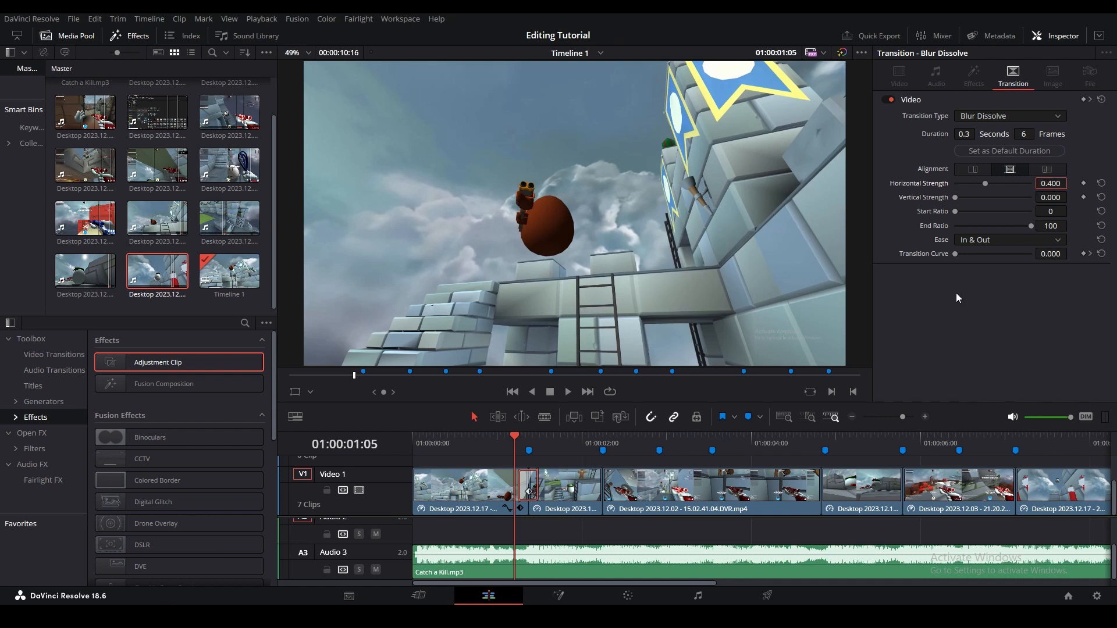
Step: Set the horizontal strength of the first cut's Blur Dissolve to 0.600
{"action": "left_click_drag", "start_coordinate": [502, 441], "coordinate": [529, 438]}
{"action": "left_click", "coordinate": [1052, 184]}
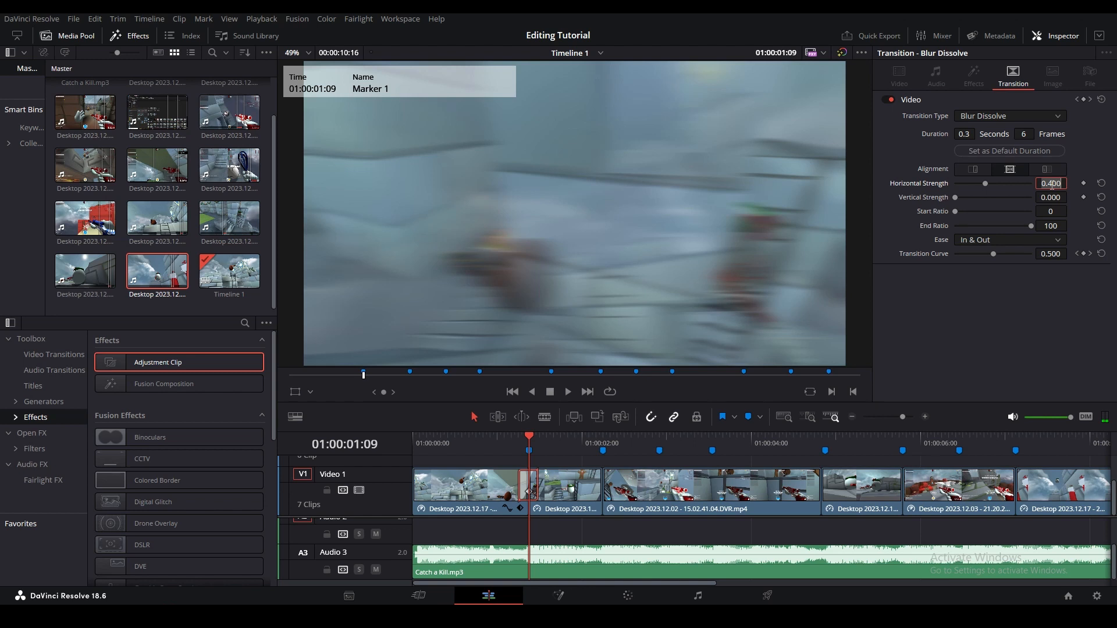
{"action": "left_click_drag", "start_coordinate": [1052, 184], "coordinate": [1051, 184]}
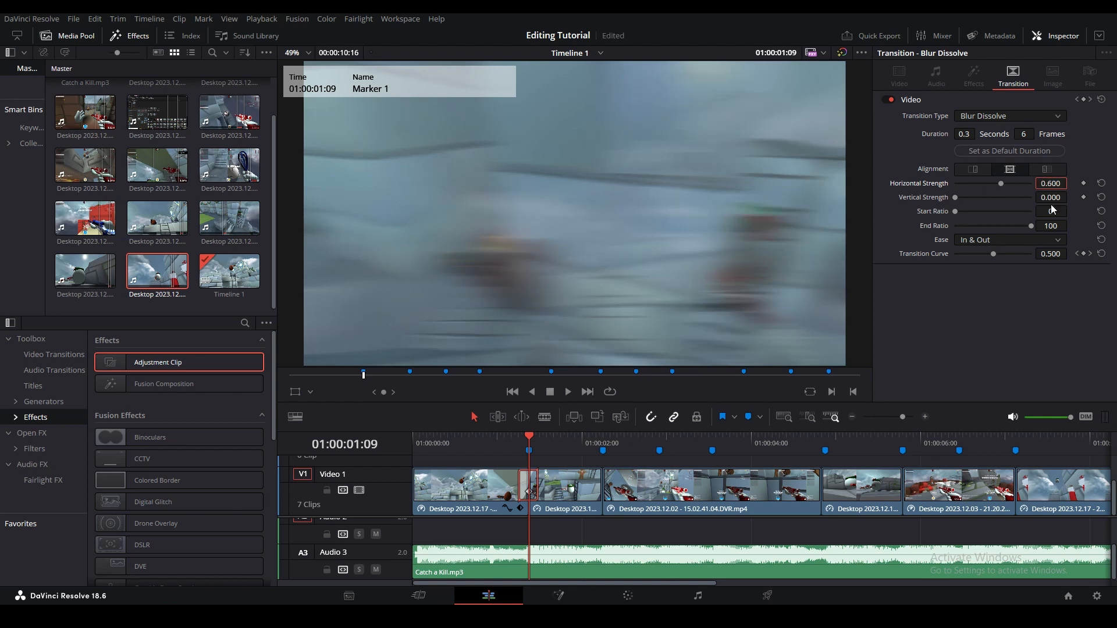
Step: Copy the first cut's Blur Dissolve and paste it onto the next three cuts of Video 1
{"action": "key", "text": "shift+Down"}
{"action": "key", "text": "shift+Down"}
{"action": "right_click", "coordinate": [537, 492]}
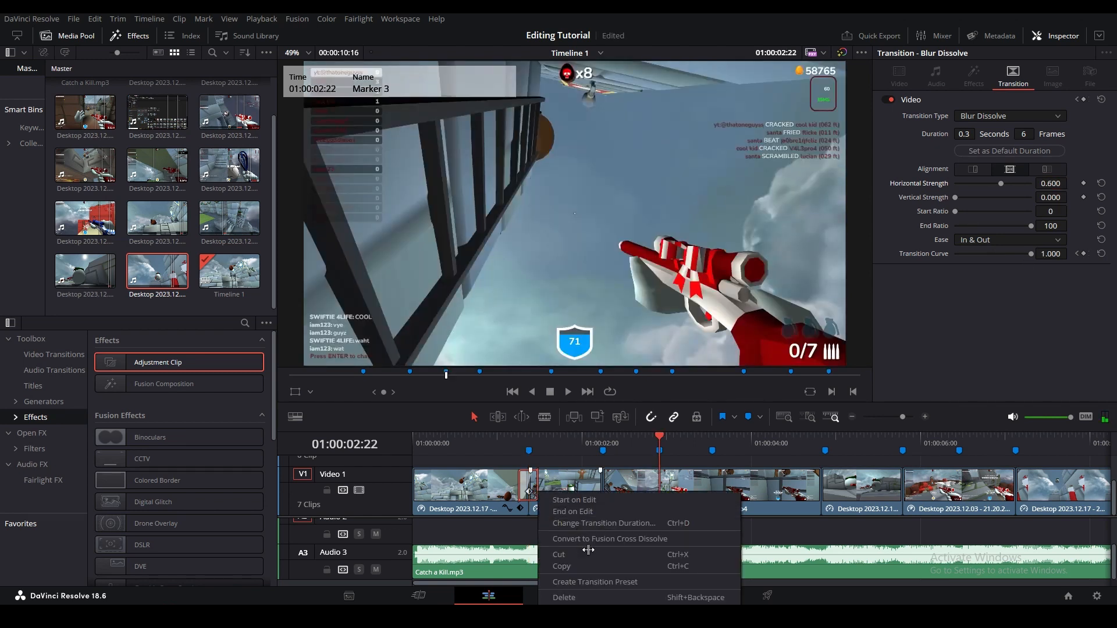
{"action": "key", "text": "Escape"}
{"action": "right_click", "coordinate": [605, 487]}
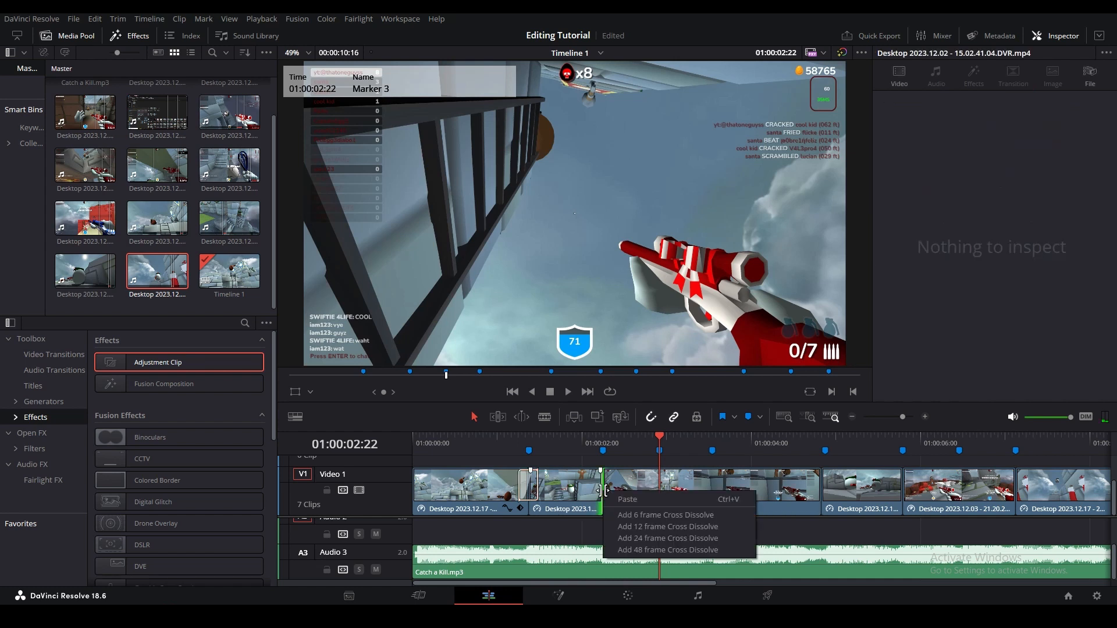
{"action": "left_click", "coordinate": [647, 500]}
{"action": "right_click", "coordinate": [826, 485]}
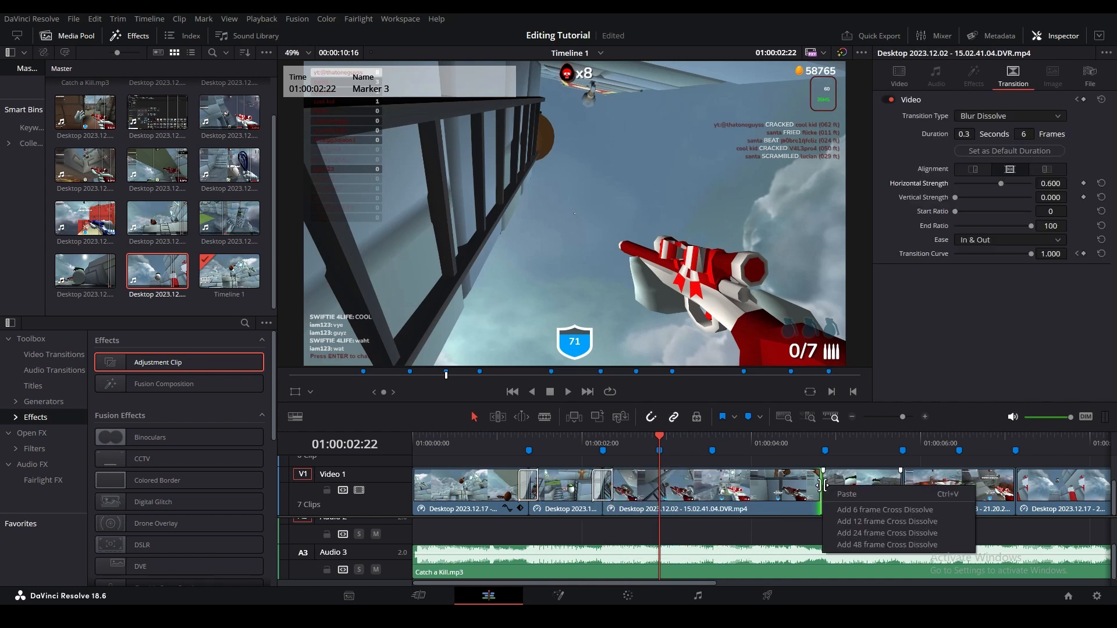
{"action": "left_click", "coordinate": [868, 498]}
{"action": "right_click", "coordinate": [902, 486]}
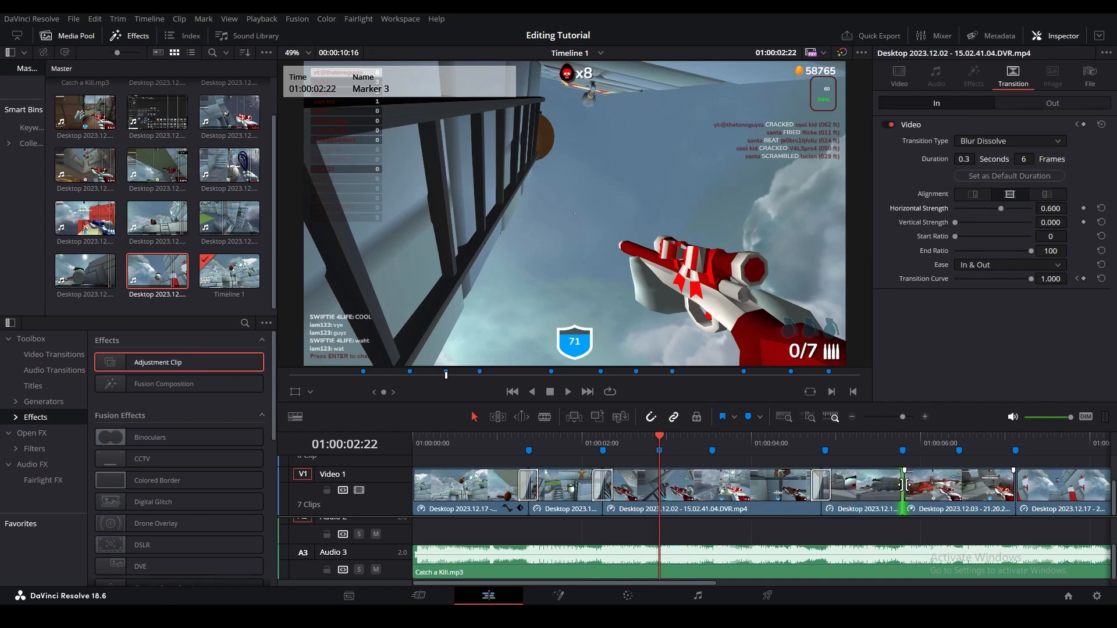
{"action": "left_click", "coordinate": [943, 499]}
Step: Paste the Blur Dissolve onto the last two cuts of Video 1 and play the timeline
{"action": "left_click_drag", "start_coordinate": [574, 581], "coordinate": [764, 581]}
{"action": "right_click", "coordinate": [582, 485]}
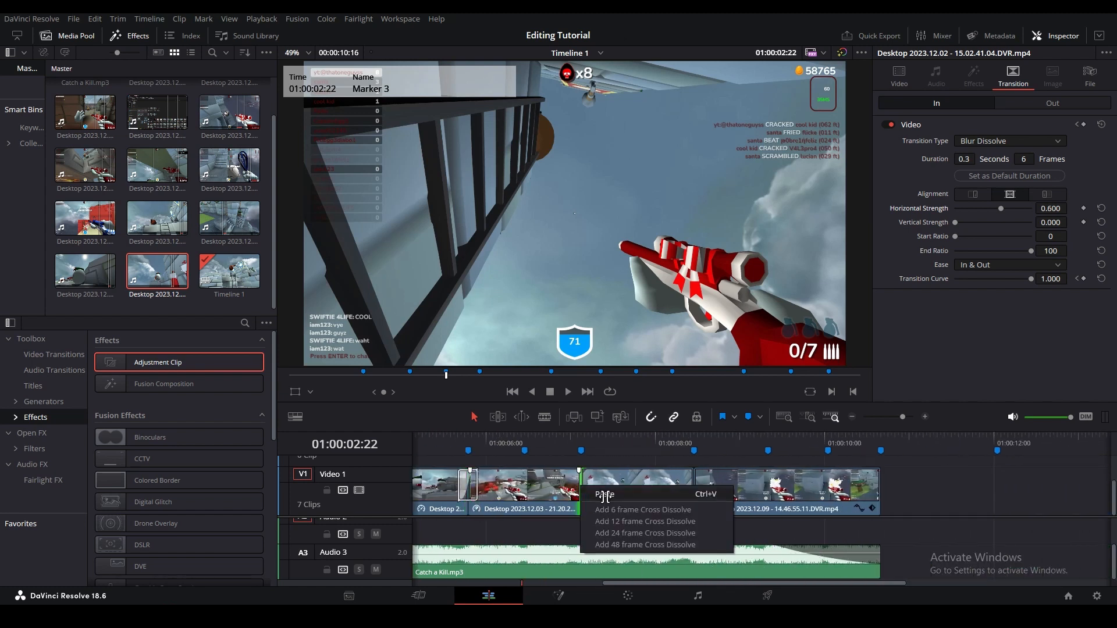
{"action": "left_click", "coordinate": [605, 499]}
{"action": "right_click", "coordinate": [695, 488]}
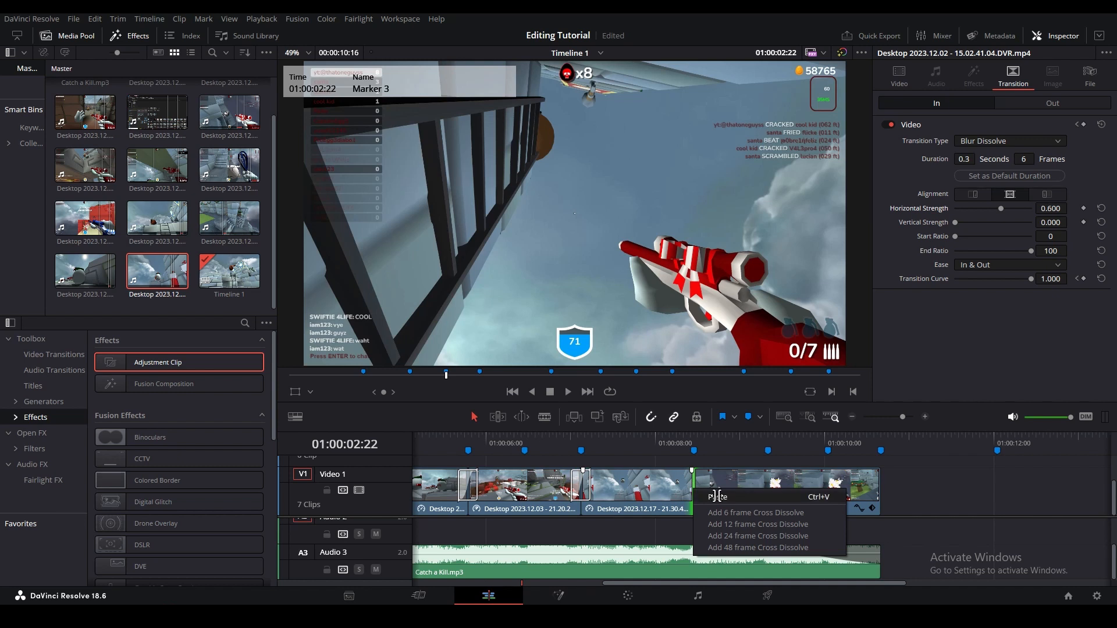
{"action": "left_click", "coordinate": [718, 497]}
{"action": "left_click_drag", "start_coordinate": [624, 580], "coordinate": [521, 576]}
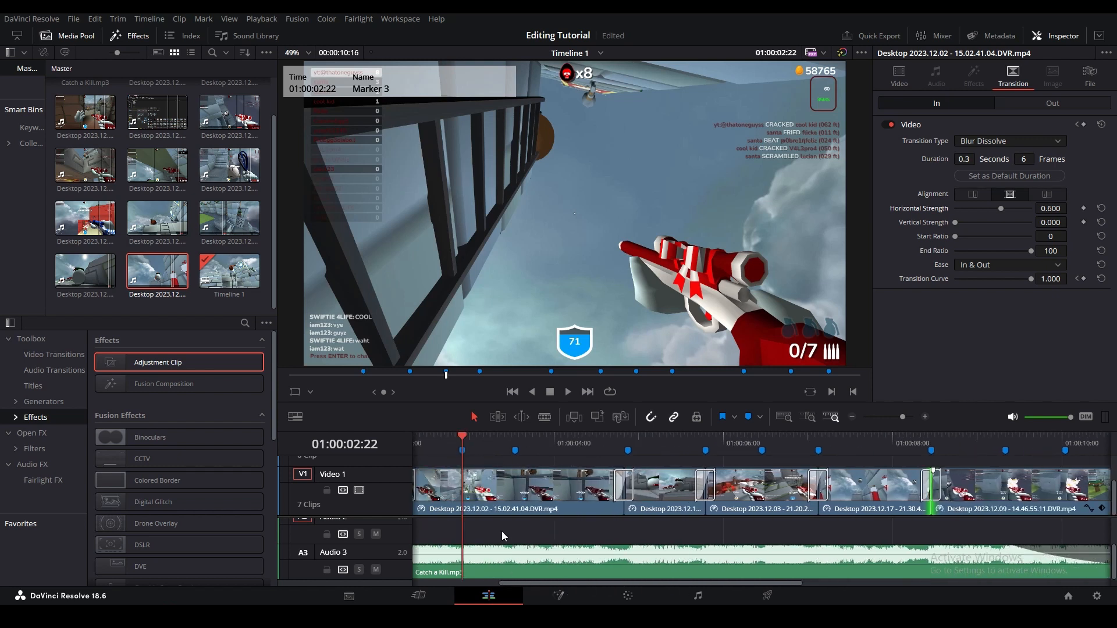
{"action": "key", "text": "space"}
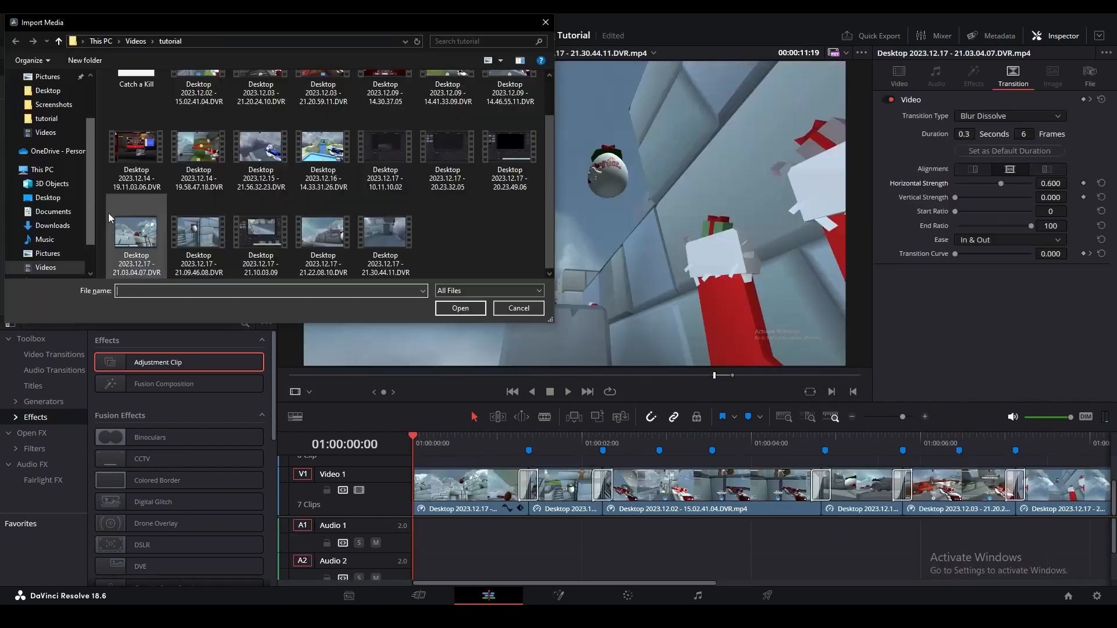
Step: Import Crackshot_Fire and Shell_Kill_Audio from the Video SFX folder into the media pool
{"action": "left_click", "coordinate": [58, 241]}
{"action": "scroll", "coordinate": [408, 155], "scroll_direction": "down", "scroll_amount": 1}
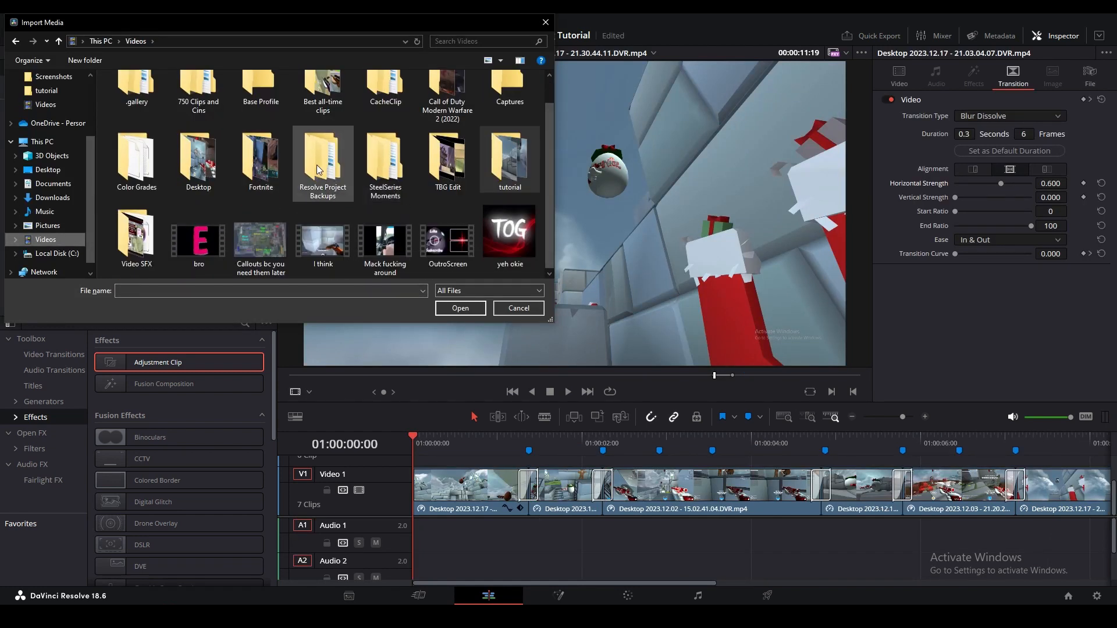
{"action": "double_click", "coordinate": [133, 237]}
{"action": "scroll", "coordinate": [417, 169], "scroll_direction": "down", "scroll_amount": 1}
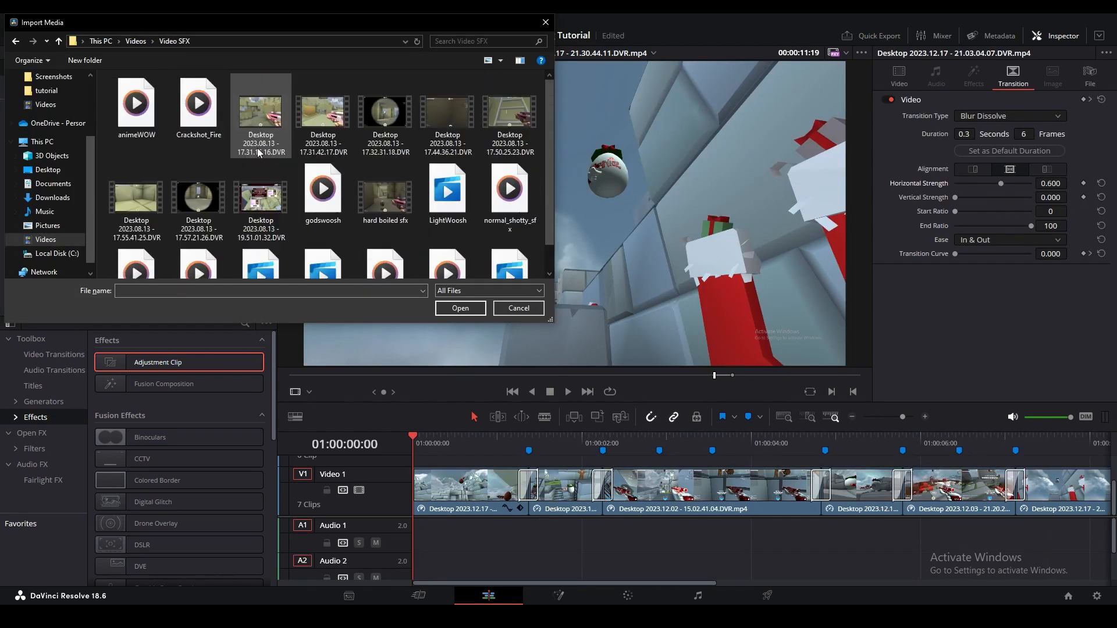
{"action": "left_click", "coordinate": [189, 100]}
{"action": "scroll", "coordinate": [194, 263], "scroll_direction": "up", "scroll_amount": 1}
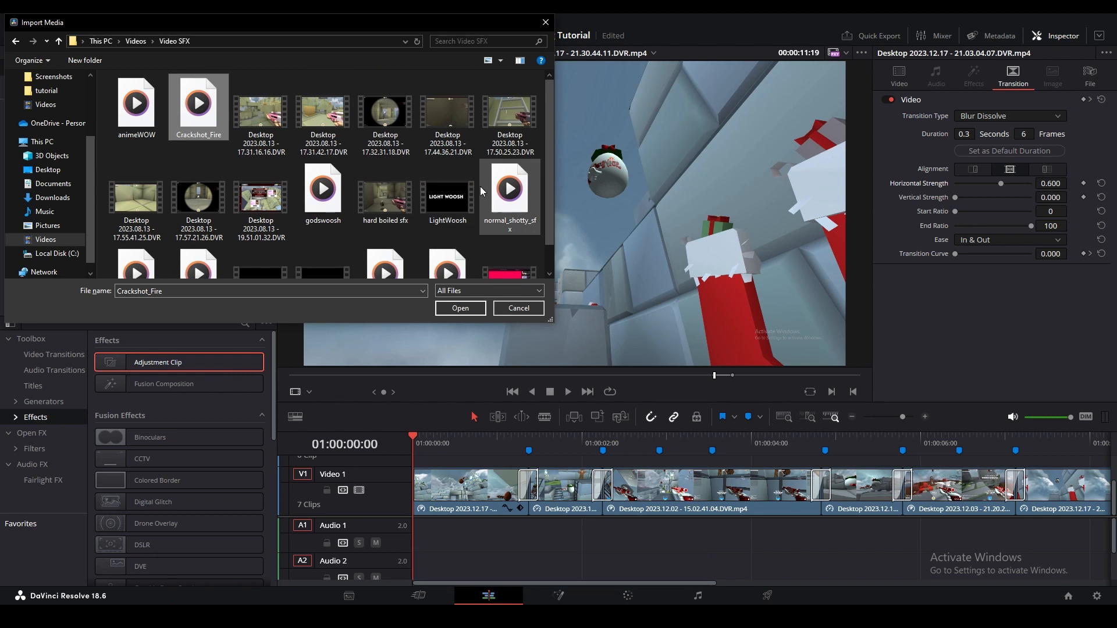
{"action": "scroll", "coordinate": [193, 264], "scroll_direction": "down", "scroll_amount": 1}
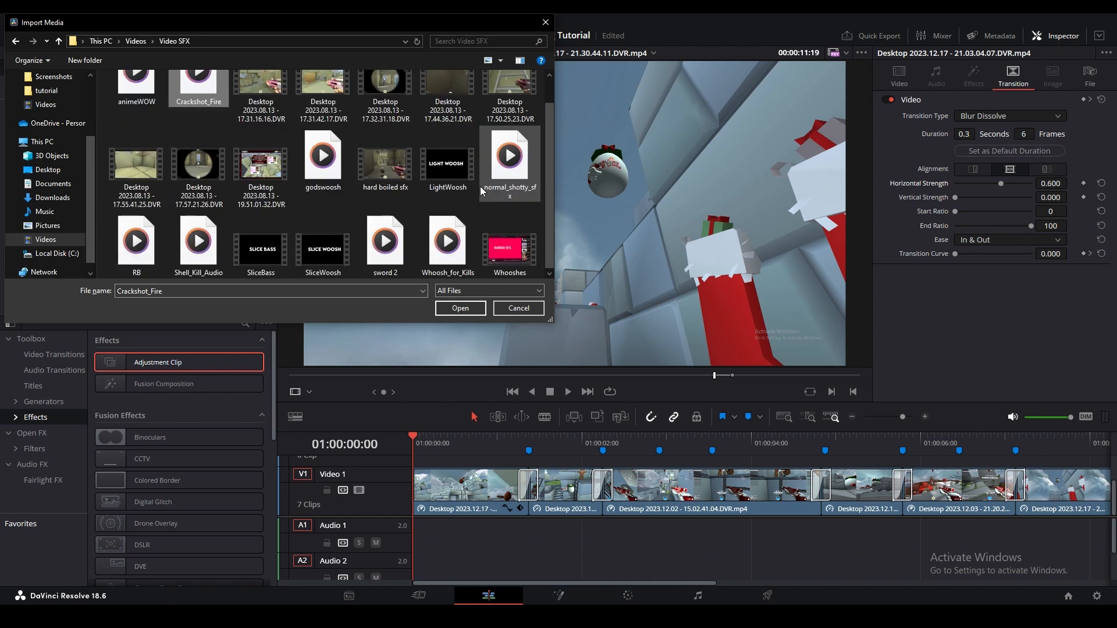
{"action": "left_click", "coordinate": [200, 241], "text": "ctrl"}
{"action": "left_click", "coordinate": [460, 308]}
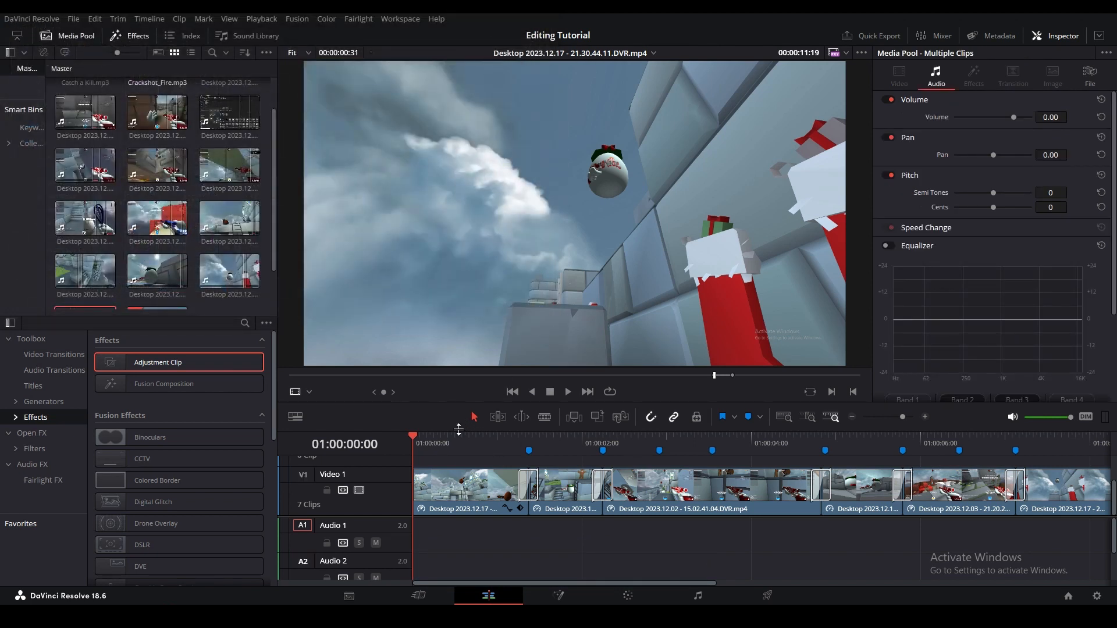
Step: Place Crackshot_Fire.mp3 on Audio 1 at Marker 4 (01:00:03:13) and play back from just before it
{"action": "left_click_drag", "start_coordinate": [157, 273], "coordinate": [481, 533]}
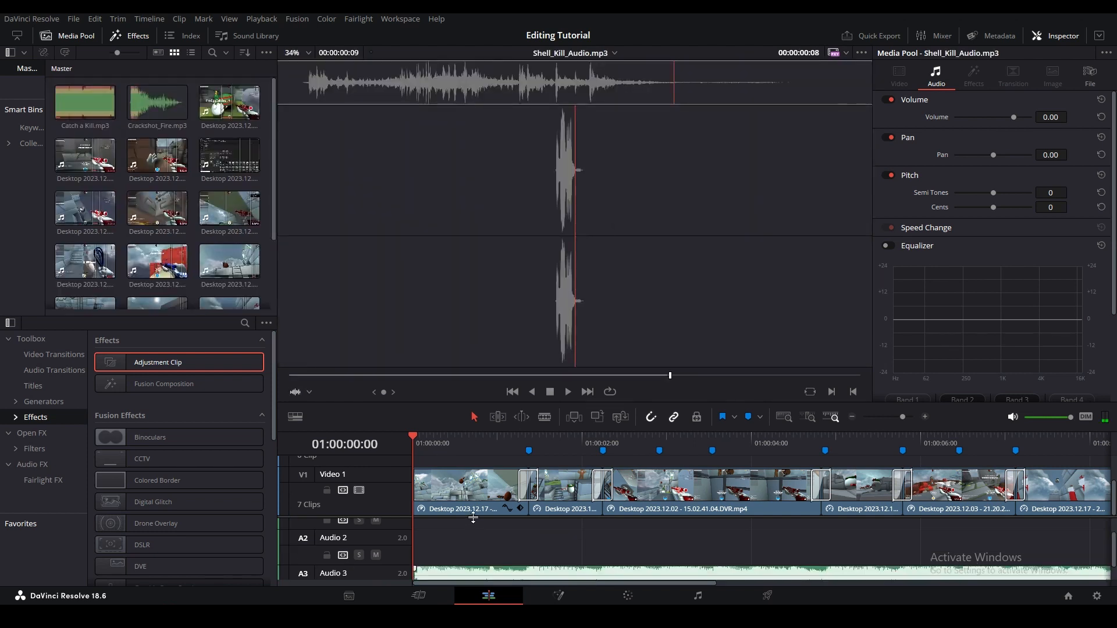
{"action": "left_click", "coordinate": [411, 445]}
{"action": "key", "text": "space"}
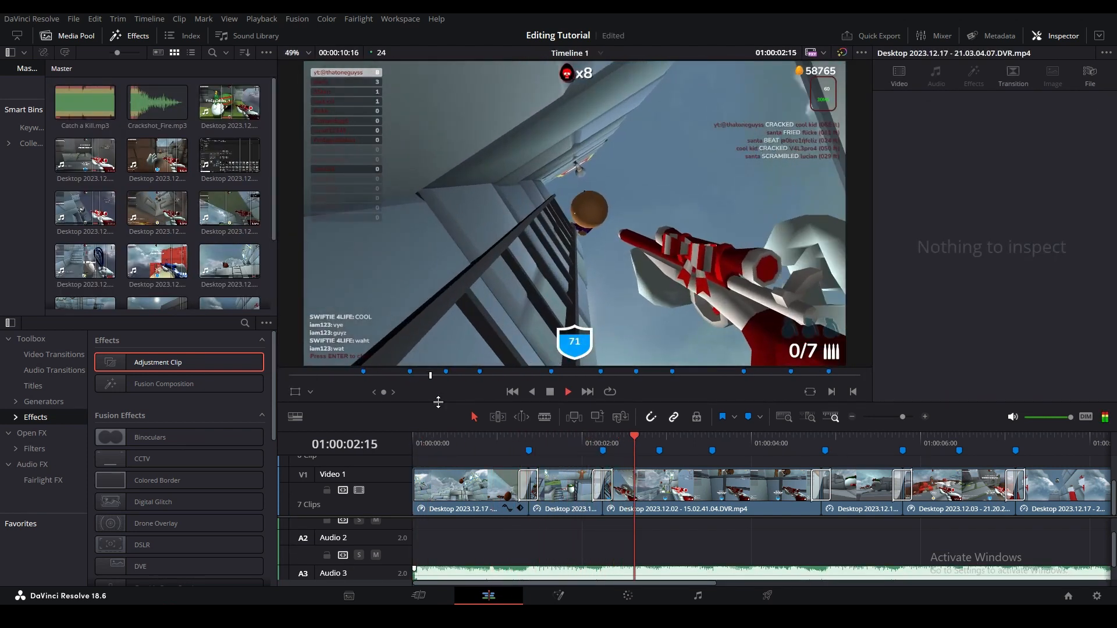
{"action": "key", "text": "space"}
{"action": "double_click", "coordinate": [158, 104]}
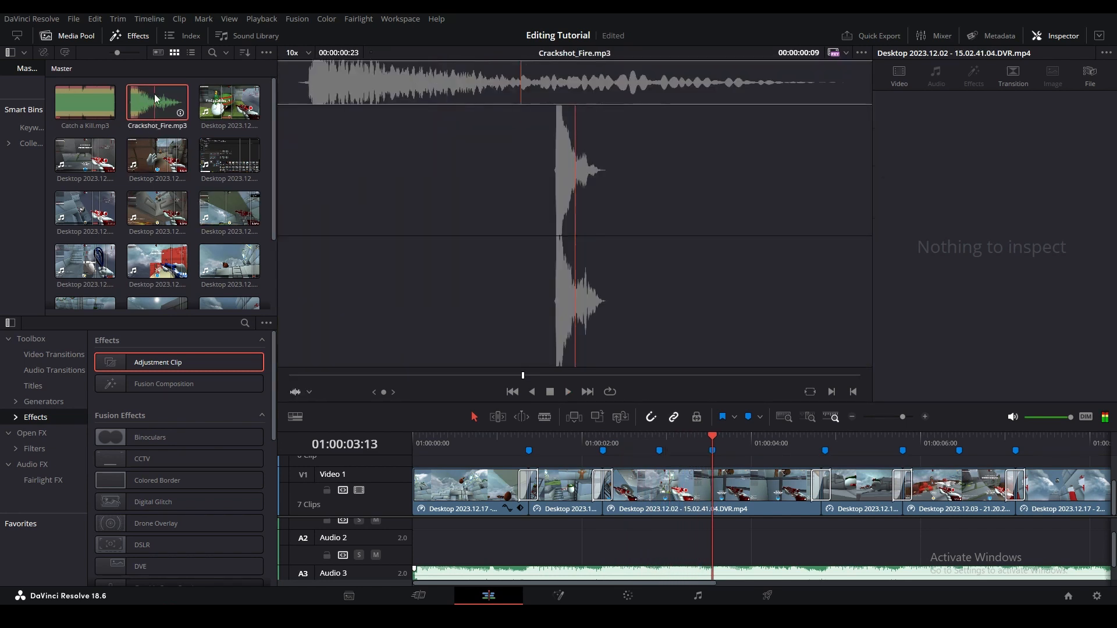
{"action": "key", "text": "F10"}
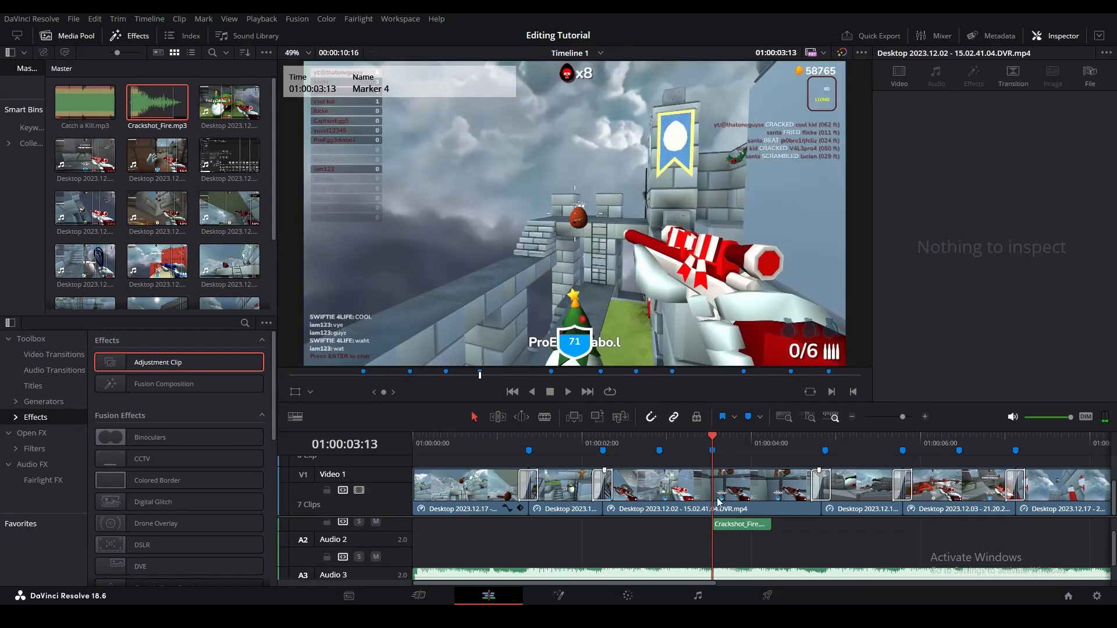
{"action": "scroll", "coordinate": [737, 540], "scroll_direction": "up", "scroll_amount": 2}
{"action": "left_click", "coordinate": [680, 437]}
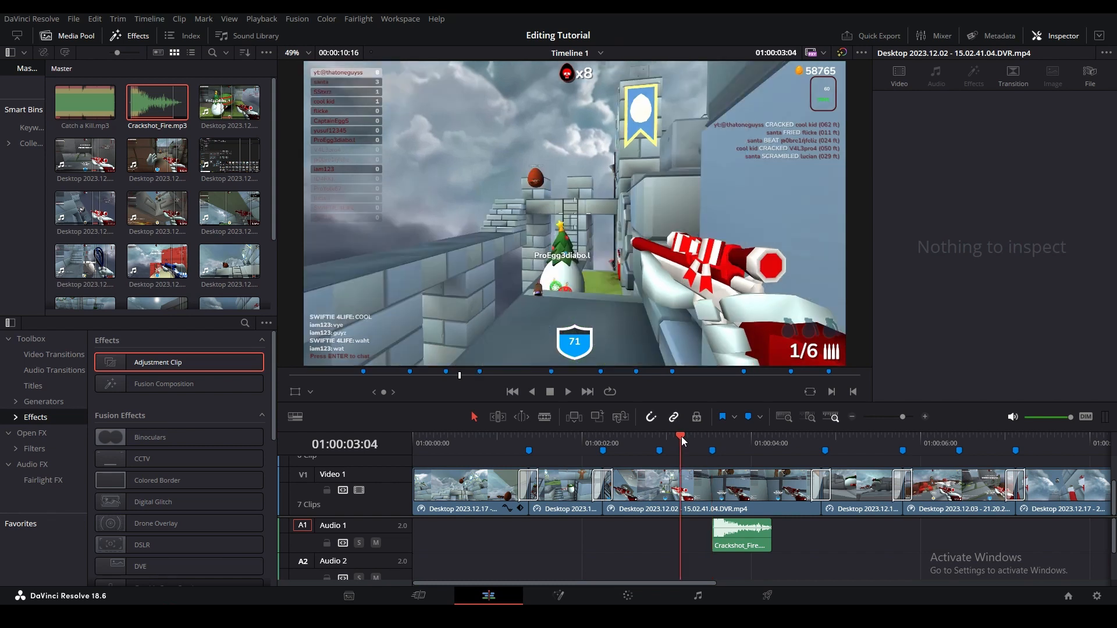
{"action": "key", "text": "space"}
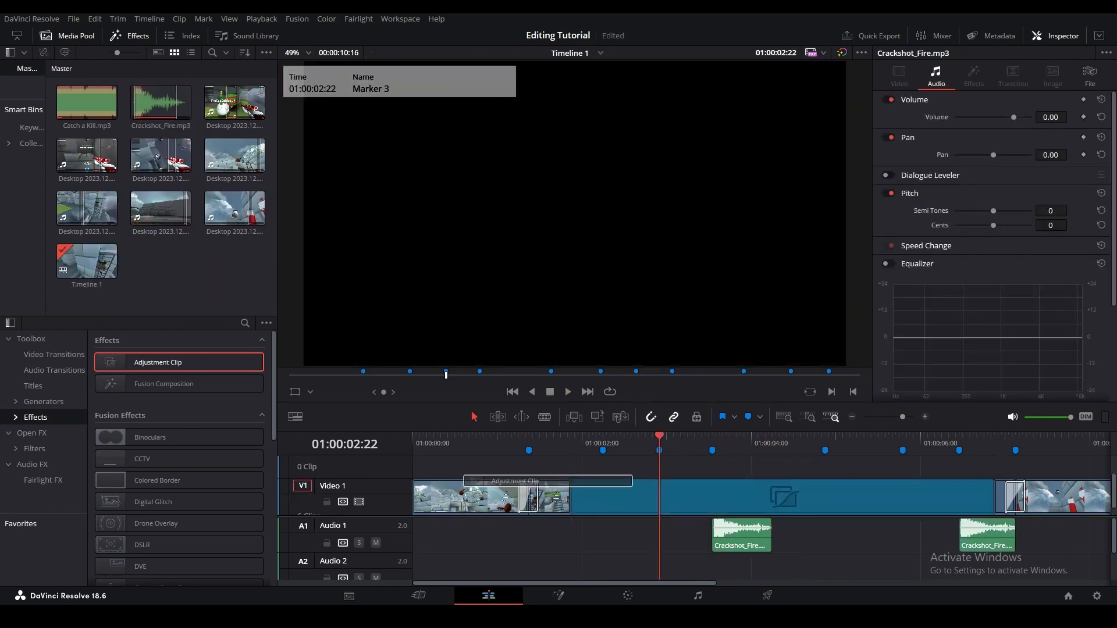
Step: Place an adjustment clip above Video 1 and cut it down to run from Marker 4 to 01:00:04:20
{"action": "left_click_drag", "start_coordinate": [530, 489], "coordinate": [605, 463]}
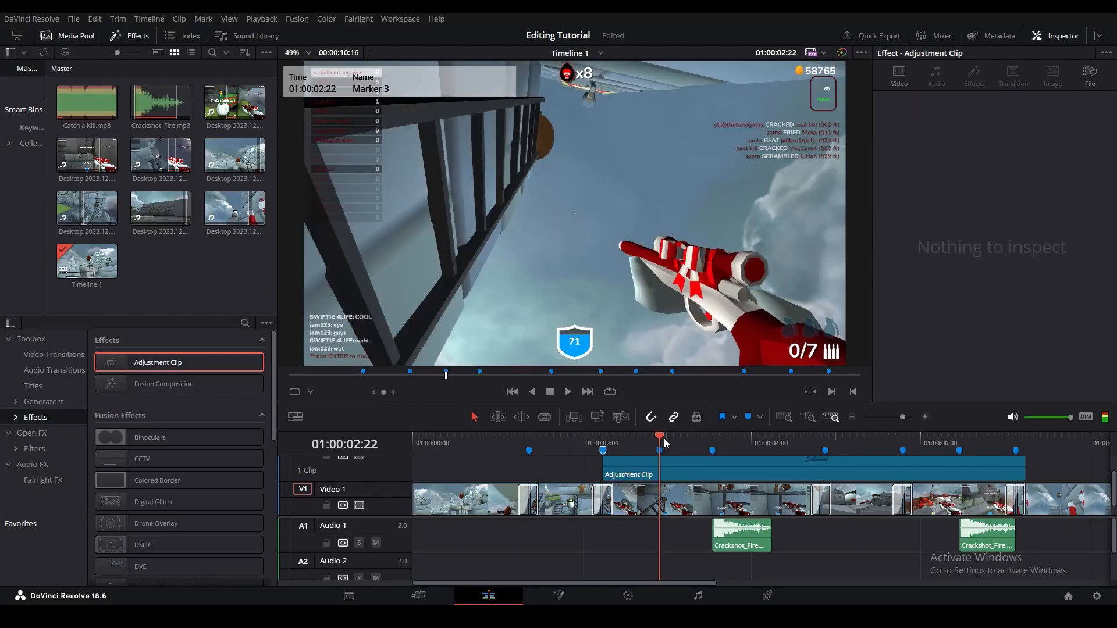
{"action": "left_click_drag", "start_coordinate": [666, 443], "coordinate": [705, 445]}
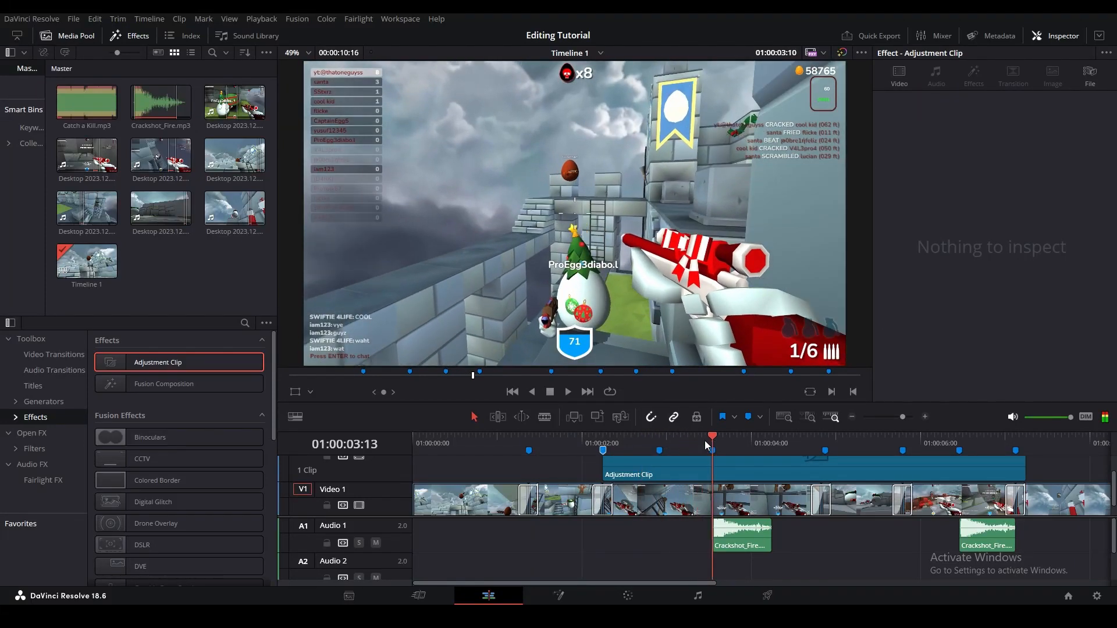
{"action": "left_click", "coordinate": [742, 469]}
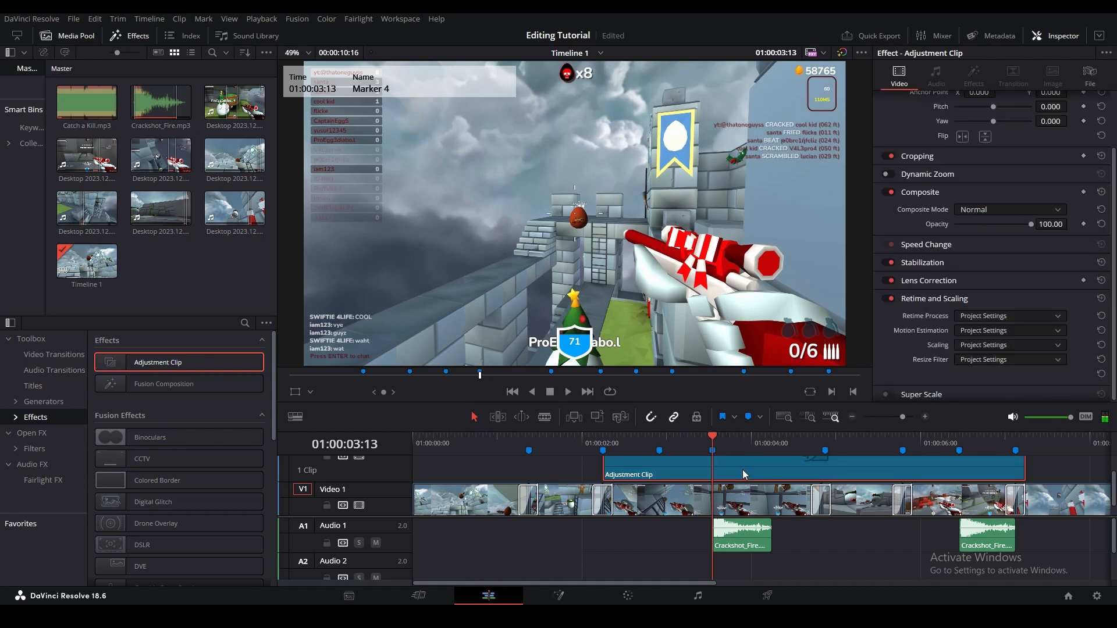
{"action": "key", "text": "ctrl+b"}
{"action": "left_click", "coordinate": [822, 444]}
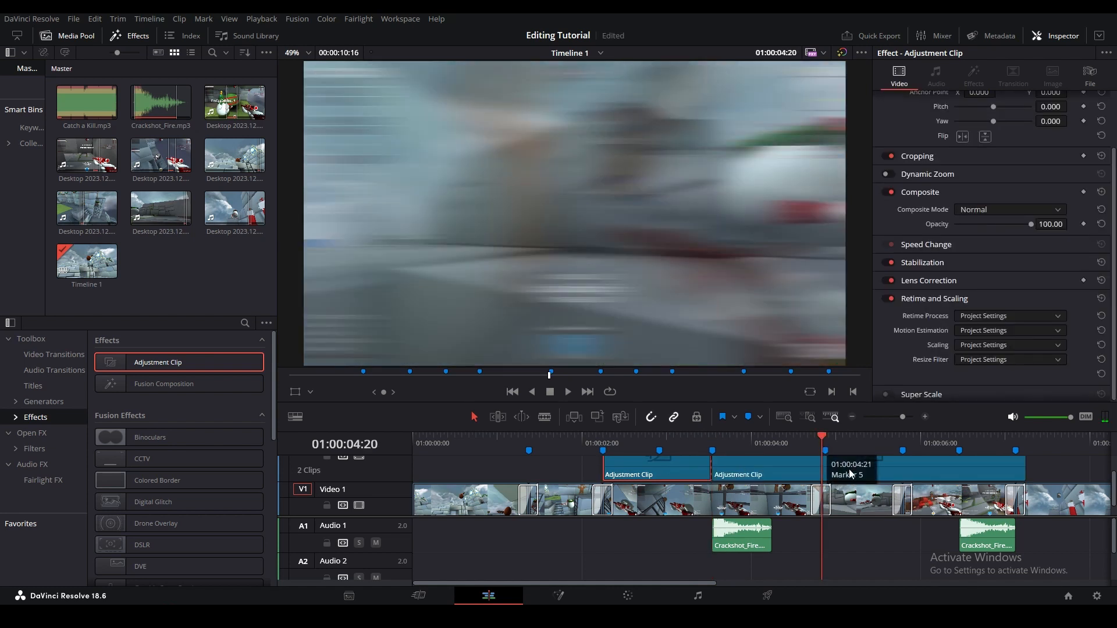
{"action": "left_click", "coordinate": [850, 471]}
{"action": "key", "text": "Delete"}
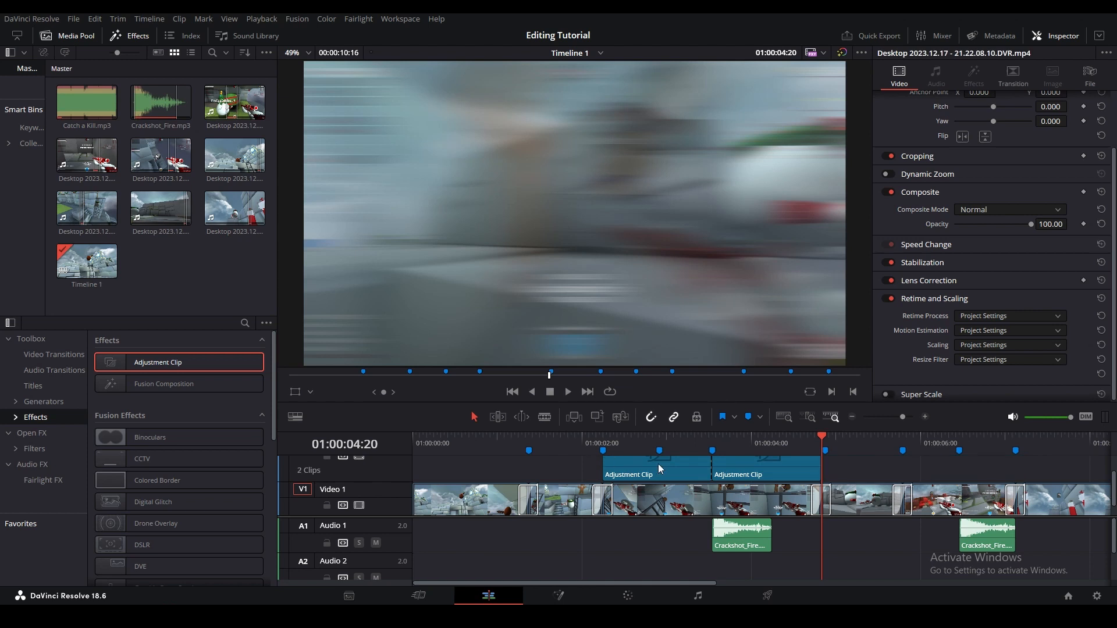
{"action": "left_click", "coordinate": [658, 469]}
{"action": "key", "text": "Delete"}
Step: Keyframe the adjustment clip's zoom at Marker 4 with a value of 1.110
{"action": "left_click", "coordinate": [713, 451]}
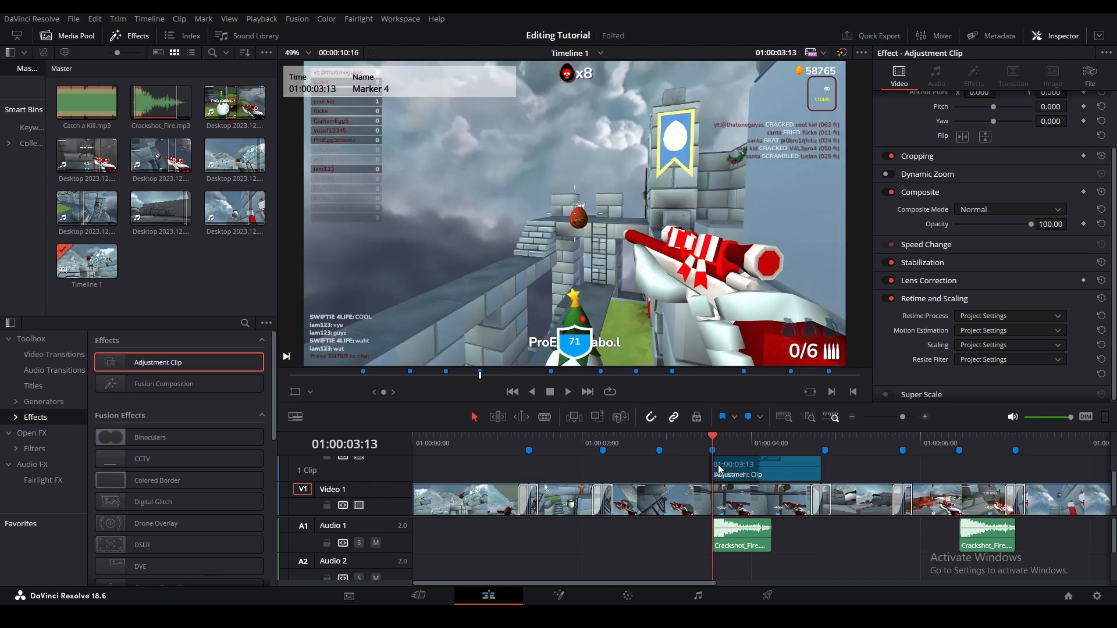
{"action": "scroll", "coordinate": [1069, 173], "scroll_direction": "up", "scroll_amount": 2}
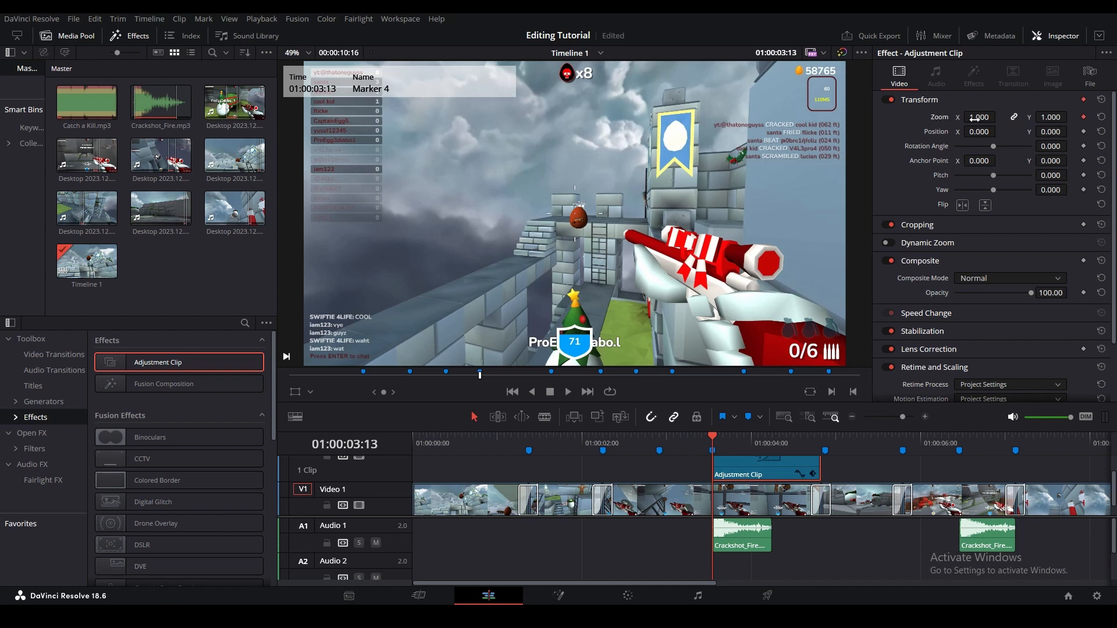
{"action": "left_click_drag", "start_coordinate": [973, 117], "coordinate": [999, 117]}
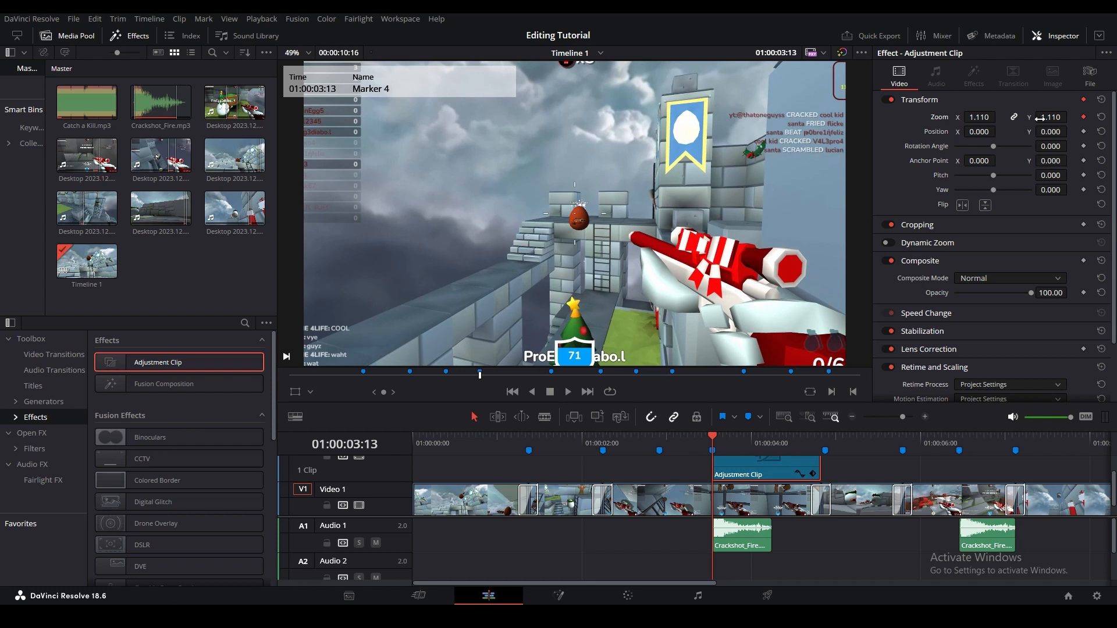
Step: Add a zoom keyframe of 1.05 at the adjustment clip's end, 01:00:04:20, and check the zoom partway through
{"action": "left_click", "coordinate": [819, 440]}
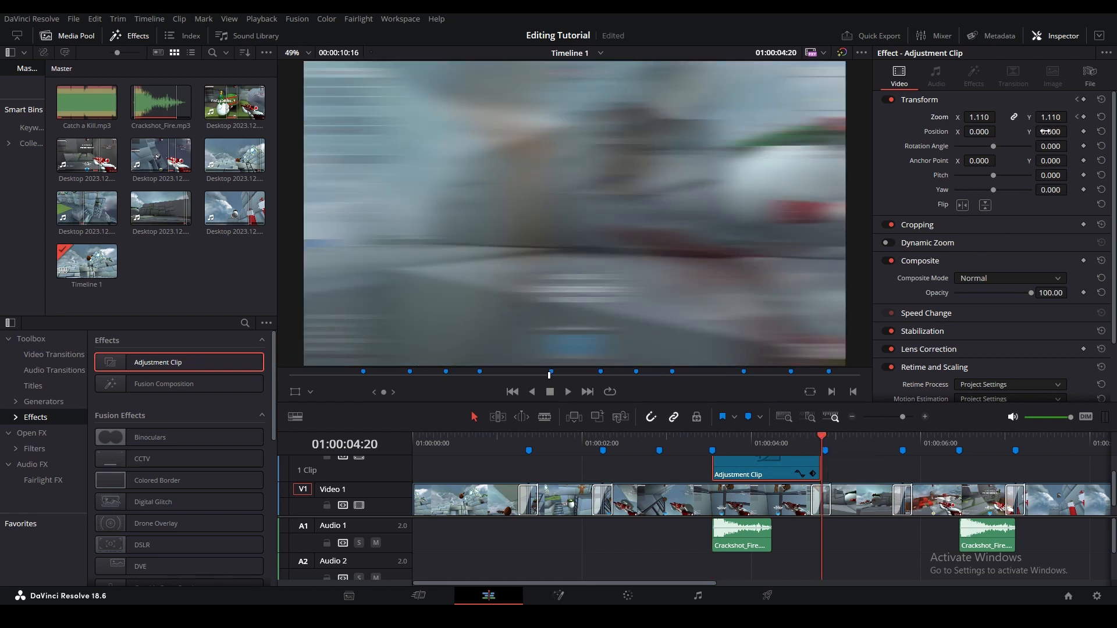
{"action": "left_click", "coordinate": [1083, 117]}
{"action": "type", "text": "10.05"}
{"action": "key", "text": "Return"}
{"action": "left_click", "coordinate": [1052, 115]}
{"action": "type", "text": "1.05"}
{"action": "key", "text": "Return"}
{"action": "key", "text": "slash"}
{"action": "left_click", "coordinate": [759, 445]}
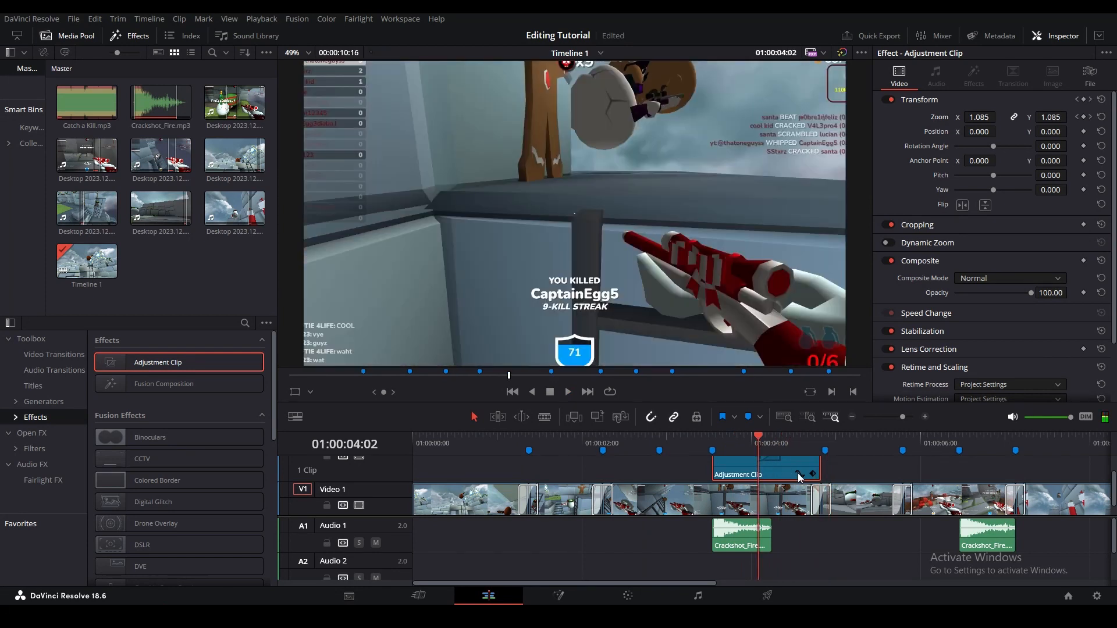
Step: Ease the Marker 4 keyframe on the adjustment clip's Zoom X curve and pull its handle back for a steep initial drop
{"action": "left_click", "coordinate": [797, 474]}
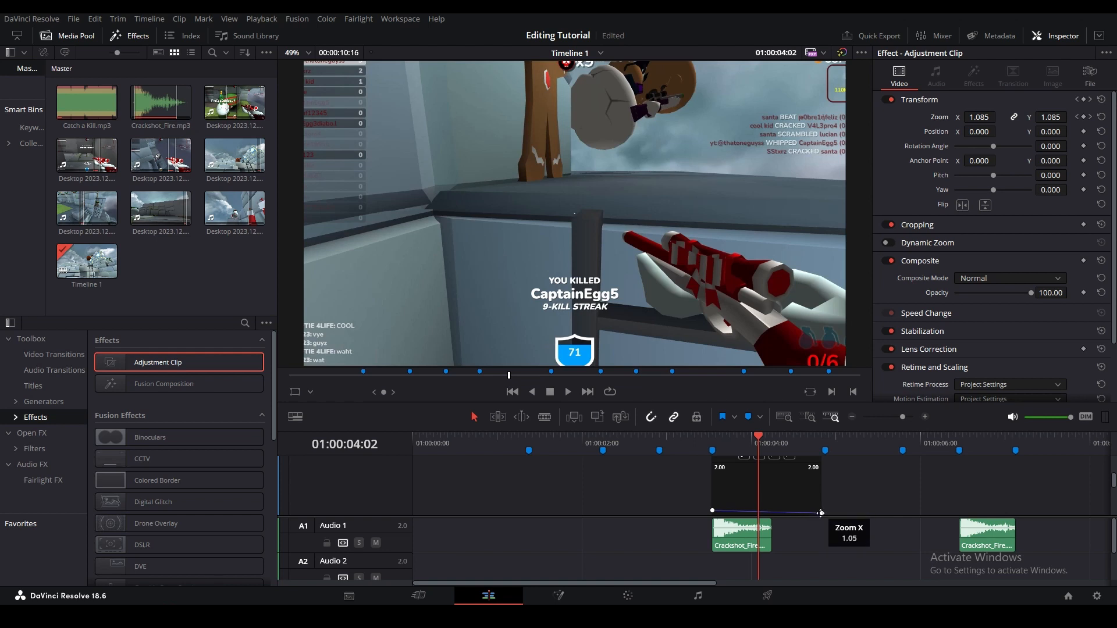
{"action": "scroll", "coordinate": [753, 481], "scroll_direction": "up", "scroll_amount": 1}
{"action": "scroll", "coordinate": [746, 481], "scroll_direction": "down", "scroll_amount": 1}
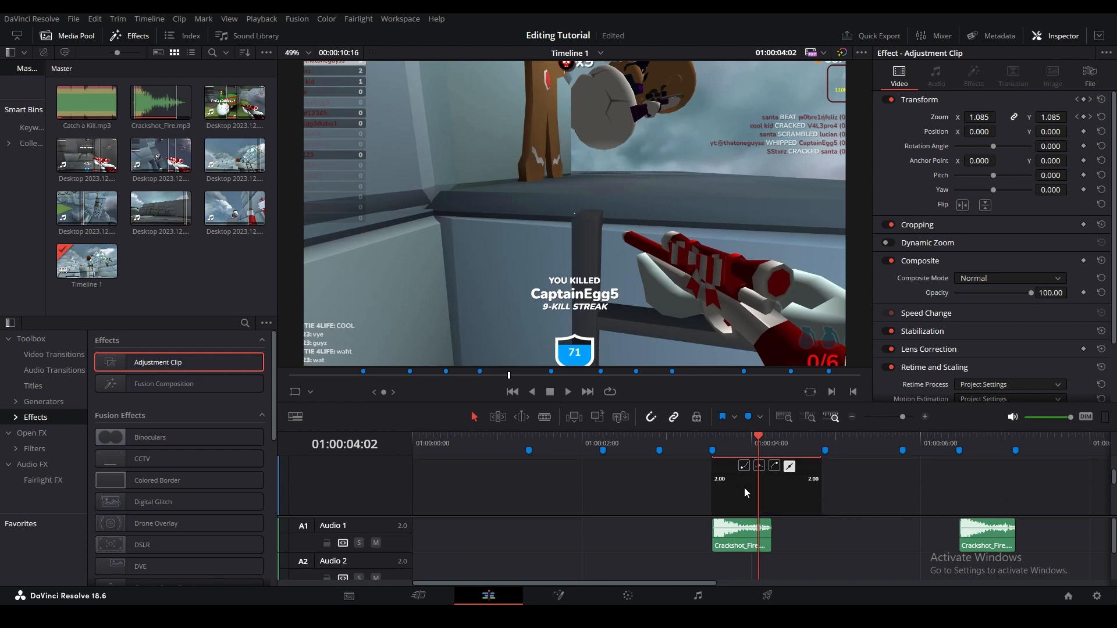
{"action": "left_click", "coordinate": [745, 476]}
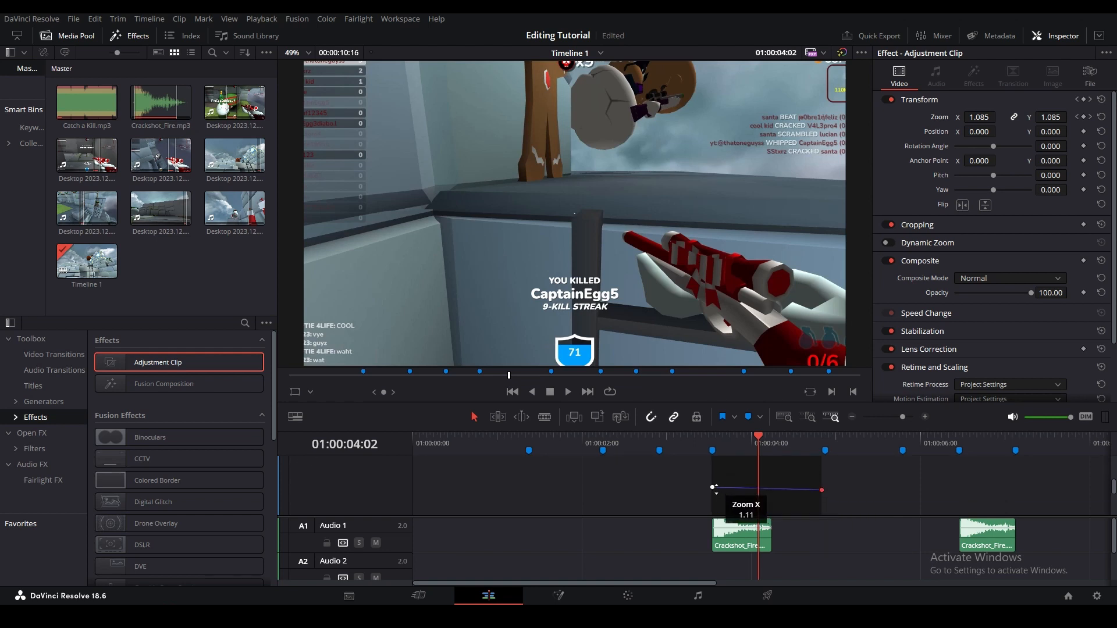
{"action": "left_click", "coordinate": [743, 490]}
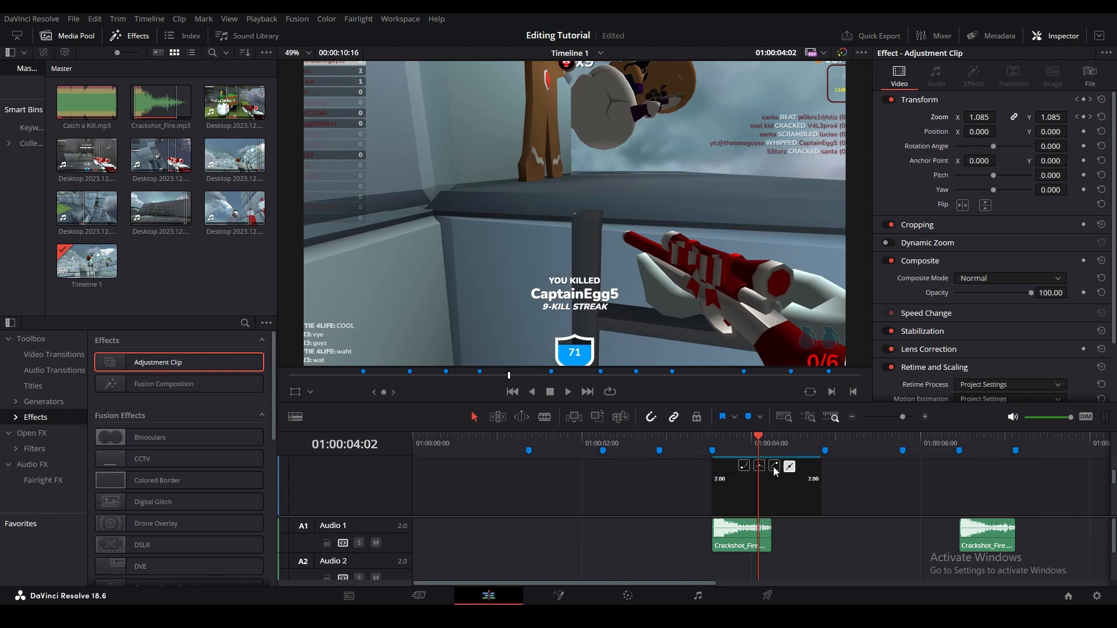
{"action": "left_click", "coordinate": [762, 471]}
{"action": "left_click", "coordinate": [762, 467]}
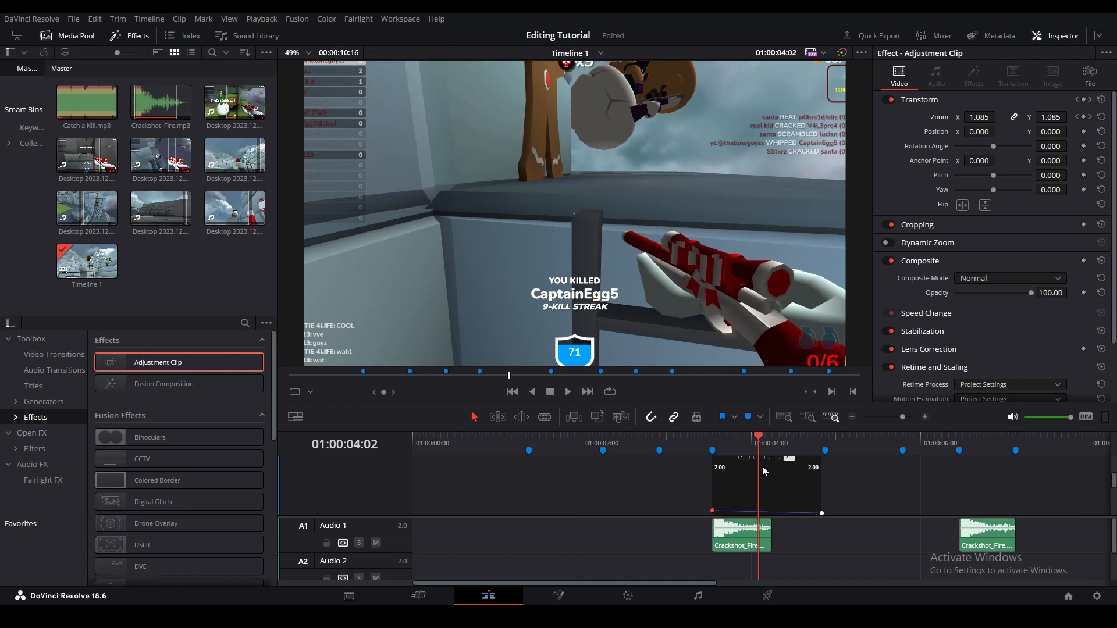
{"action": "left_click", "coordinate": [746, 459]}
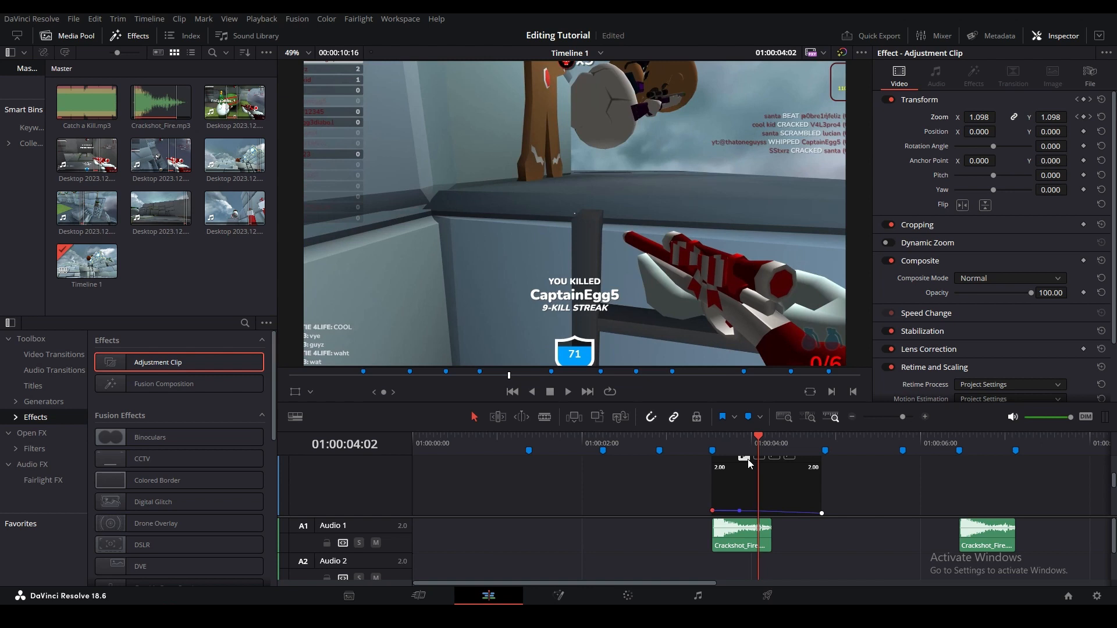
{"action": "left_click", "coordinate": [756, 498]}
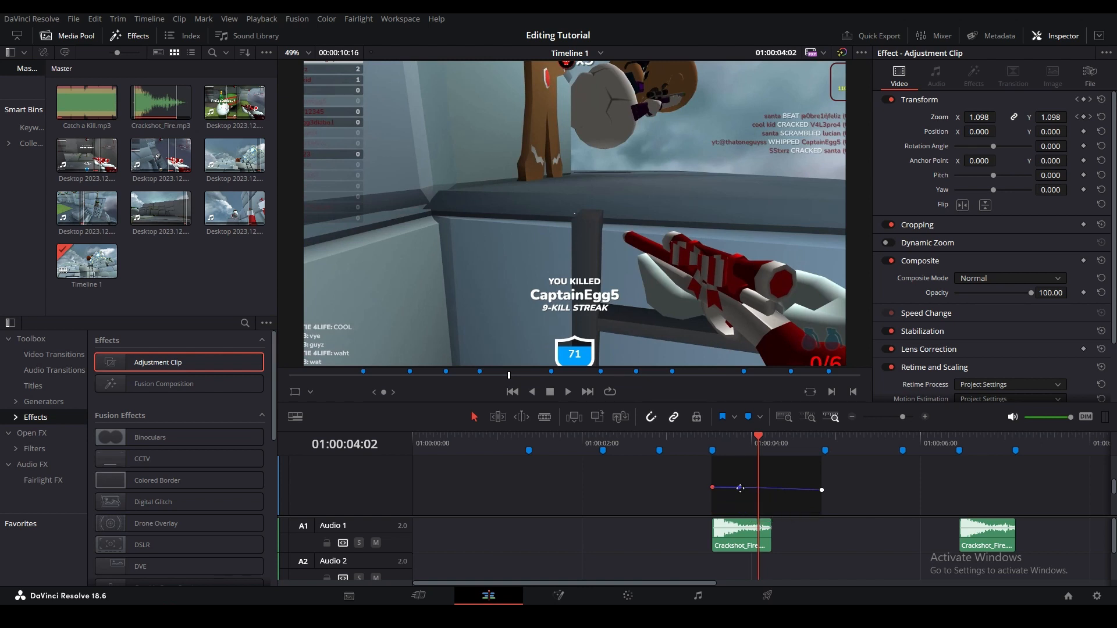
{"action": "left_click_drag", "start_coordinate": [740, 488], "coordinate": [705, 490]}
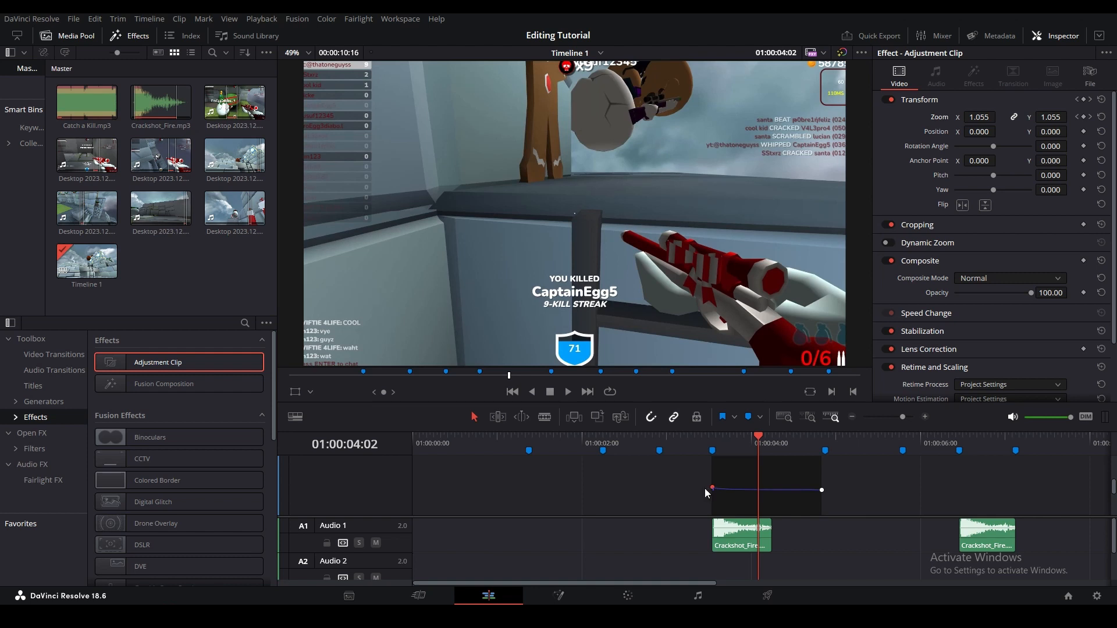
Step: Return to the adjustment clip's first zoom keyframe at Marker 4 and raise its zoom to 1.240
{"action": "left_click_drag", "start_coordinate": [752, 437], "coordinate": [750, 436]}
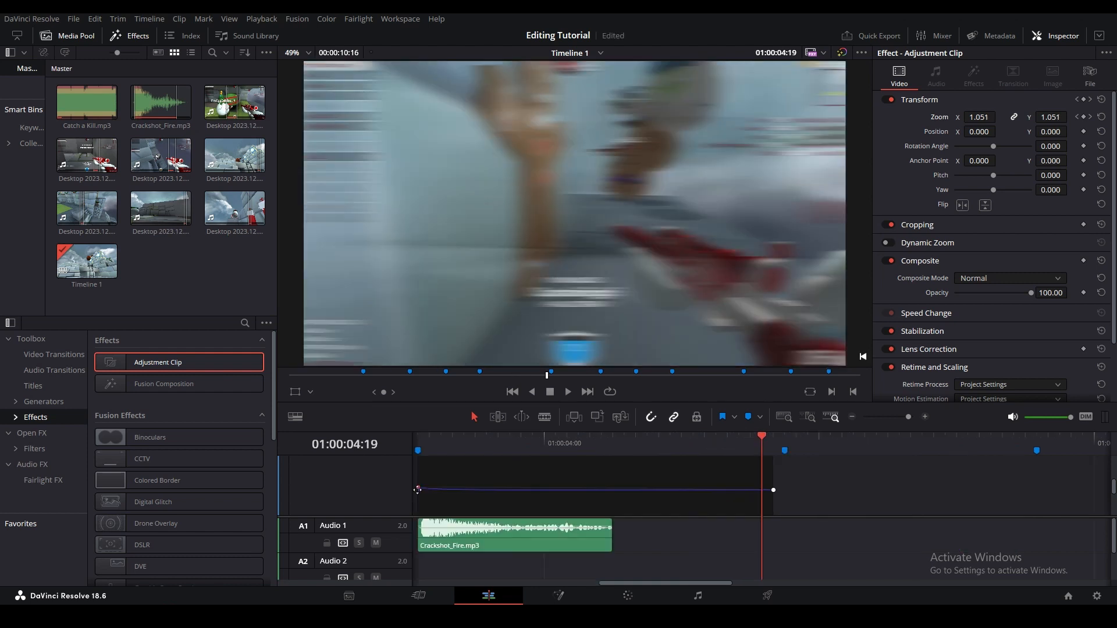
{"action": "left_click", "coordinate": [1078, 118]}
{"action": "left_click_drag", "start_coordinate": [1058, 116], "coordinate": [1067, 116]}
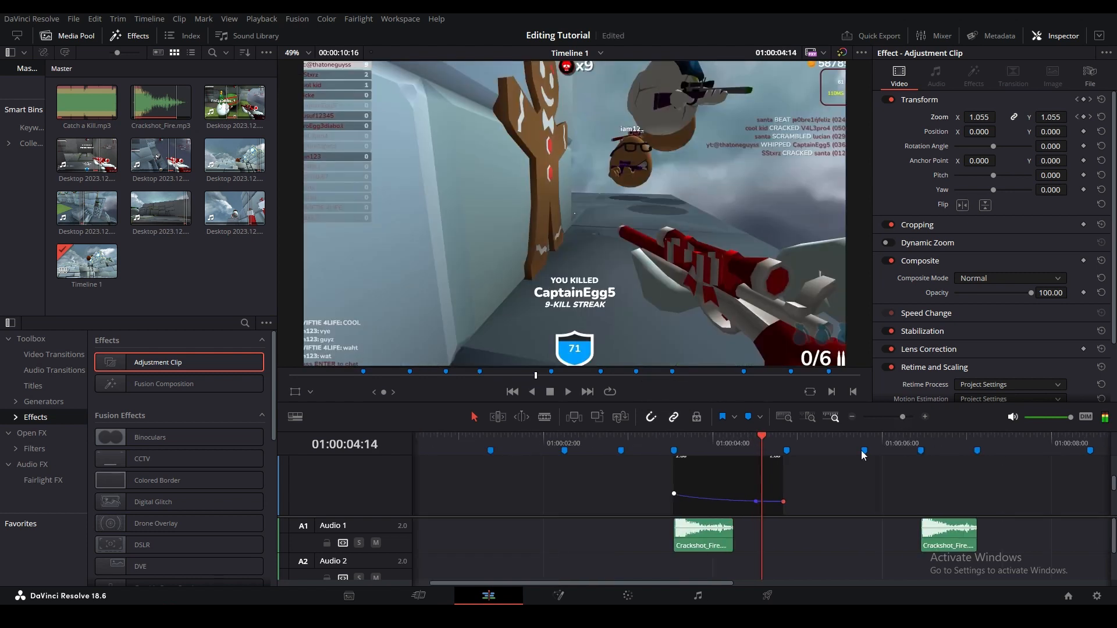
Step: Duplicate the adjustment clip above the second gunshot sound and trim its end to Marker 8 (01:00:07:03)
{"action": "scroll", "coordinate": [743, 481], "scroll_direction": "down", "scroll_amount": 2}
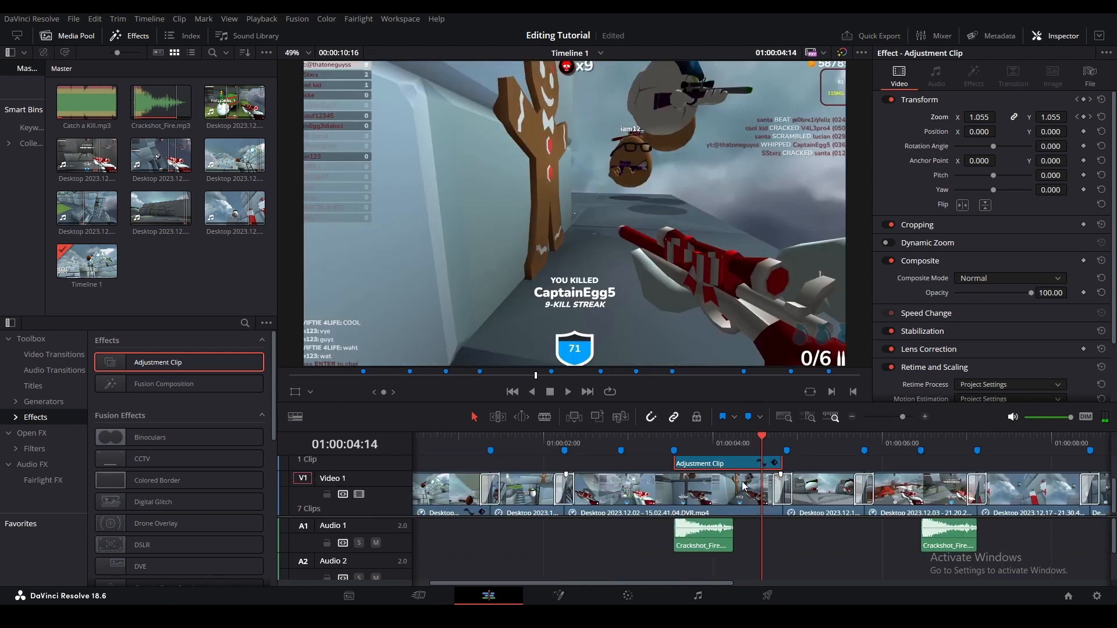
{"action": "left_click", "coordinate": [899, 417]}
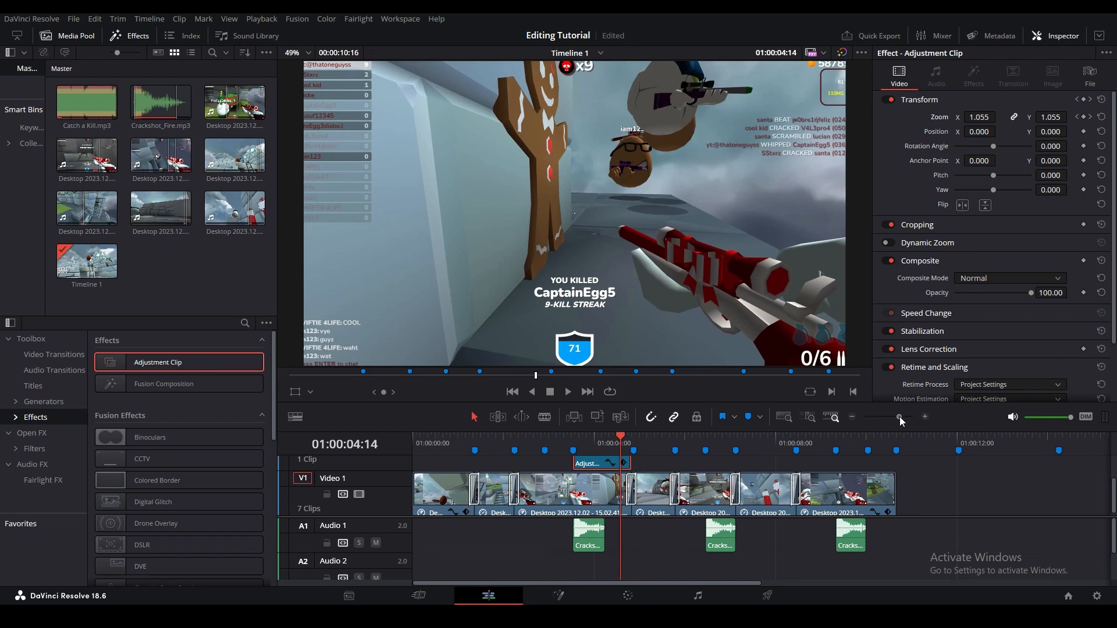
{"action": "scroll", "coordinate": [768, 511], "scroll_direction": "up", "scroll_amount": 1}
{"action": "scroll", "coordinate": [714, 494], "scroll_direction": "up", "scroll_amount": 1}
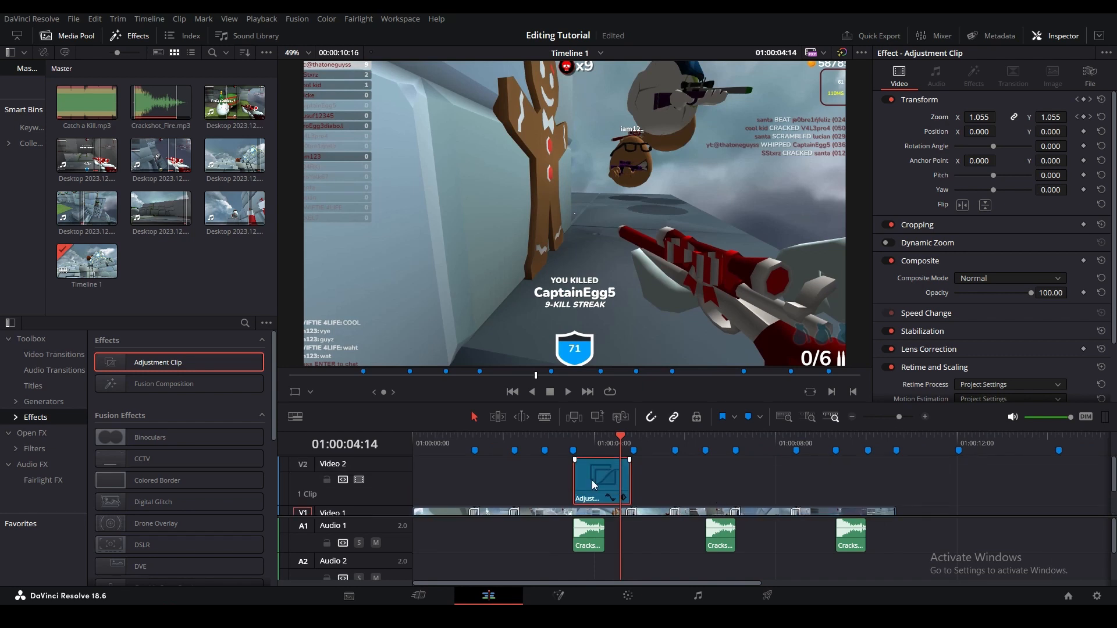
{"action": "mouse_move", "coordinate": [591, 480]}
{"action": "left_mouse_down"}
{"action": "mouse_move", "coordinate": [734, 493]}
{"action": "mouse_move", "coordinate": [755, 483]}
{"action": "mouse_move", "coordinate": [735, 485]}
{"action": "left_mouse_up"}
{"action": "left_click", "coordinate": [735, 443]}
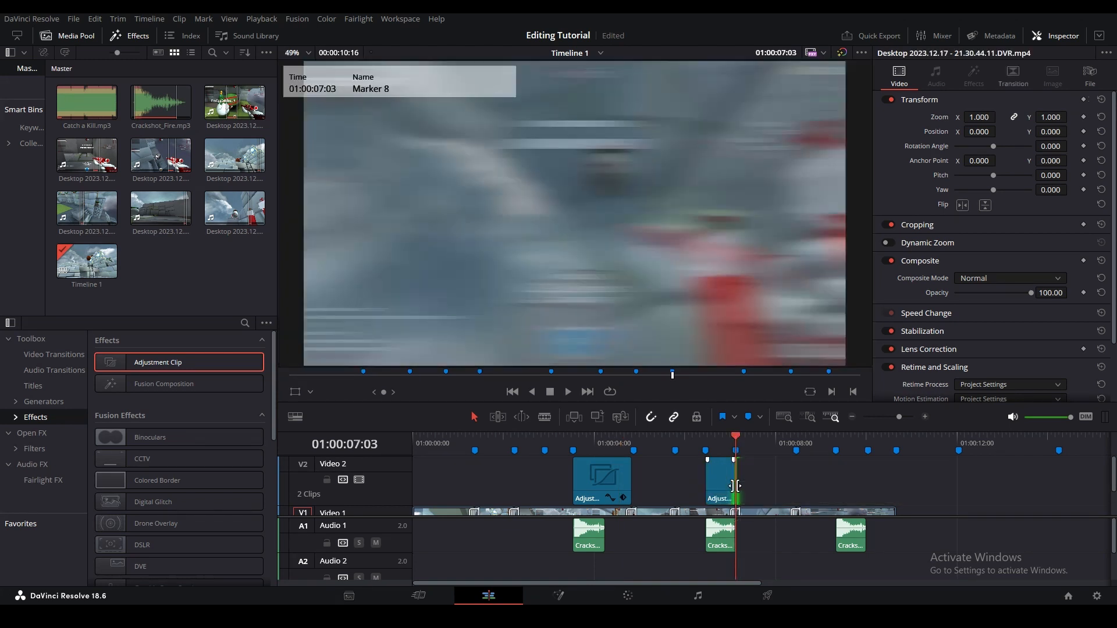
Step: Add a zoom keyframe of 1.050 at the end of the second adjustment clip and play back the edit
{"action": "left_click", "coordinate": [1083, 117]}
{"action": "left_click", "coordinate": [1050, 116]}
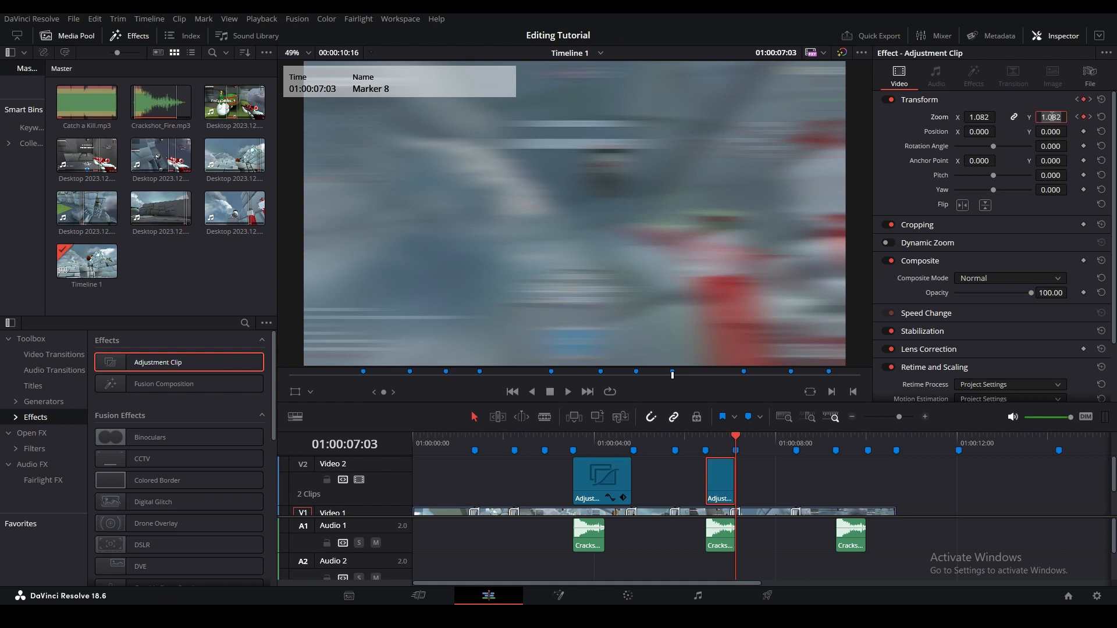
{"action": "type", "text": "1.050"}
{"action": "key", "text": "Return"}
{"action": "key", "text": "space"}
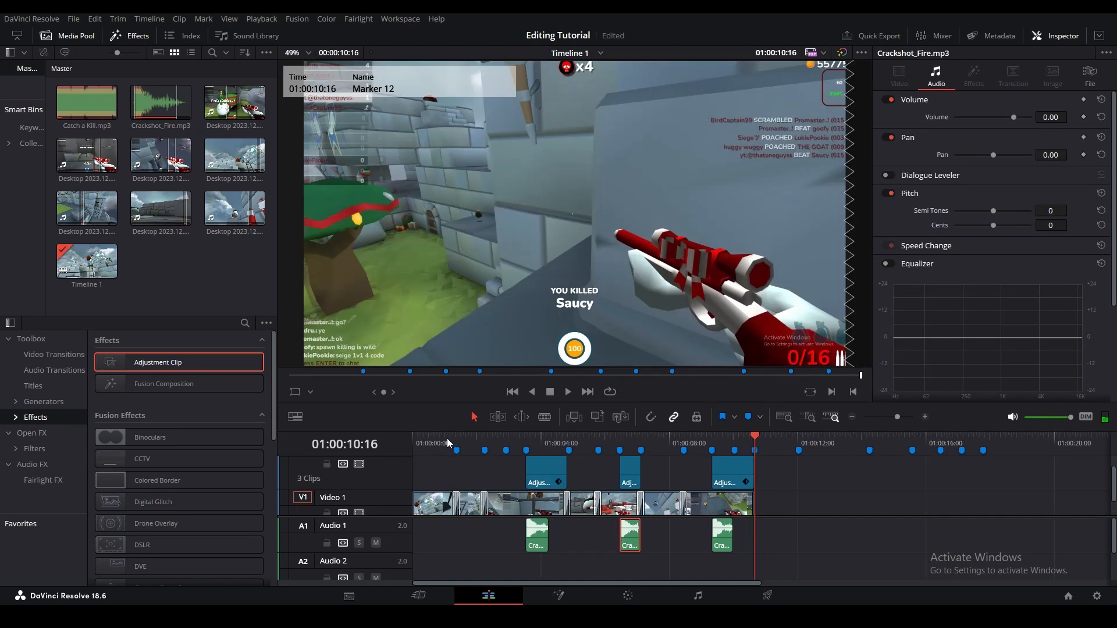
Step: Find the Glow filter among the Open FX and apply it to the first adjustment clip, above the first gunshot
{"action": "left_click", "coordinate": [537, 463]}
{"action": "left_click", "coordinate": [525, 442]}
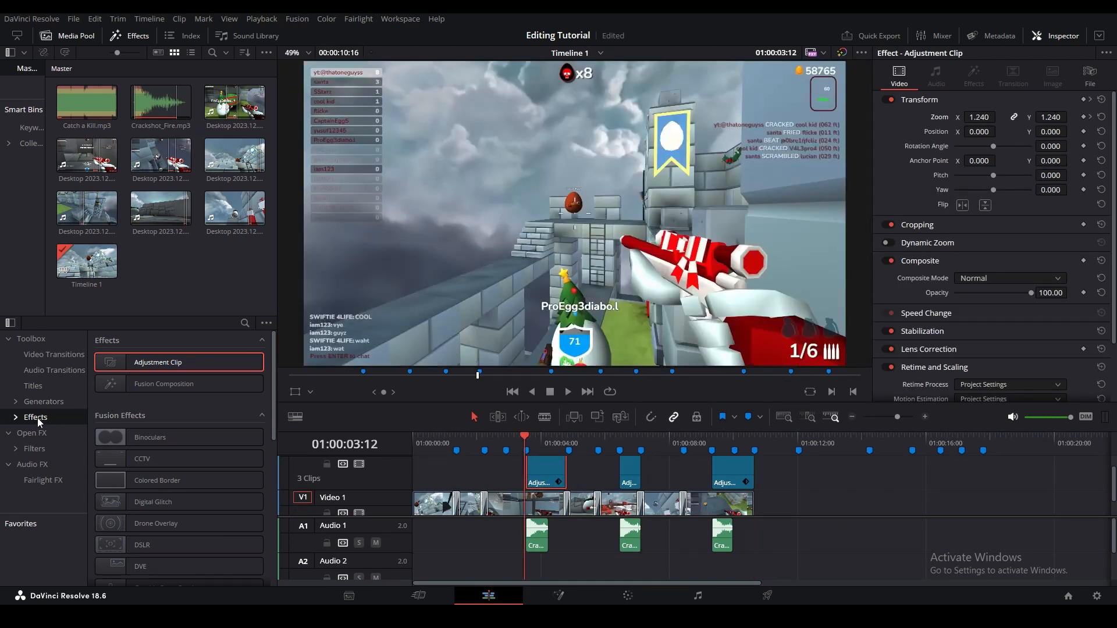
{"action": "left_click", "coordinate": [35, 448]}
{"action": "scroll", "coordinate": [116, 437], "scroll_direction": "down", "scroll_amount": 5}
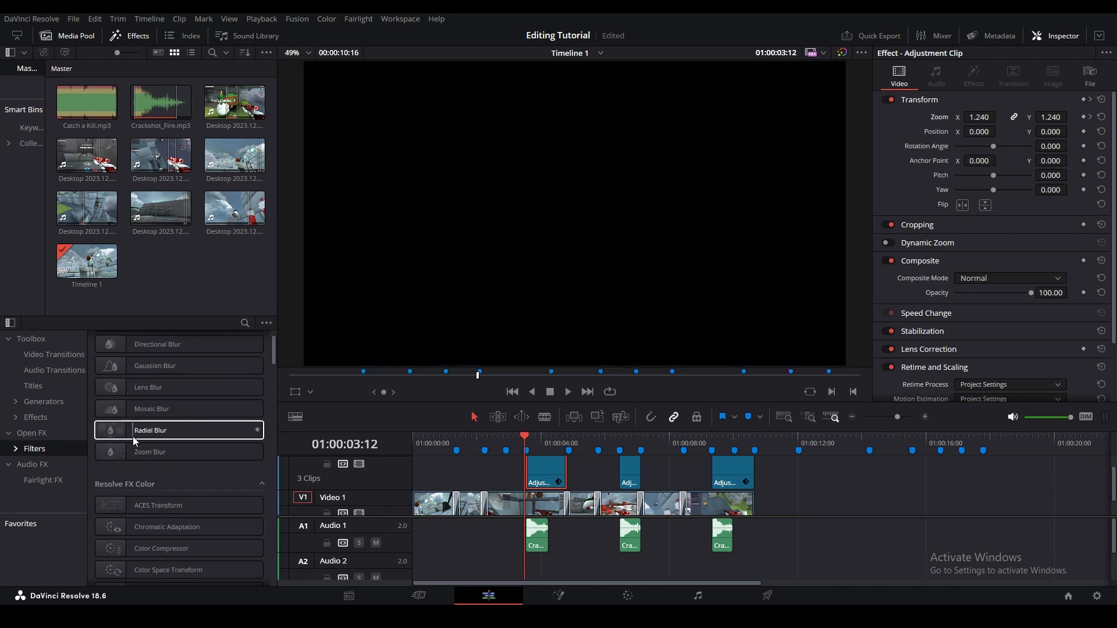
{"action": "scroll", "coordinate": [131, 439], "scroll_direction": "down", "scroll_amount": 4}
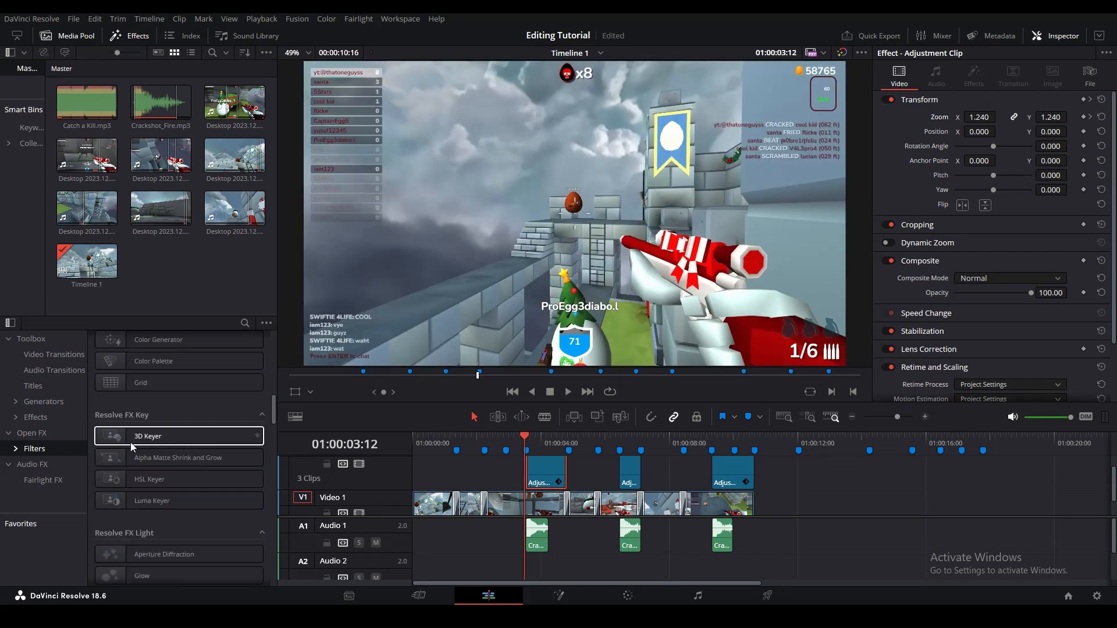
{"action": "scroll", "coordinate": [130, 442], "scroll_direction": "up", "scroll_amount": 4}
{"action": "left_click", "coordinate": [245, 323]}
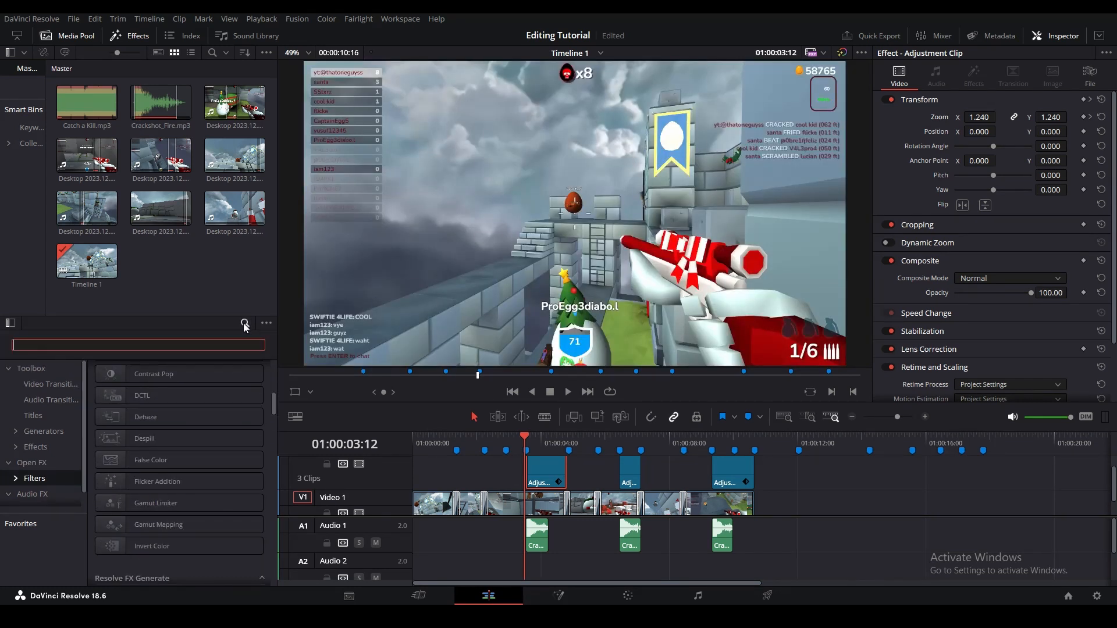
{"action": "type", "text": "glow"}
{"action": "left_click_drag", "start_coordinate": [143, 391], "coordinate": [546, 480]}
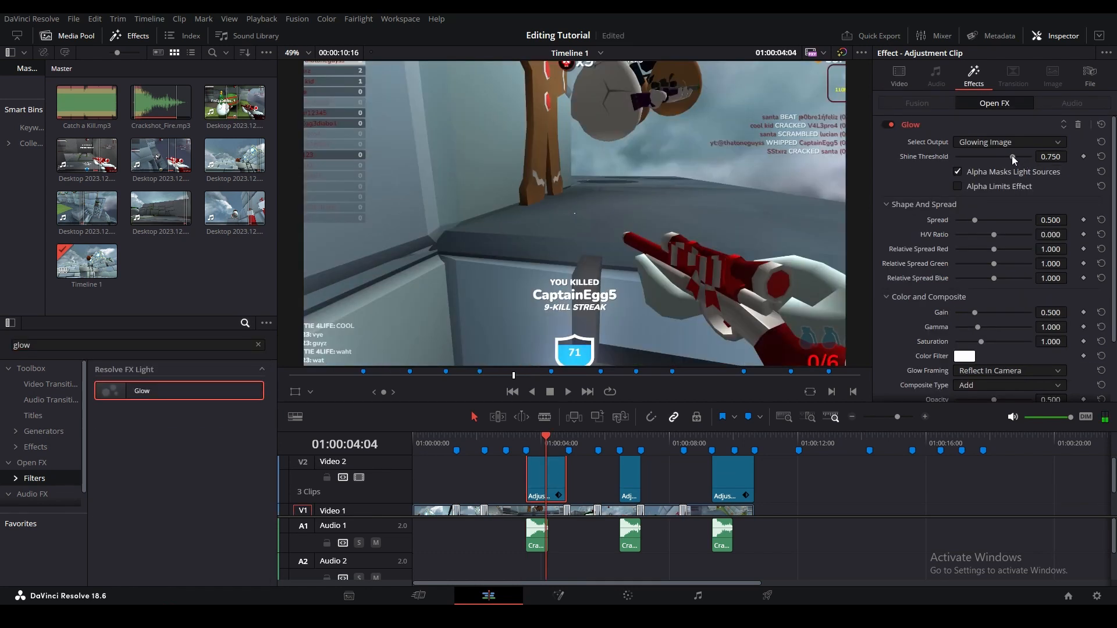
Step: Lower the Glow's shine threshold to 0.341 and keyframe its opacity at 1.000 at Marker 4
{"action": "left_click_drag", "start_coordinate": [1011, 156], "coordinate": [982, 163]}
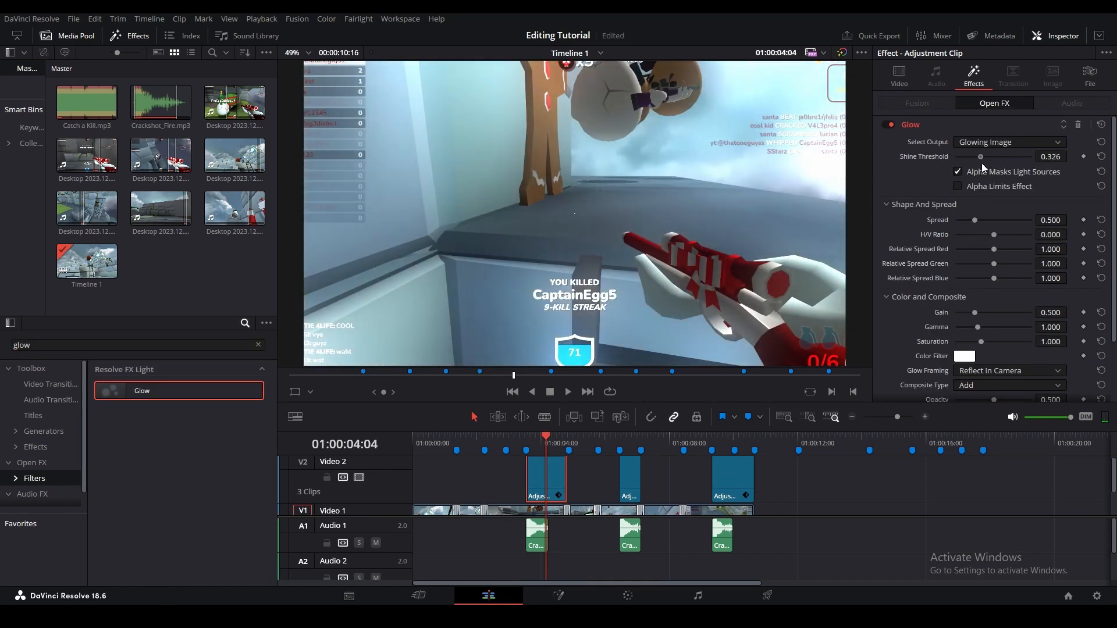
{"action": "key", "text": "space"}
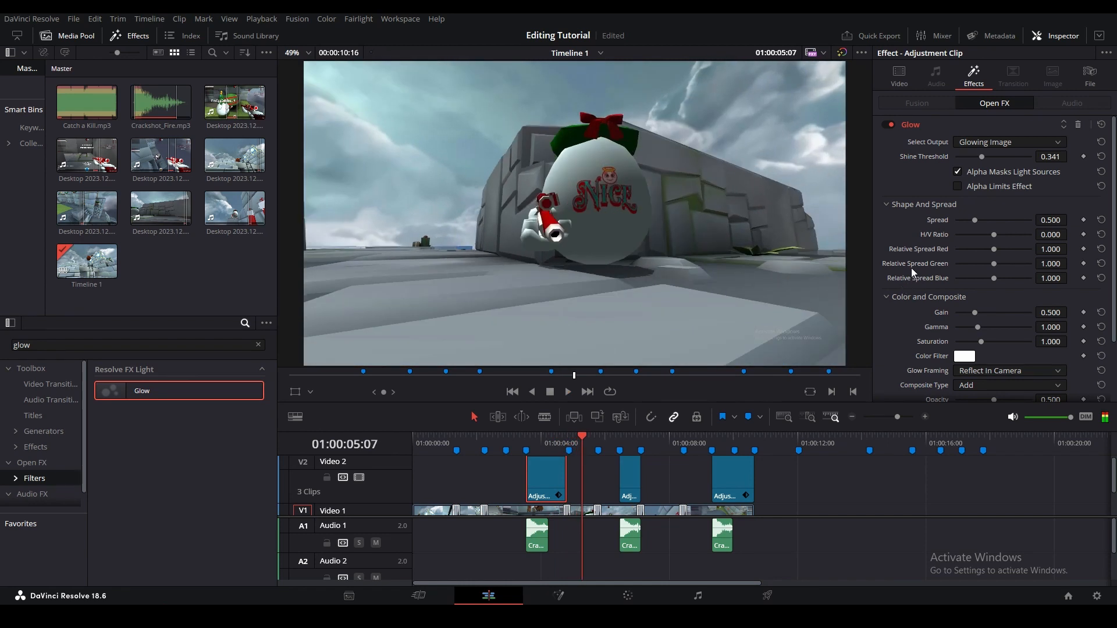
{"action": "scroll", "coordinate": [911, 268], "scroll_direction": "down", "scroll_amount": 3}
{"action": "left_click_drag", "start_coordinate": [994, 324], "coordinate": [1025, 324]}
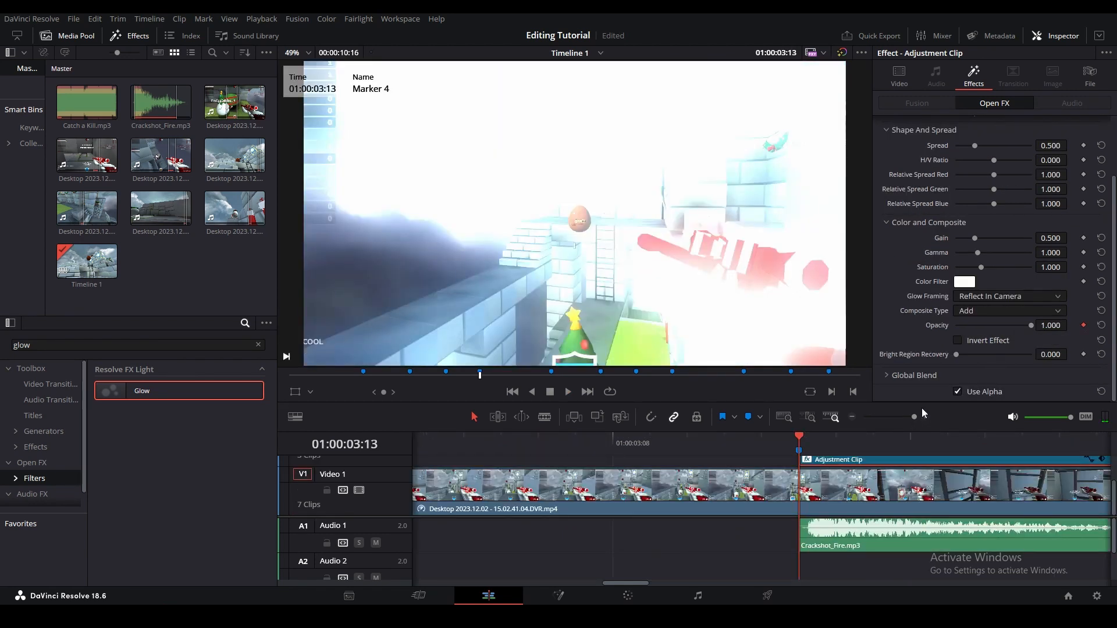
Step: Set the Glow opacity to 0 at the first adjustment clip's end, 01:00:04:20, and play back the flash
{"action": "left_click", "coordinate": [903, 415]}
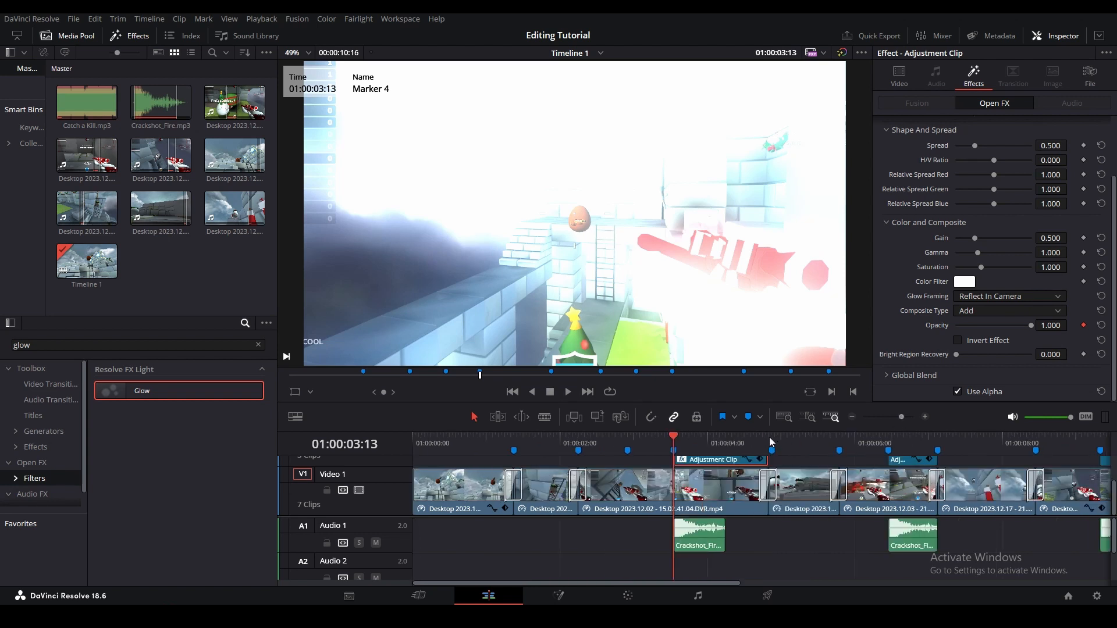
{"action": "left_click_drag", "start_coordinate": [770, 437], "coordinate": [768, 438]}
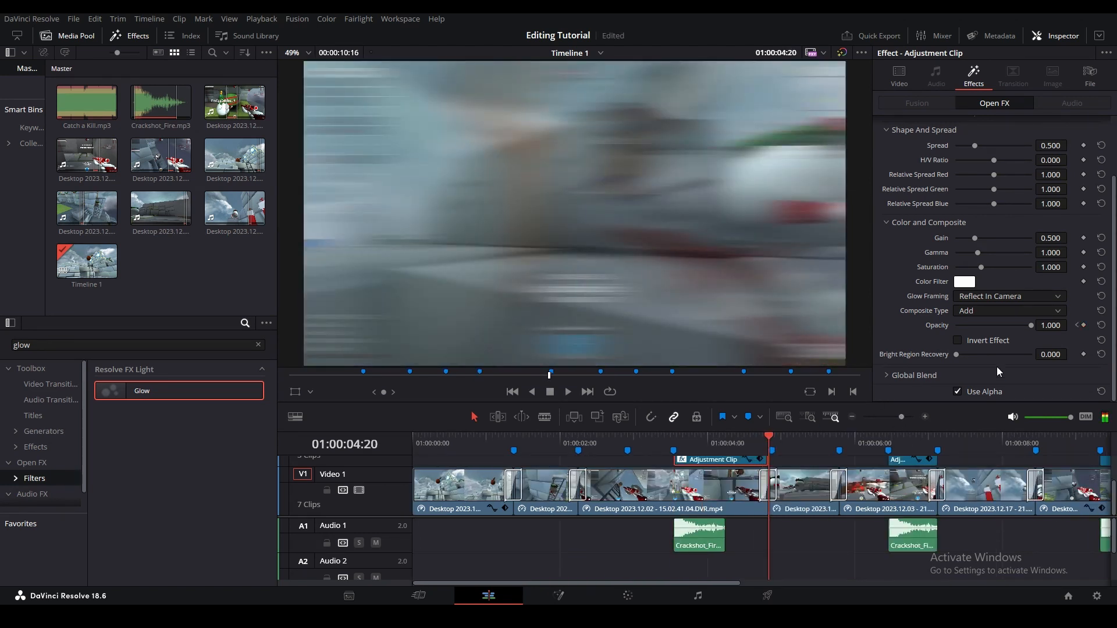
{"action": "double_click", "coordinate": [1041, 325]}
{"action": "type", "text": "0"}
{"action": "key", "text": "Return"}
{"action": "left_click", "coordinate": [650, 441]}
{"action": "key", "text": "space"}
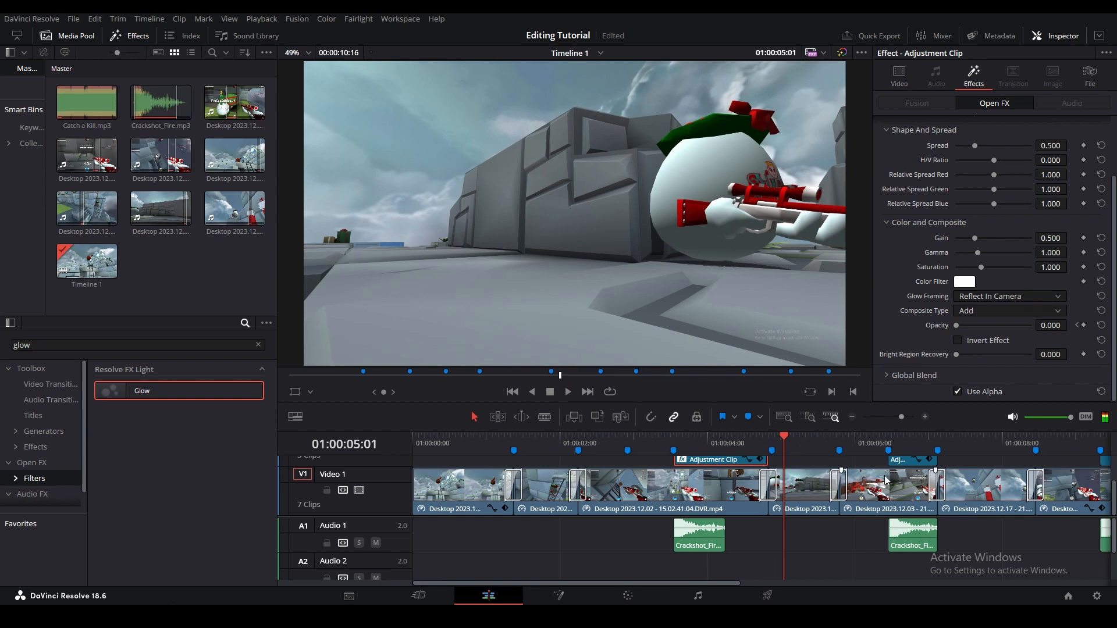
Step: Apply the Glow filter to the adjustment clip above the second gunshot and play the timeline from the start
{"action": "left_click", "coordinate": [903, 459]}
{"action": "left_click", "coordinate": [888, 439]}
{"action": "mouse_move", "coordinate": [221, 389]}
{"action": "left_mouse_down"}
{"action": "mouse_move", "coordinate": [698, 463]}
{"action": "mouse_move", "coordinate": [900, 471]}
{"action": "left_mouse_up"}
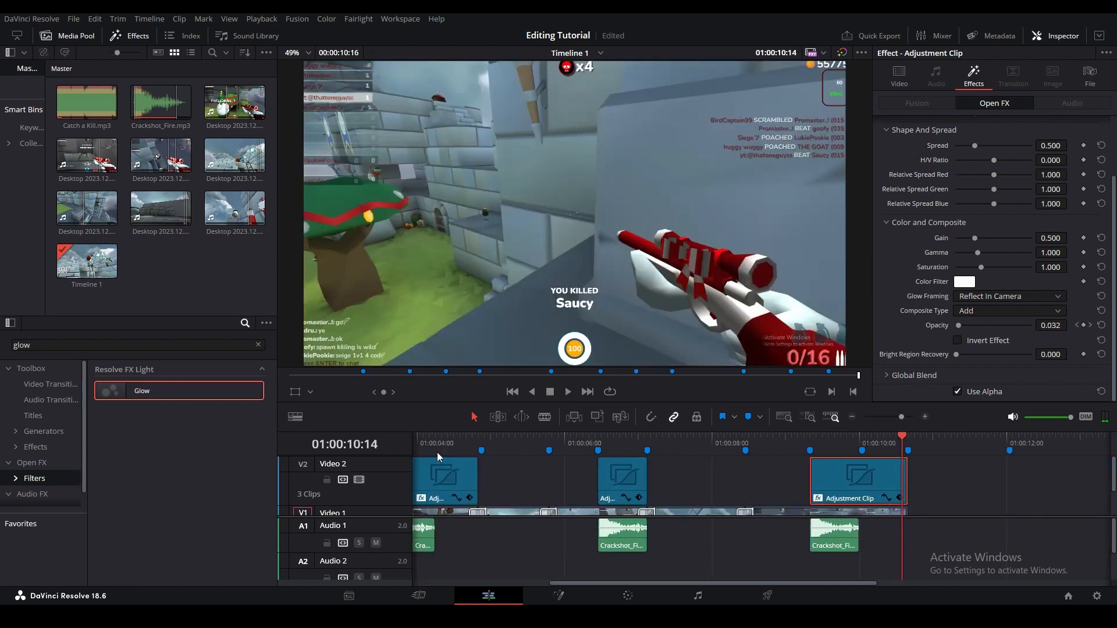
{"action": "key", "text": "Home"}
{"action": "key", "text": "space"}
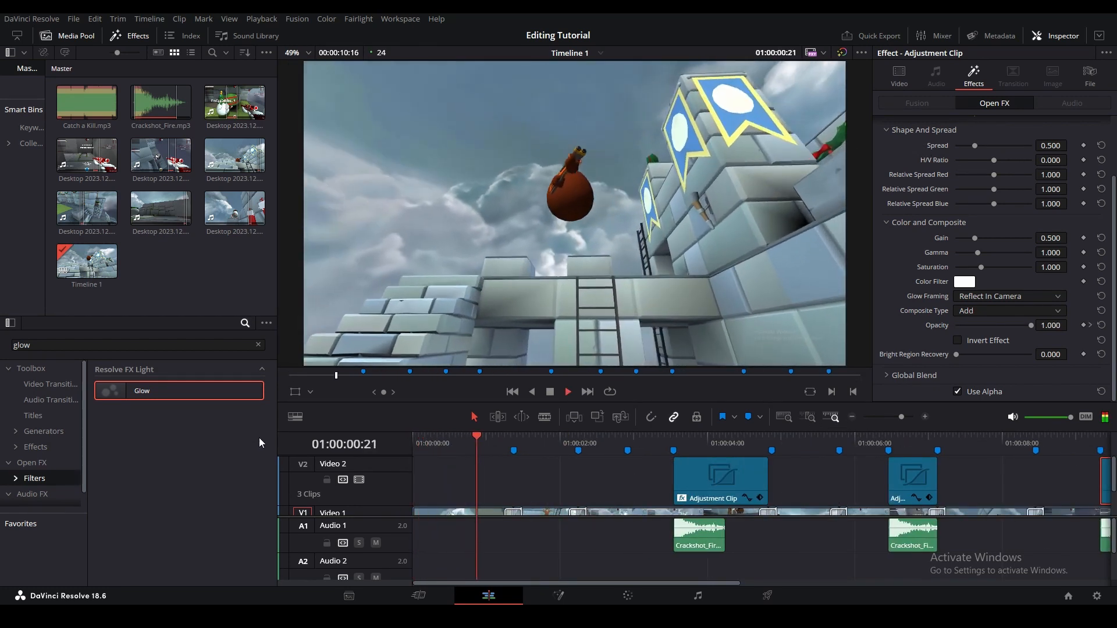
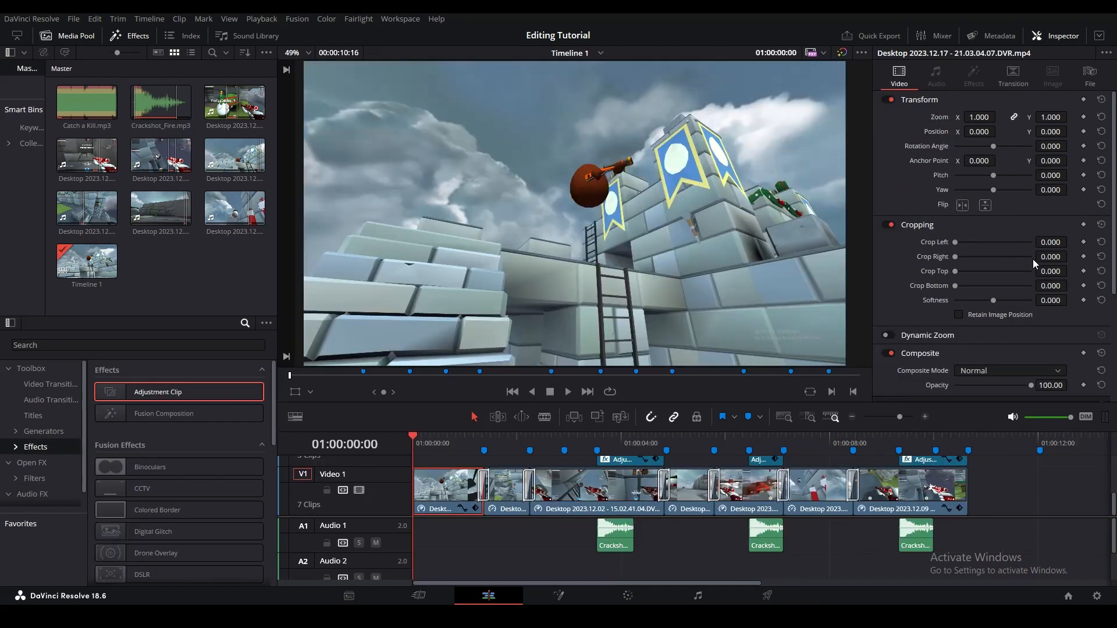
Step: Crop the first Video 1 clip by 130 at both top and bottom and play back the result
{"action": "left_click", "coordinate": [1046, 271]}
{"action": "type", "text": "130"}
{"action": "key", "text": "Return"}
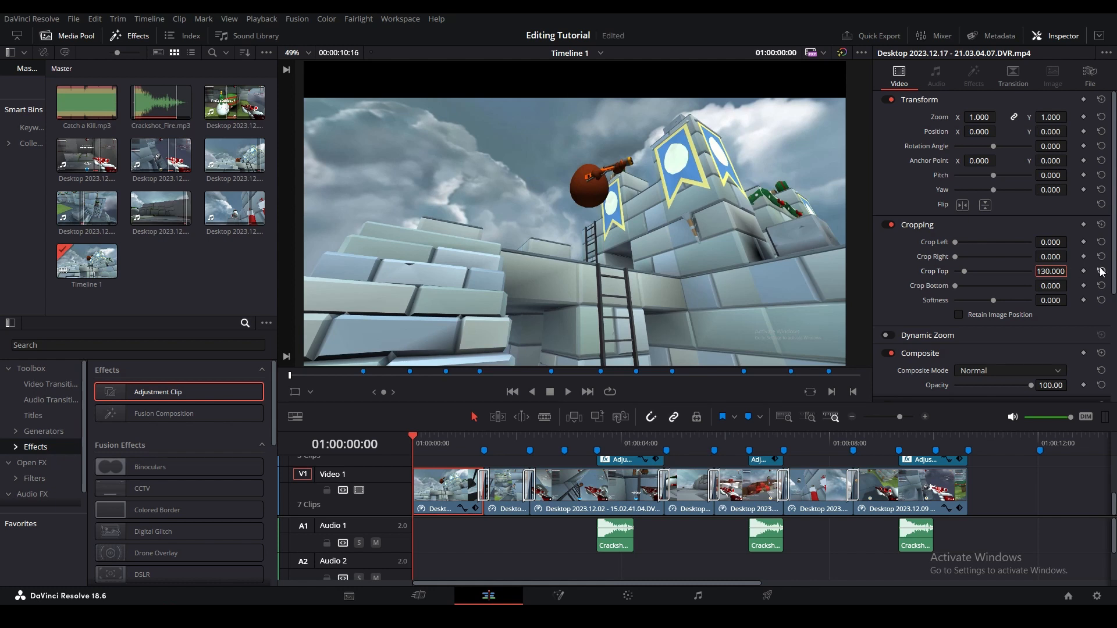
{"action": "key", "text": "Tab"}
{"action": "type", "text": "130"}
{"action": "key", "text": "Return"}
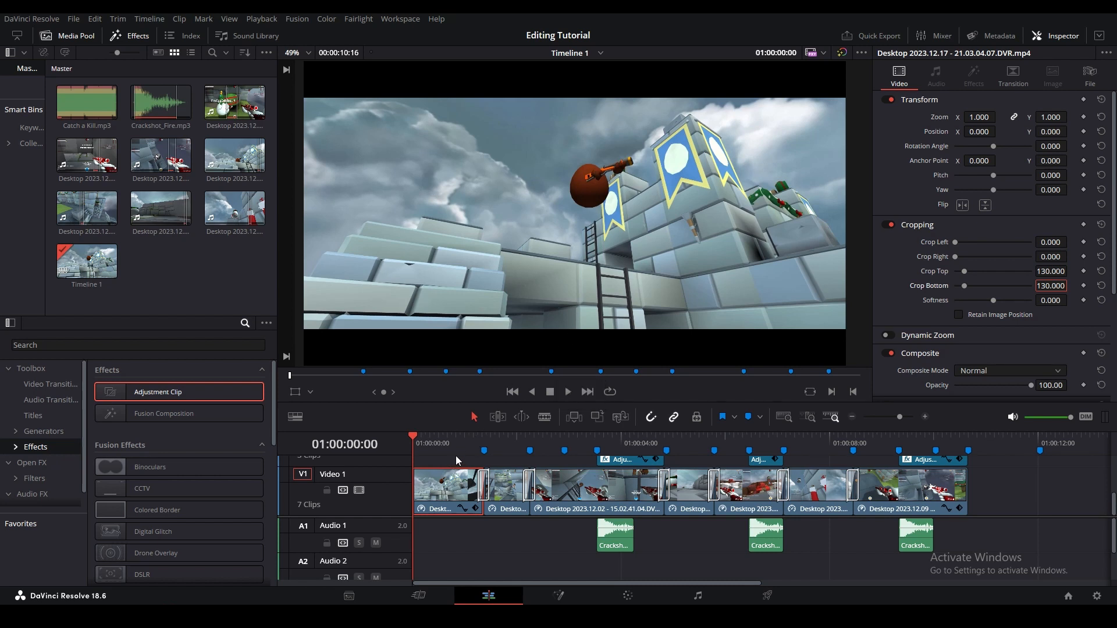
{"action": "left_click", "coordinate": [474, 446]}
{"action": "key", "text": "space"}
{"action": "key", "text": "space"}
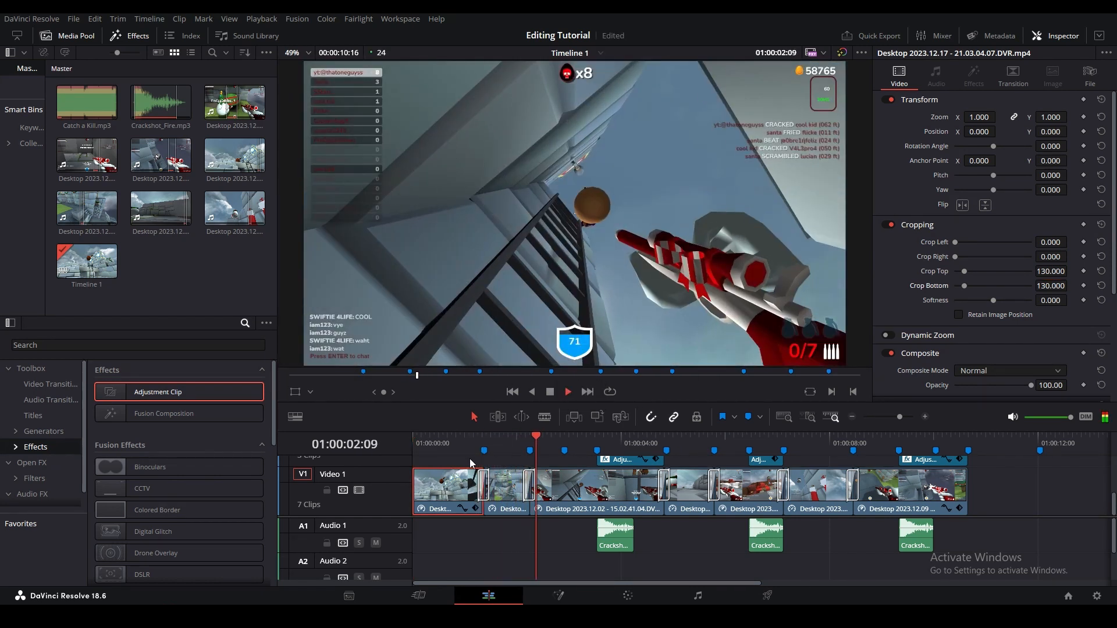
Step: Crop the second Video 1 clip by 130 at both top and bottom
{"action": "left_click", "coordinate": [513, 492]}
{"action": "left_click", "coordinate": [1054, 272]}
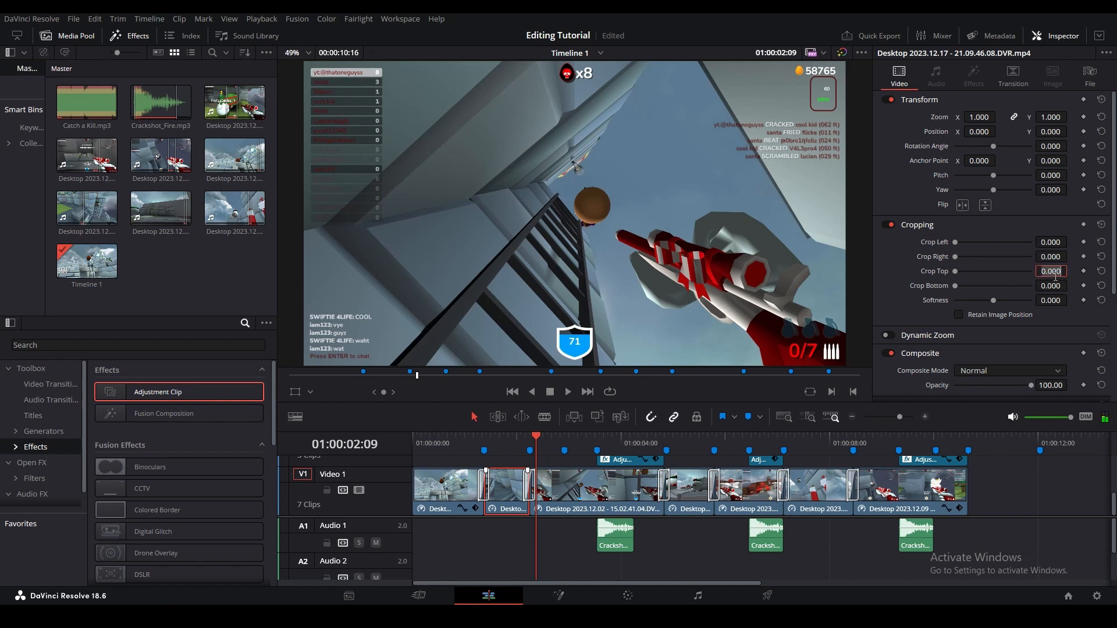
{"action": "type", "text": "13013"}
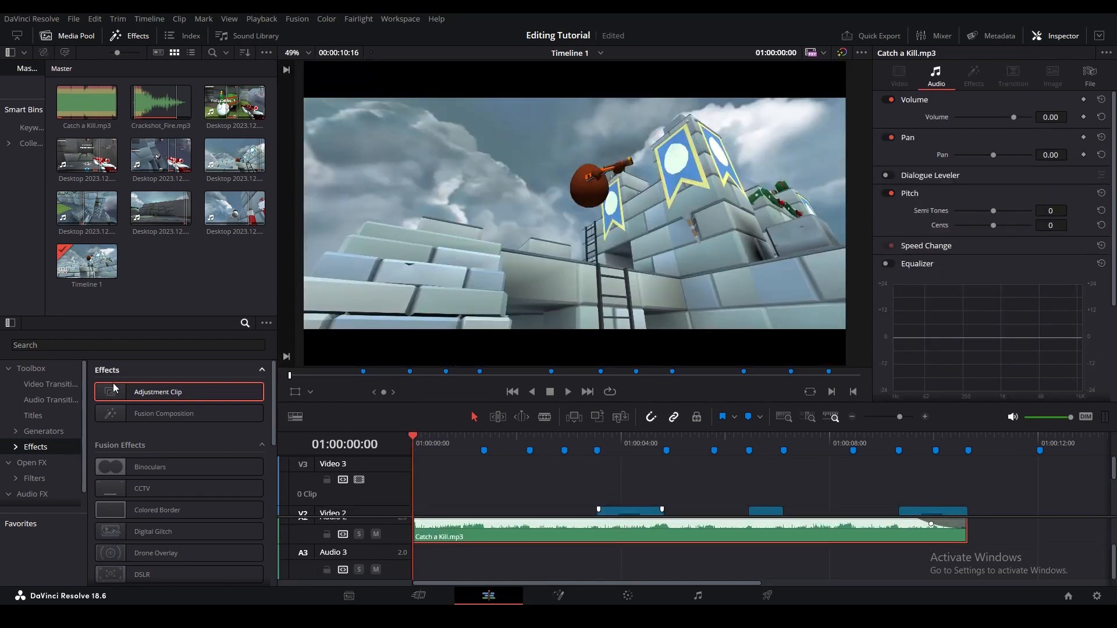
Step: Add an adjustment clip on Video 3 from the start of the timeline and extend it to the end of the edit
{"action": "left_click_drag", "start_coordinate": [113, 387], "coordinate": [417, 471]}
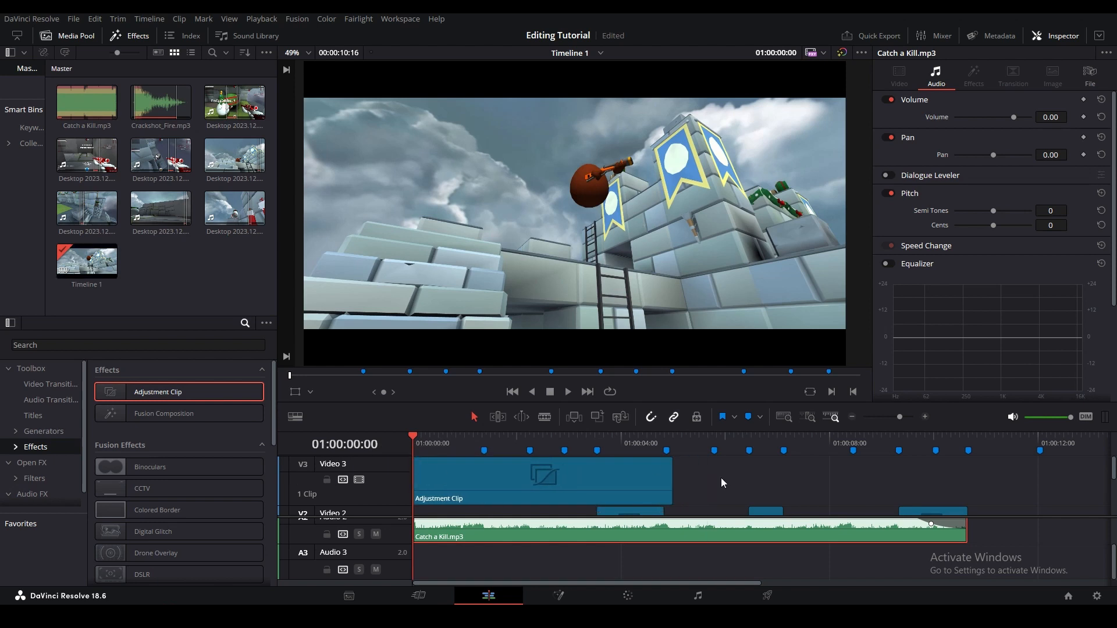
{"action": "left_click_drag", "start_coordinate": [672, 478], "coordinate": [967, 481]}
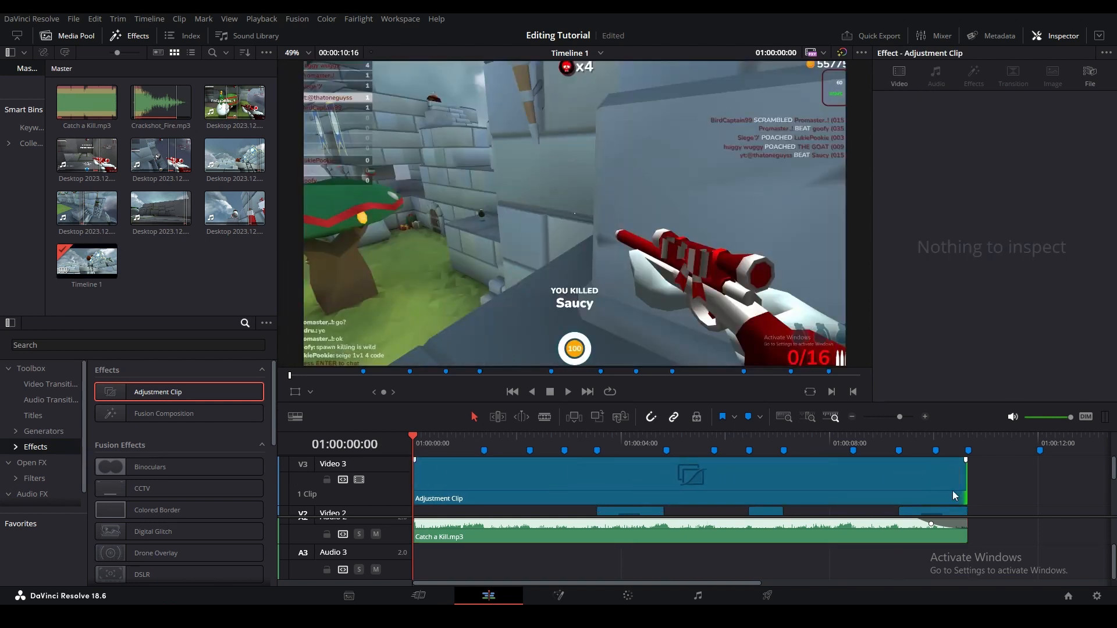
Step: Grade the Video 3 adjustment clip with a blue Offset of 18.28, 25.09, 38.19 and a gentle S-shaped custom curve
{"action": "left_click", "coordinate": [558, 600]}
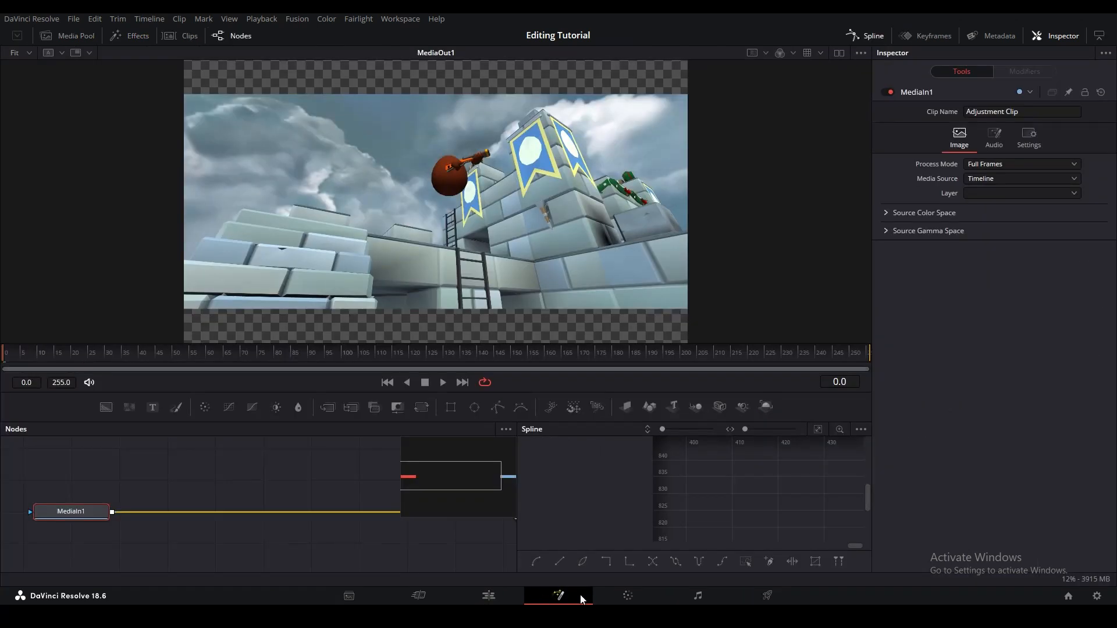
{"action": "left_click", "coordinate": [626, 593]}
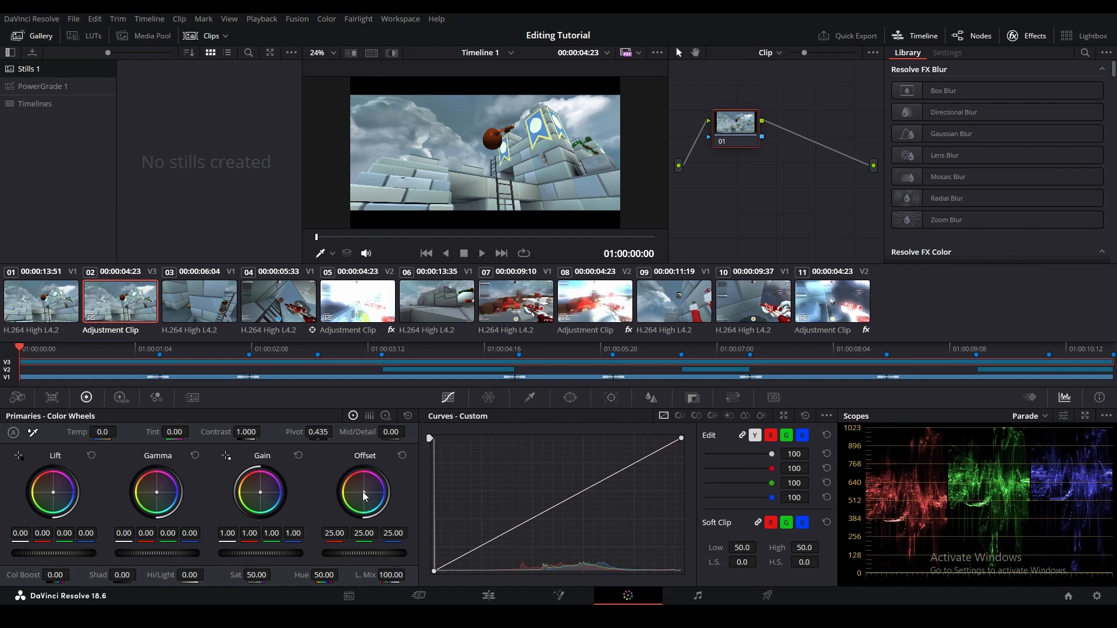
{"action": "left_click_drag", "start_coordinate": [365, 496], "coordinate": [375, 495]}
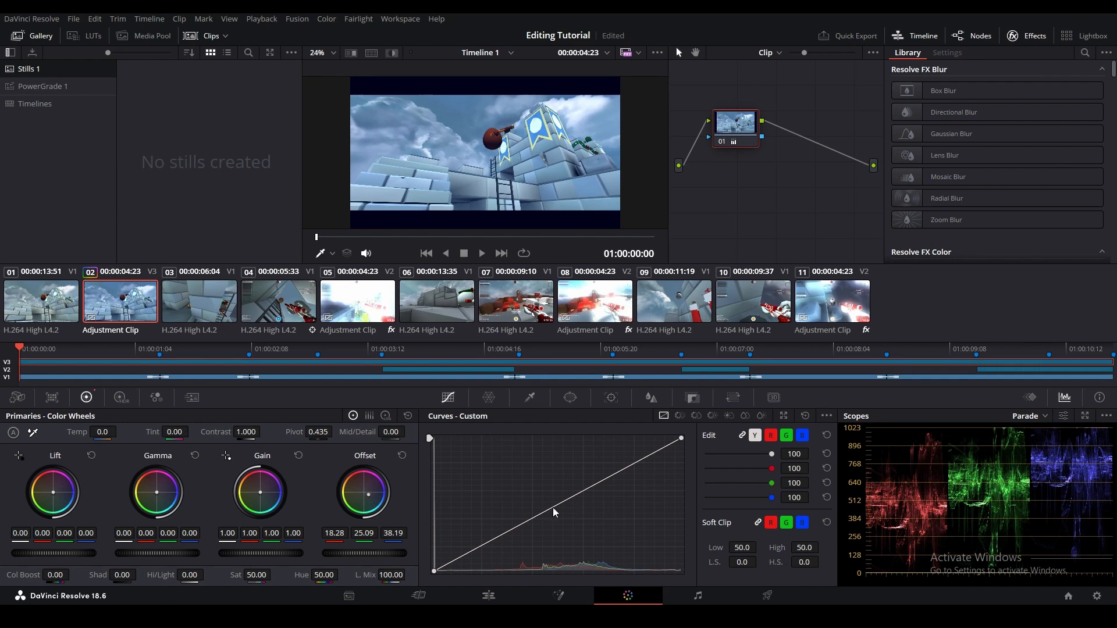
{"action": "left_click_drag", "start_coordinate": [504, 534], "coordinate": [511, 545]}
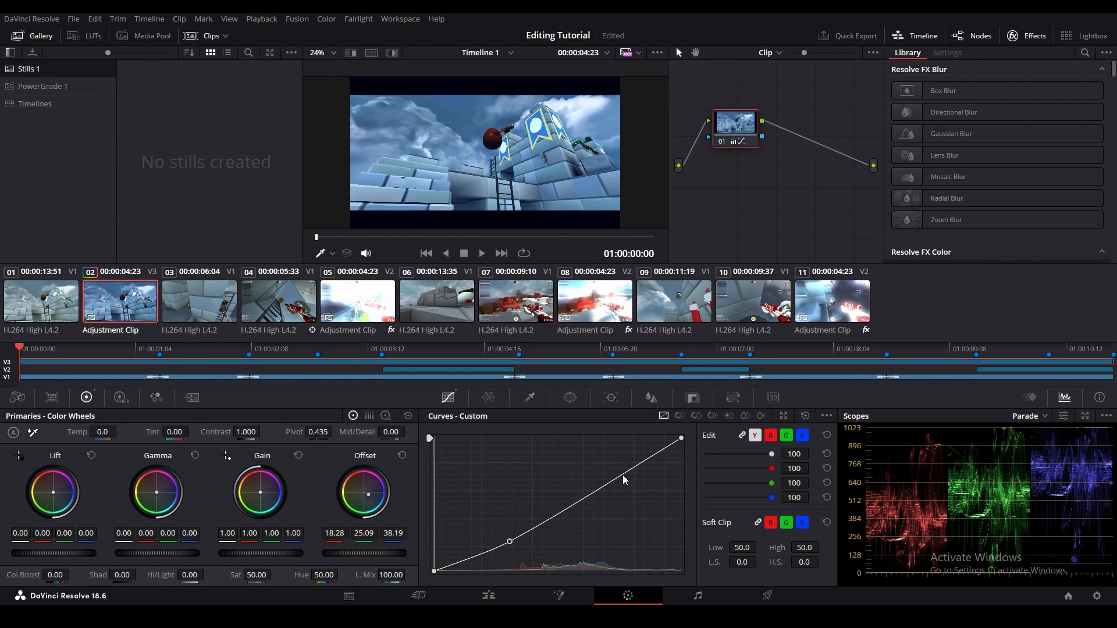
{"action": "left_click_drag", "start_coordinate": [620, 477], "coordinate": [619, 476]}
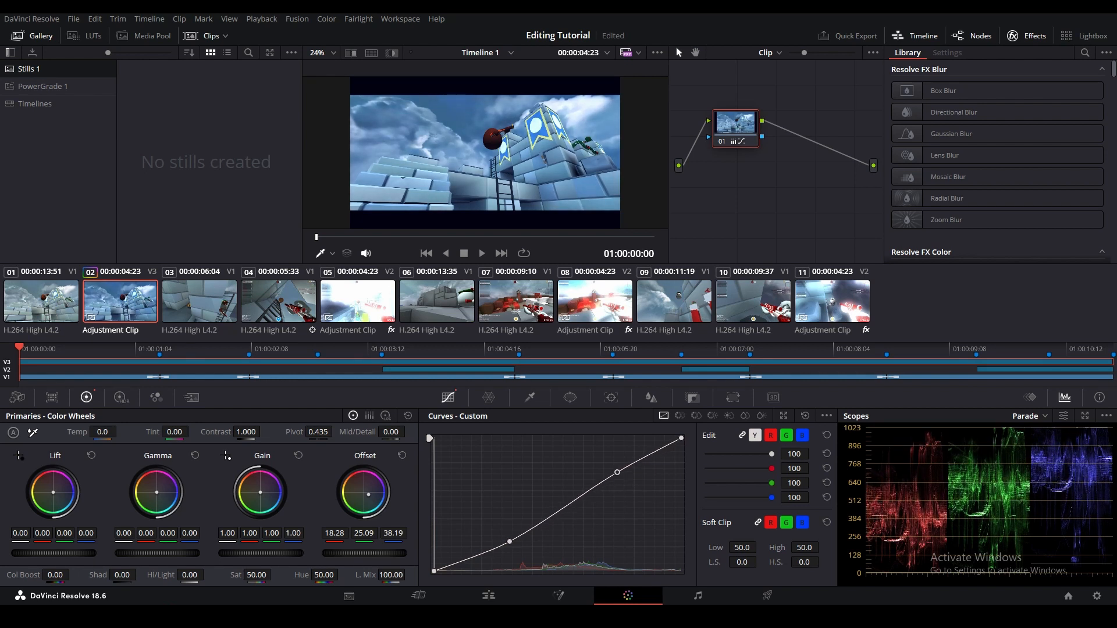
Step: Return to the edit timeline and briefly play back its graded opening
{"action": "left_click", "coordinate": [488, 596]}
{"action": "key", "text": "space"}
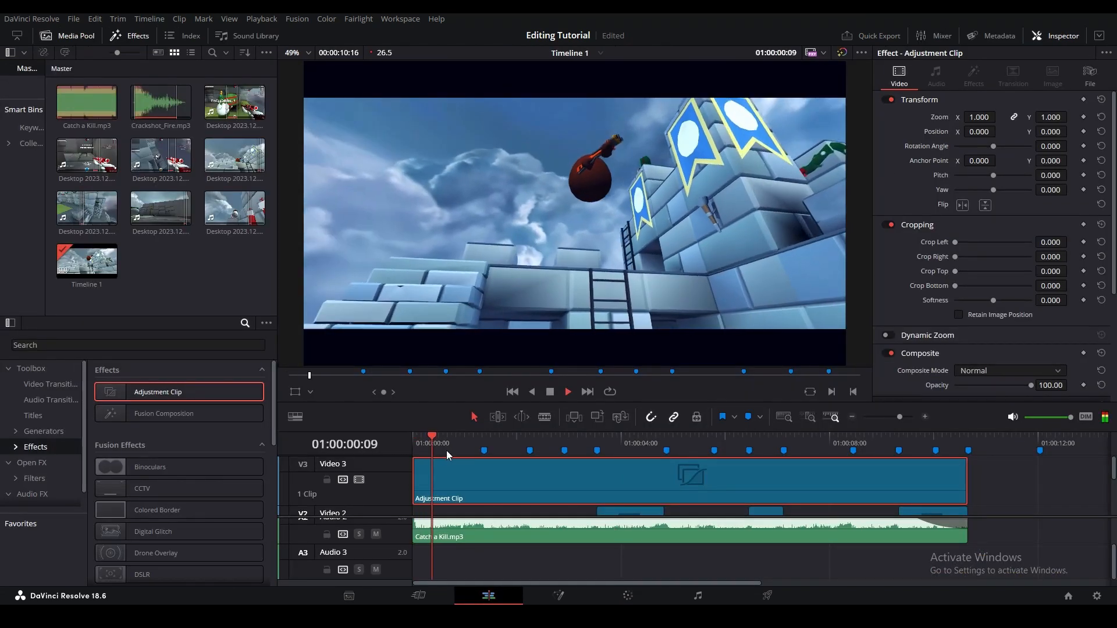
{"action": "key", "text": "space"}
{"action": "scroll", "coordinate": [526, 539], "scroll_direction": "up", "scroll_amount": 2}
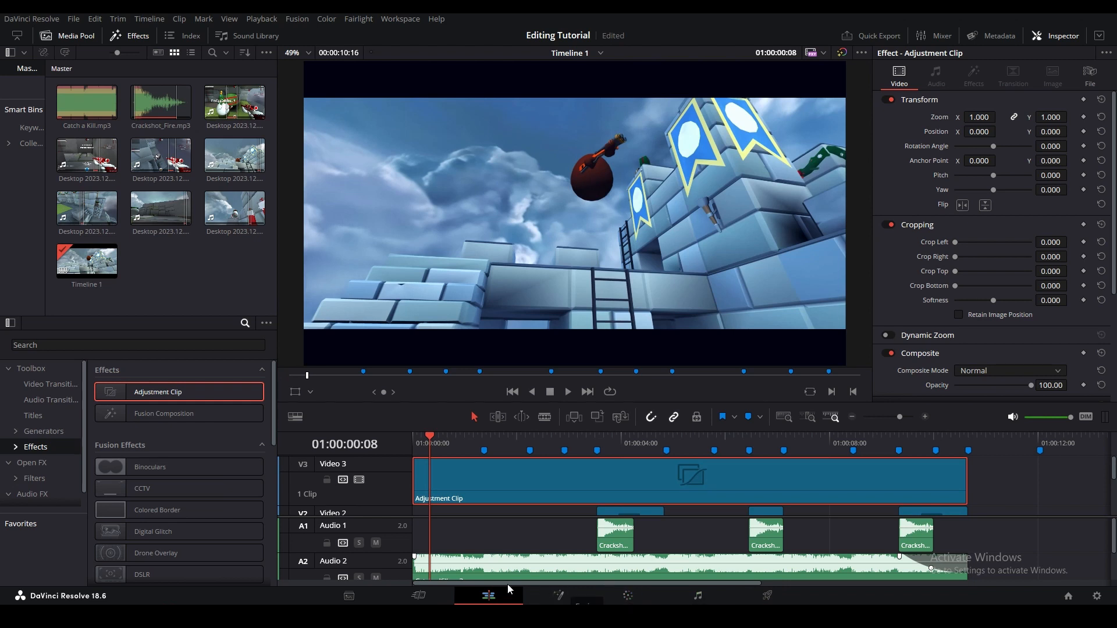
{"action": "left_click", "coordinate": [568, 598]}
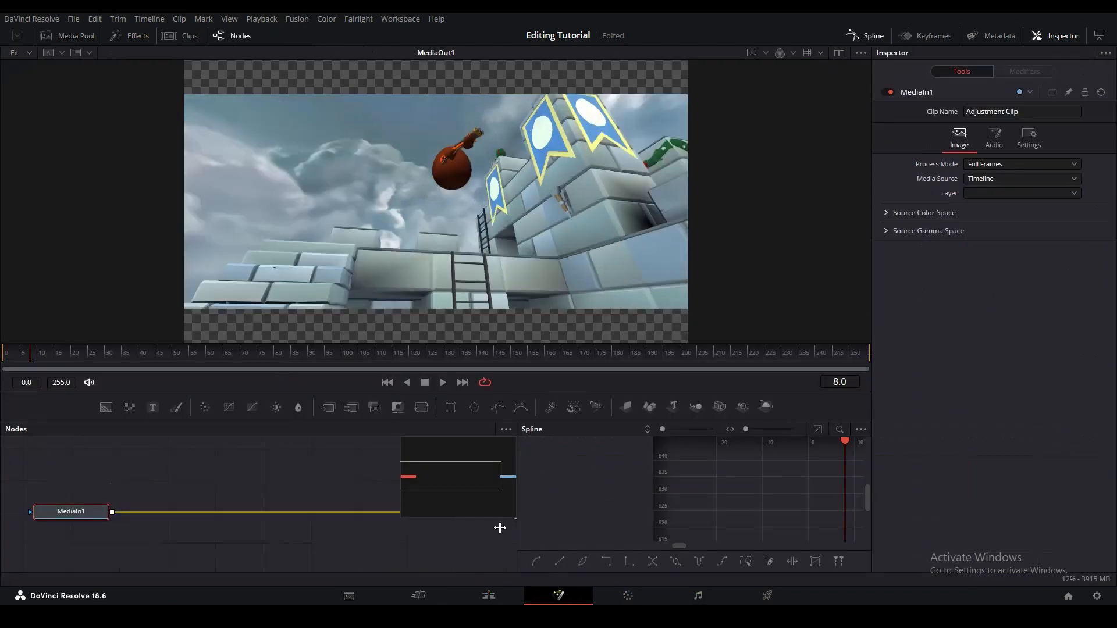
{"action": "left_click", "coordinate": [507, 599]}
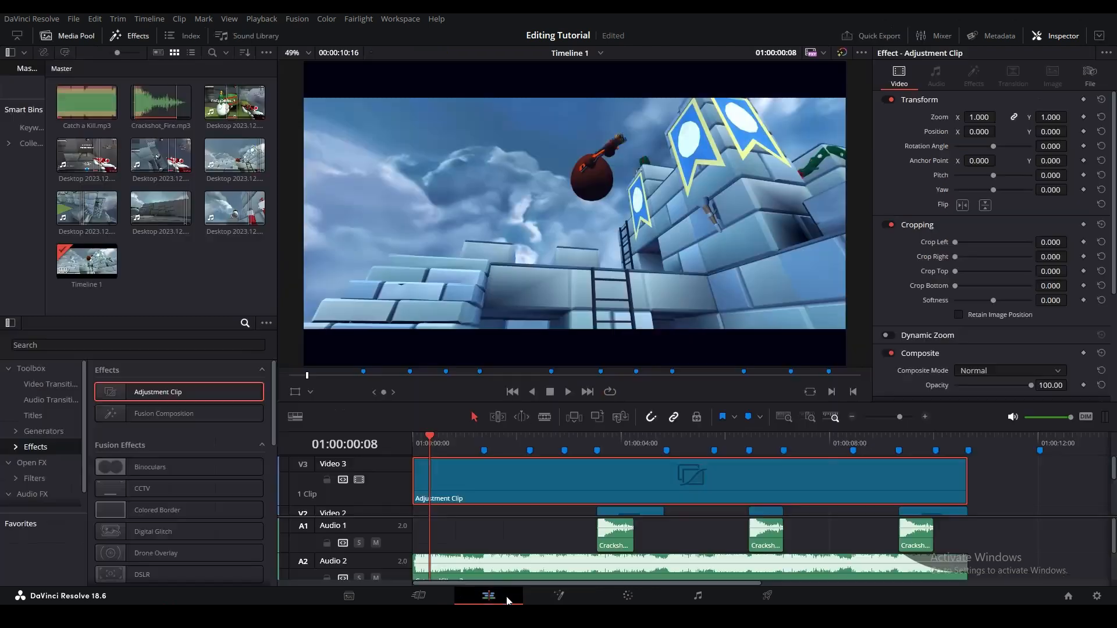
Step: Name the render file Tutorial Montage and set the Videos folder as its export location
{"action": "left_click", "coordinate": [768, 595]}
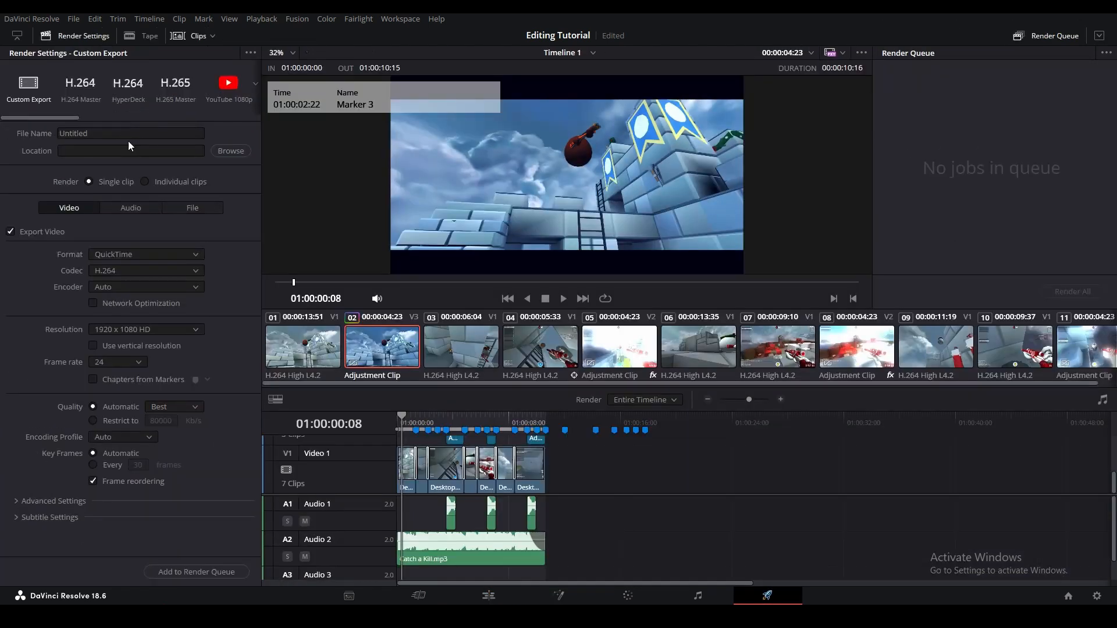
{"action": "double_click", "coordinate": [121, 131]}
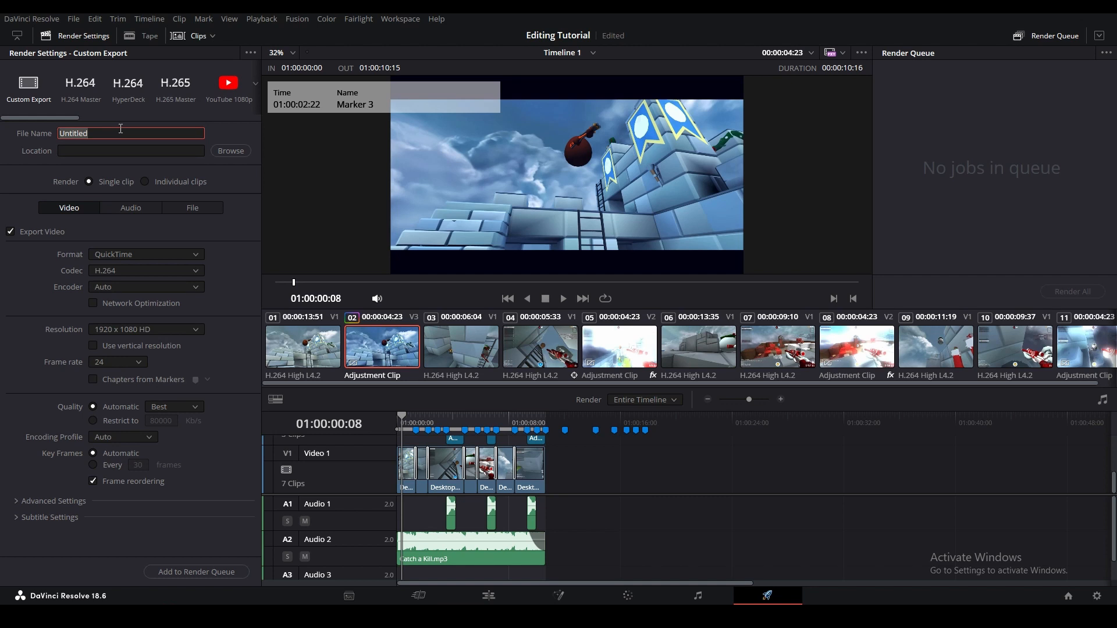
{"action": "type", "text": "Tutorial Montage"}
{"action": "left_click", "coordinate": [231, 151]}
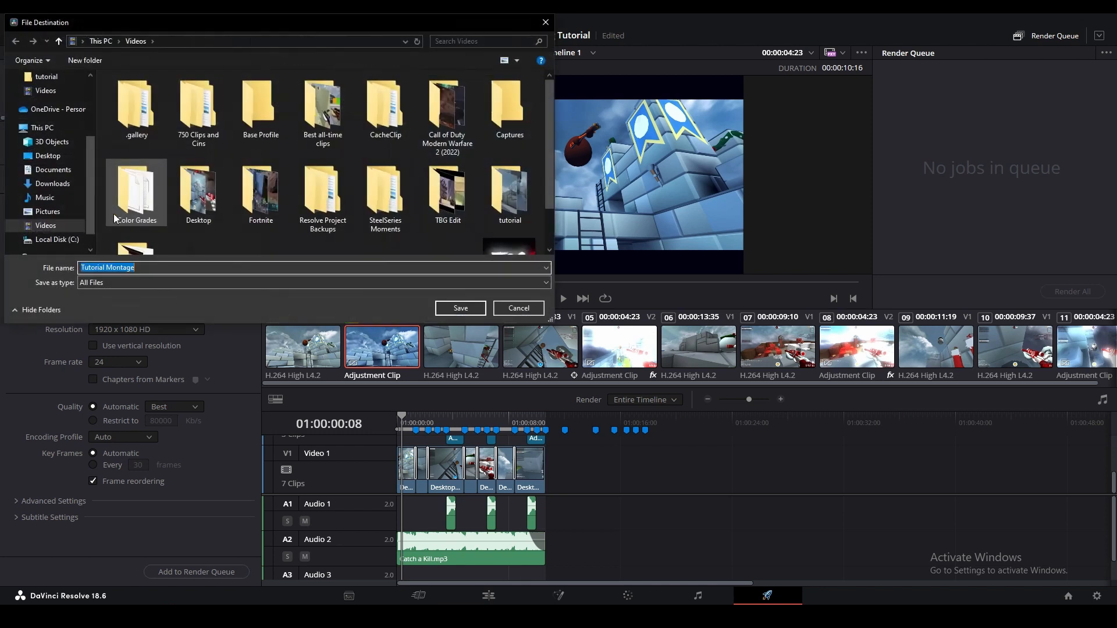
{"action": "left_click", "coordinate": [462, 308]}
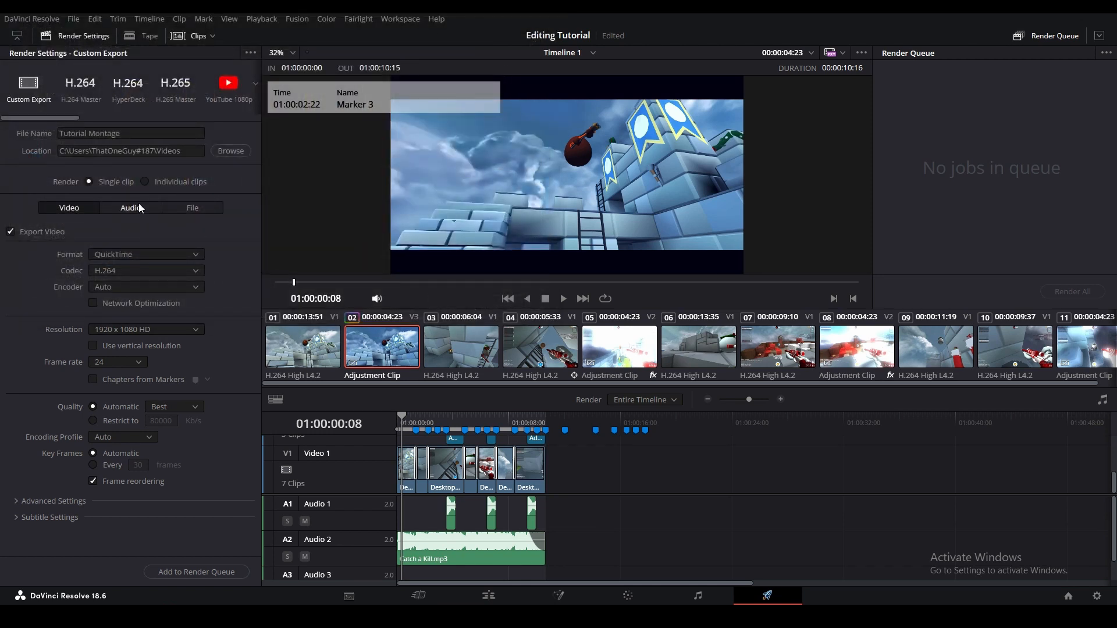
Step: Set the export format to MP4
{"action": "left_click", "coordinate": [151, 253]}
{"action": "left_click", "coordinate": [165, 374]}
{"action": "left_click", "coordinate": [138, 272]}
{"action": "left_click", "coordinate": [136, 272]}
{"action": "left_click", "coordinate": [129, 256]}
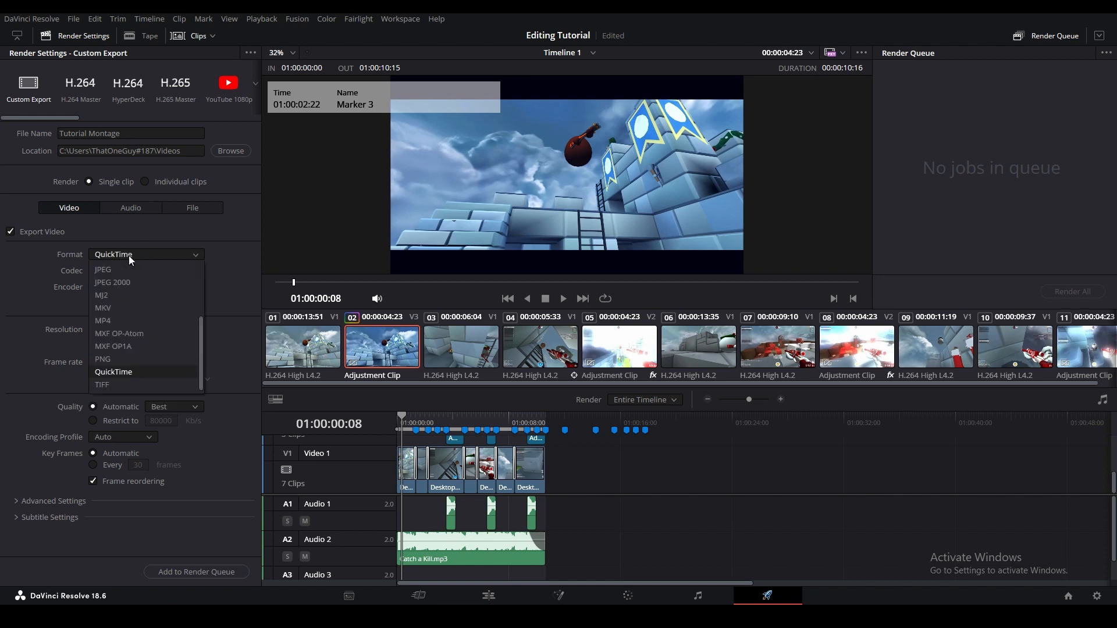
{"action": "left_click", "coordinate": [135, 321]}
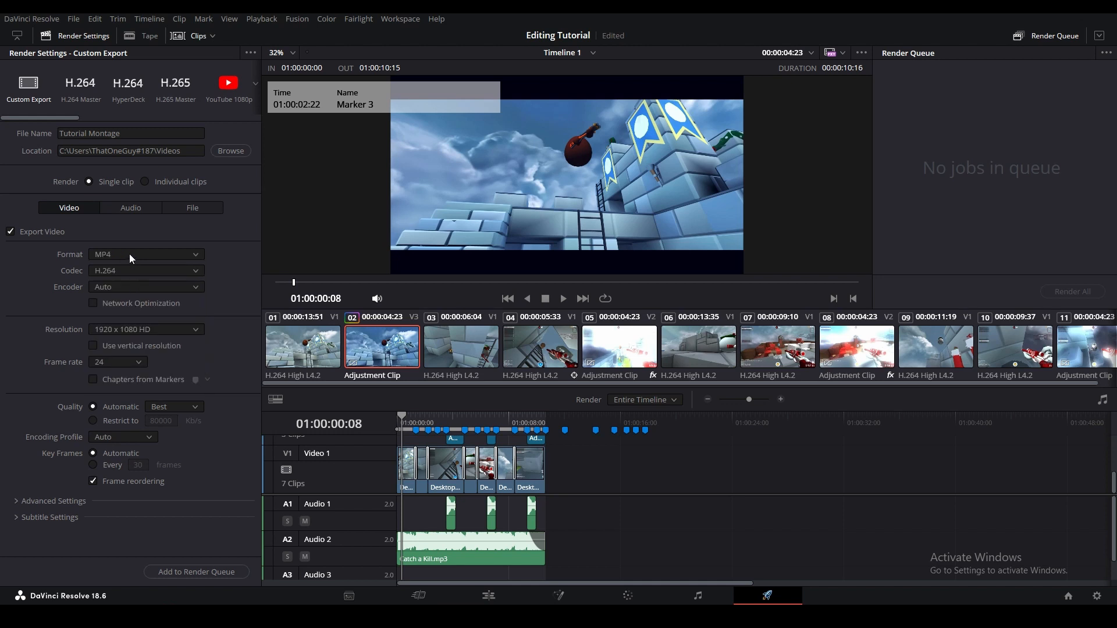
Step: Keep H.264 as the export codec and set the encoder to Native
{"action": "left_click", "coordinate": [132, 271]}
{"action": "left_click", "coordinate": [131, 281]}
{"action": "left_click", "coordinate": [131, 287]}
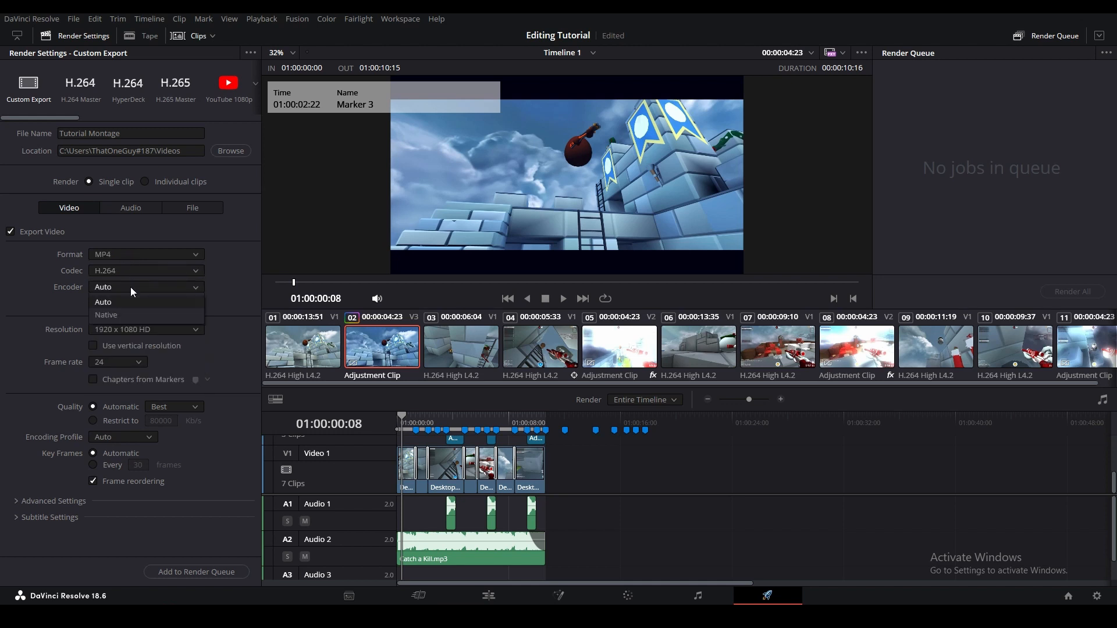
{"action": "left_click", "coordinate": [130, 287]}
{"action": "left_click", "coordinate": [130, 288]}
{"action": "left_click", "coordinate": [133, 312]}
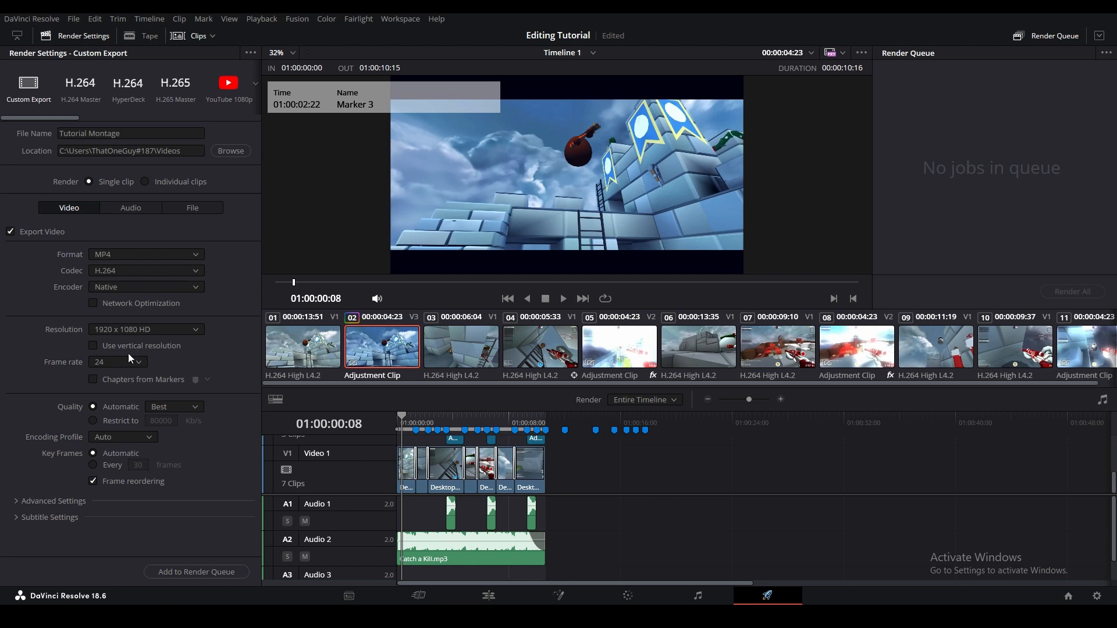
Step: Restrict the export quality to 80000 Kb/s
{"action": "left_click", "coordinate": [102, 419]}
{"action": "left_click", "coordinate": [164, 423]}
{"action": "left_click", "coordinate": [162, 425]}
Step: Set the export's Color Space Tag to Rec.709 in the advanced settings
{"action": "left_click", "coordinate": [48, 501]}
{"action": "scroll", "coordinate": [44, 448], "scroll_direction": "down", "scroll_amount": 5}
{"action": "left_click", "coordinate": [173, 319]}
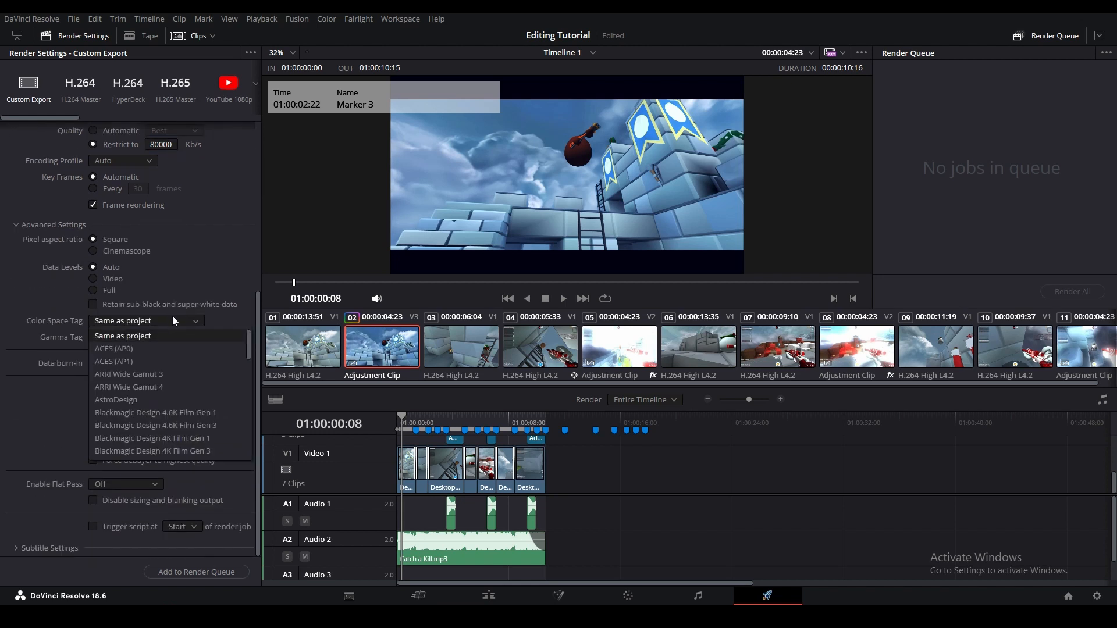
{"action": "scroll", "coordinate": [187, 391], "scroll_direction": "down", "scroll_amount": 8}
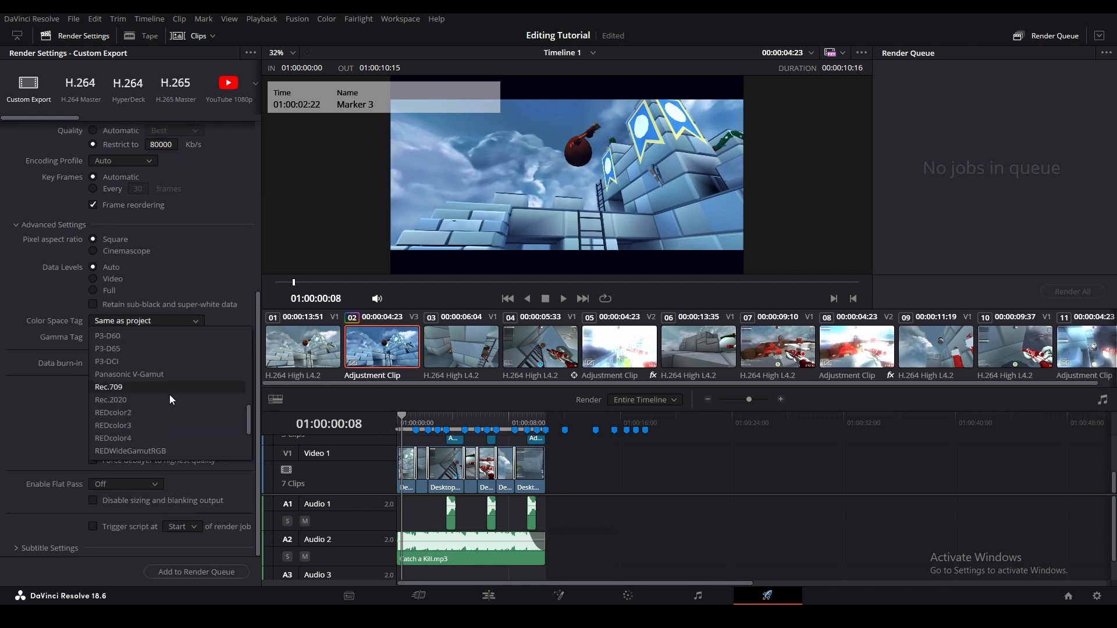
{"action": "left_click", "coordinate": [166, 388]}
Step: Set the export's Gamma Tag to Rec.709-A
{"action": "left_click", "coordinate": [129, 337]}
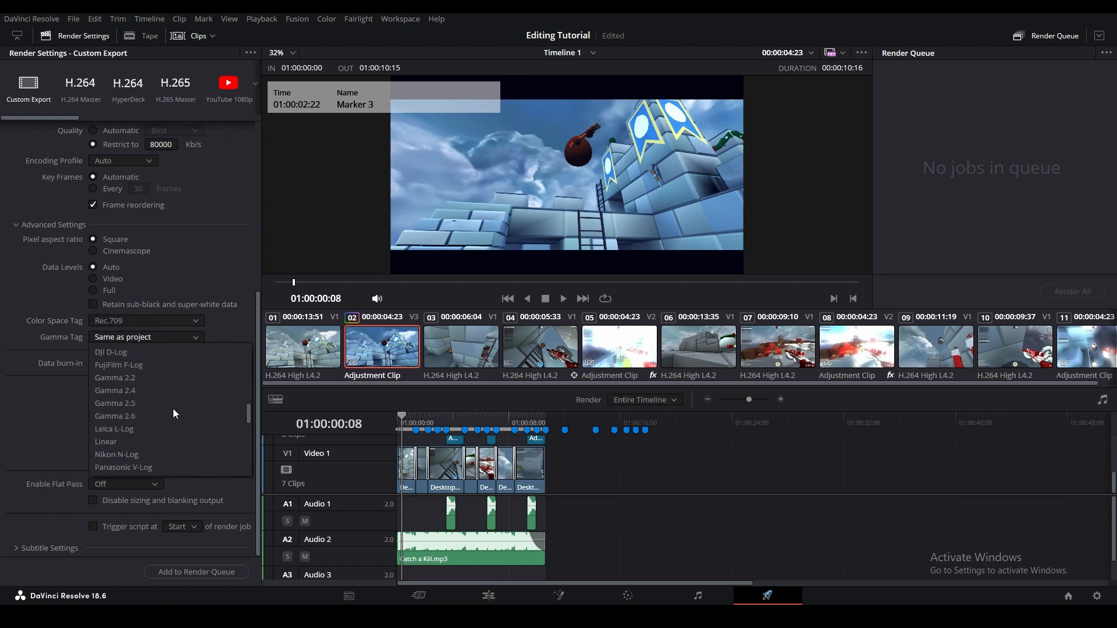
{"action": "scroll", "coordinate": [172, 407], "scroll_direction": "down", "scroll_amount": 5}
{"action": "scroll", "coordinate": [172, 406], "scroll_direction": "down", "scroll_amount": 6}
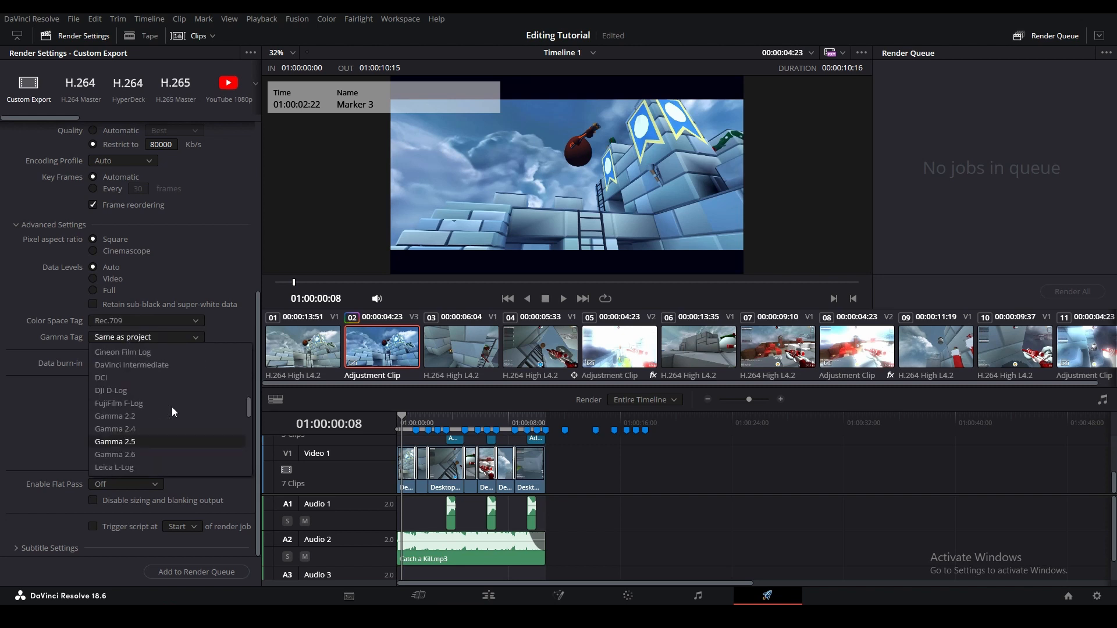
{"action": "left_click", "coordinate": [172, 416]}
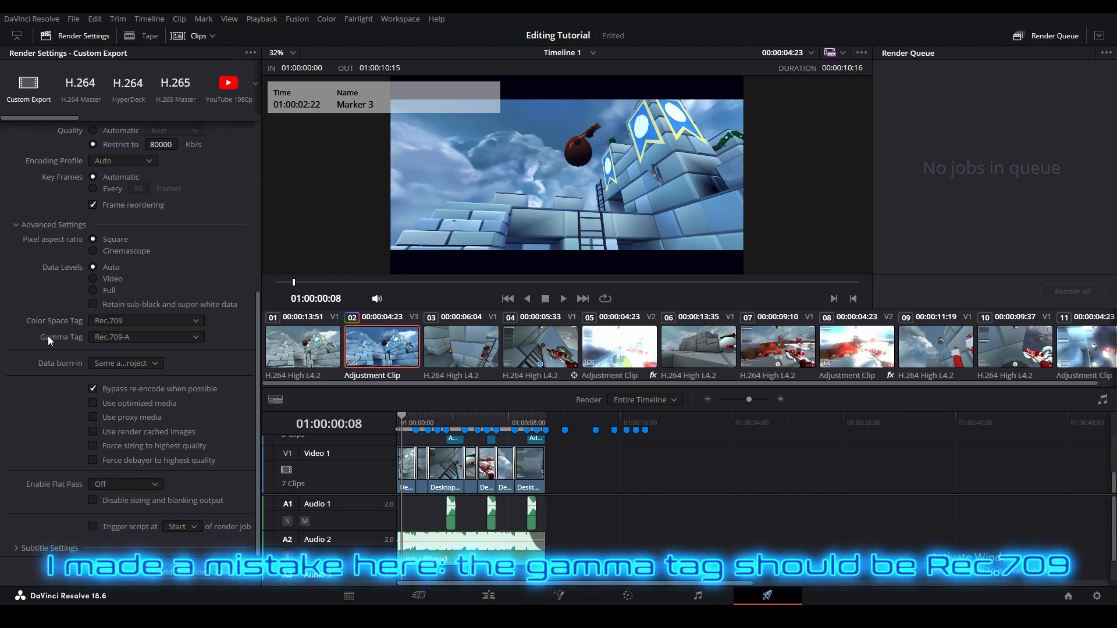
Step: Add the Tutorial Montage export to the render queue and render it
{"action": "scroll", "coordinate": [107, 356], "scroll_direction": "up", "scroll_amount": 5}
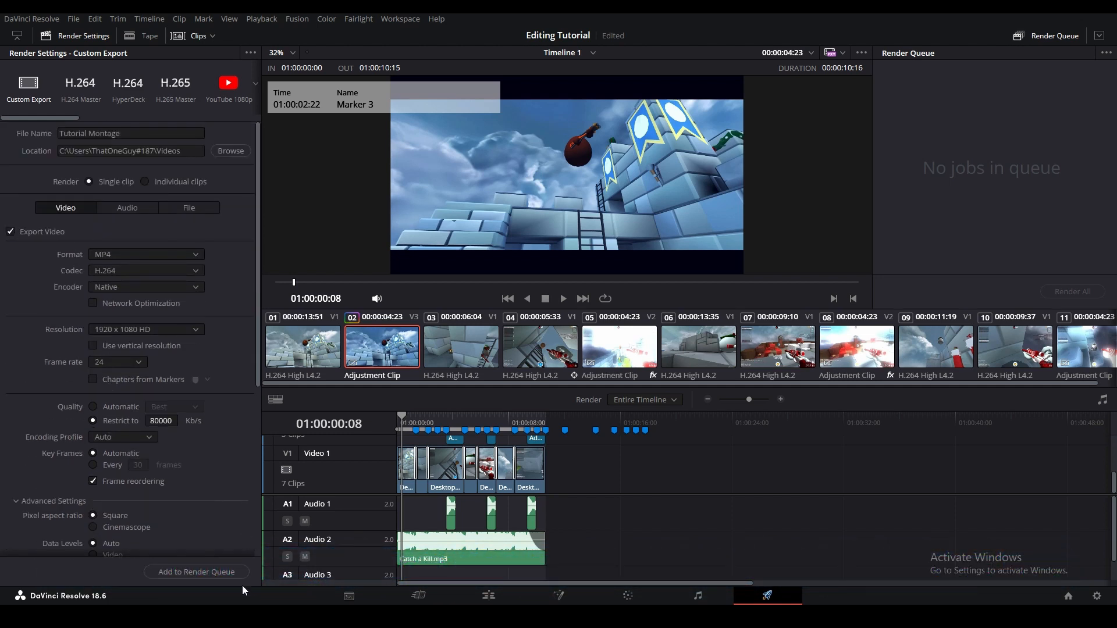
{"action": "left_click", "coordinate": [201, 572]}
{"action": "left_click", "coordinate": [1052, 291]}
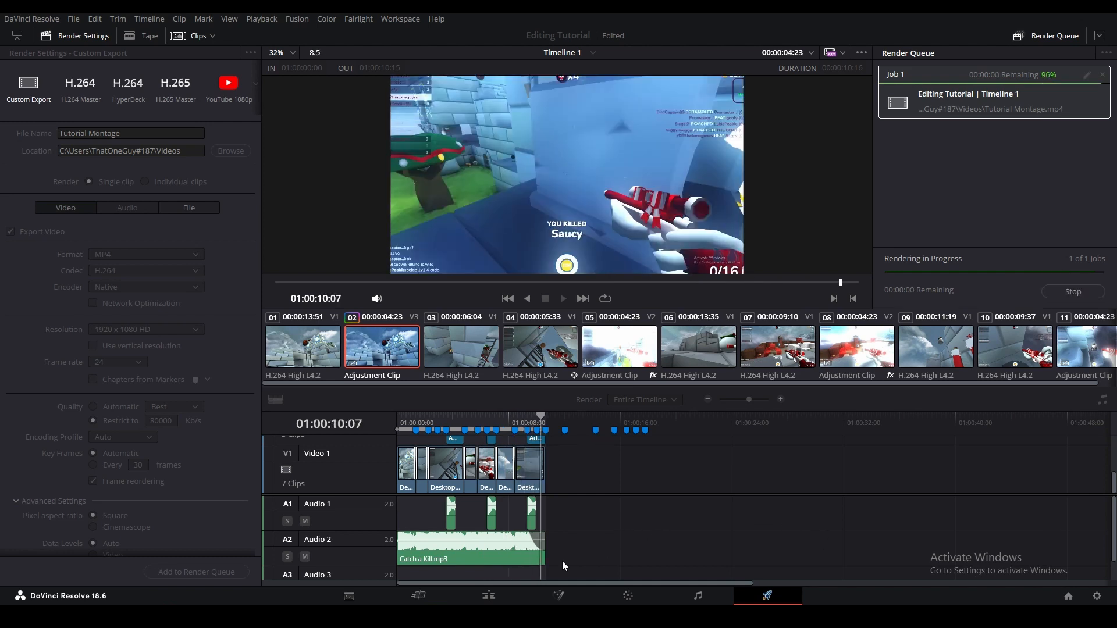
Step: Switch to File Explorer and open the rendered Tutorial Montage video from the Videos folder
{"action": "key", "text": "alt+Tab"}
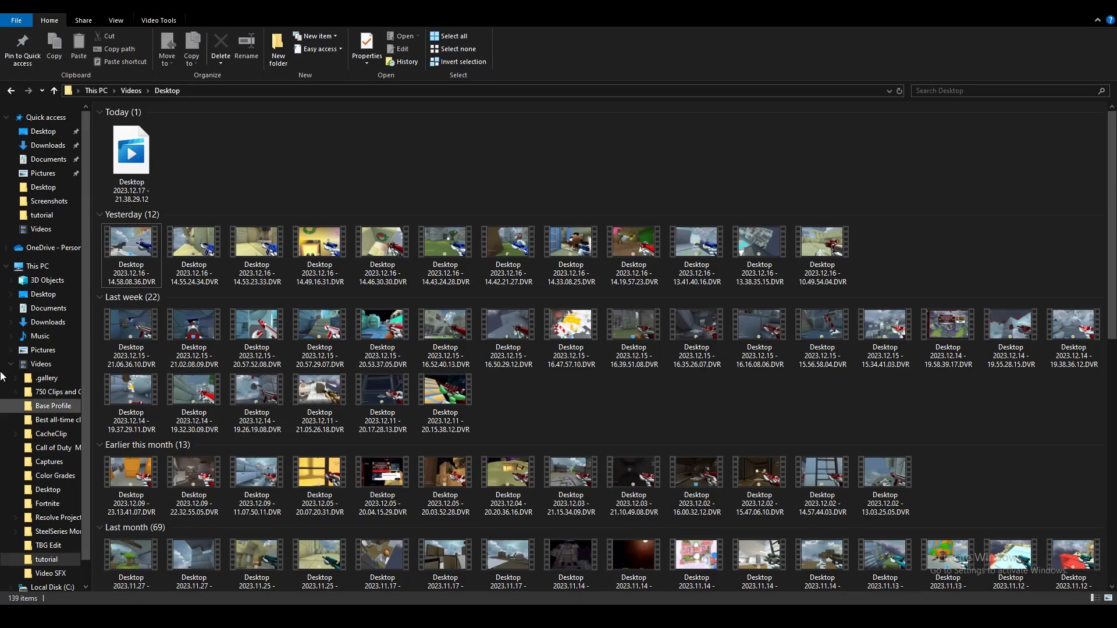
{"action": "left_click", "coordinate": [64, 366]}
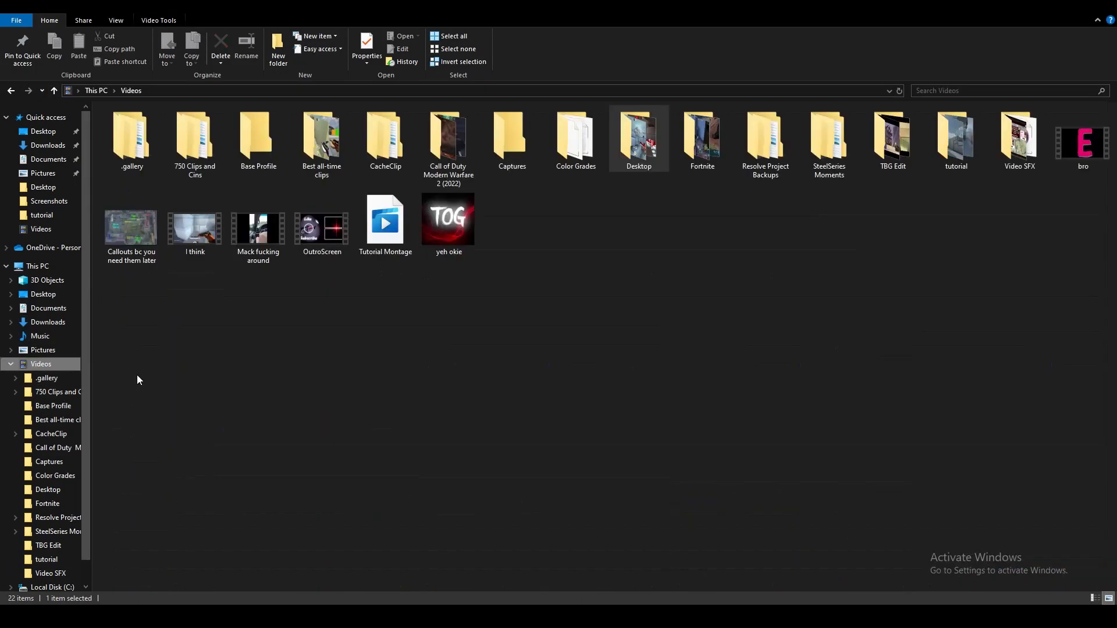
{"action": "double_click", "coordinate": [378, 249]}
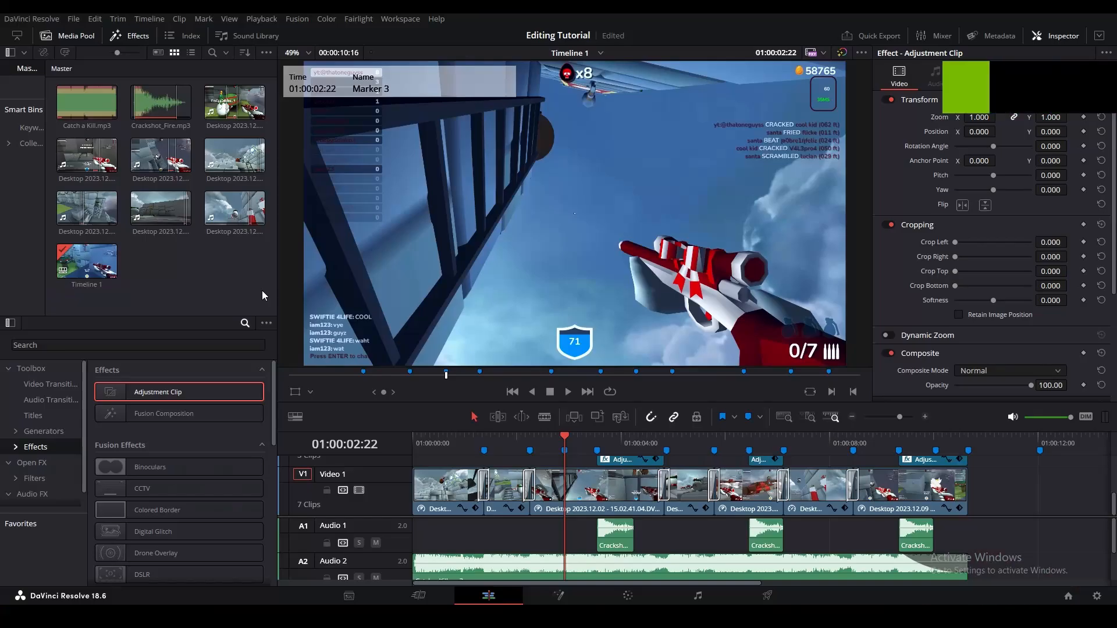
{"action": "right_click", "coordinate": [210, 286]}
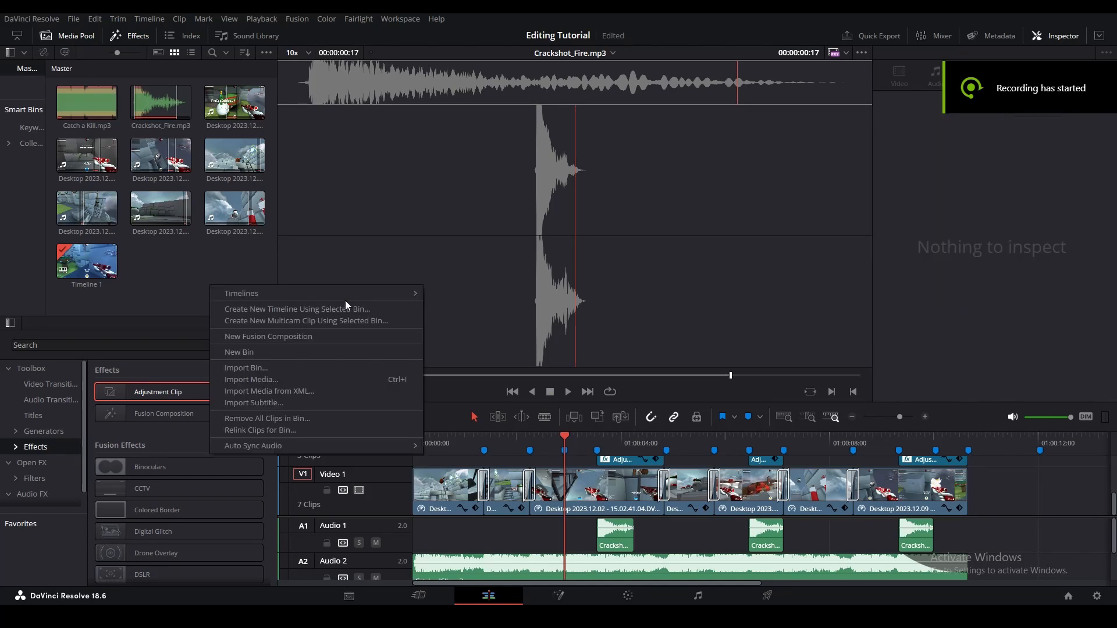
{"action": "left_click", "coordinate": [174, 280]}
{"action": "right_click", "coordinate": [173, 280]}
{"action": "left_click", "coordinate": [181, 282]}
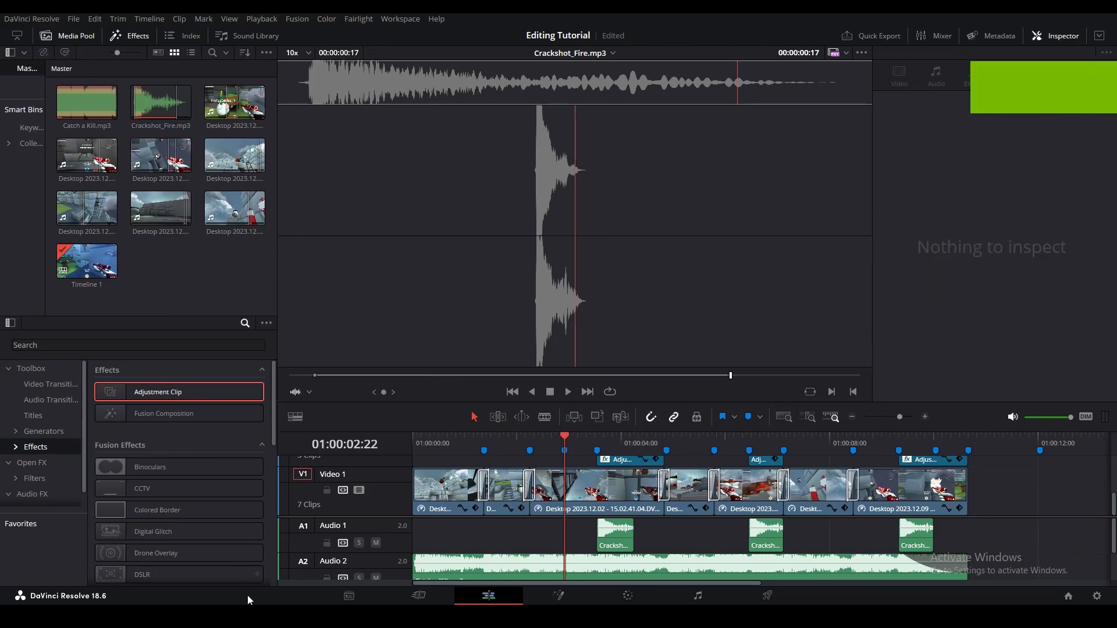
Step: Switch to File Explorer, open the tutorial folder and rename the Desktop 2023.12.17 - 21.30.44.11.DVR clip as Last Cin
{"action": "key", "text": "alt+Tab"}
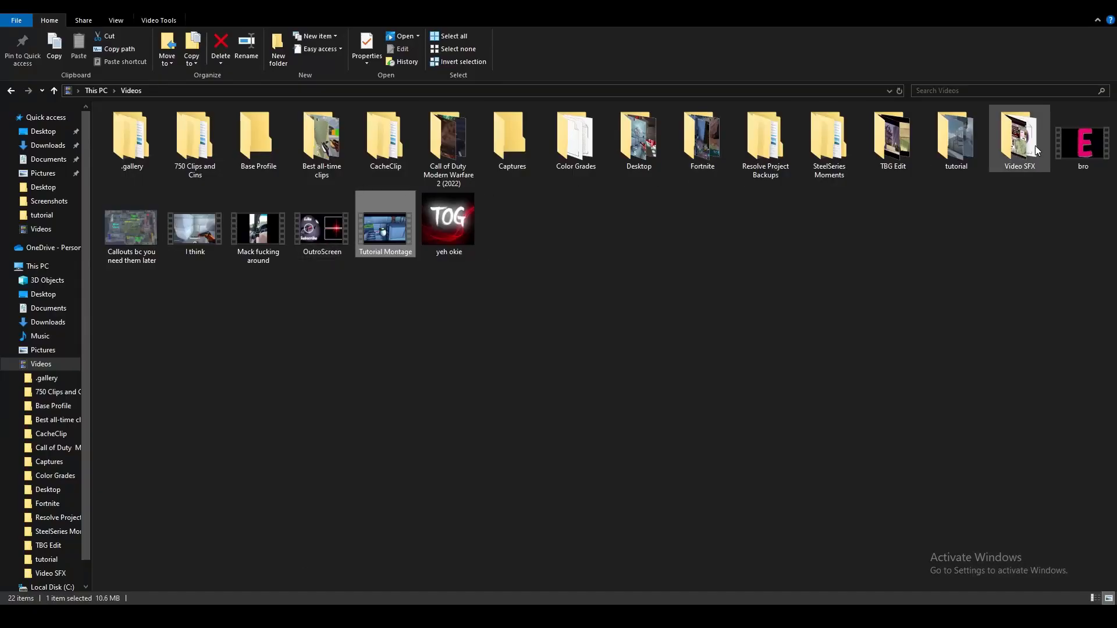
{"action": "left_click", "coordinate": [964, 148]}
{"action": "double_click", "coordinate": [964, 149]}
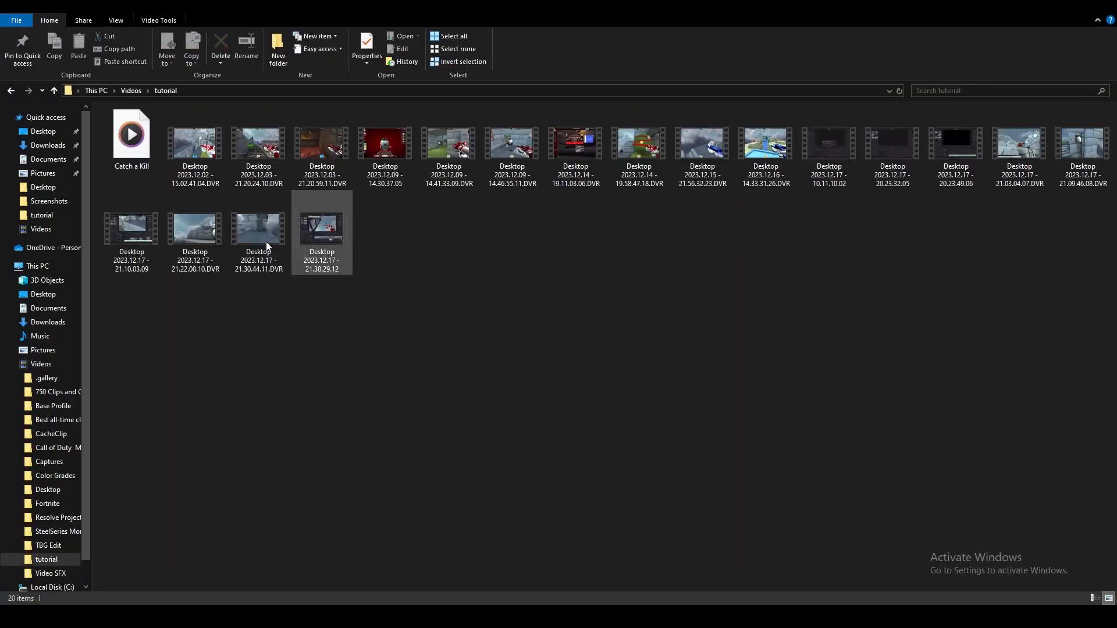
{"action": "left_click", "coordinate": [262, 233]}
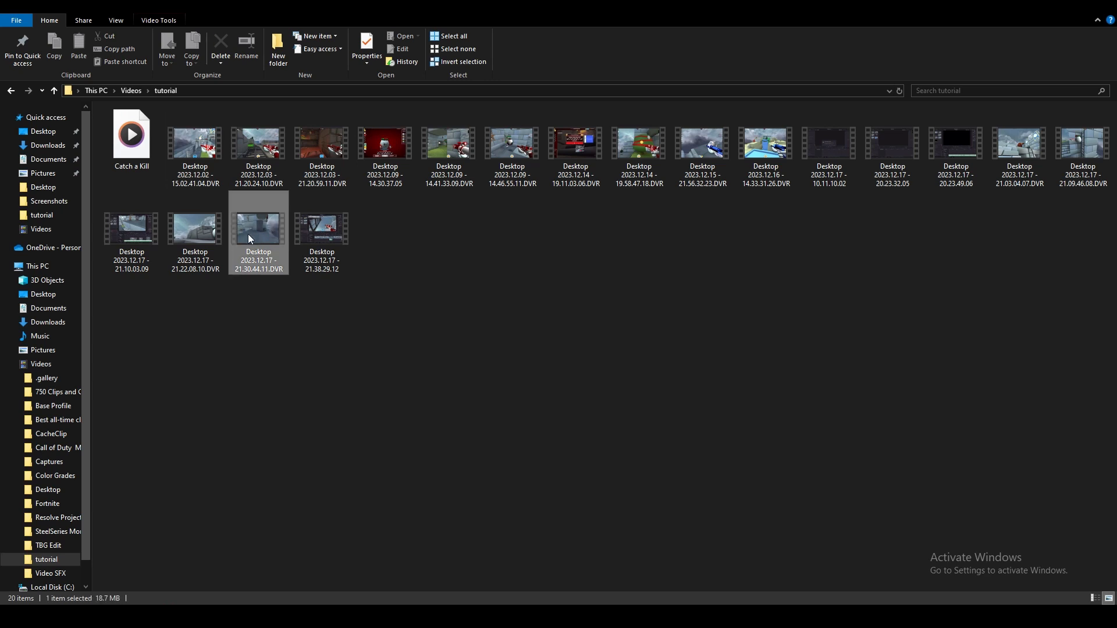
Step: In DaVinci Resolve, link the offline media pool clip to the full resolution Last Cin file in the Videos\tutorial folder
{"action": "right_click", "coordinate": [243, 231]}
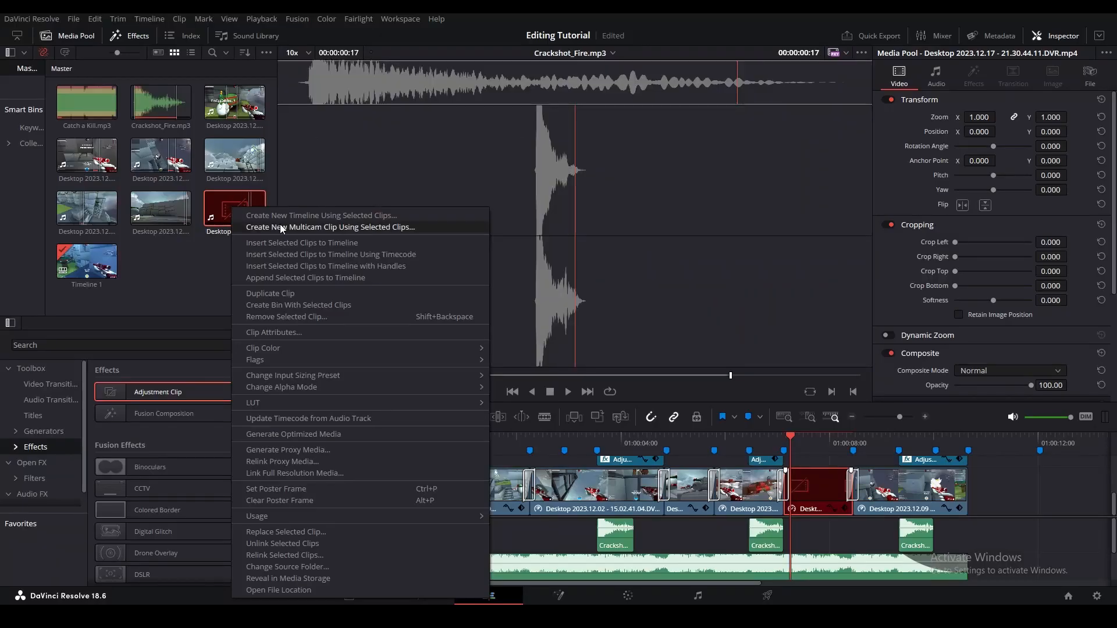
{"action": "left_click", "coordinate": [356, 473]}
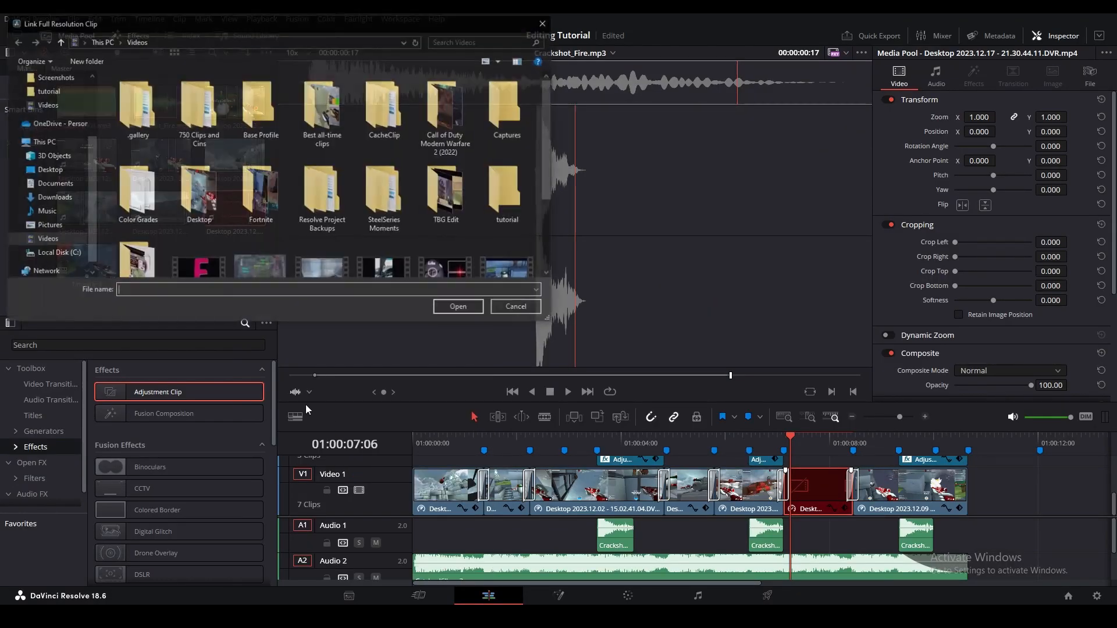
{"action": "scroll", "coordinate": [371, 185], "scroll_direction": "down", "scroll_amount": 3}
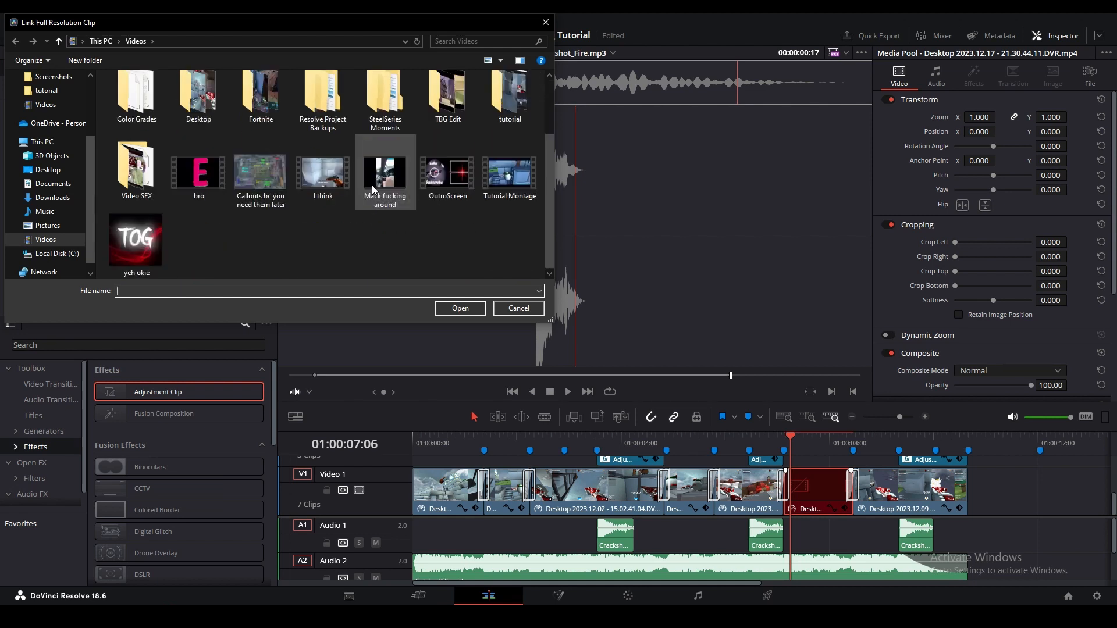
{"action": "scroll", "coordinate": [268, 184], "scroll_direction": "up", "scroll_amount": 3}
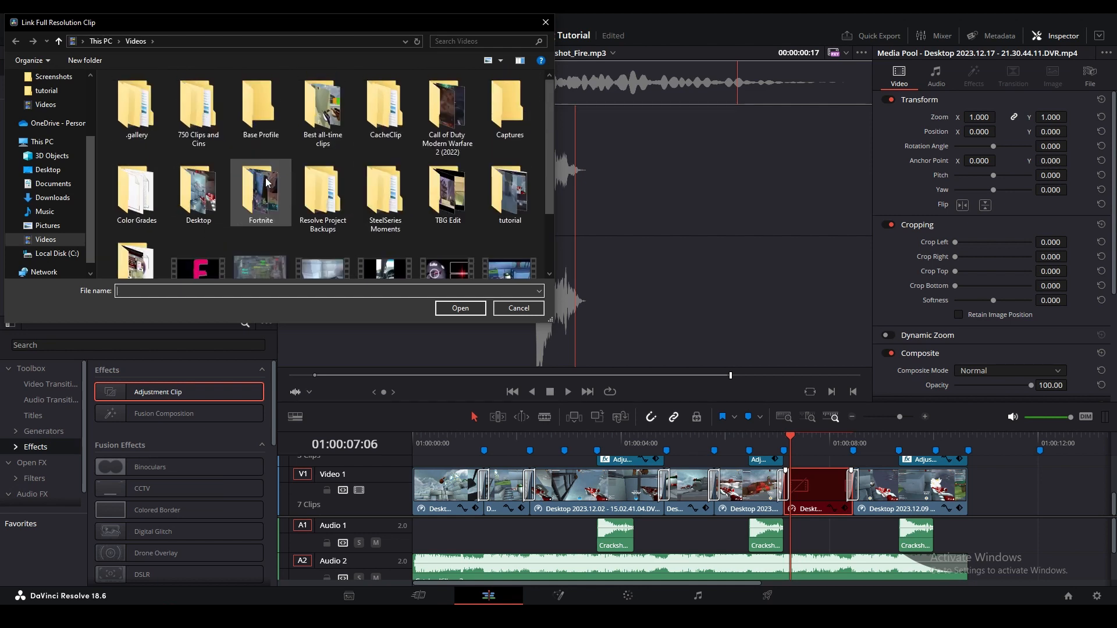
{"action": "double_click", "coordinate": [509, 192]}
{"action": "scroll", "coordinate": [454, 233], "scroll_direction": "down", "scroll_amount": 2}
{"action": "left_click", "coordinate": [458, 245]}
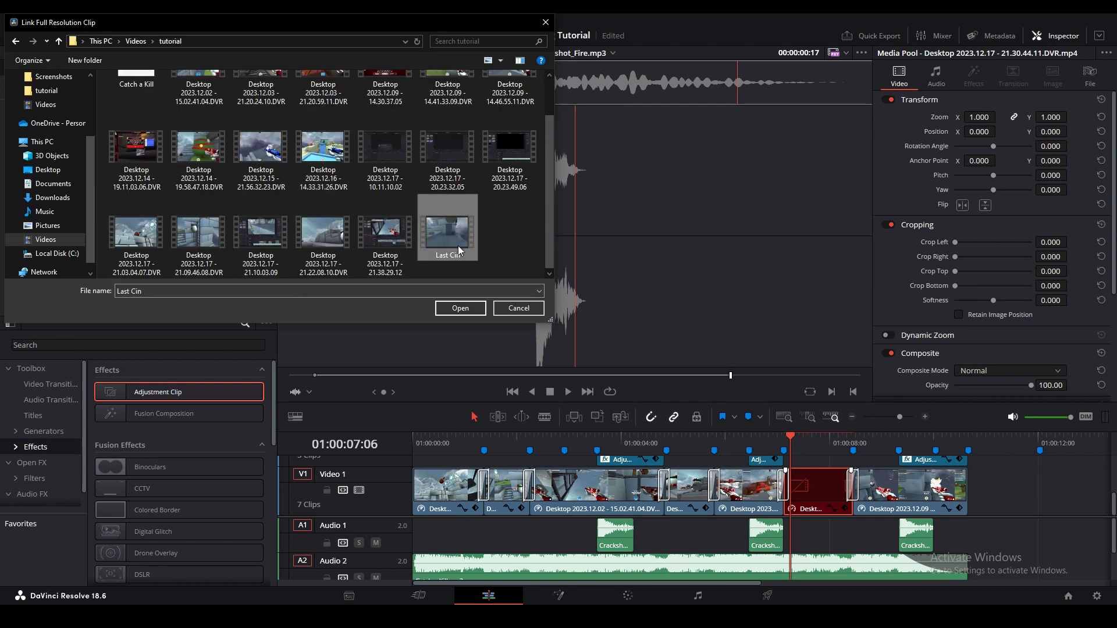
{"action": "left_click", "coordinate": [467, 309]}
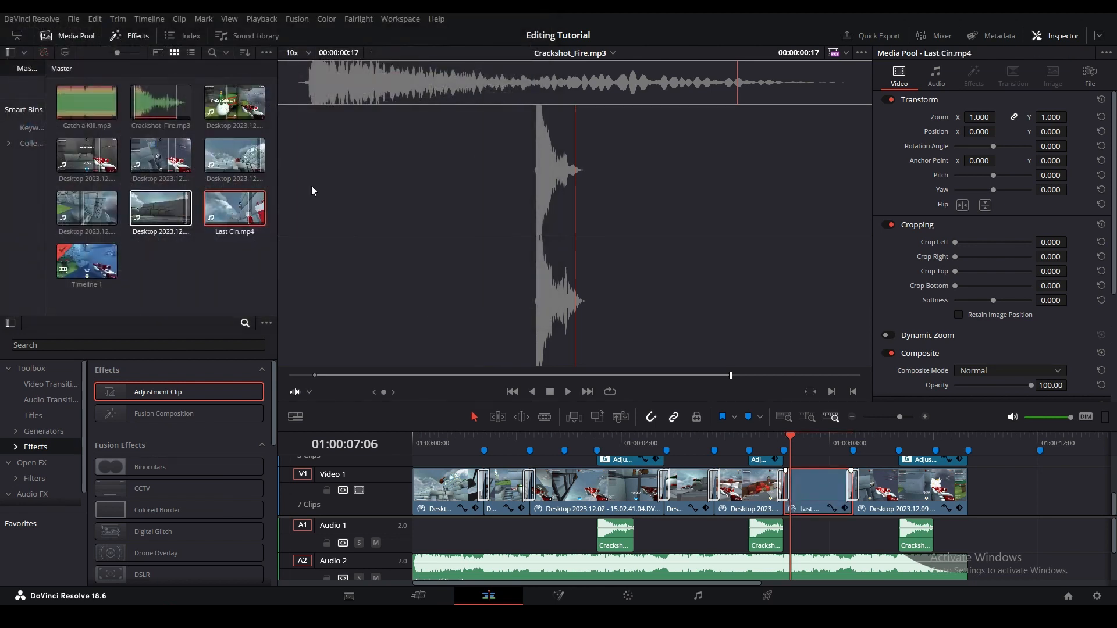
Step: Play the timeline through the relinked Last Cin clip to check its footage
{"action": "left_click", "coordinate": [775, 440]}
{"action": "key", "text": "space"}
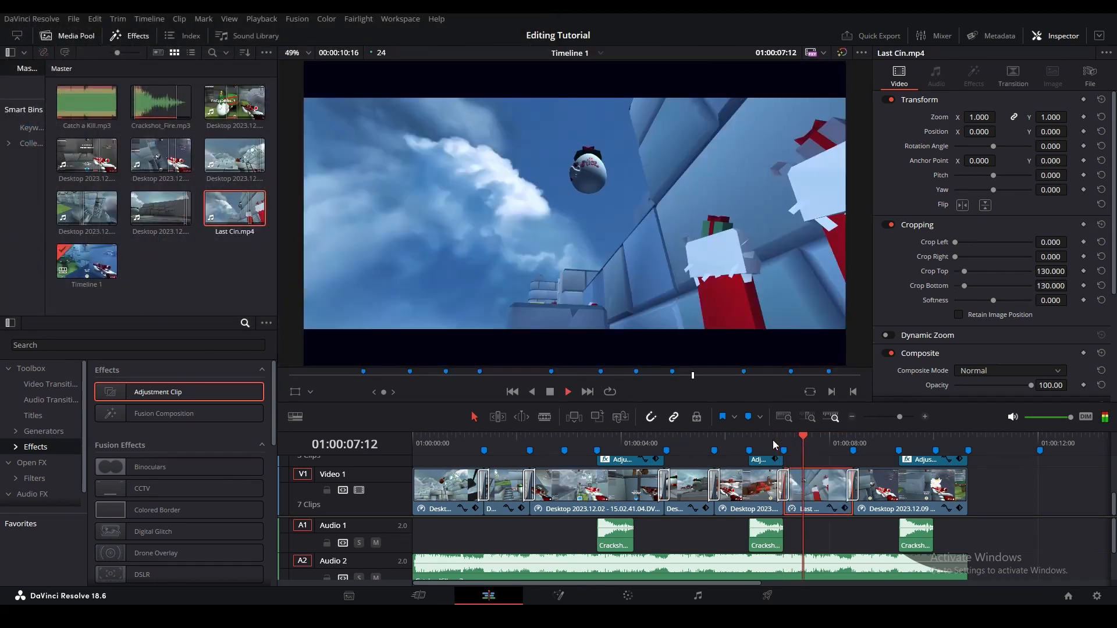
{"action": "key", "text": "space"}
{"action": "left_click", "coordinate": [170, 293]}
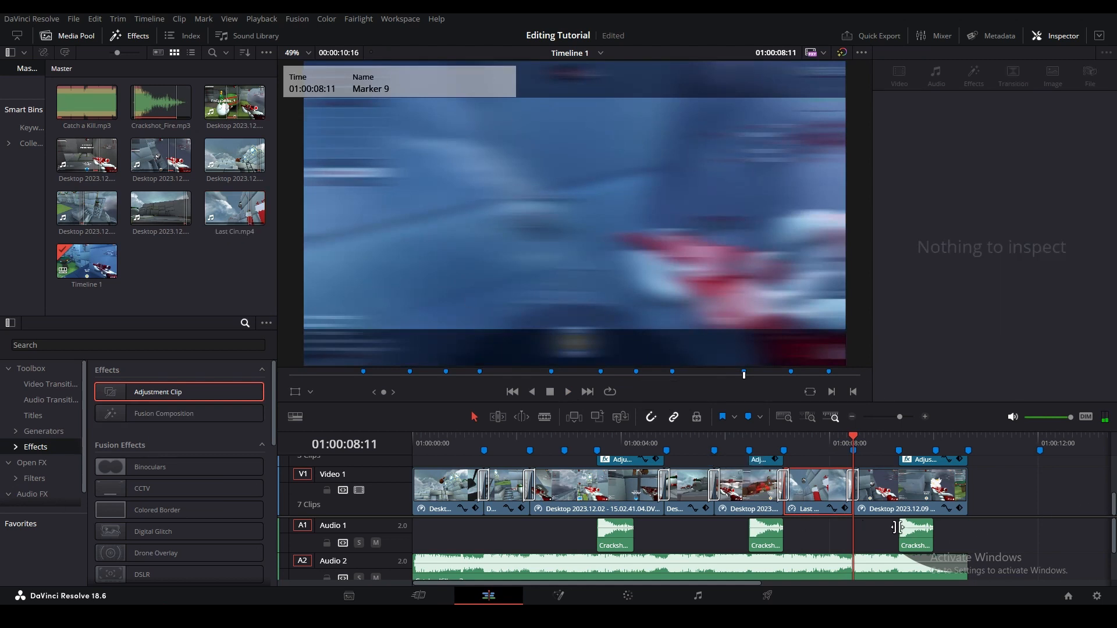
{"action": "scroll", "coordinate": [826, 502], "scroll_direction": "up", "scroll_amount": 1}
{"action": "scroll", "coordinate": [523, 325], "scroll_direction": "up", "scroll_amount": 1}
{"action": "scroll", "coordinate": [181, 384], "scroll_direction": "down", "scroll_amount": 1}
{"action": "scroll", "coordinate": [531, 304], "scroll_direction": "down", "scroll_amount": 2}
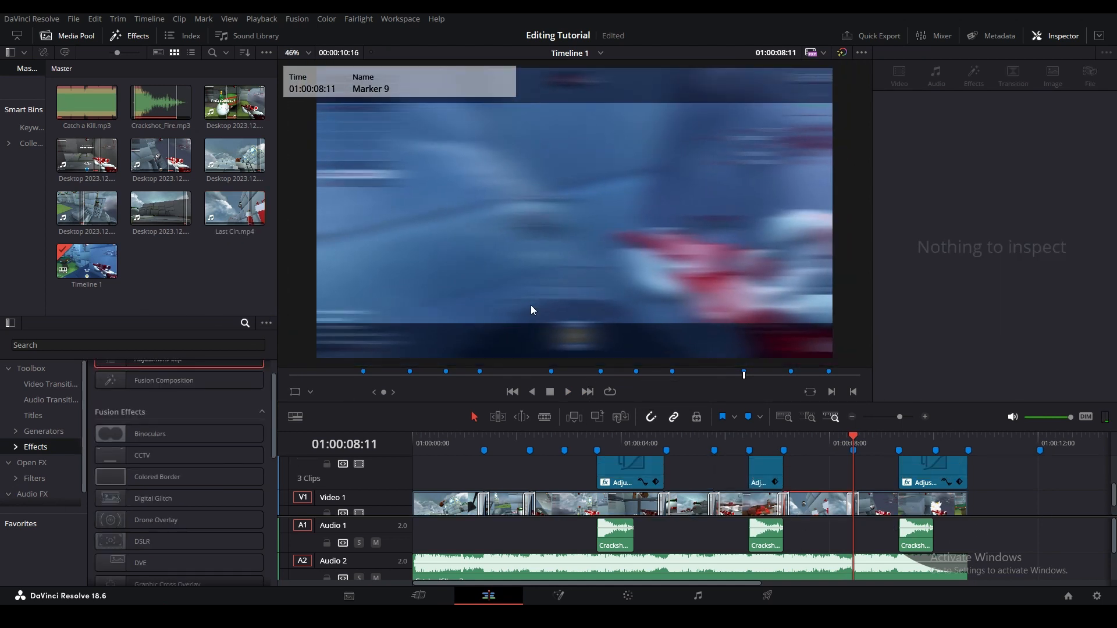
{"action": "scroll", "coordinate": [531, 304], "scroll_direction": "up", "scroll_amount": 2}
{"action": "scroll", "coordinate": [532, 304], "scroll_direction": "down", "scroll_amount": 1}
{"action": "scroll", "coordinate": [1066, 501], "scroll_direction": "up", "scroll_amount": 2}
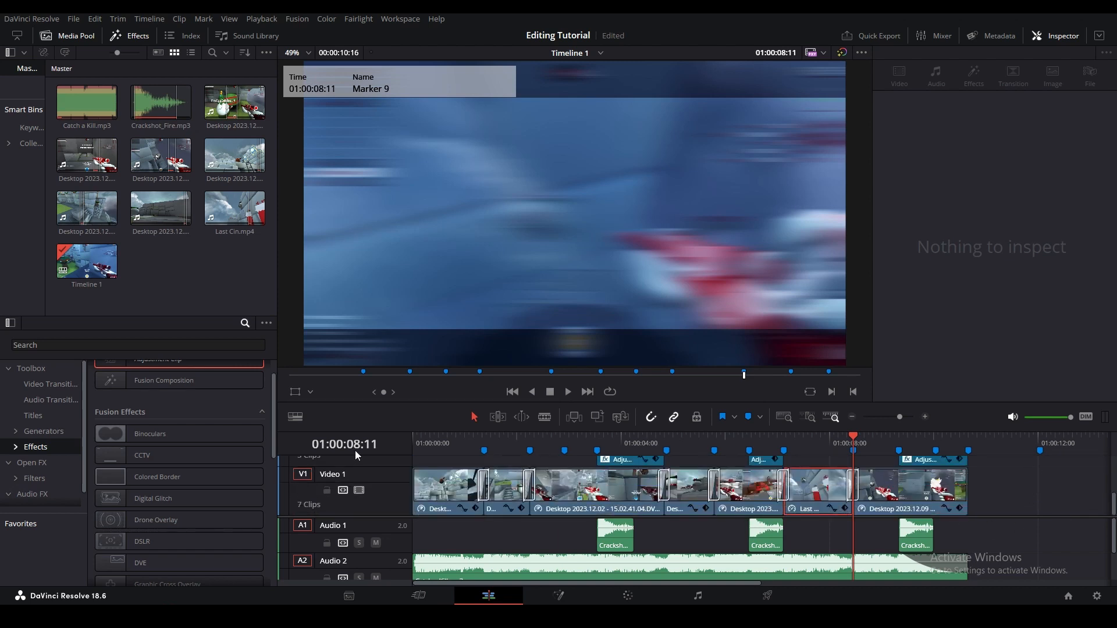
Step: Import the Editing Tutorial project file from Downloads as Copy of Editing Tutorial and open the imported project
{"action": "key", "text": "shift+1"}
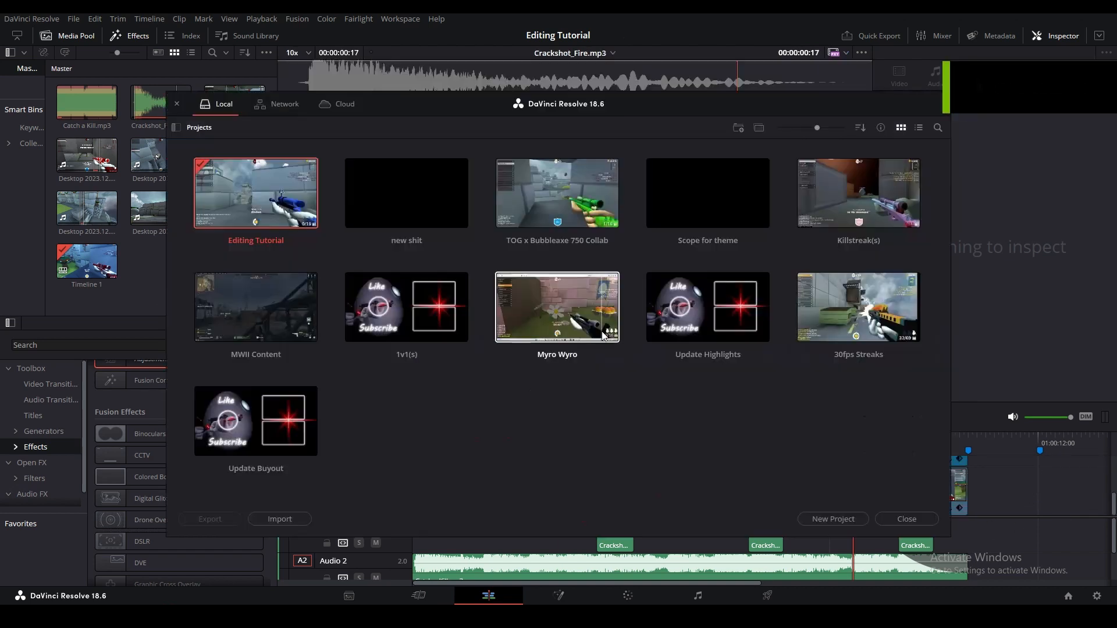
{"action": "left_click", "coordinate": [290, 520]}
{"action": "left_click", "coordinate": [374, 189]}
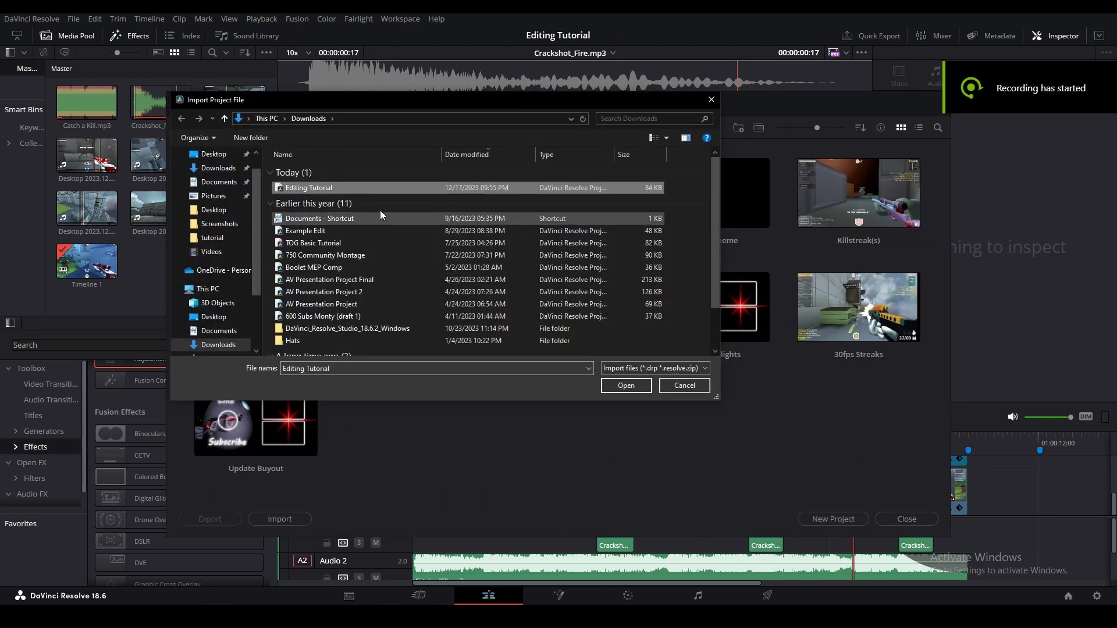
{"action": "left_click", "coordinate": [628, 386]}
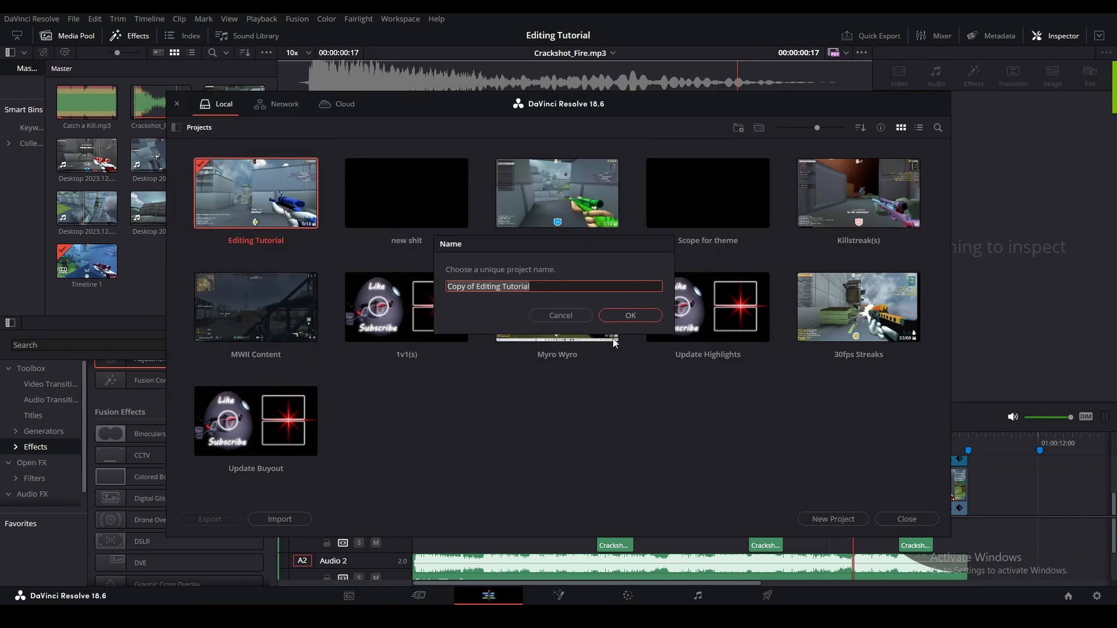
{"action": "left_click", "coordinate": [609, 314]}
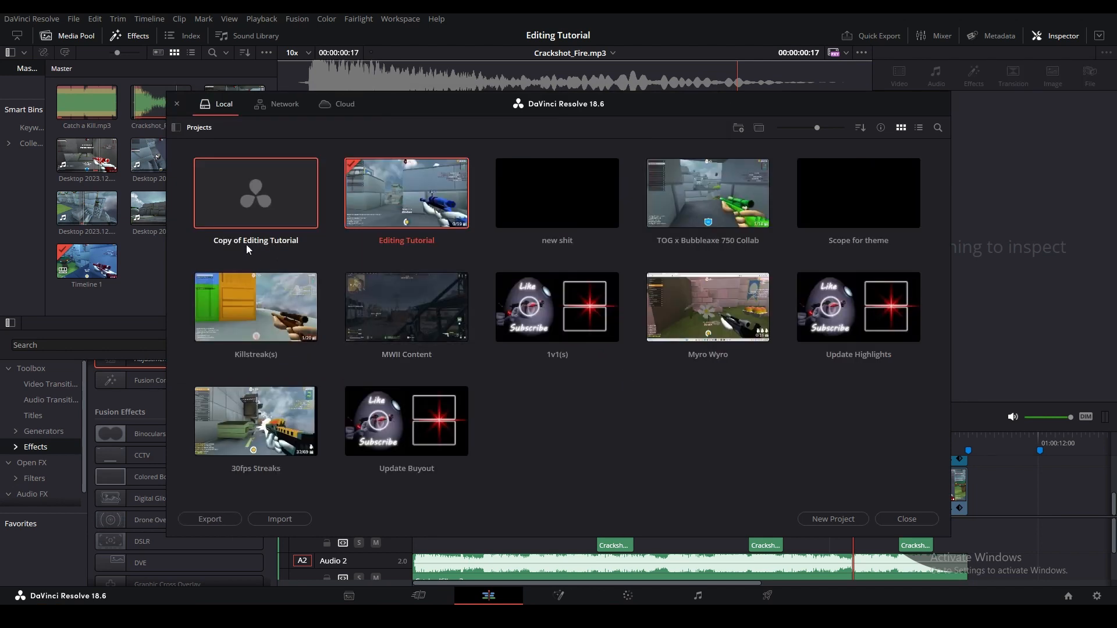
{"action": "right_click", "coordinate": [380, 209]}
{"action": "left_click", "coordinate": [408, 330]}
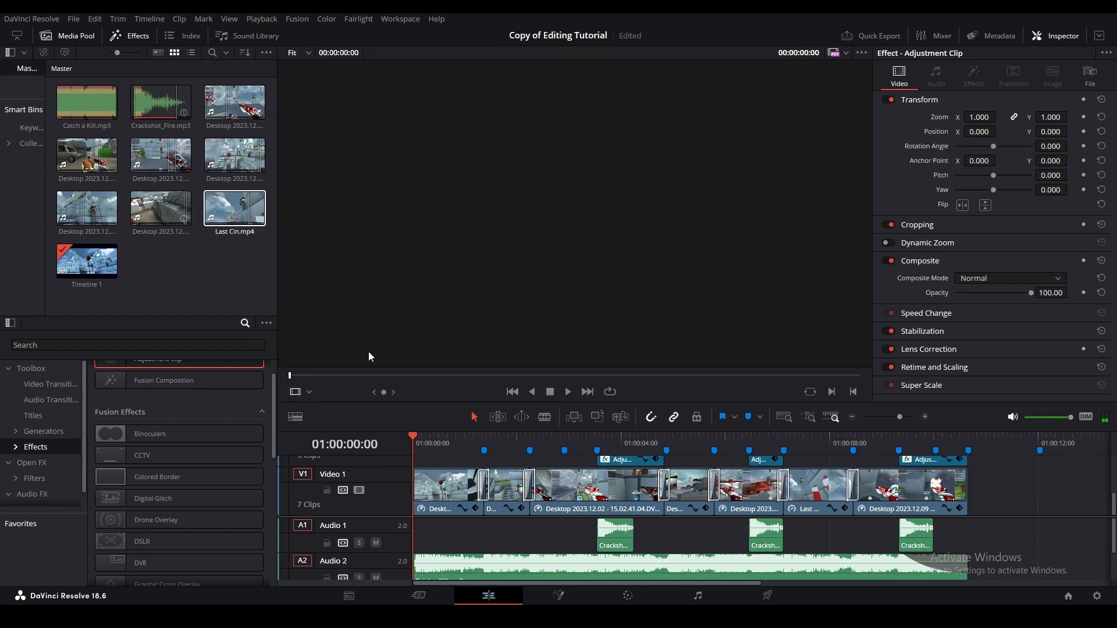
Step: Examine the imported project's timeline clips, adjustment clips and audio across all tracks
{"action": "left_click_drag", "start_coordinate": [1032, 544], "coordinate": [419, 472]}
{"action": "scroll", "coordinate": [583, 502], "scroll_direction": "up", "scroll_amount": 3}
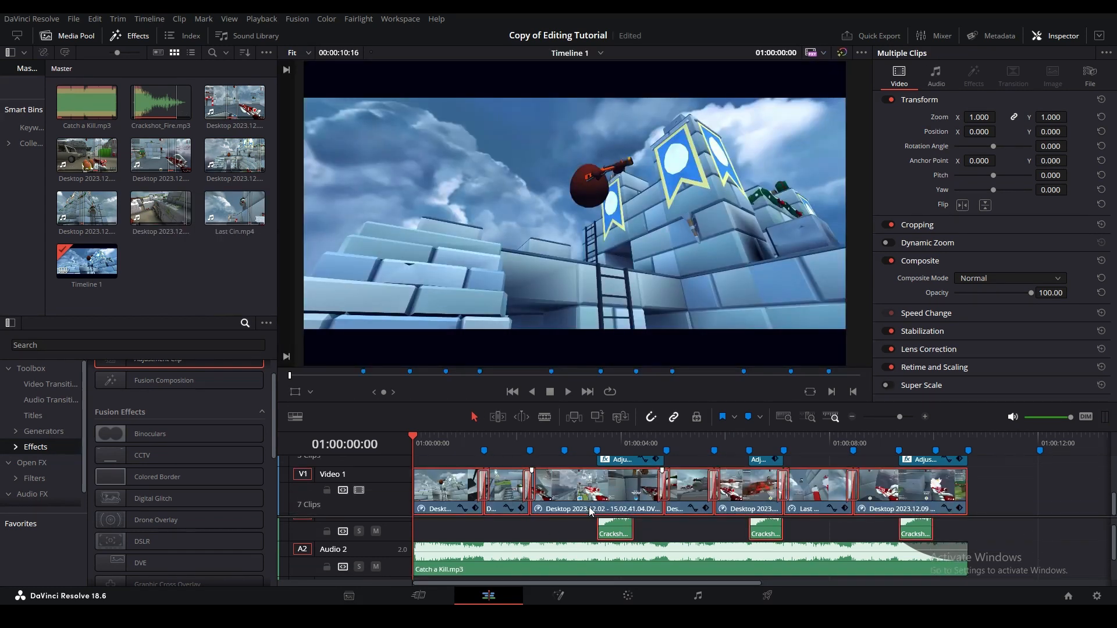
{"action": "scroll", "coordinate": [550, 500], "scroll_direction": "down", "scroll_amount": 3}
{"action": "scroll", "coordinate": [550, 496], "scroll_direction": "up", "scroll_amount": 3}
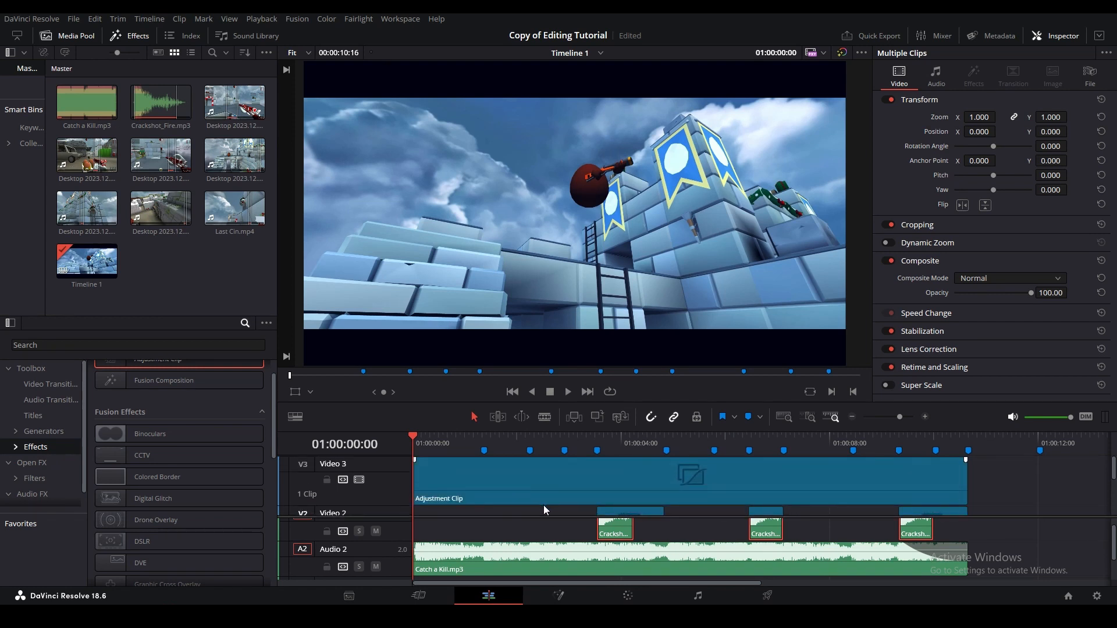
{"action": "scroll", "coordinate": [552, 498], "scroll_direction": "down", "scroll_amount": 3}
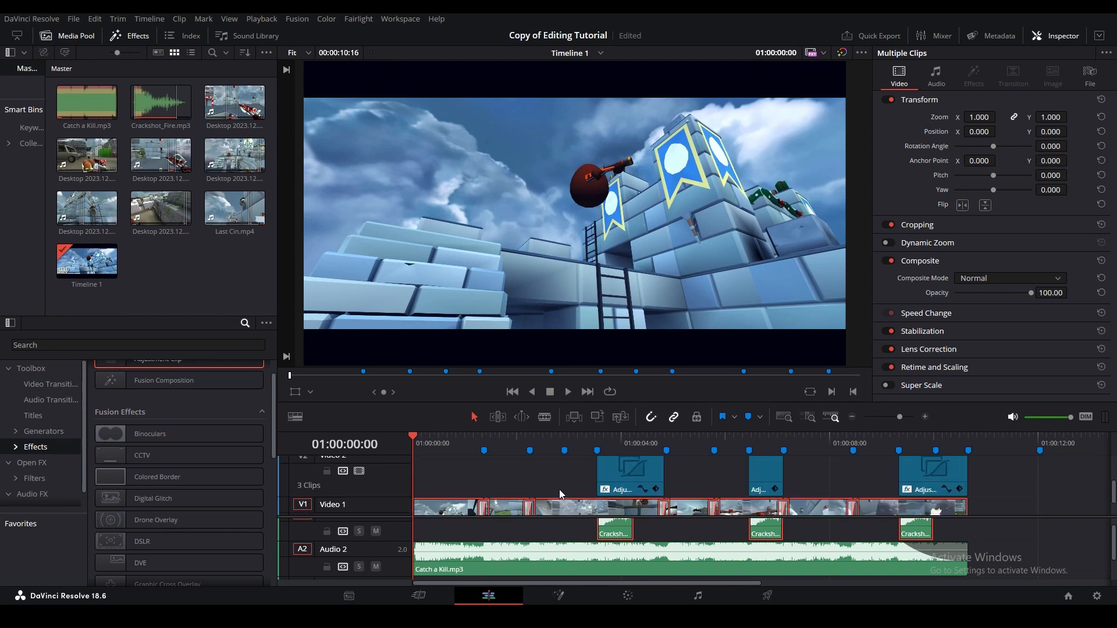
{"action": "left_click", "coordinate": [996, 501]}
{"action": "scroll", "coordinate": [485, 497], "scroll_direction": "up", "scroll_amount": 3}
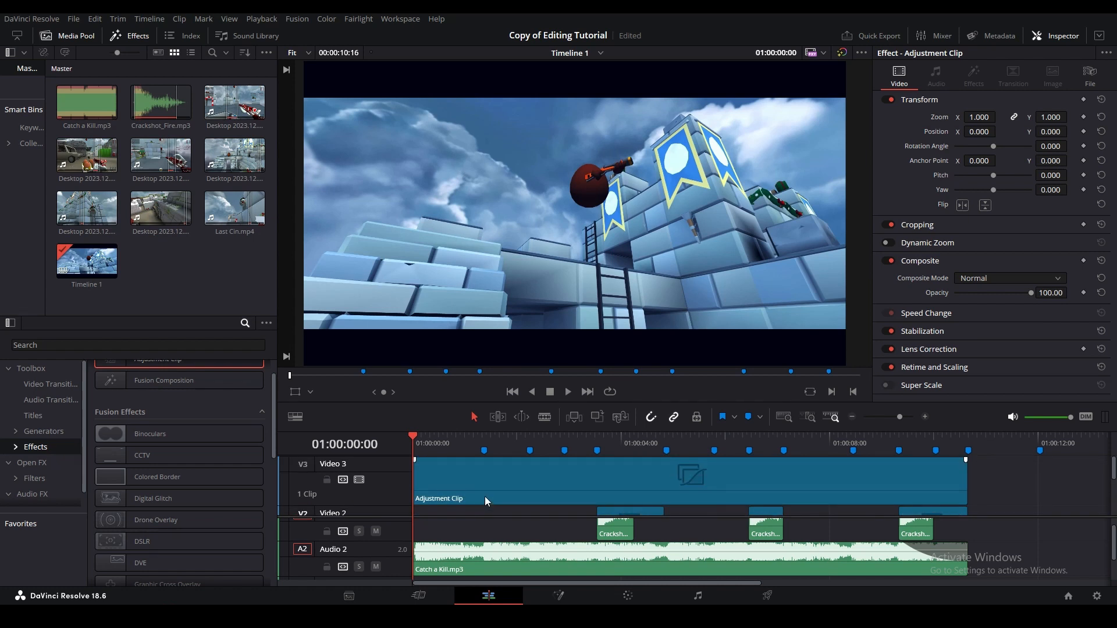